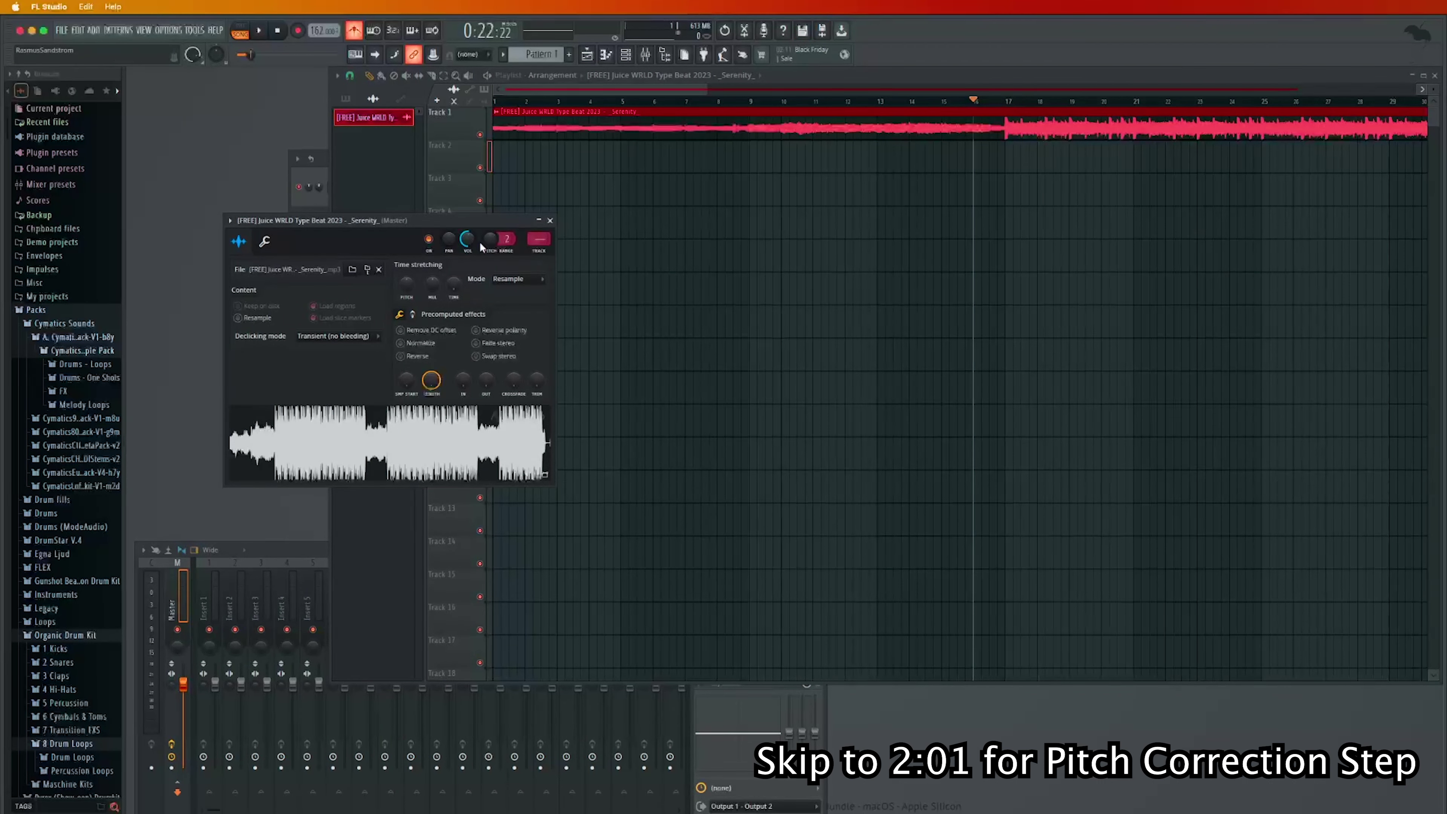
Close the beat's audio channel settings and select Insert 10 in the mixer
{"action": "left_click", "coordinate": [550, 220]}
{"action": "left_click_drag", "start_coordinate": [471, 583], "coordinate": [445, 575]}
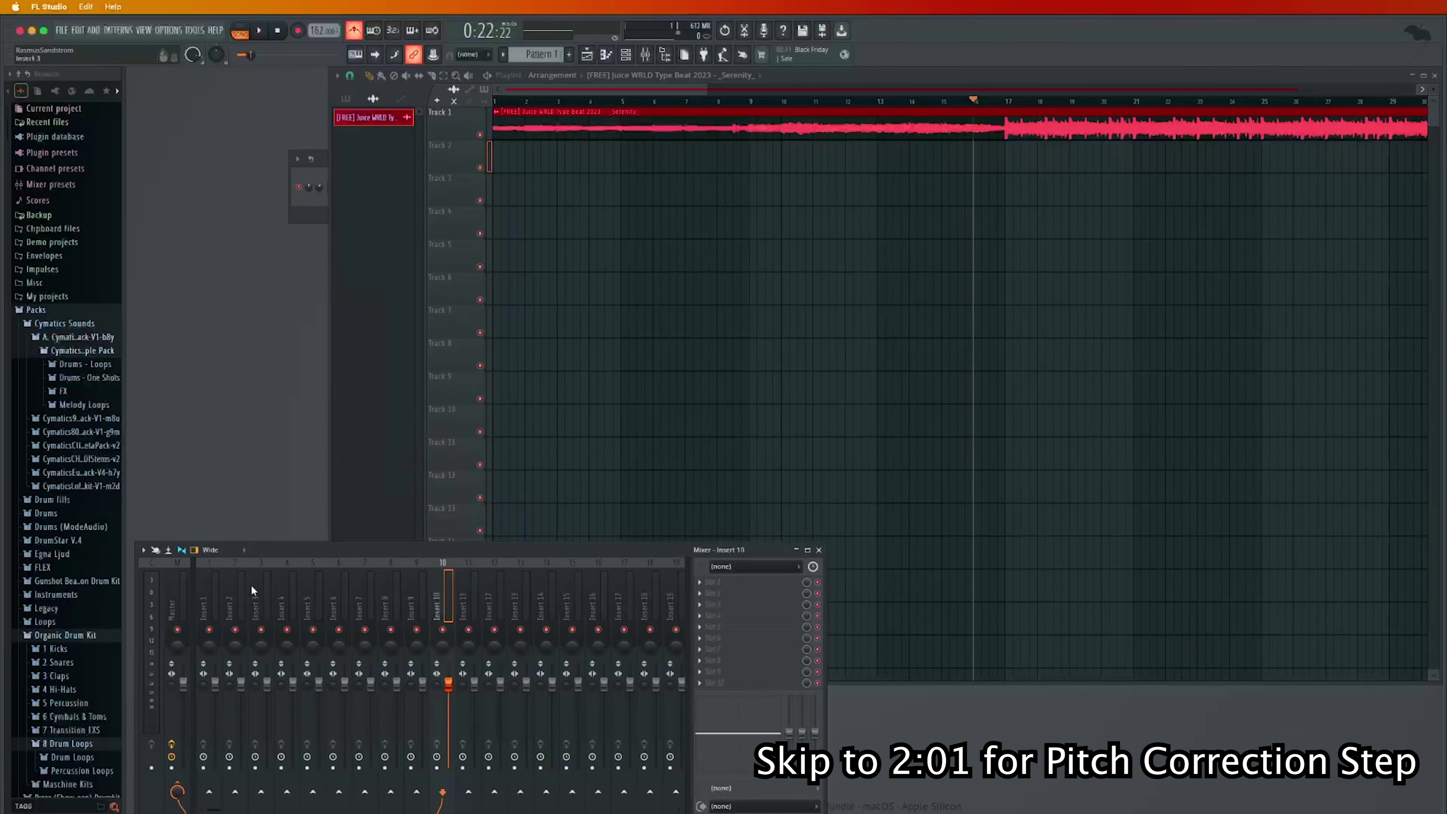
{"action": "left_click", "coordinate": [214, 584]}
{"action": "left_click", "coordinate": [440, 581]}
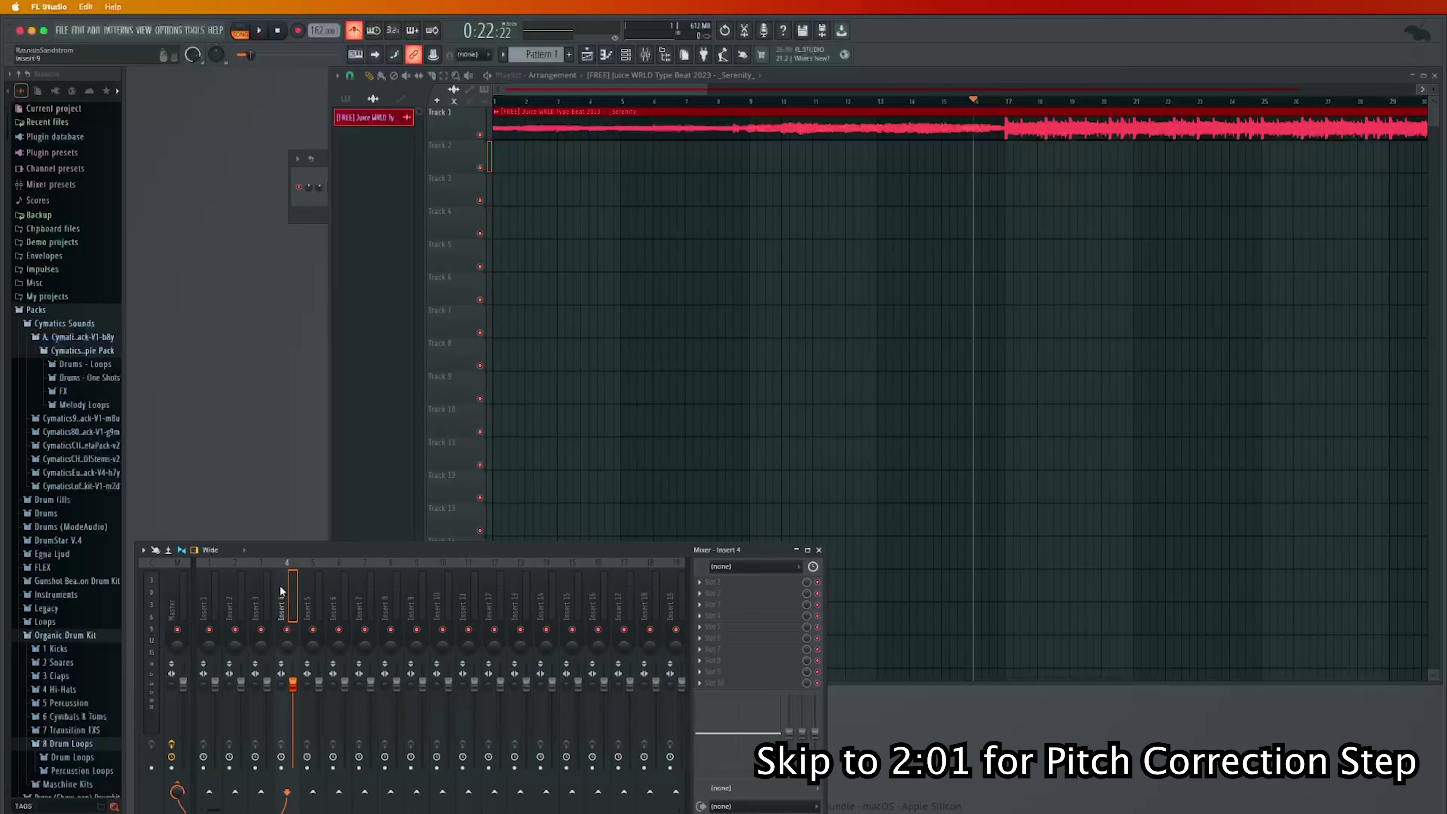
Place the playhead at about bar 13 and assign Input 1 to the mixer's Insert 10 for vocal recording
{"action": "left_click", "coordinate": [886, 103]}
{"action": "left_click", "coordinate": [328, 542]}
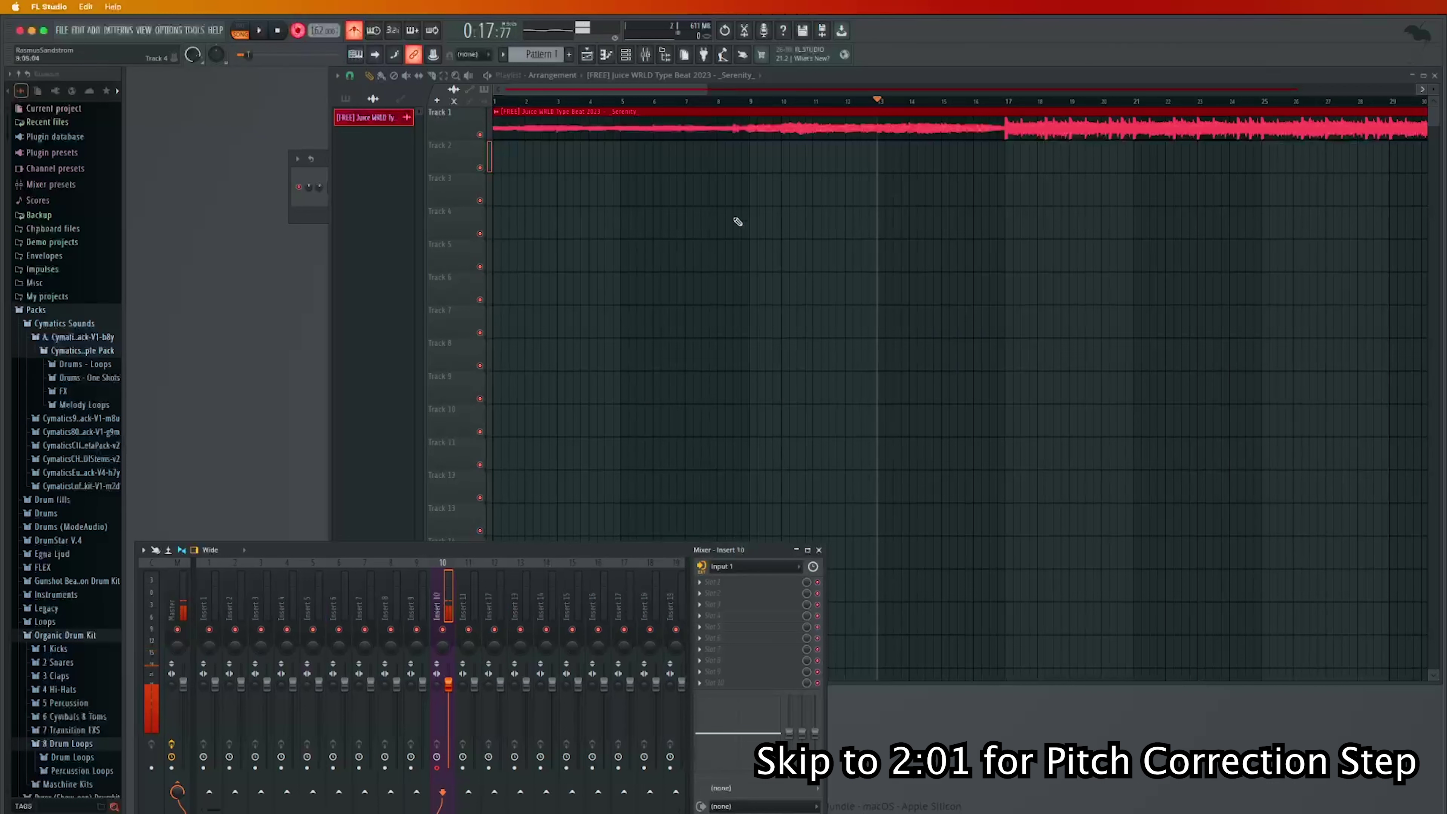
{"action": "left_click_drag", "start_coordinate": [671, 90], "coordinate": [692, 92]}
{"action": "left_click", "coordinate": [297, 548]}
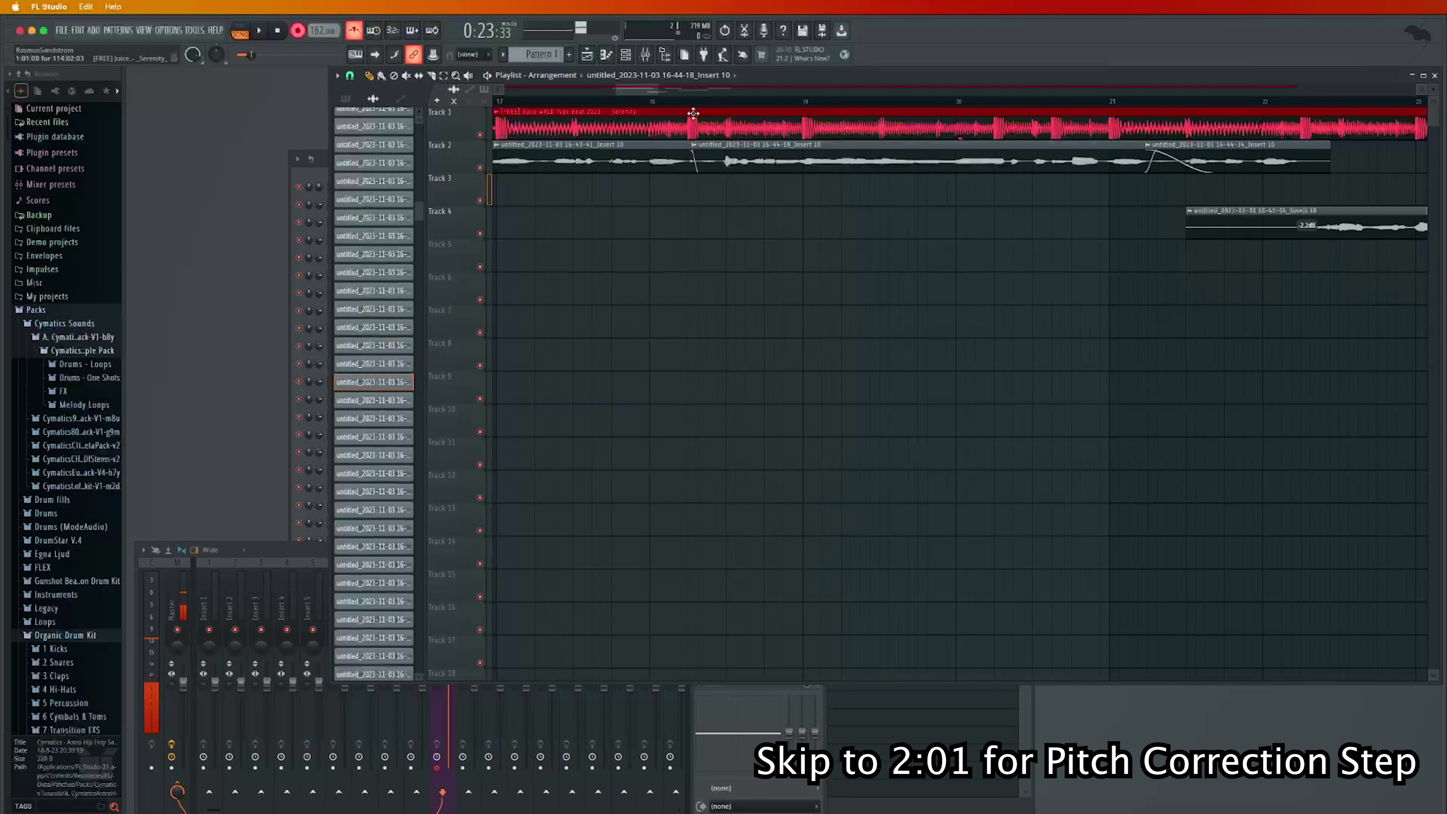
Adjust the overlap between the first two vocal clips on Track 2
{"action": "scroll", "coordinate": [695, 108], "scroll_direction": "up", "scroll_amount": 3}
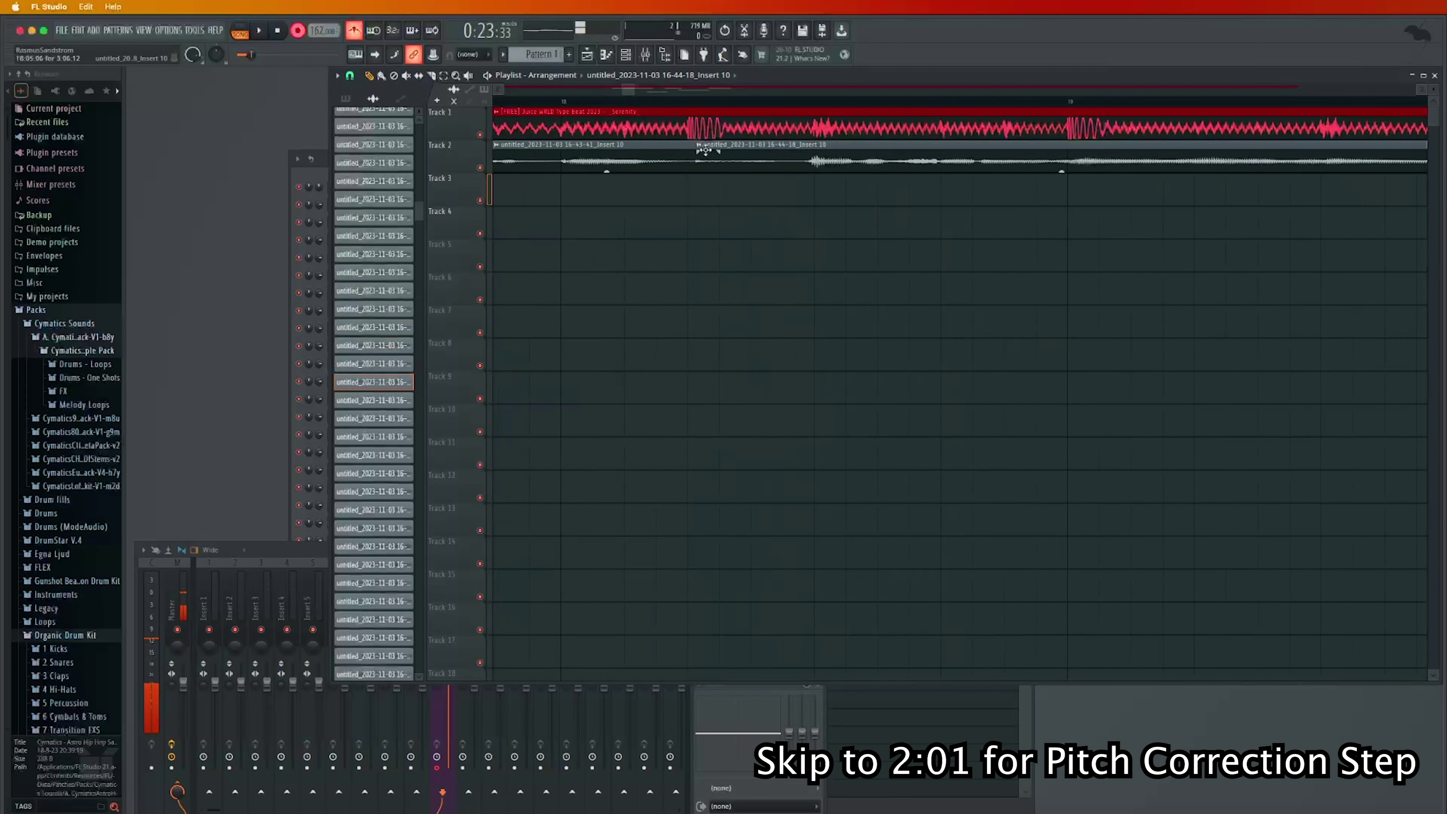
{"action": "mouse_move", "coordinate": [718, 152]}
{"action": "left_mouse_down"}
{"action": "mouse_move", "coordinate": [705, 155]}
{"action": "mouse_move", "coordinate": [717, 155]}
{"action": "left_mouse_up"}
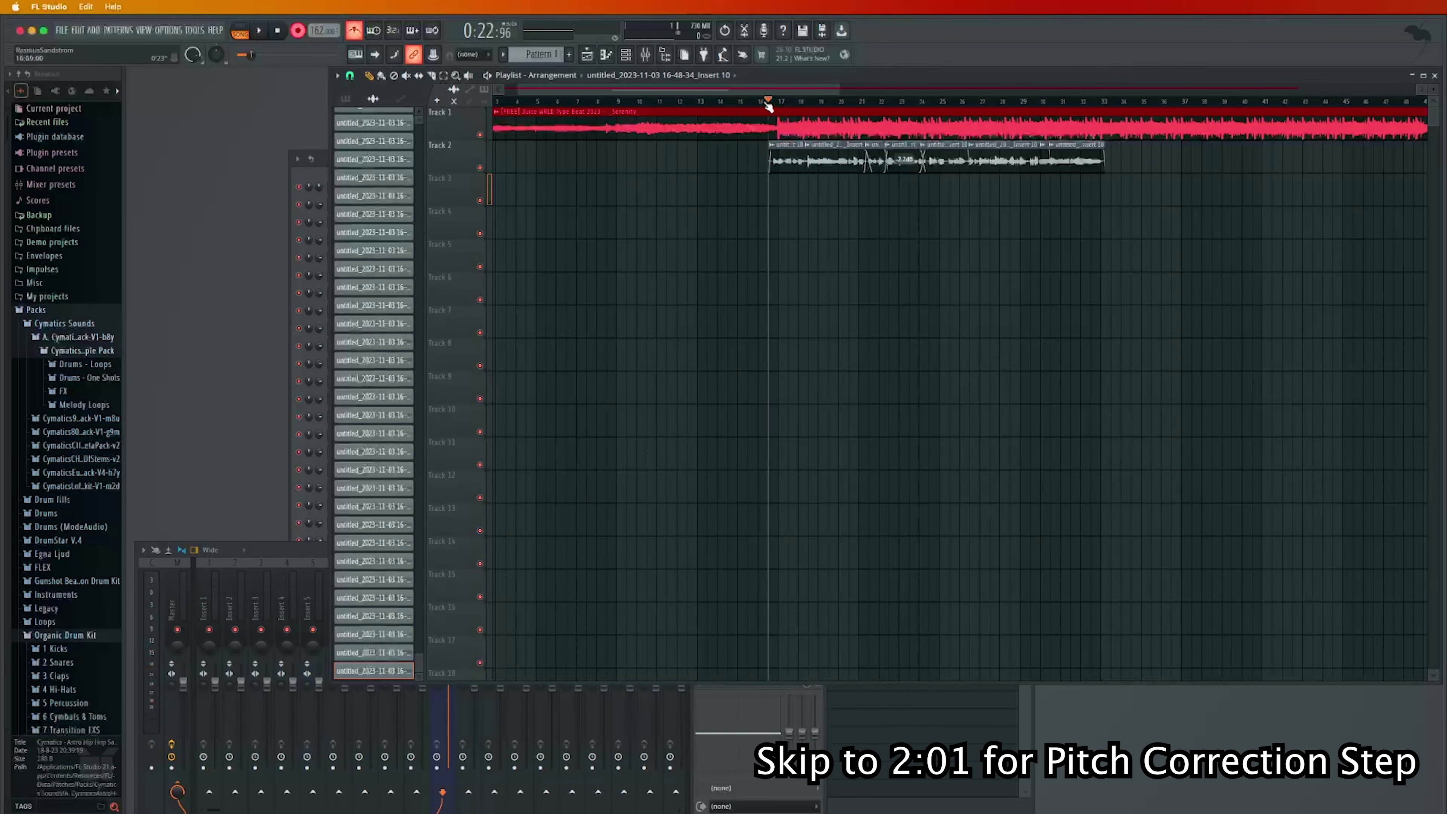
Play the song from just before bar 17 and raise the volume of mixer Insert 10
{"action": "left_click", "coordinate": [768, 103]}
{"action": "key", "text": "space"}
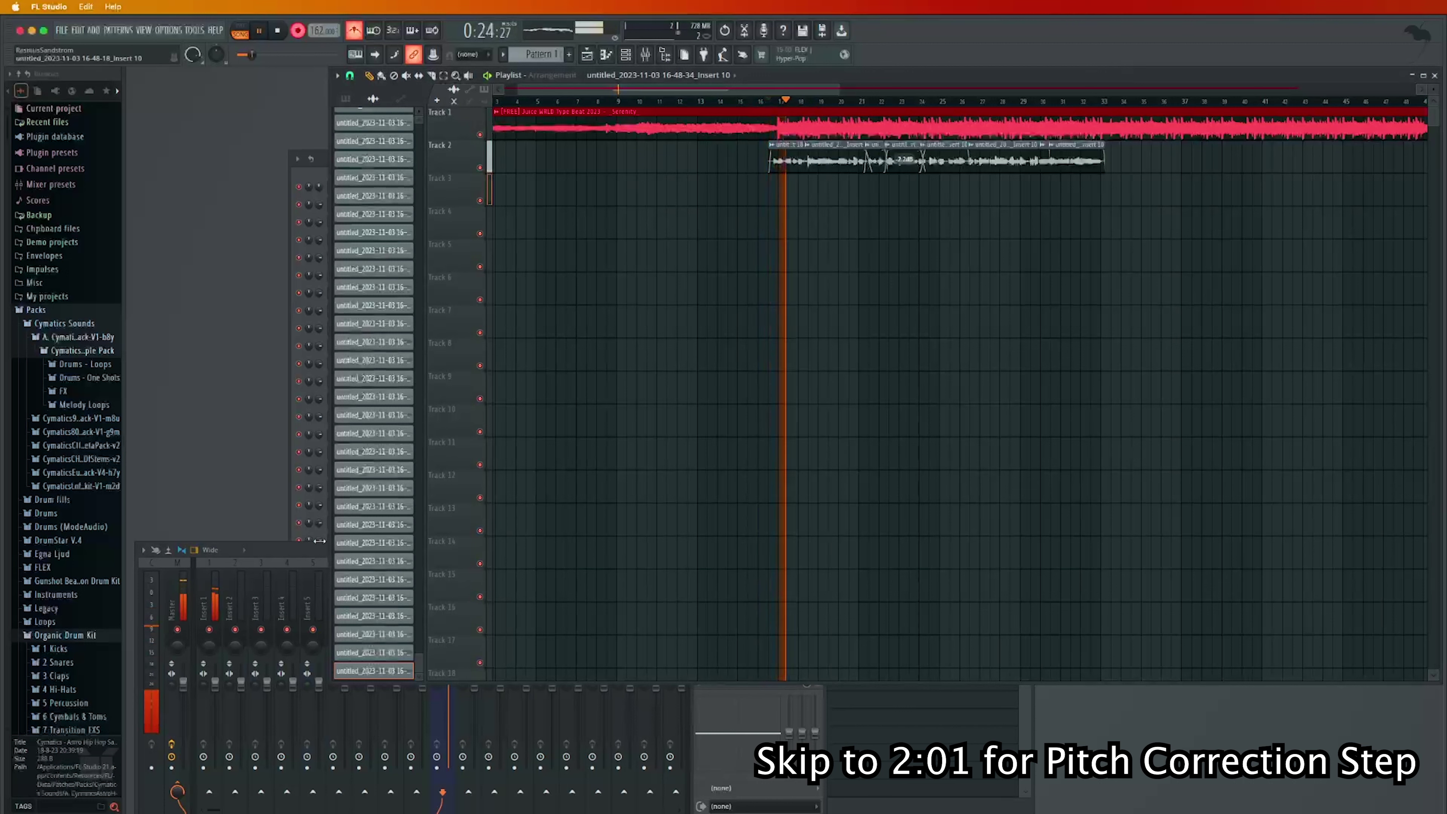
{"action": "left_click", "coordinate": [302, 546]}
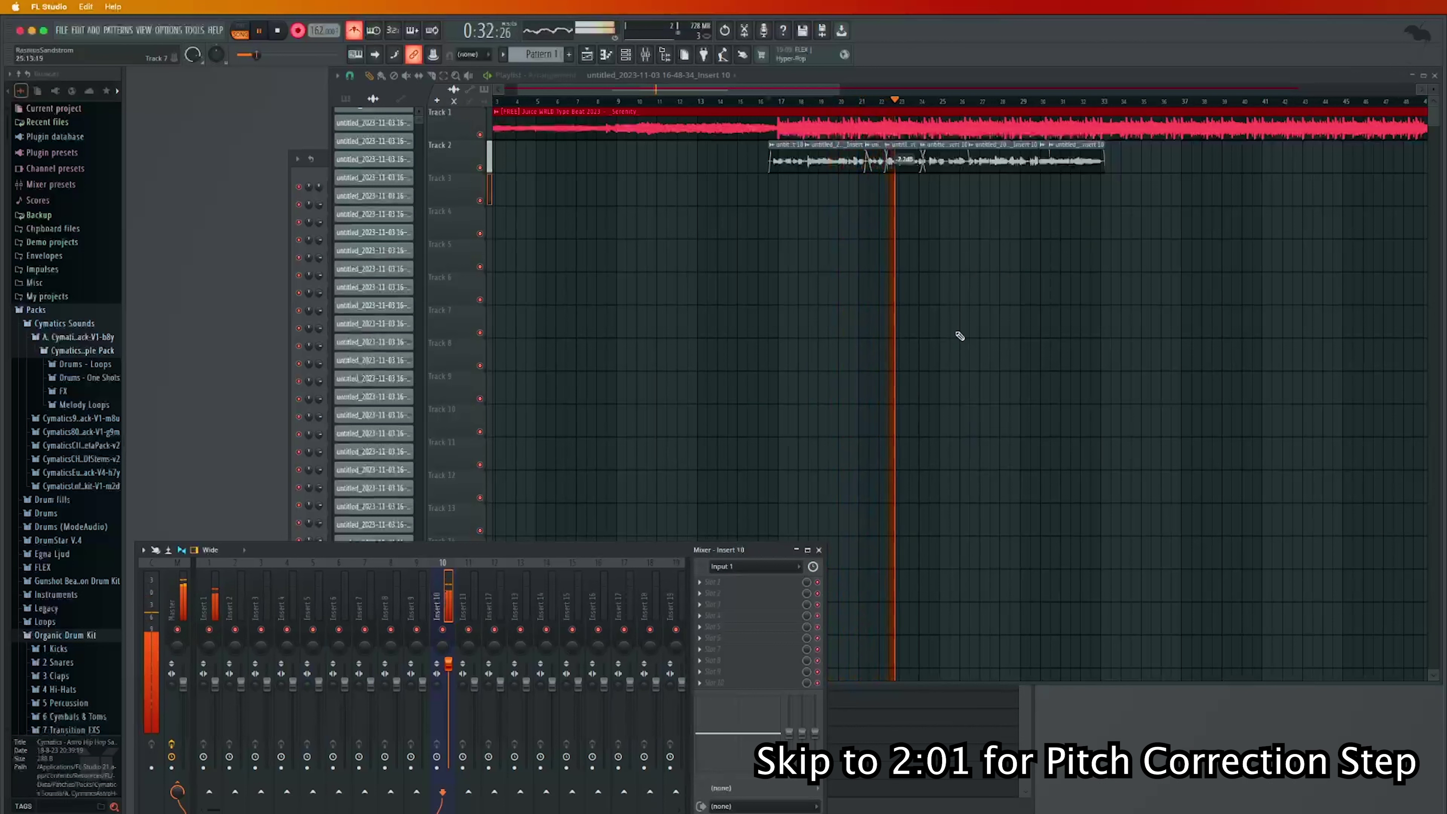
Place the playhead at the start of the first vocal clip on Track 2
{"action": "scroll", "coordinate": [399, 306], "scroll_direction": "up", "scroll_amount": 4}
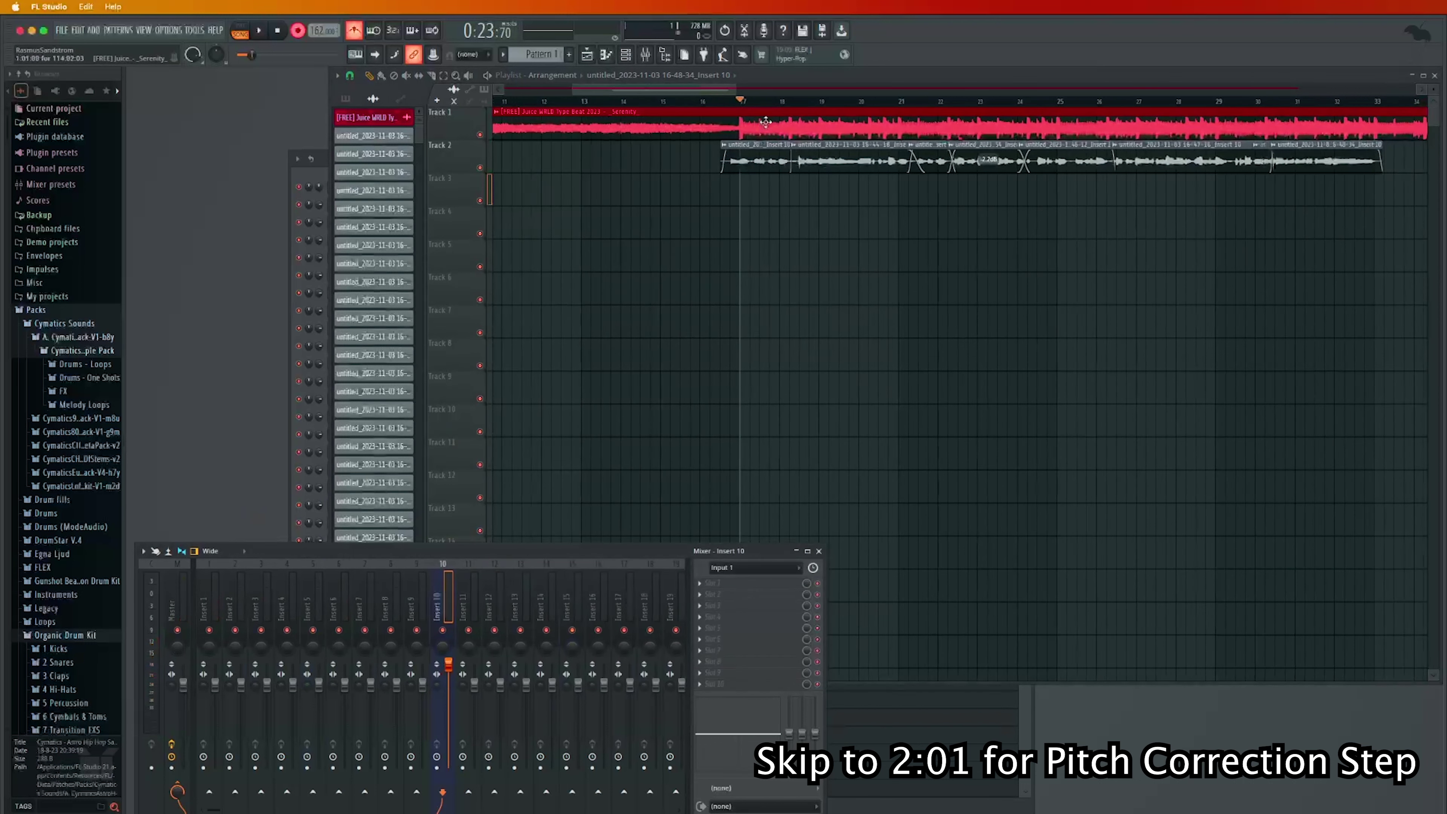
{"action": "scroll", "coordinate": [763, 105], "scroll_direction": "up", "scroll_amount": 2}
{"action": "scroll", "coordinate": [766, 104], "scroll_direction": "down", "scroll_amount": 1}
{"action": "left_click", "coordinate": [704, 104]}
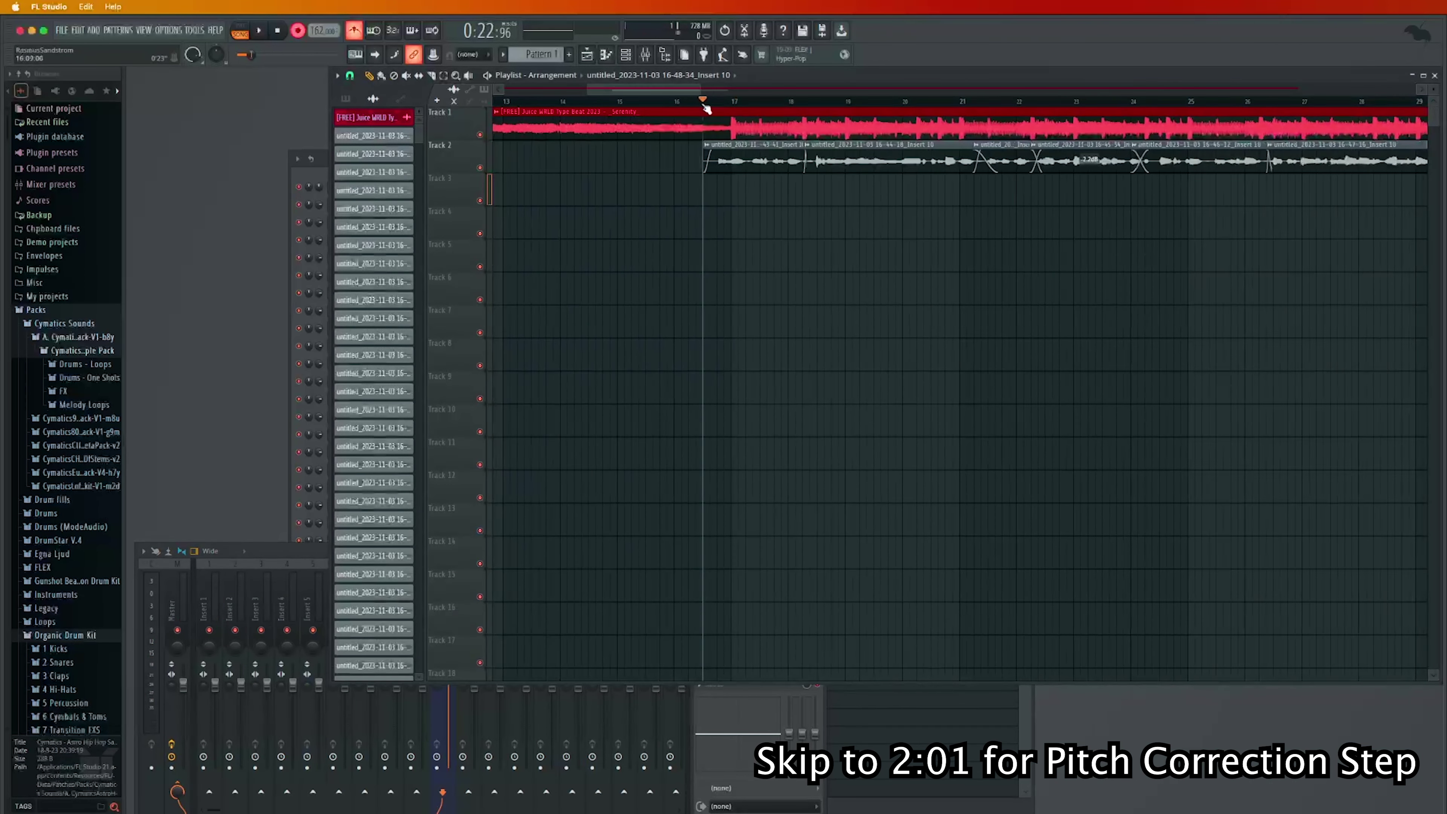
{"action": "left_click_drag", "start_coordinate": [696, 103], "coordinate": [711, 103]}
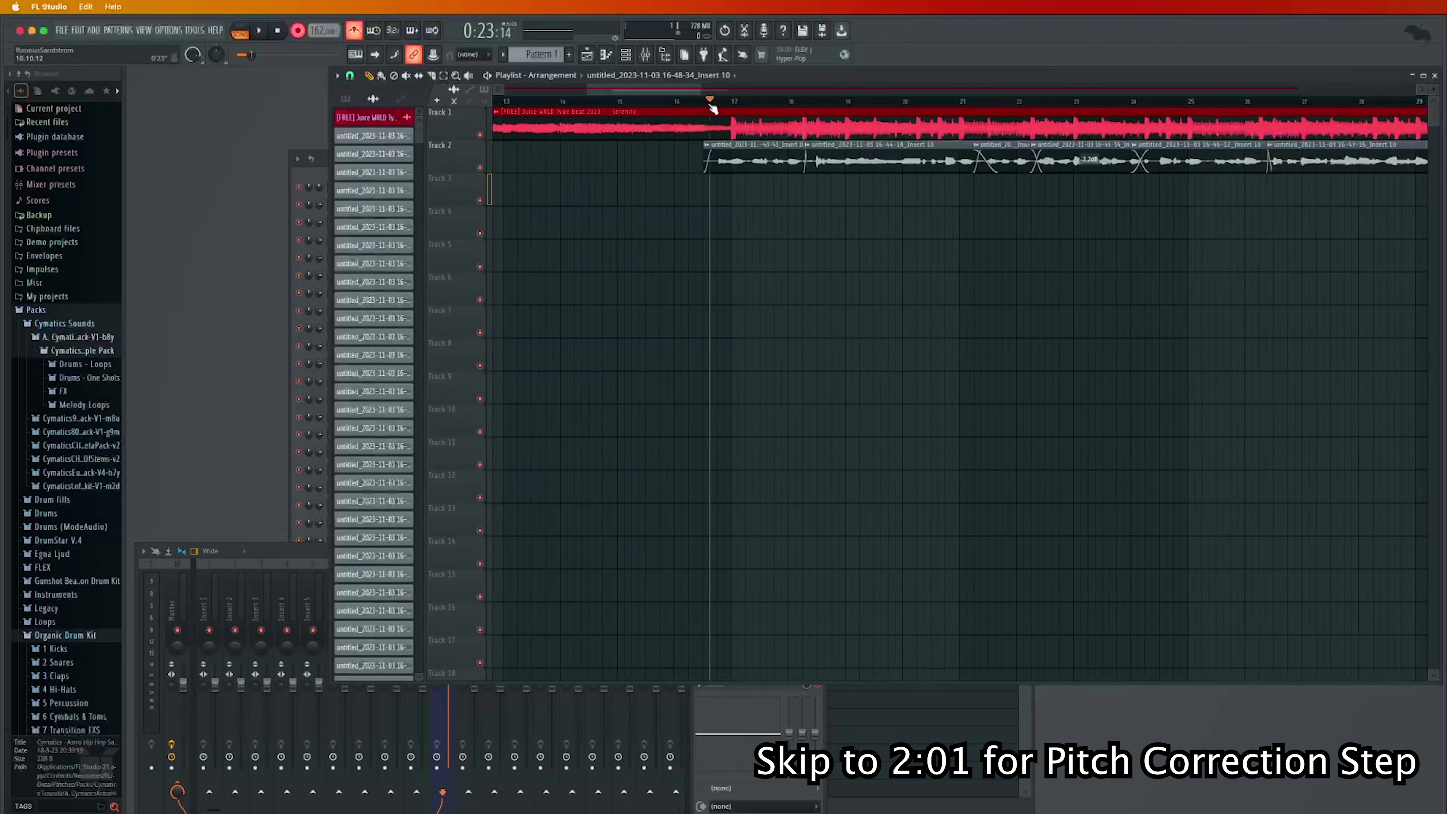
{"action": "scroll", "coordinate": [712, 106], "scroll_direction": "down", "scroll_amount": 1}
{"action": "left_click", "coordinate": [678, 104]}
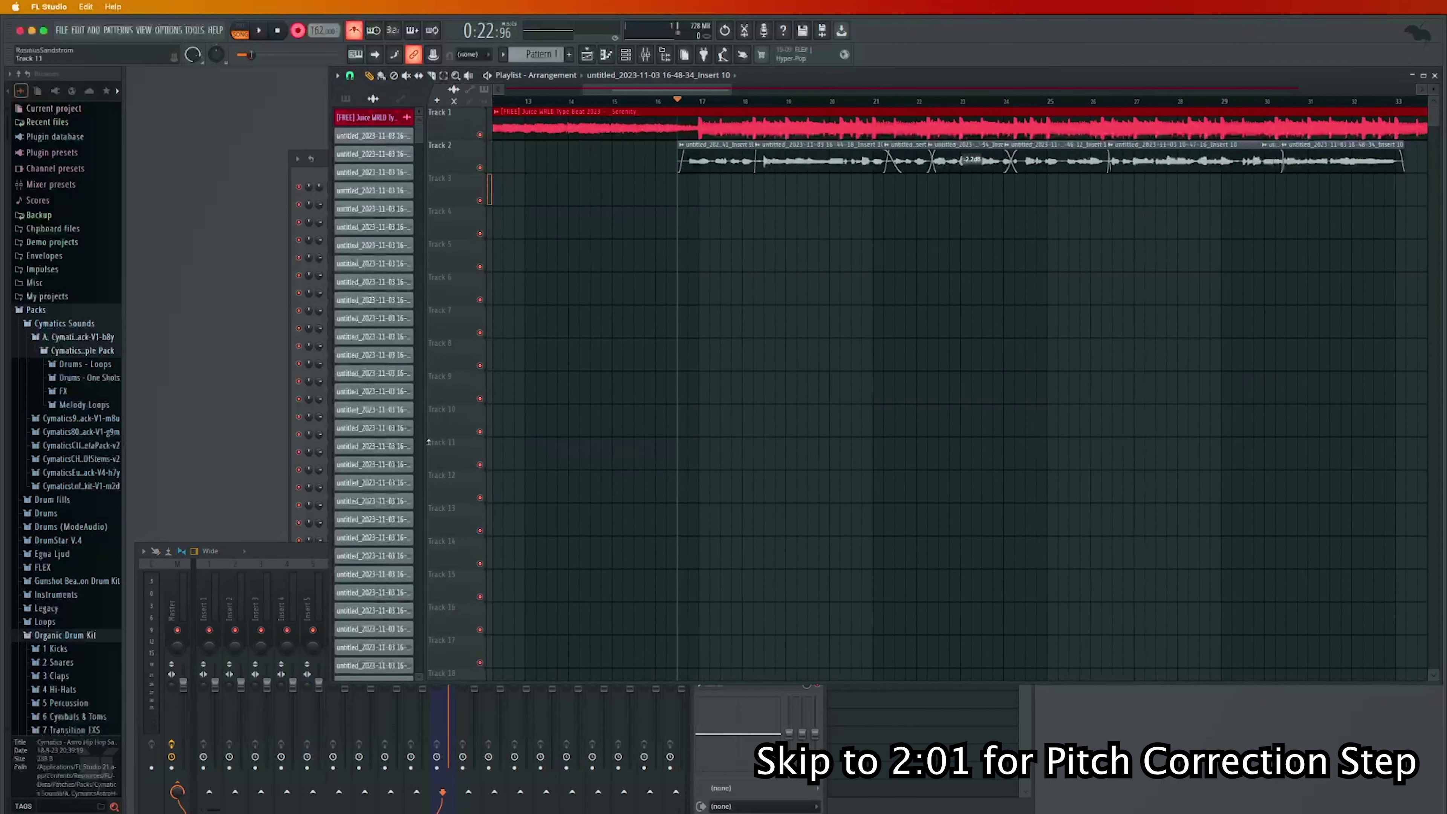
Add the Pitcher plugin to the first effect slot of Insert 10 and unmute the beat on Track 1
{"action": "left_click", "coordinate": [296, 547]}
{"action": "left_click", "coordinate": [311, 528]}
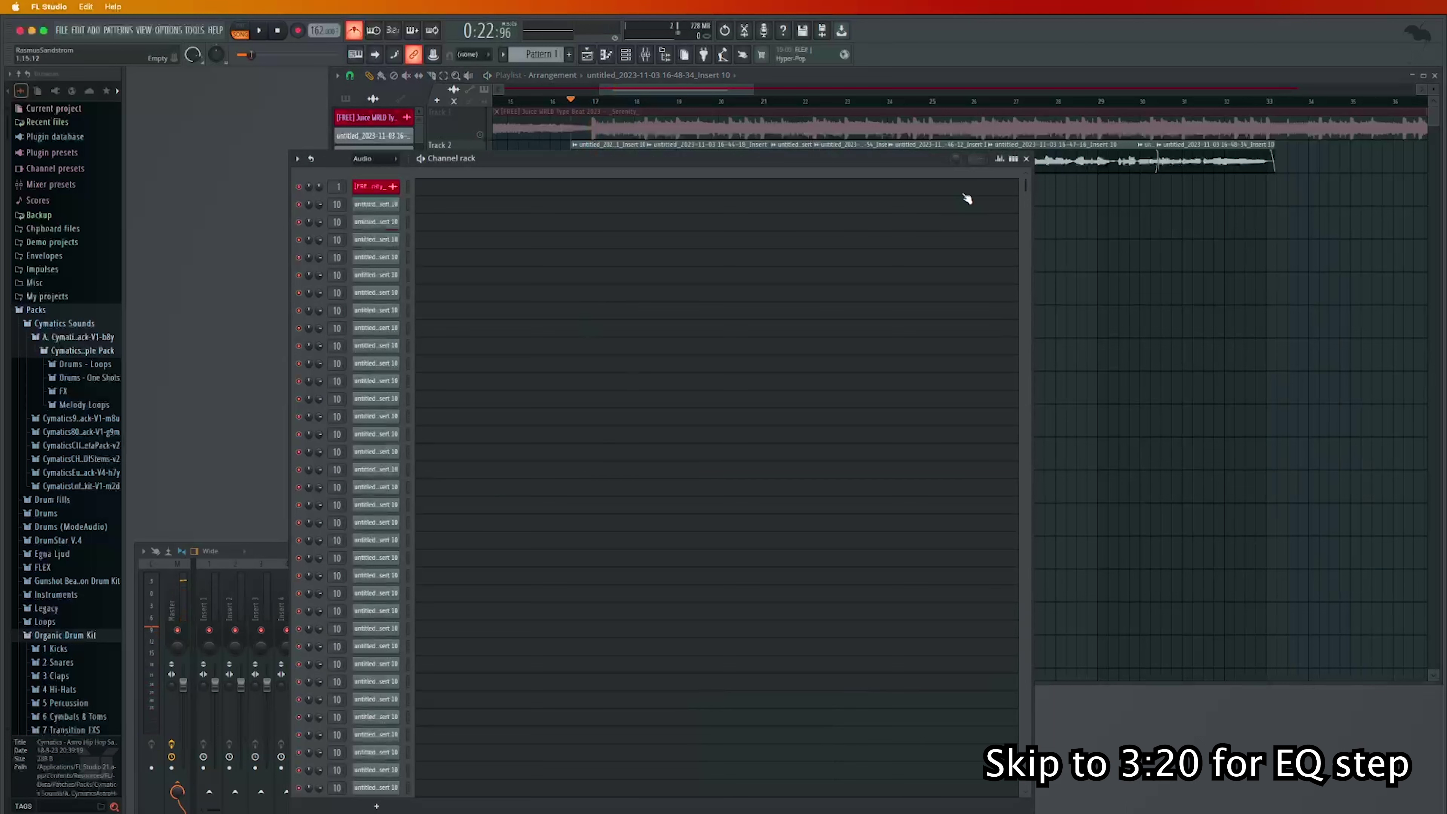
{"action": "left_click", "coordinate": [1027, 160]}
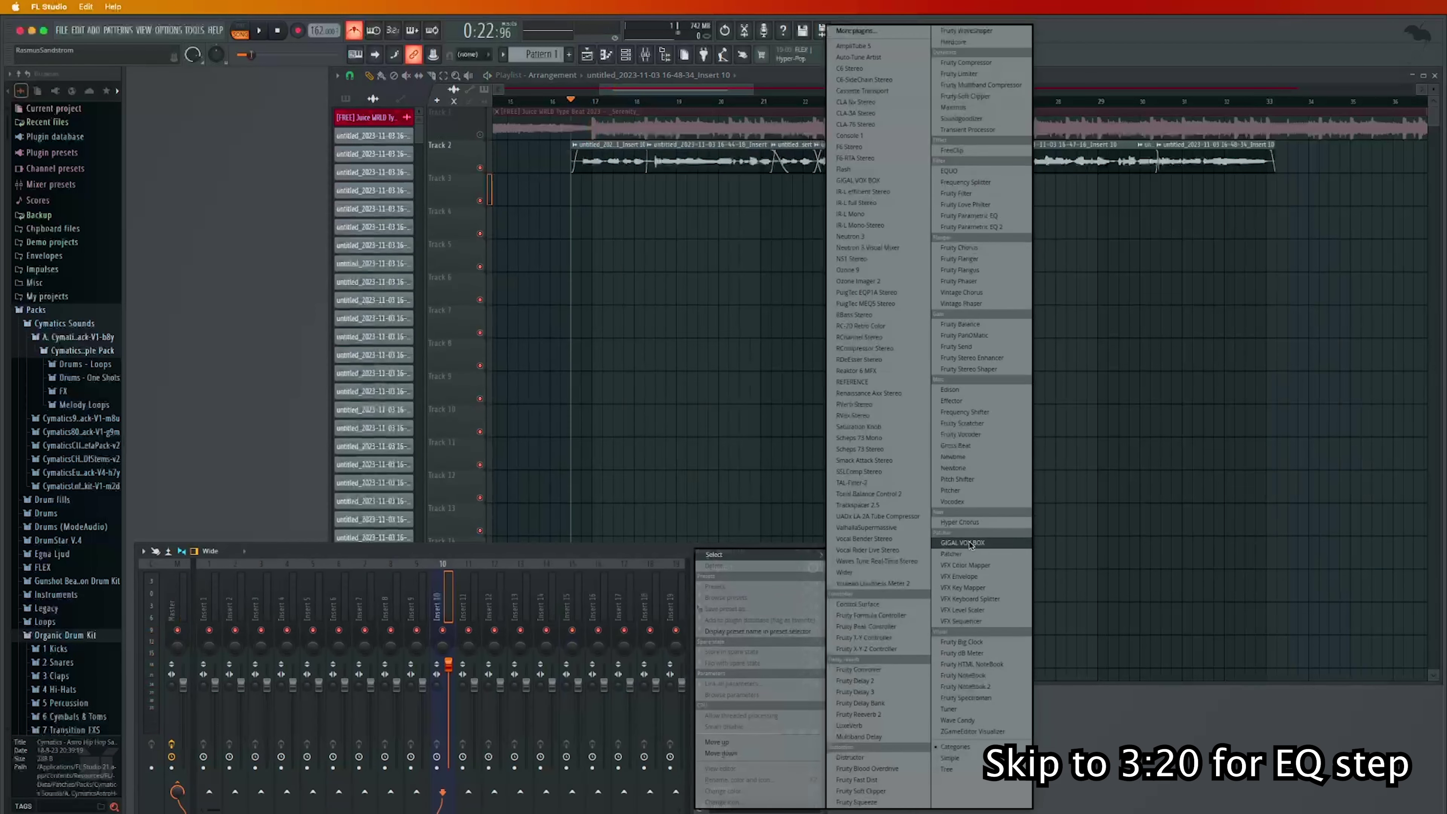
{"action": "left_click", "coordinate": [961, 491]}
{"action": "left_click", "coordinate": [581, 103]}
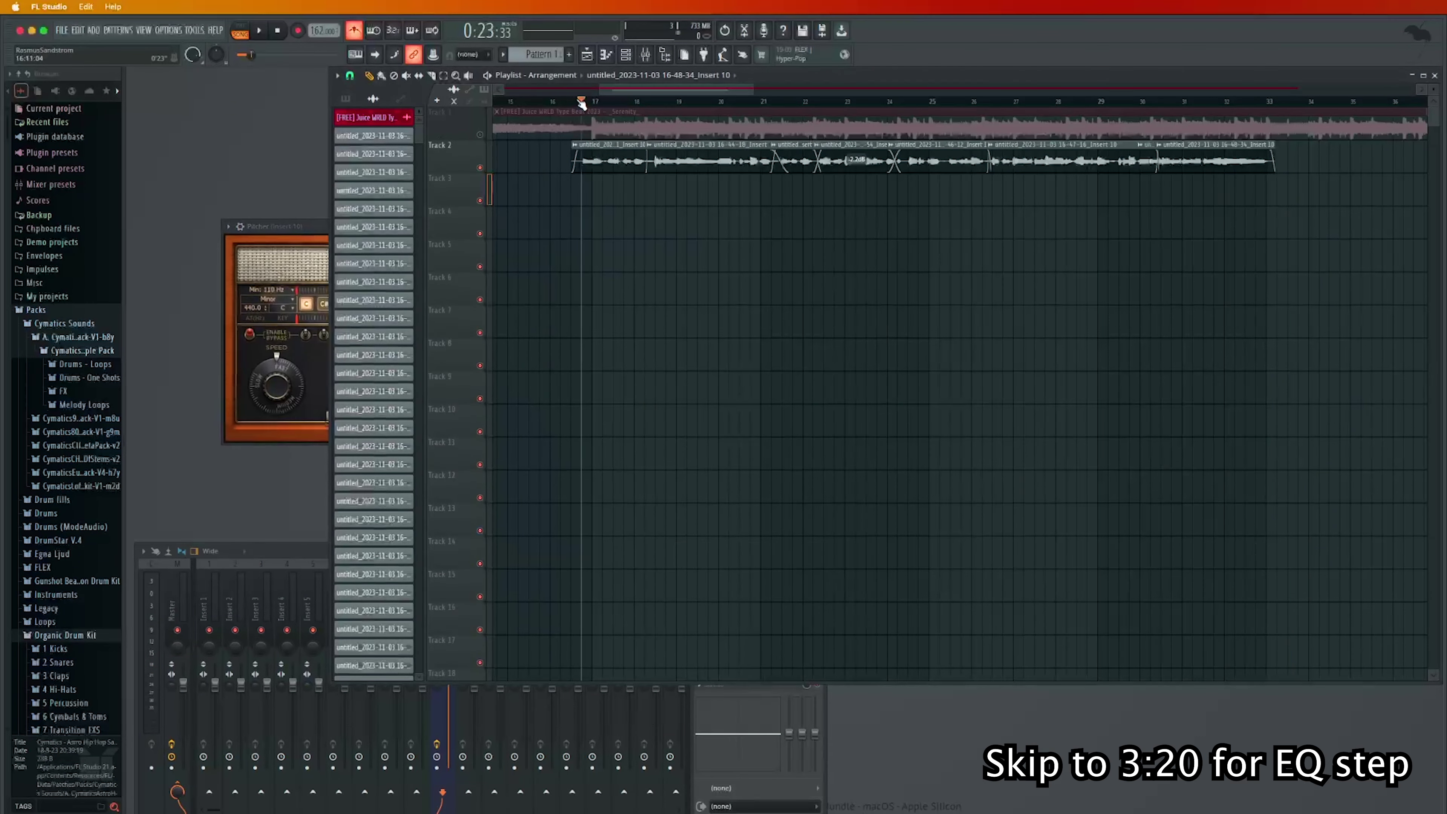
{"action": "left_click", "coordinate": [481, 135]}
Try Pitcher's minor scale in the key of C# and play the vocals over the beat
{"action": "left_click", "coordinate": [301, 308]}
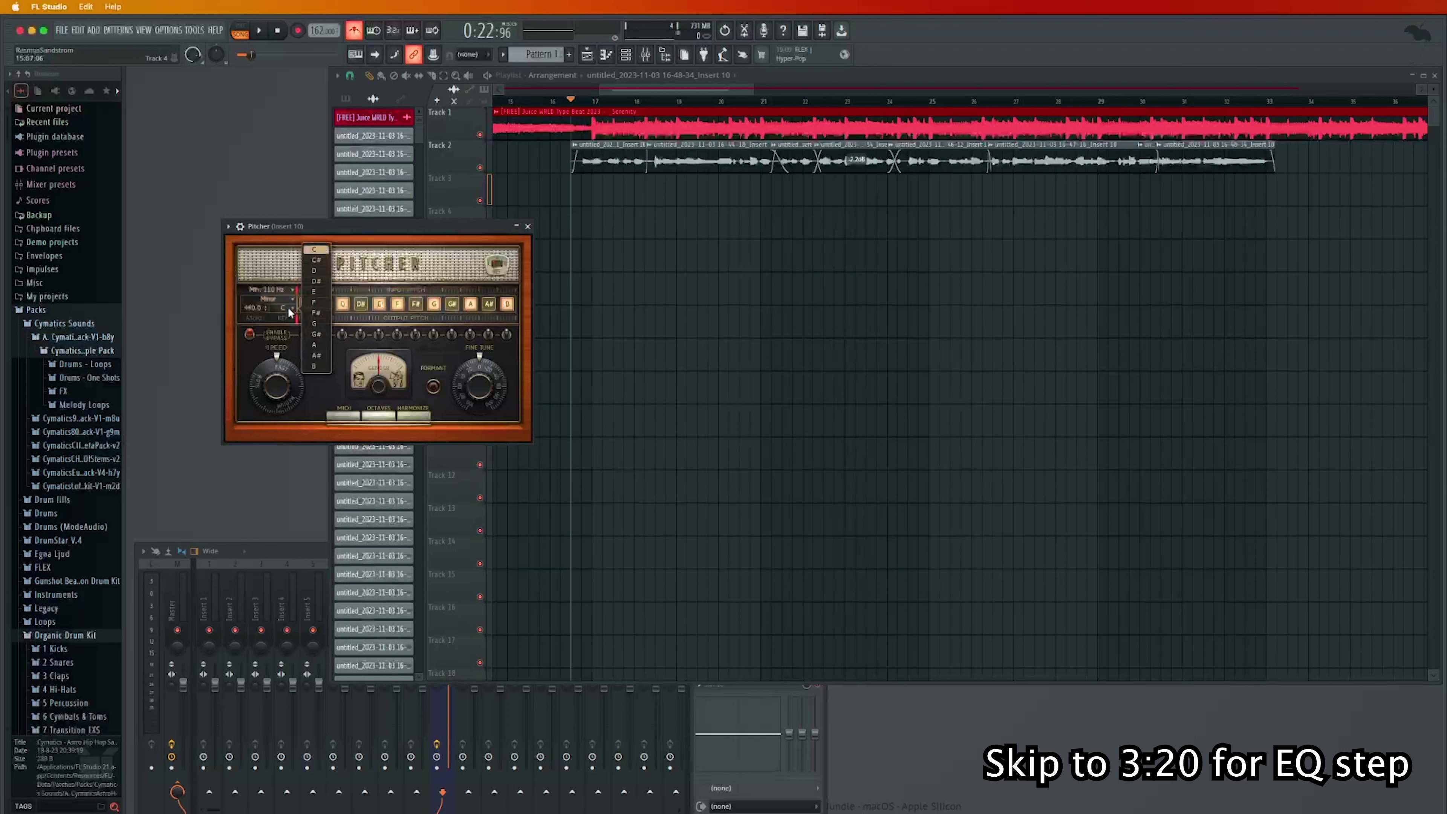
{"action": "left_click_drag", "start_coordinate": [327, 227], "coordinate": [378, 237]}
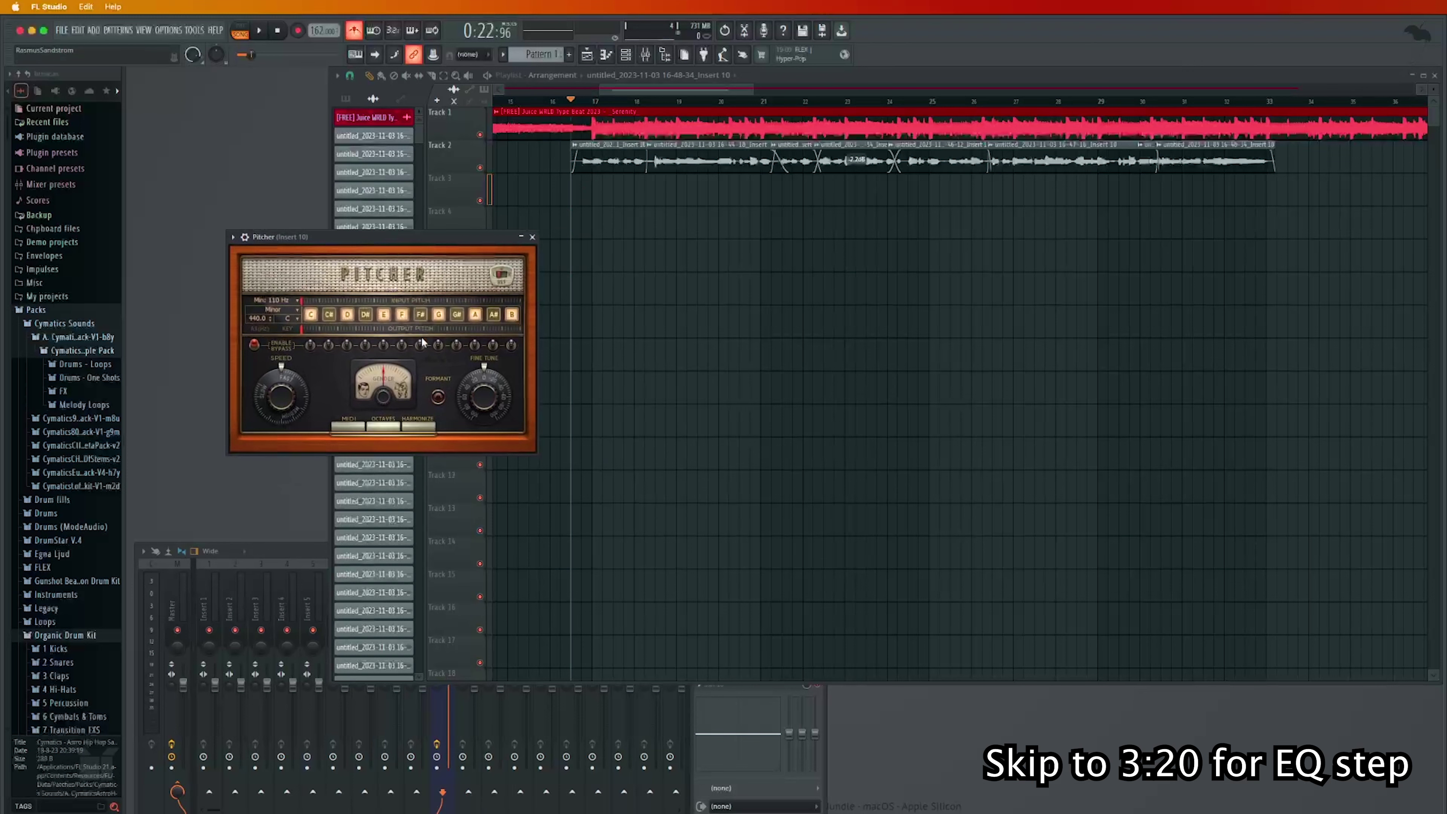
{"action": "scroll", "coordinate": [284, 321], "scroll_direction": "up", "scroll_amount": 1}
{"action": "key", "text": "space"}
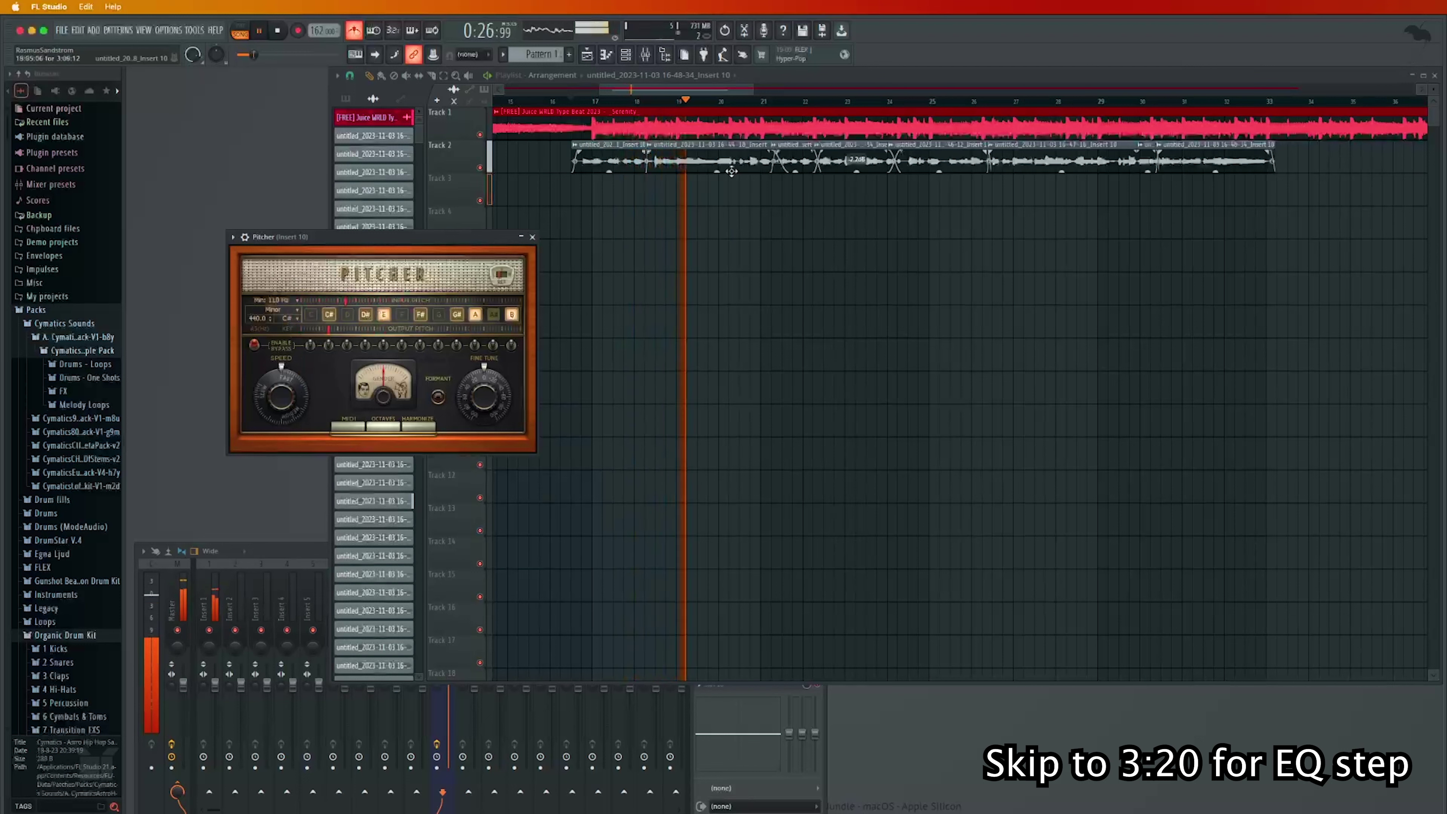
{"action": "key", "text": "space"}
Set Pitcher's key to D with the minor scale and play the vocals over the beat
{"action": "left_click", "coordinate": [288, 318]}
{"action": "left_click", "coordinate": [324, 282]}
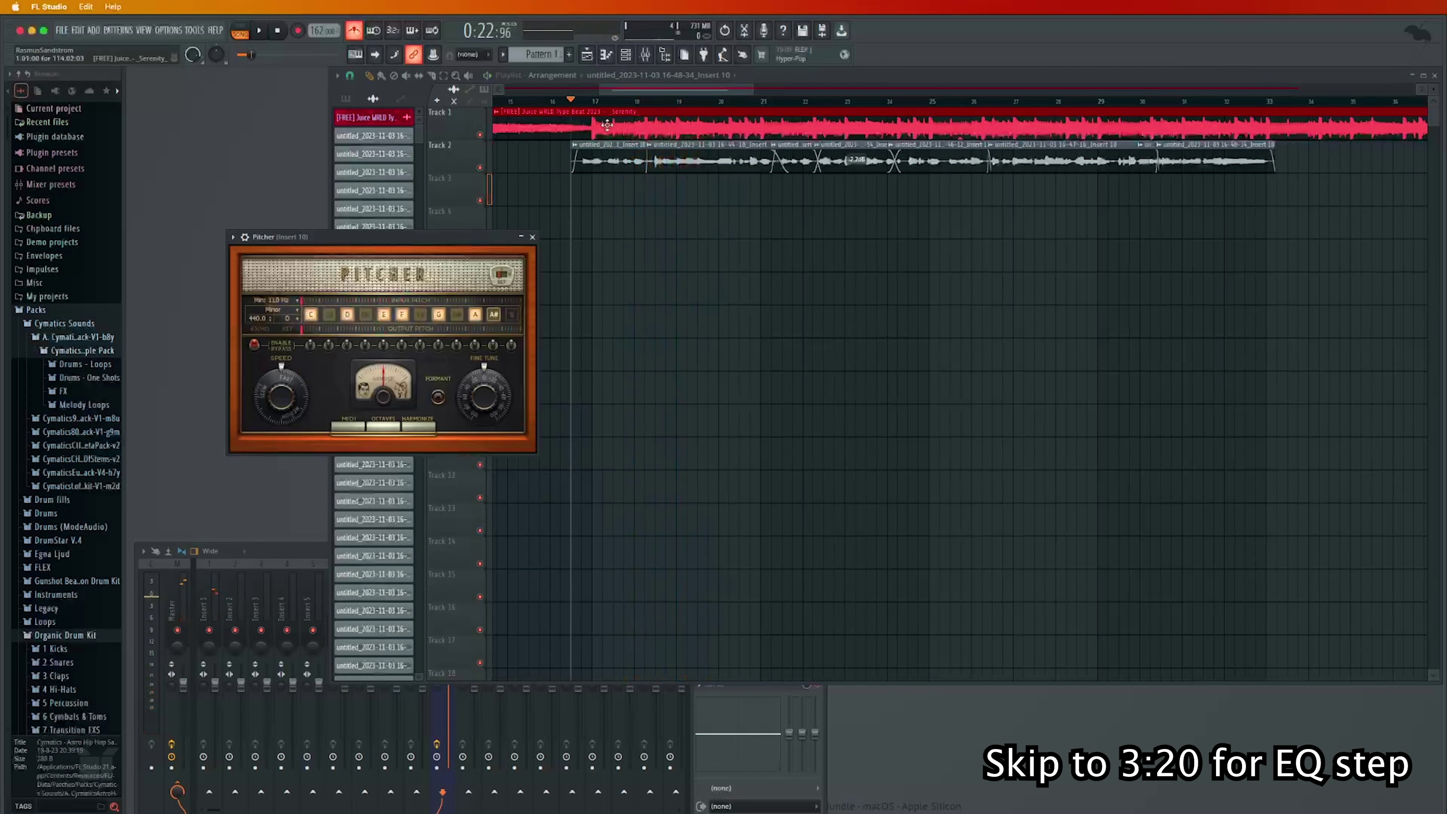
{"action": "left_click", "coordinate": [666, 102]}
{"action": "key", "text": "space"}
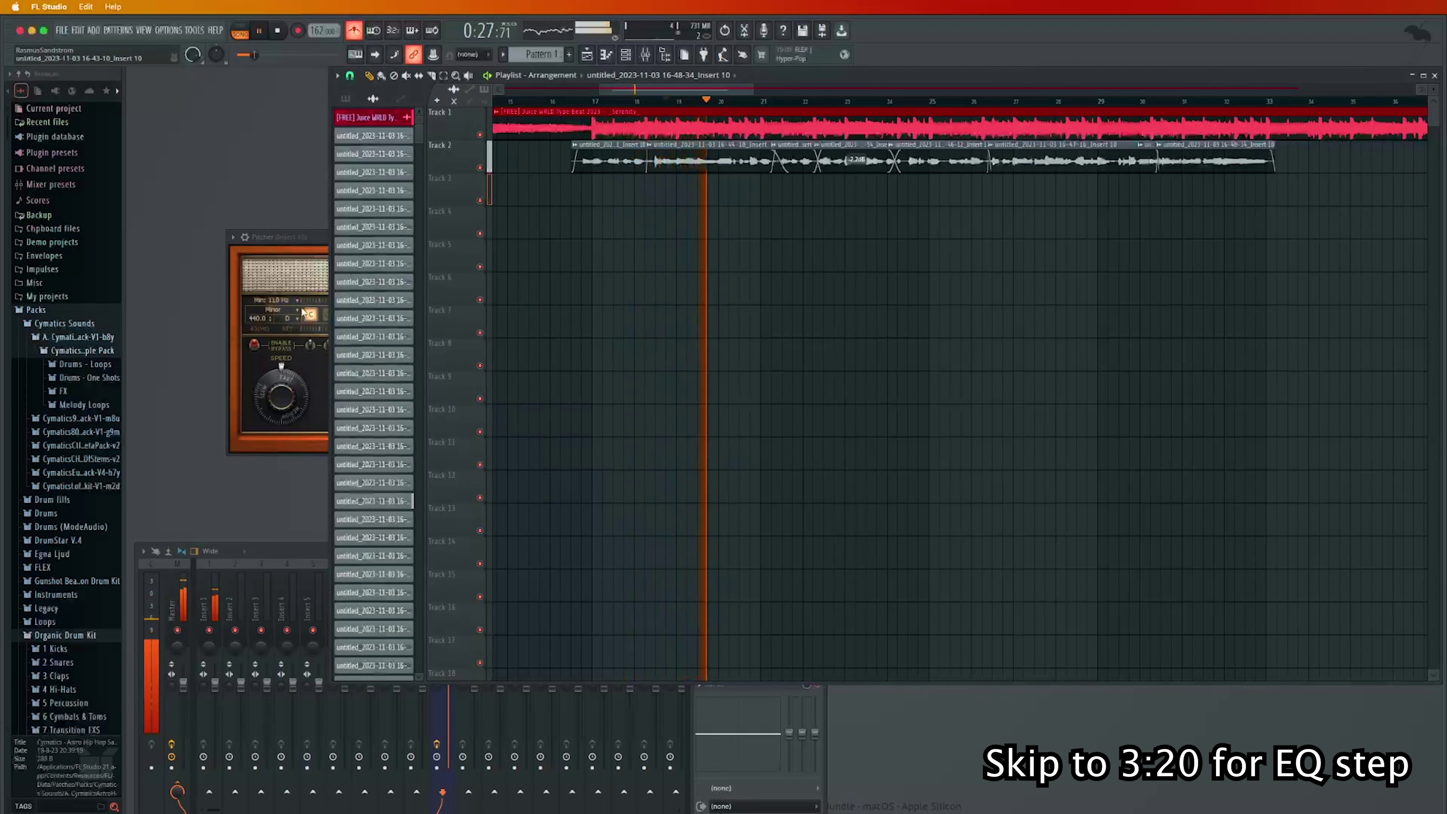
{"action": "left_click", "coordinate": [304, 235]}
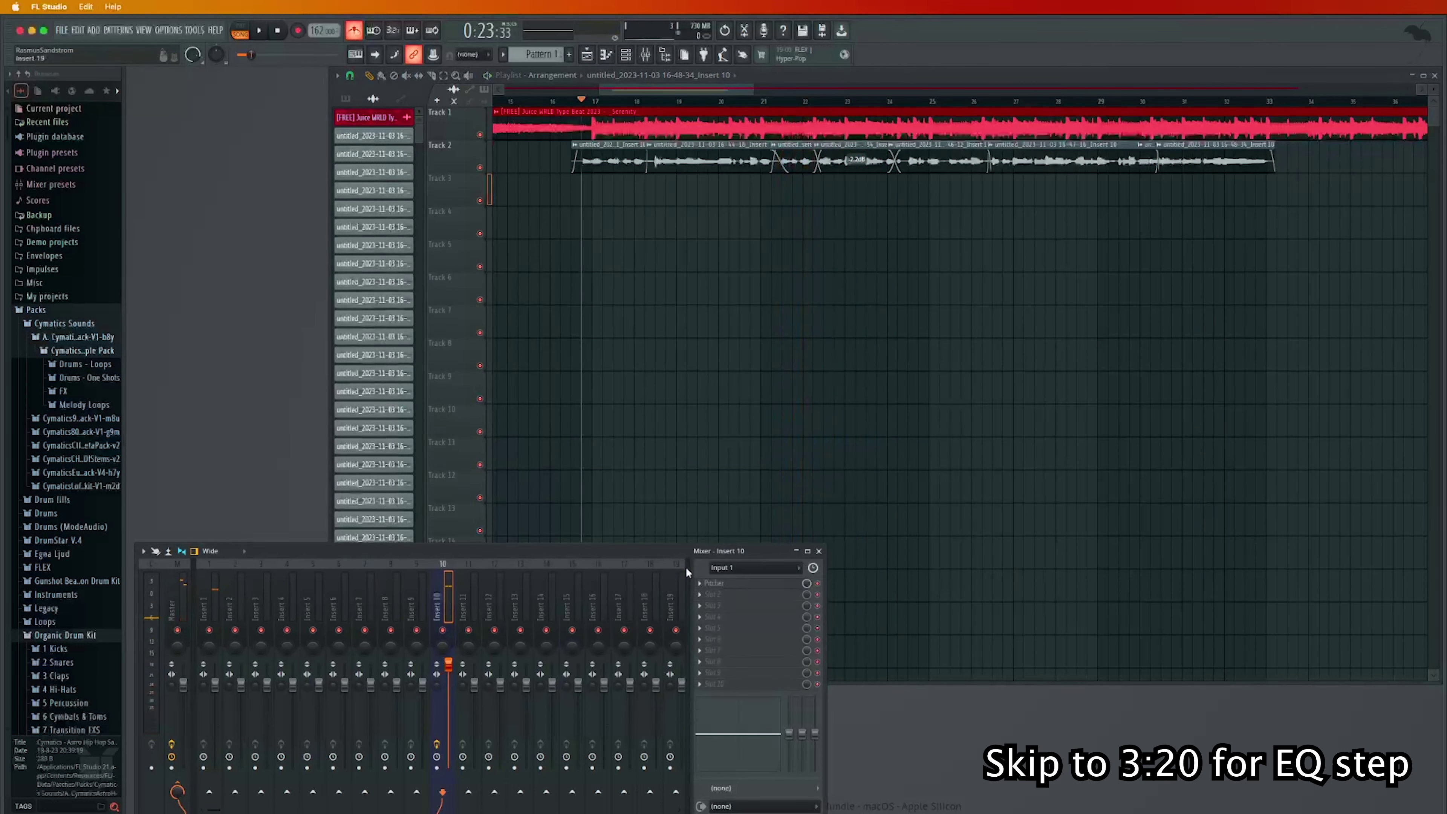
Reopen Pitcher from Insert 10 and try a higher correction speed on the vocals during playback
{"action": "left_click", "coordinate": [715, 583]}
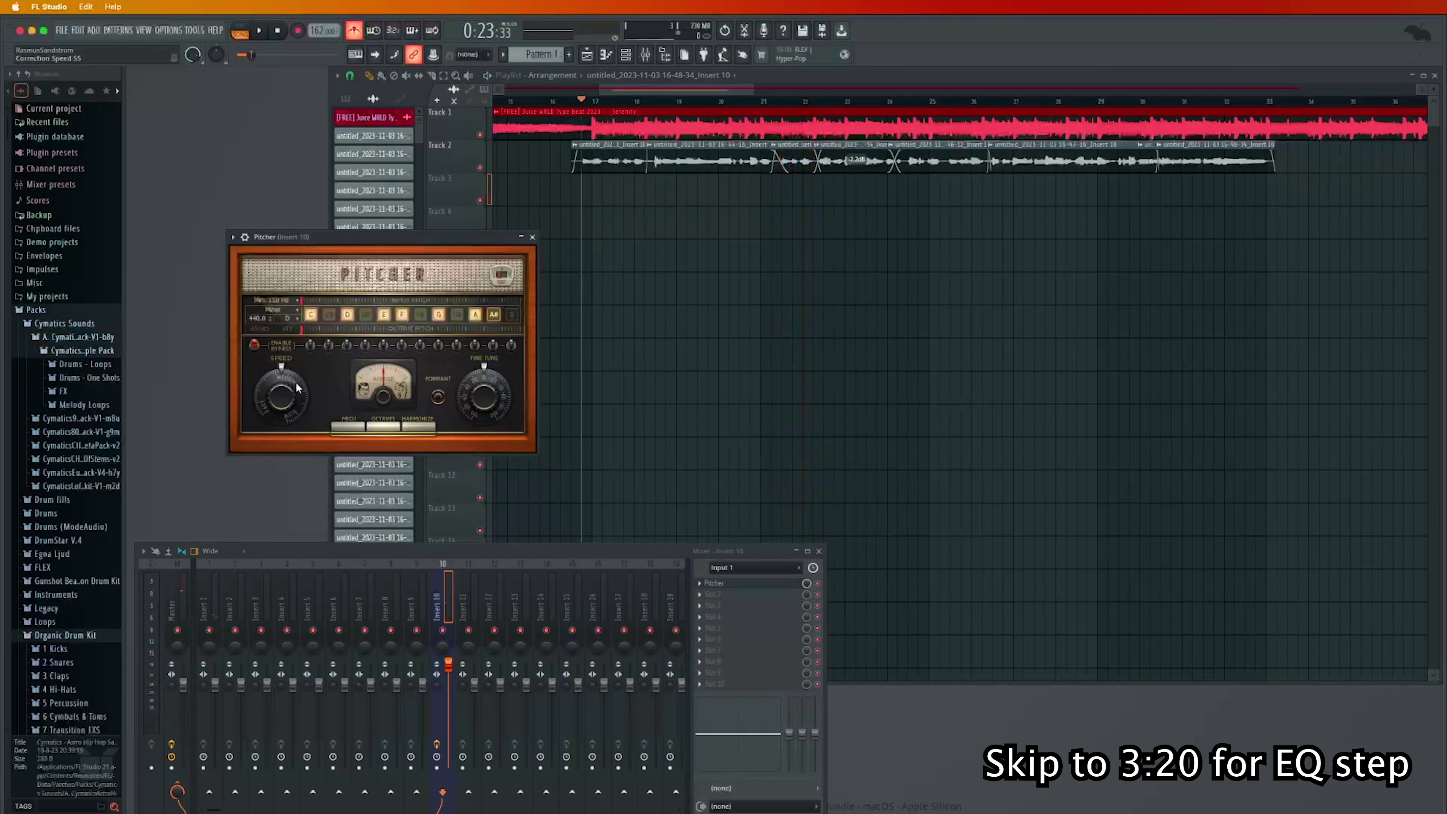
{"action": "left_click_drag", "start_coordinate": [297, 388], "coordinate": [297, 354]}
{"action": "key", "text": "space"}
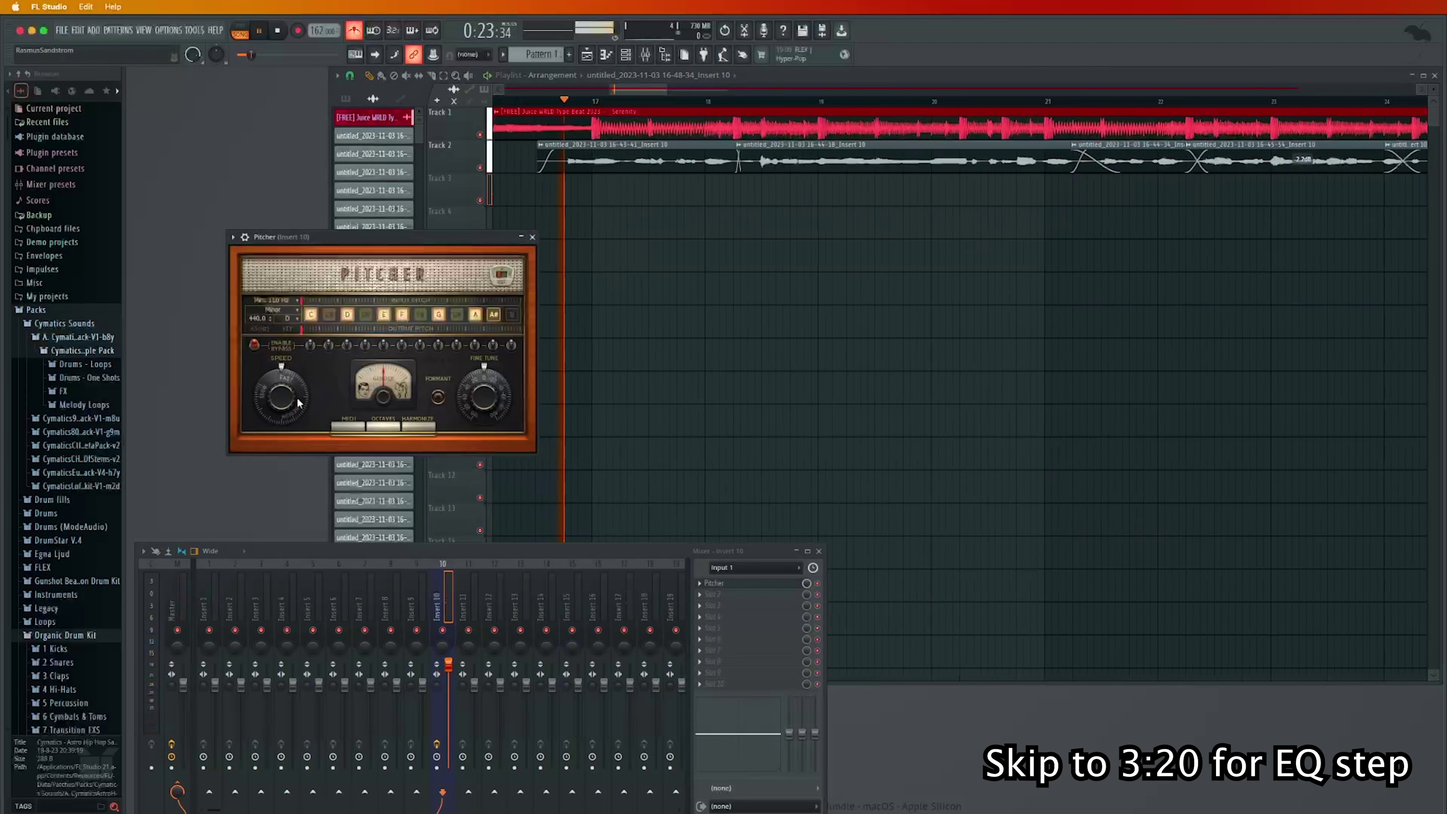
{"action": "key", "text": "space"}
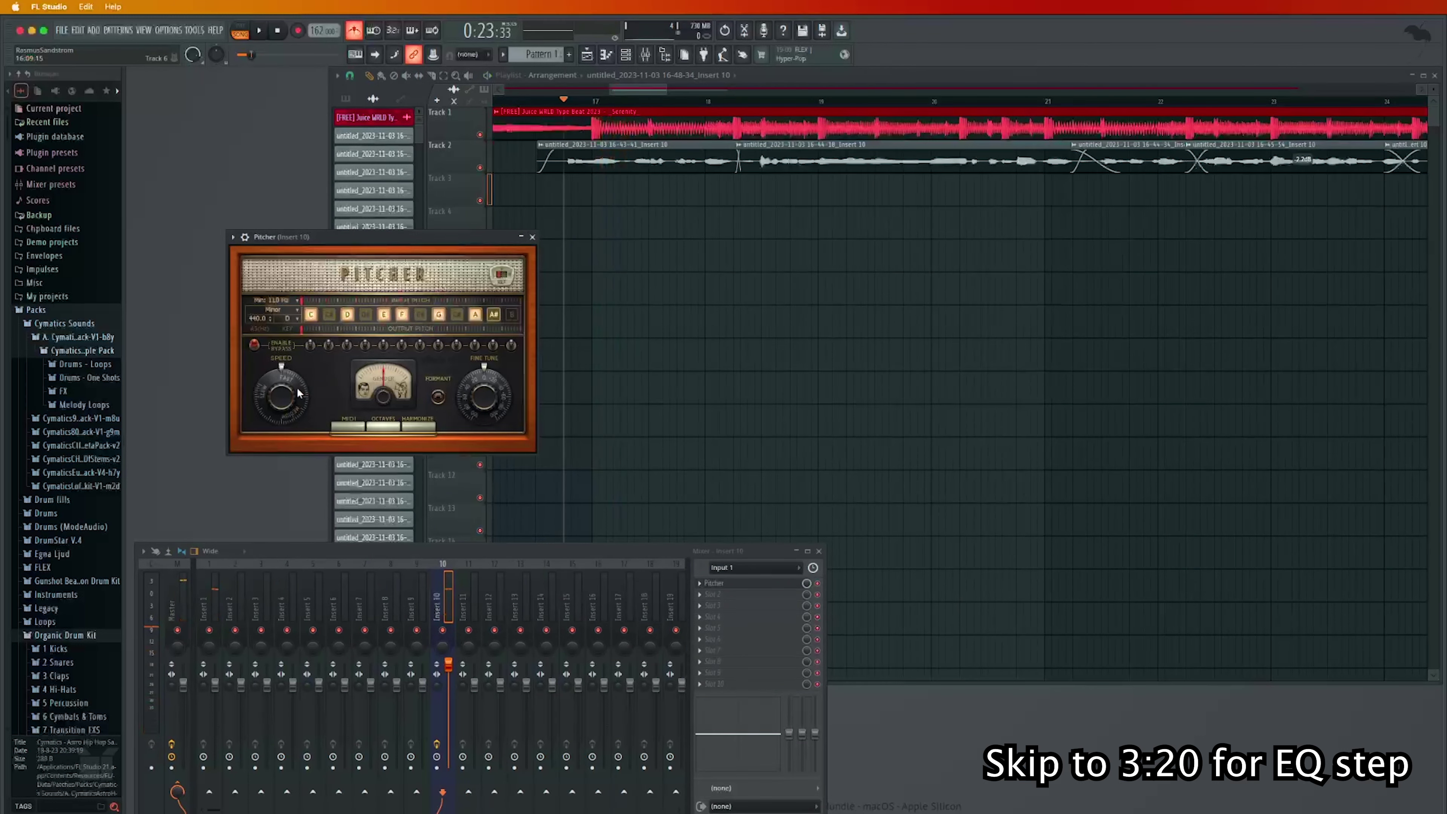
Lower Pitcher's correction speed and play the vocals with the beat on Track 1 muted
{"action": "left_click_drag", "start_coordinate": [297, 392], "coordinate": [297, 415]}
{"action": "left_click_drag", "start_coordinate": [297, 386], "coordinate": [297, 424]}
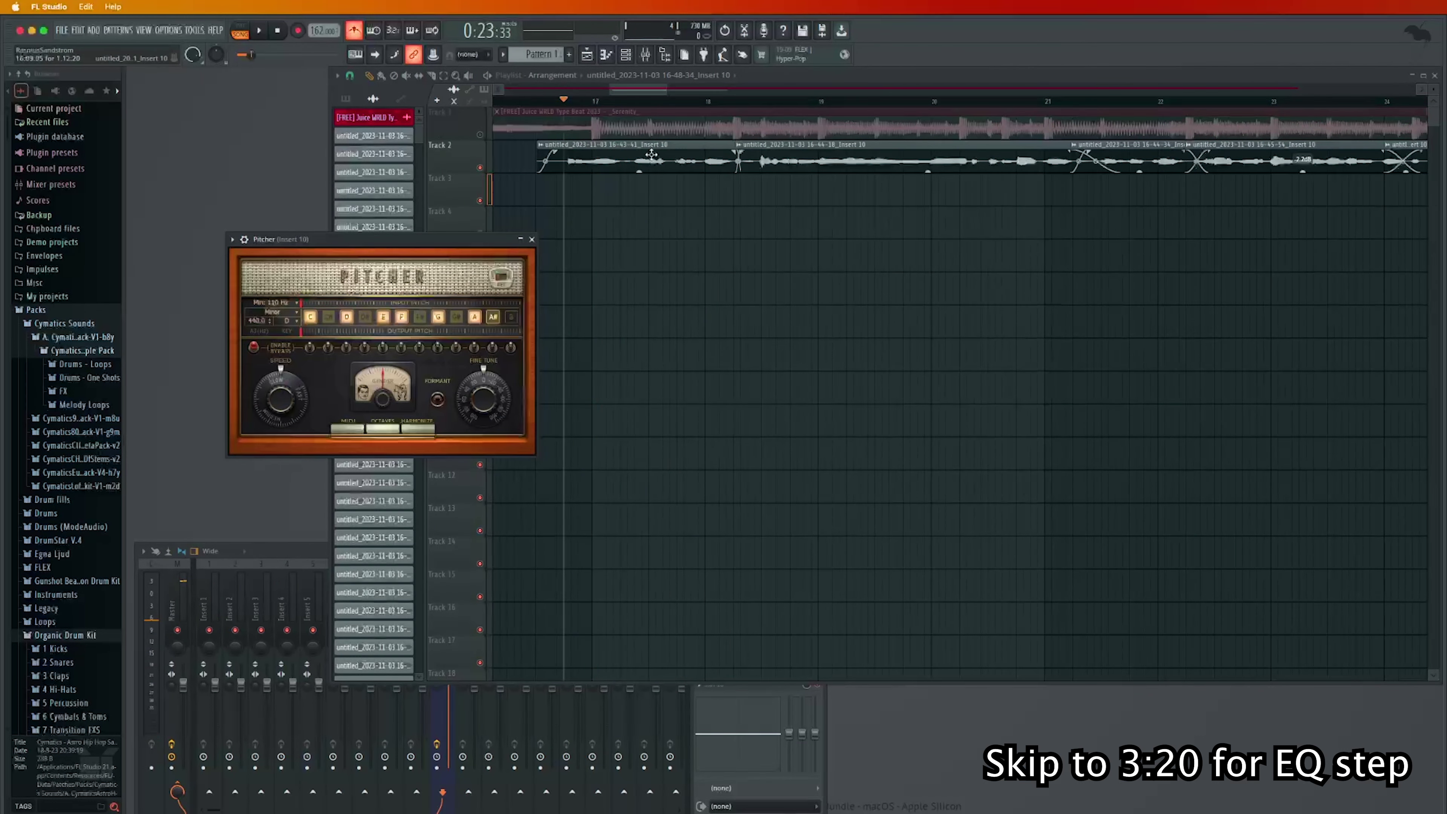
{"action": "key", "text": "space"}
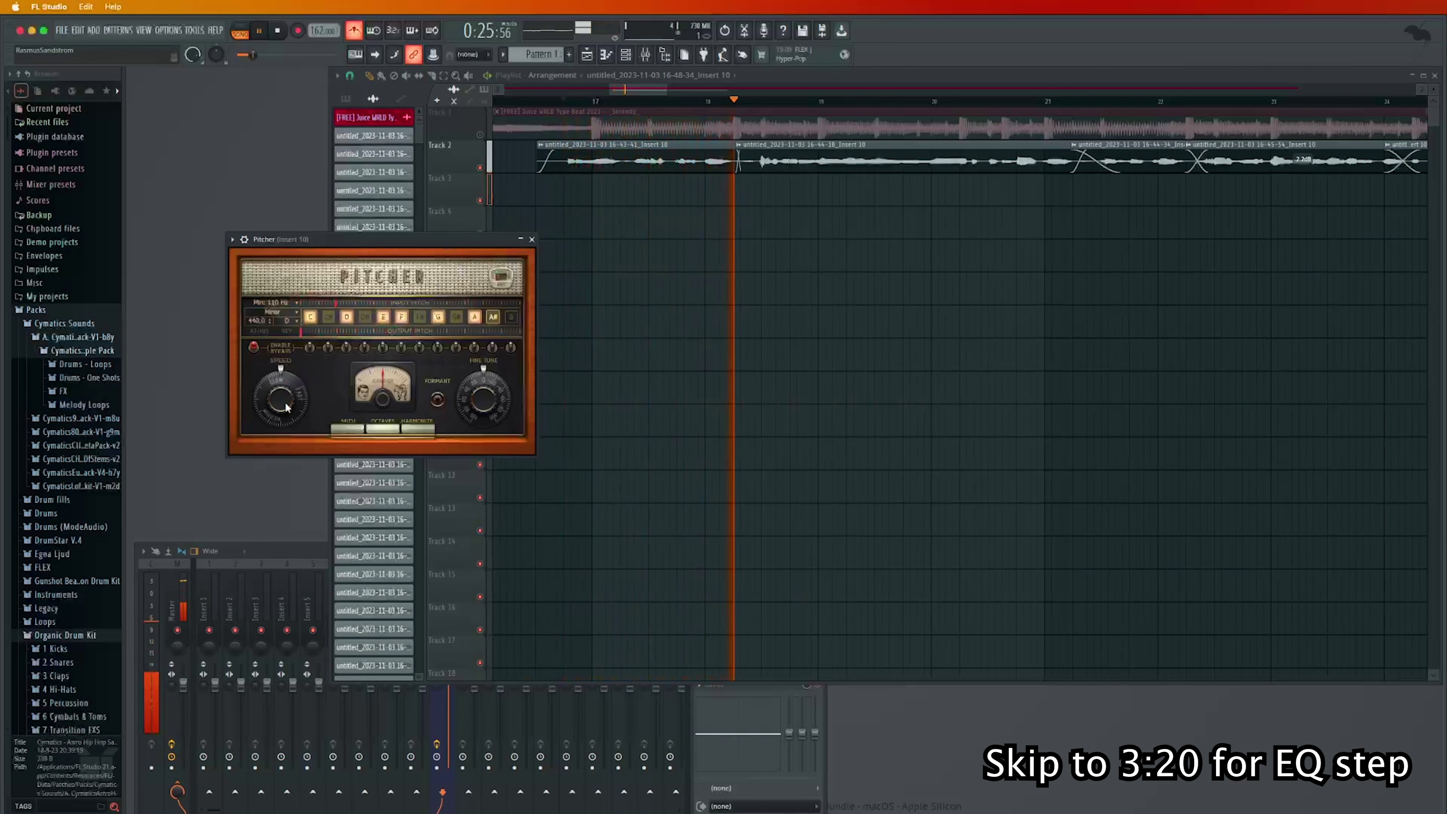
{"action": "key", "text": "space"}
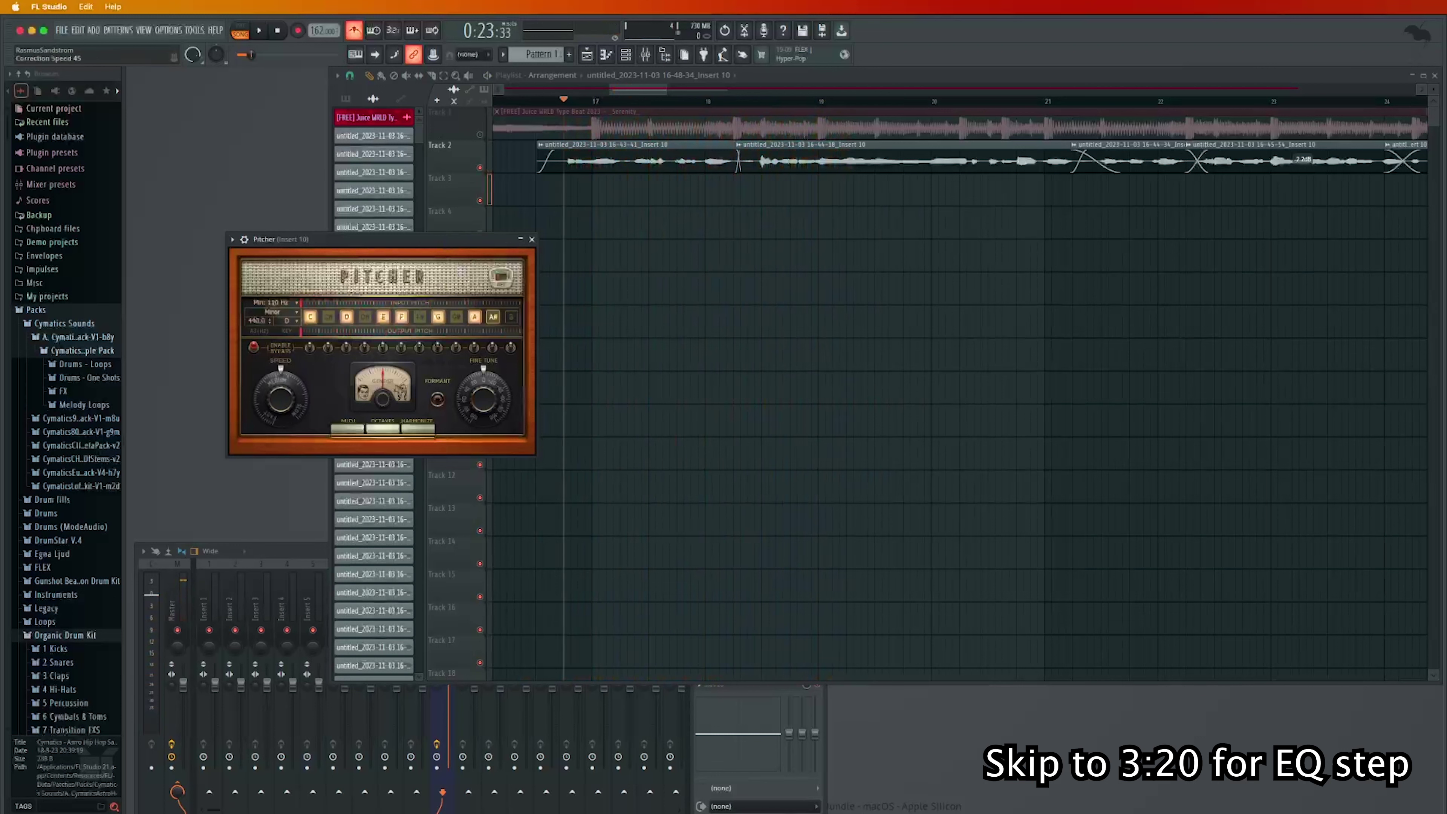
Set Pitcher's correction speed to 60, audition the vocals alone, and close the plugin
{"action": "left_click_drag", "start_coordinate": [279, 399], "coordinate": [280, 393]}
{"action": "key", "text": "space"}
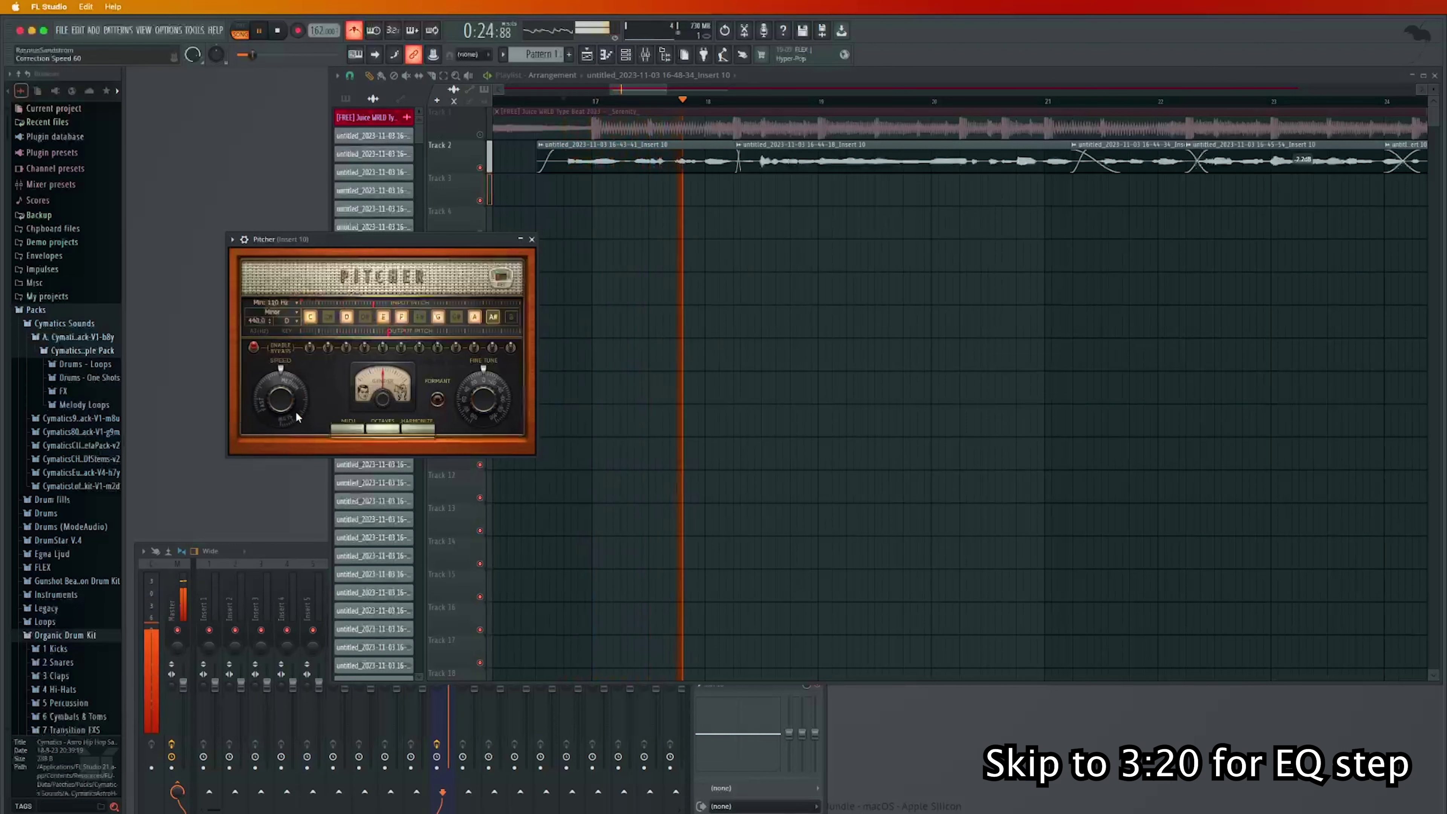
{"action": "left_click", "coordinate": [532, 240]}
{"action": "left_click", "coordinate": [700, 550]}
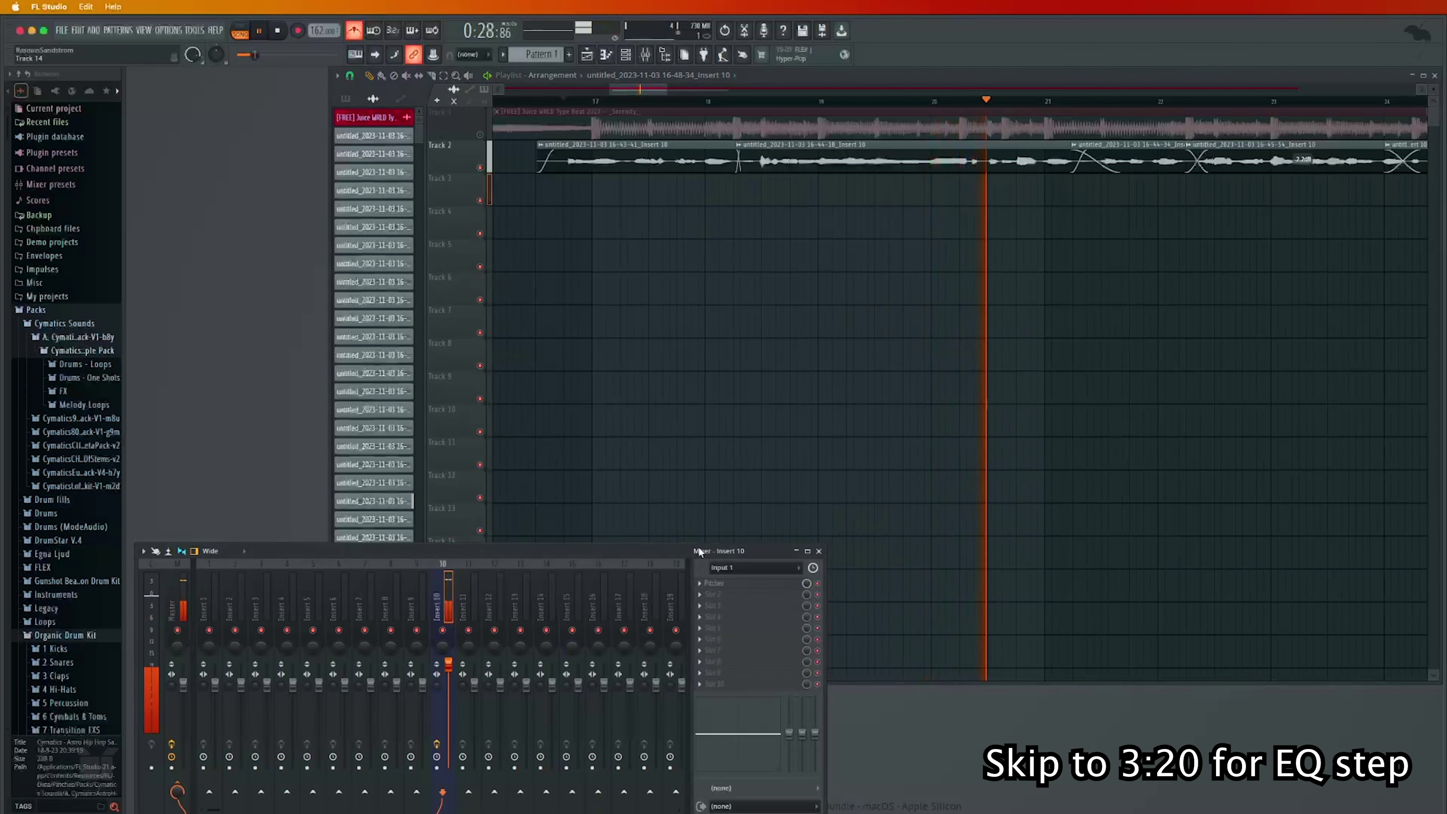
{"action": "key", "text": "space"}
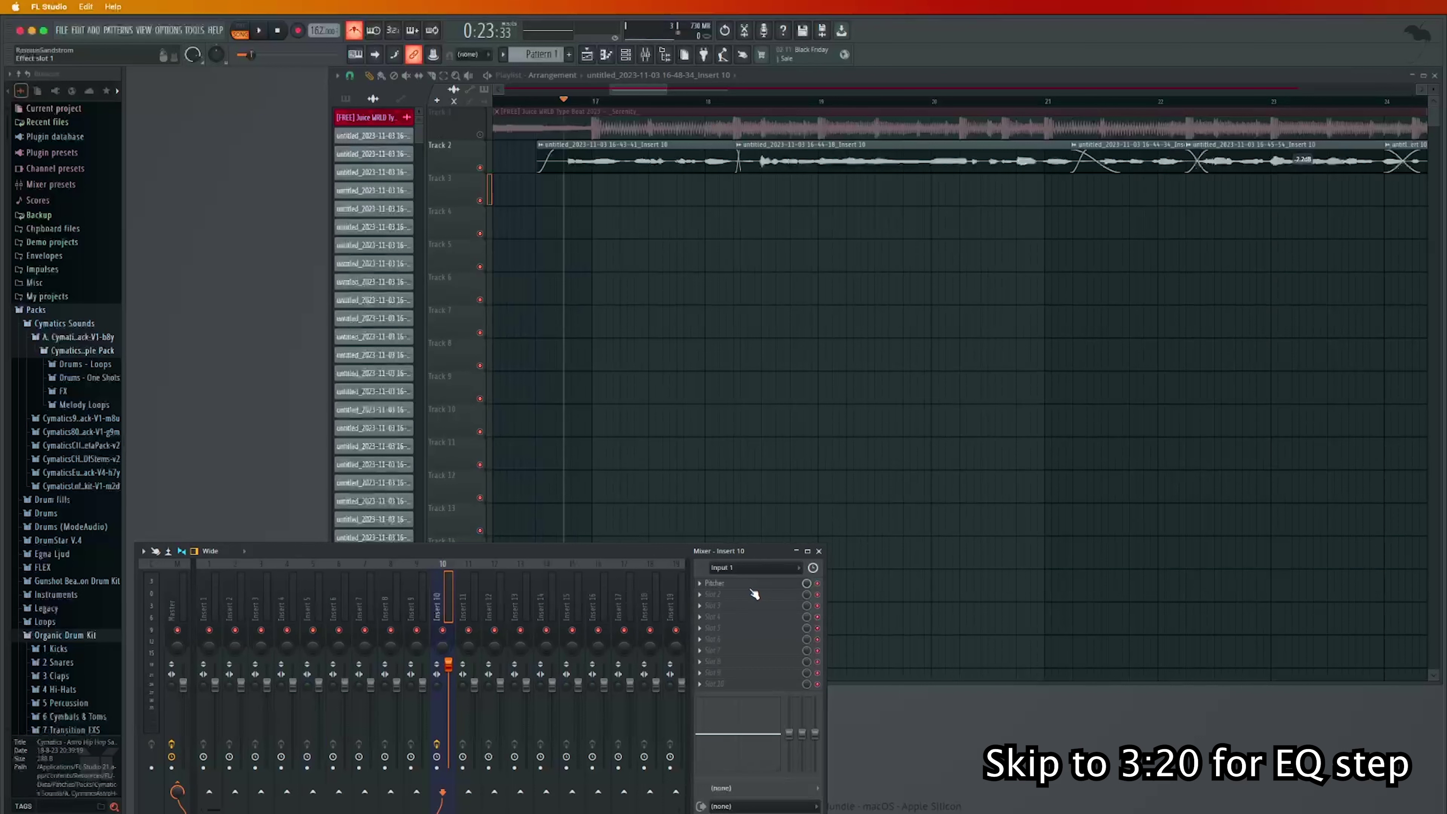
Add Fruity Parametric EQ 2 to the second effect slot of Insert 10 and cut the low end with a steep high-pass
{"action": "left_click", "coordinate": [753, 593]}
{"action": "left_click", "coordinate": [978, 228]}
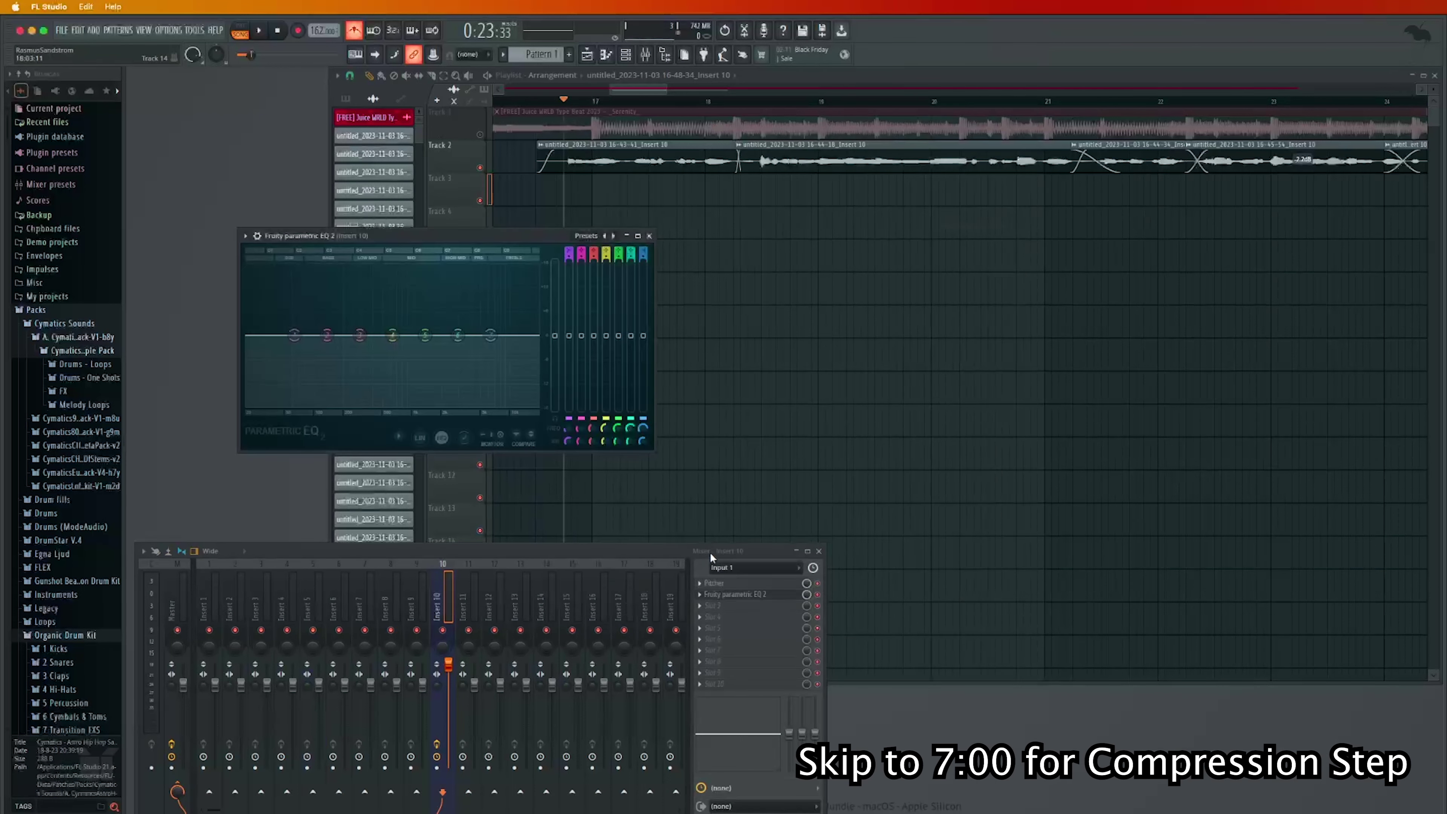
{"action": "left_click_drag", "start_coordinate": [521, 233], "coordinate": [564, 264]}
{"action": "left_click", "coordinate": [789, 261]}
{"action": "left_click", "coordinate": [650, 264]}
{"action": "left_click", "coordinate": [674, 283]}
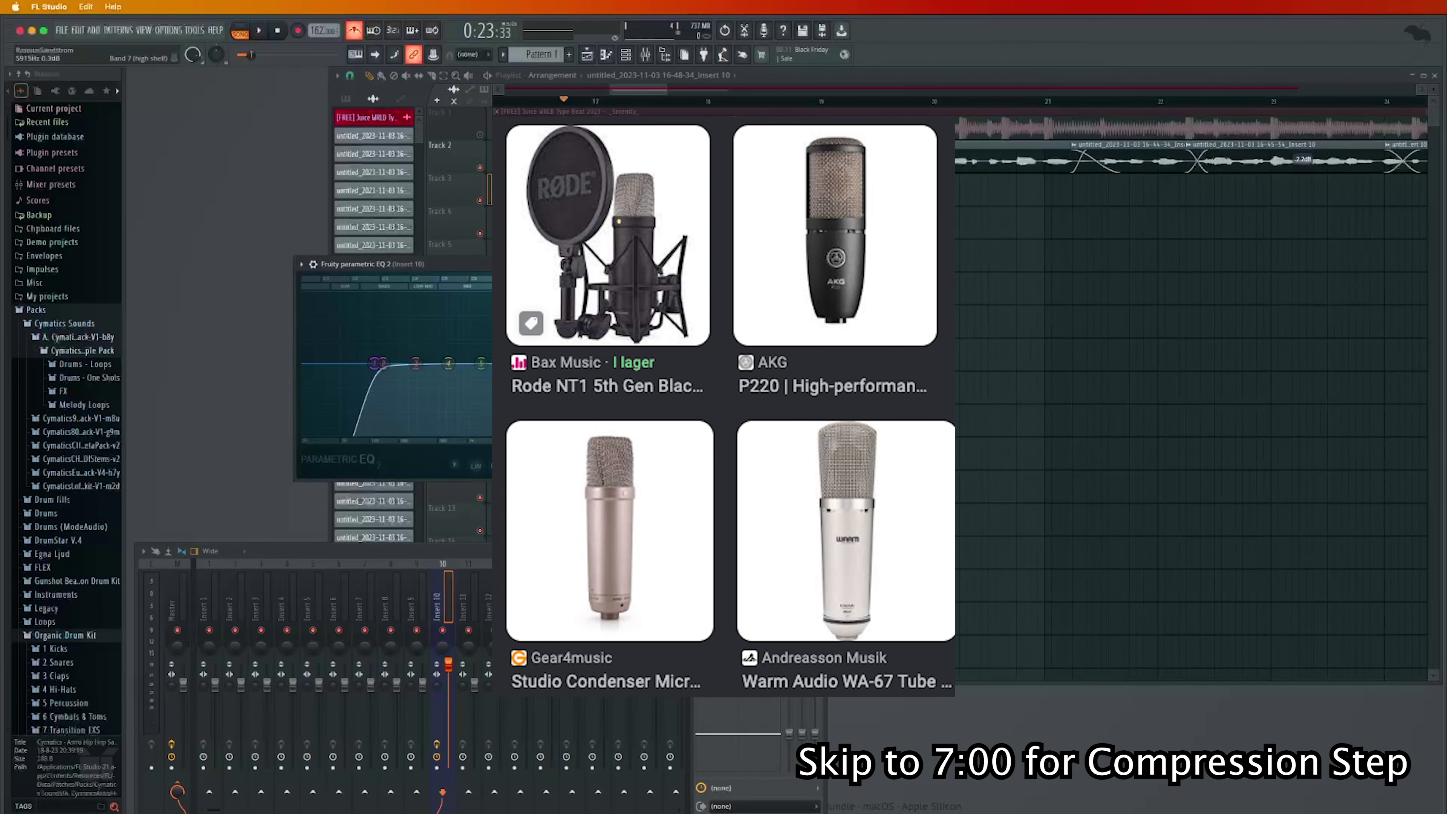
Try a high-shelf boost of about 6 dB with EQ band 7, varying its bandwidth and frequency
{"action": "left_click_drag", "start_coordinate": [546, 363], "coordinate": [547, 340]}
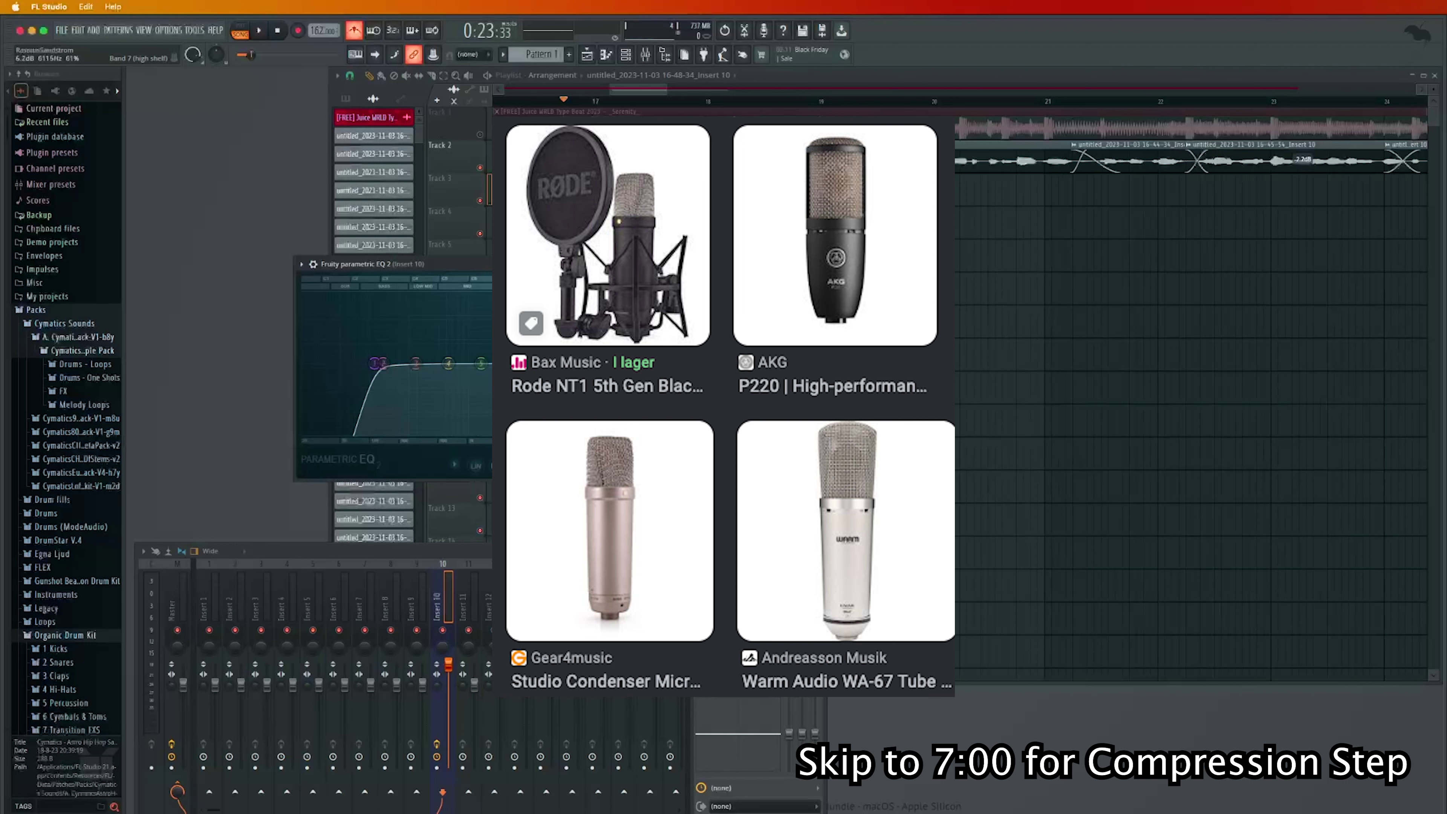
{"action": "scroll", "coordinate": [546, 340], "scroll_direction": "up", "scroll_amount": 4}
{"action": "scroll", "coordinate": [547, 340], "scroll_direction": "down", "scroll_amount": 10}
{"action": "scroll", "coordinate": [546, 340], "scroll_direction": "up", "scroll_amount": 10}
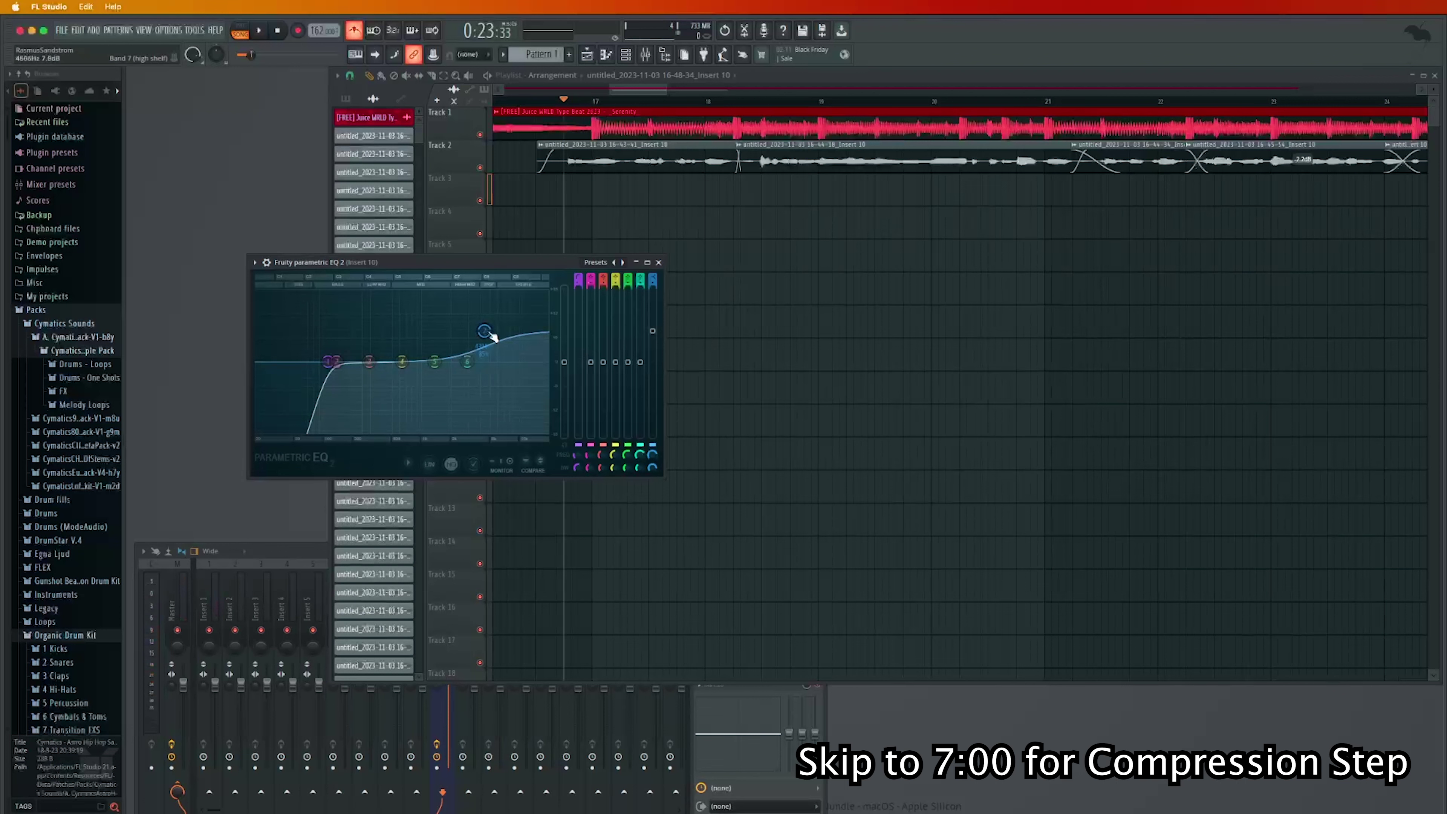
{"action": "left_click_drag", "start_coordinate": [492, 340], "coordinate": [493, 345]}
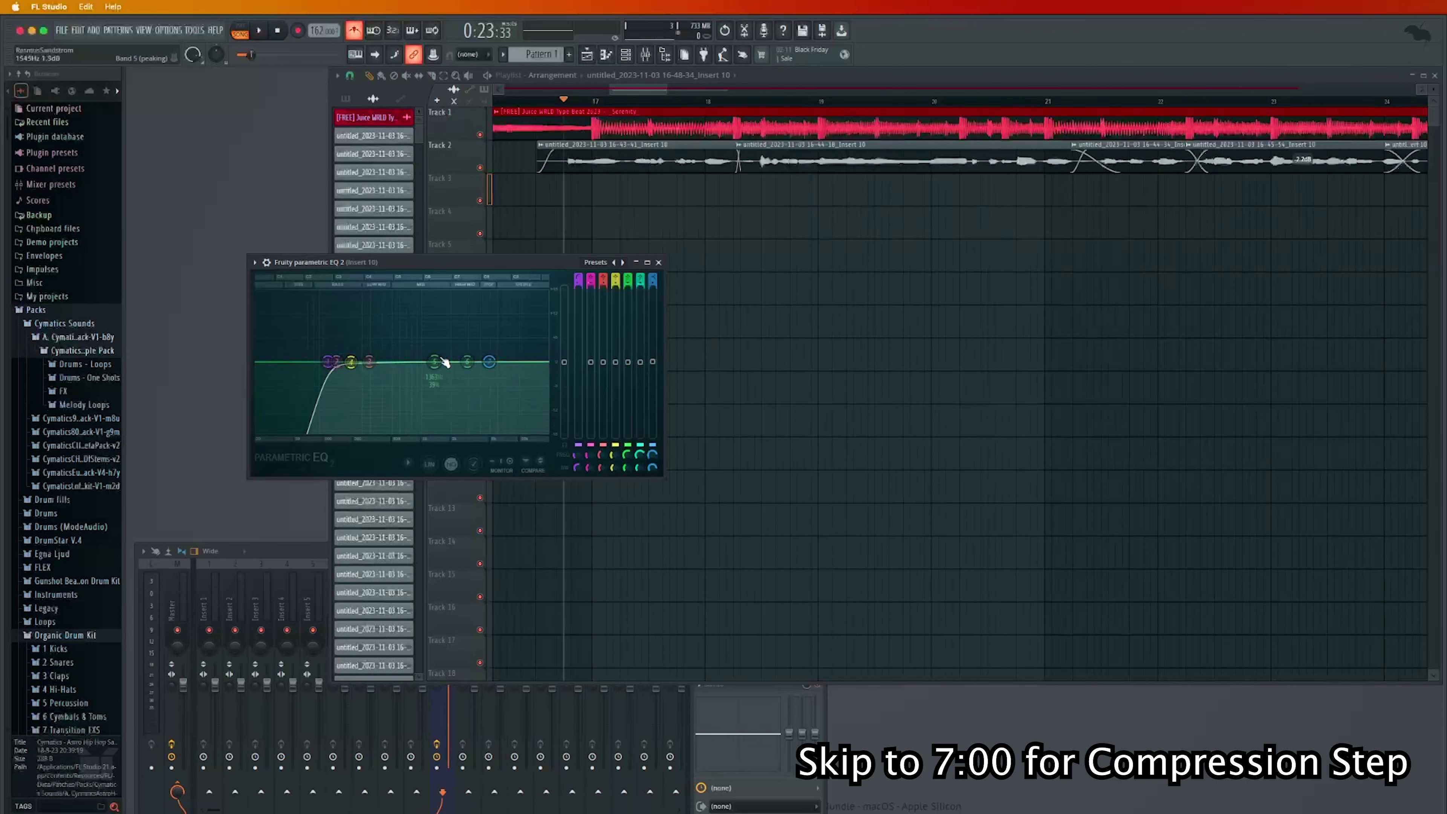
Sweep a strong boost of EQ band 5 from the mids down into the lows while auditioning the vocals
{"action": "left_click_drag", "start_coordinate": [431, 361], "coordinate": [432, 364]}
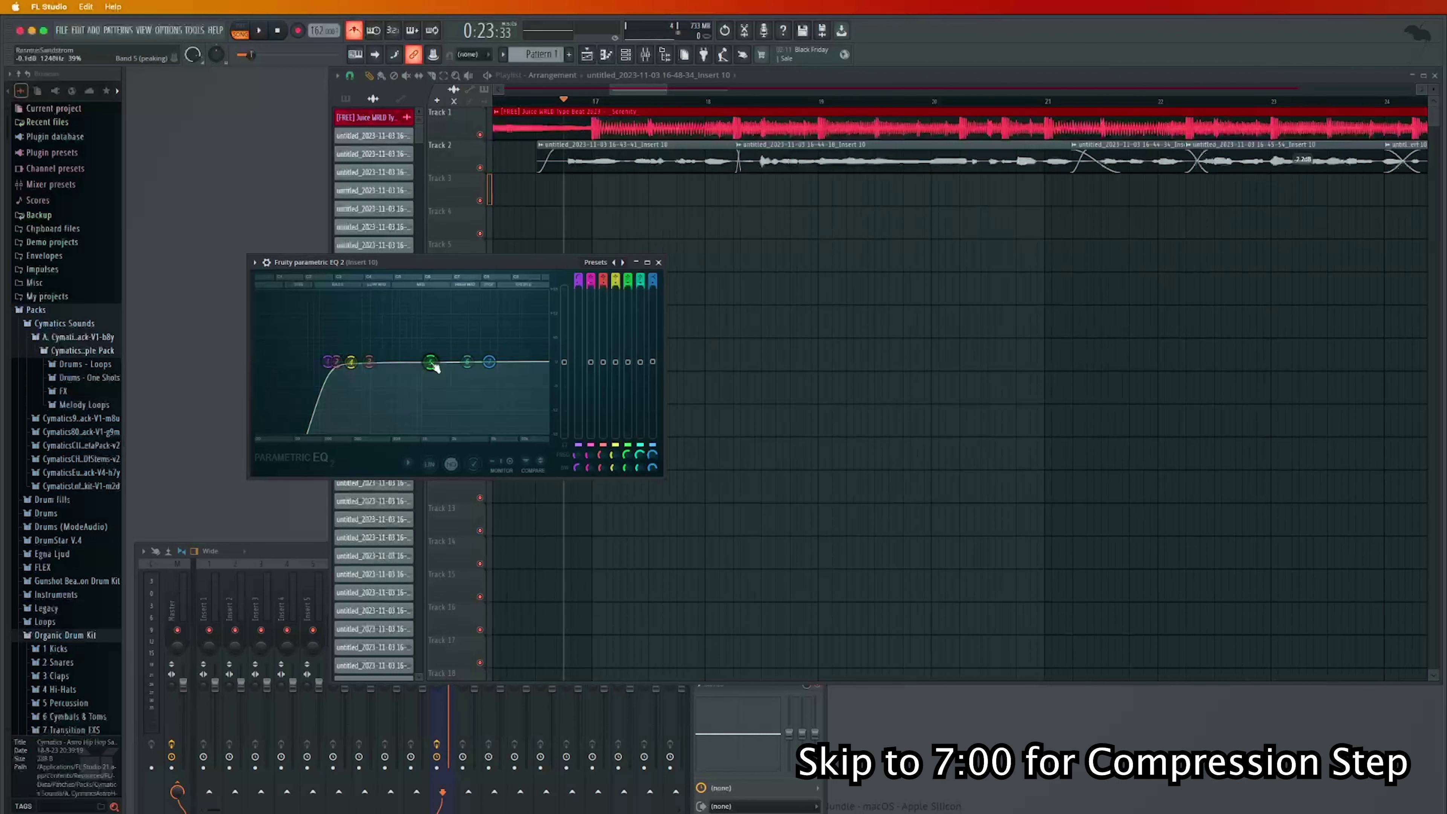
{"action": "left_click", "coordinate": [433, 364]}
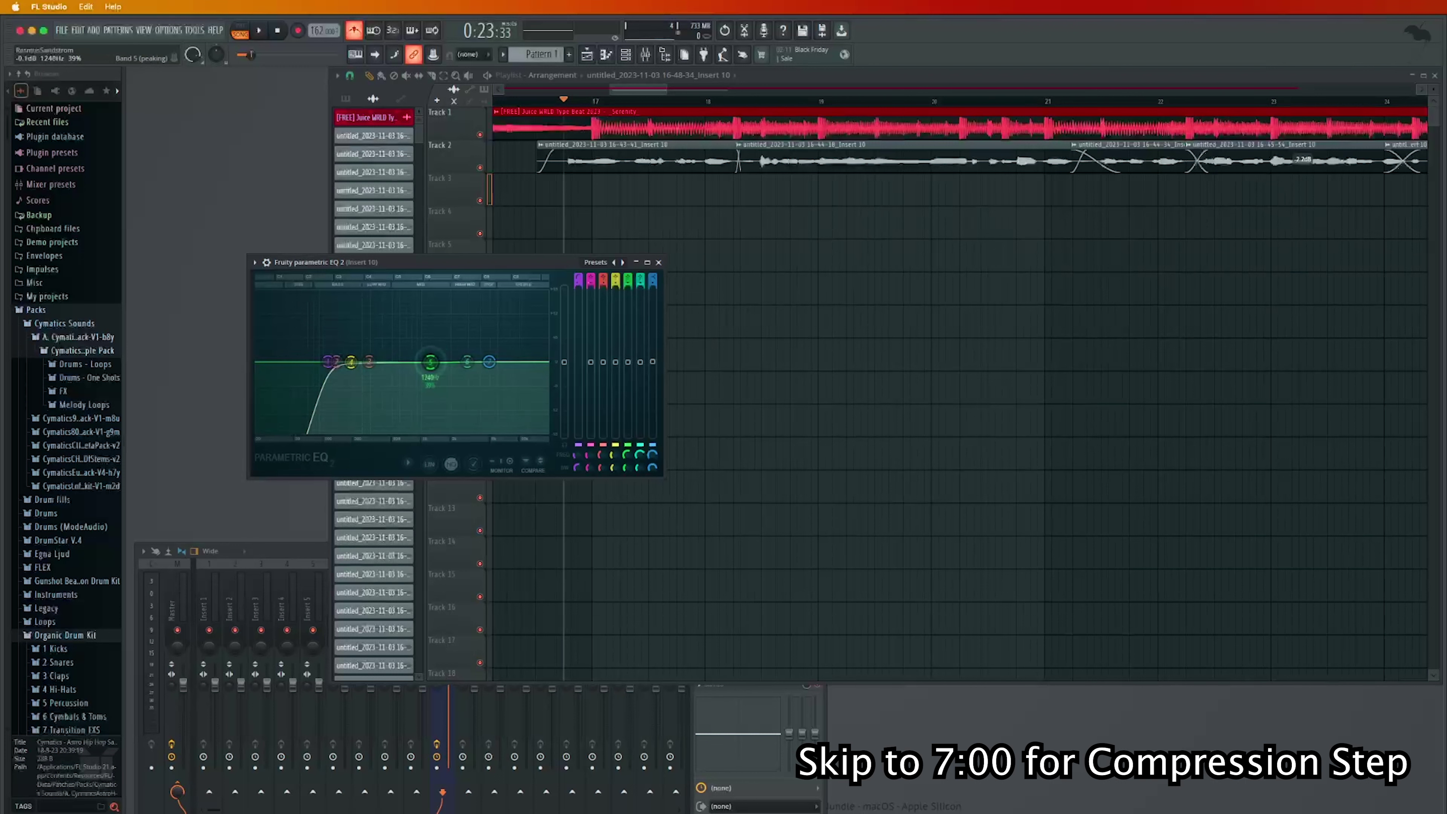
{"action": "key", "text": "space"}
{"action": "left_click_drag", "start_coordinate": [432, 360], "coordinate": [354, 293]}
{"action": "key", "text": "space"}
{"action": "key", "text": "space"}
{"action": "key", "text": "space"}
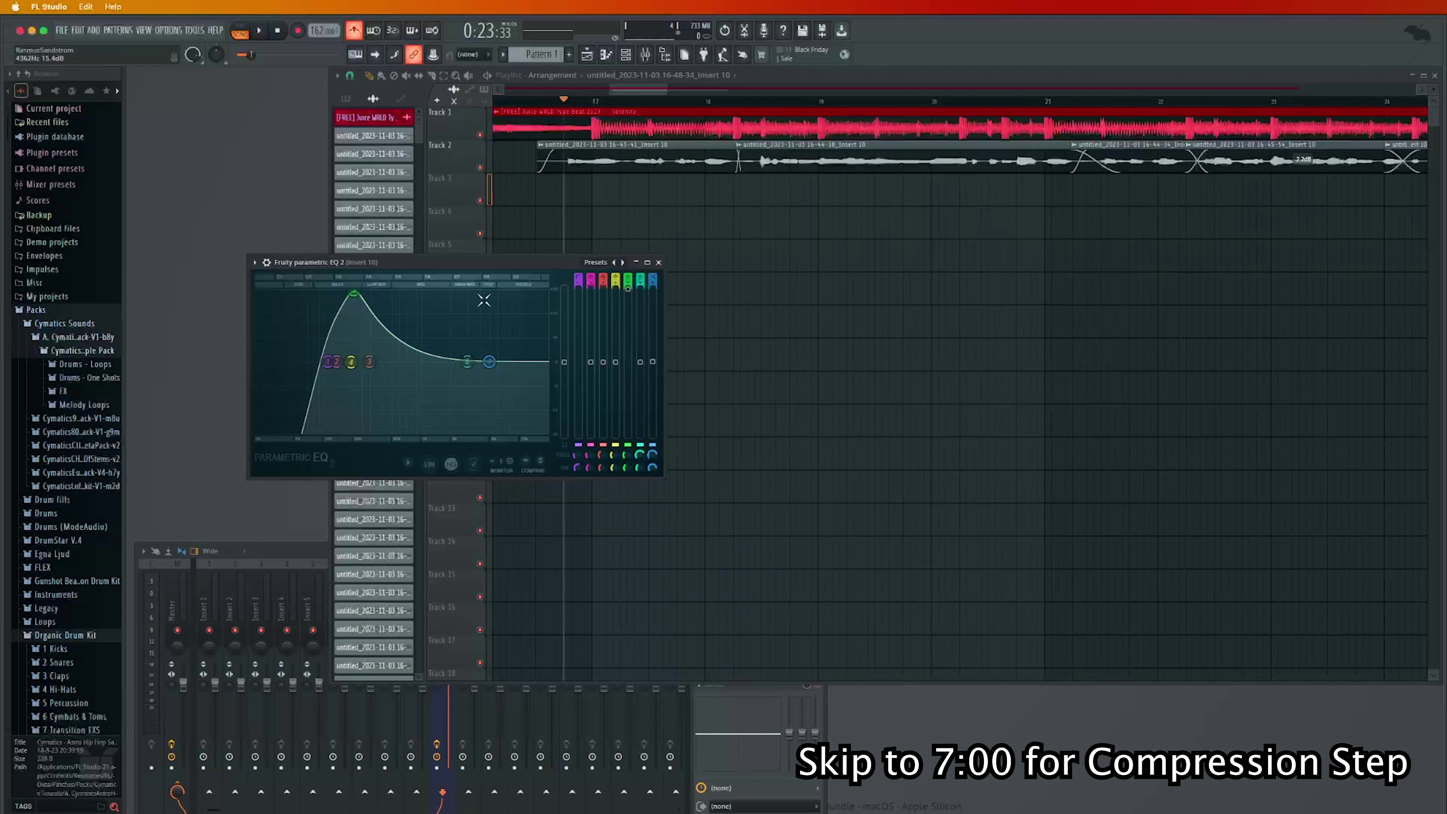
Reduce EQ band 5 to a slight low-frequency boost while listening to the vocals
{"action": "left_click_drag", "start_coordinate": [626, 308], "coordinate": [628, 348]}
{"action": "key", "text": "space"}
{"action": "left_click_drag", "start_coordinate": [353, 348], "coordinate": [353, 357]}
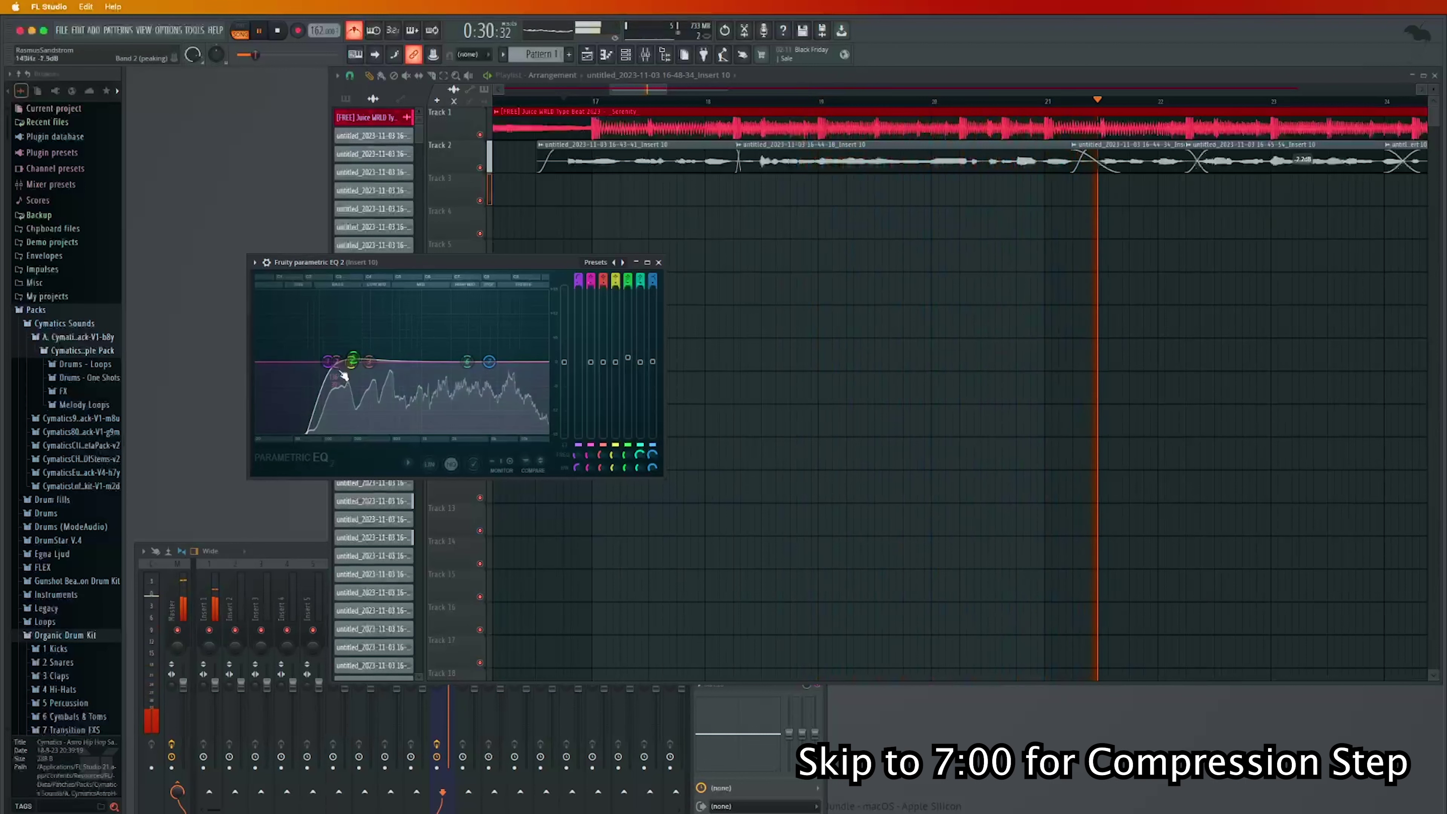
{"action": "key", "text": "space"}
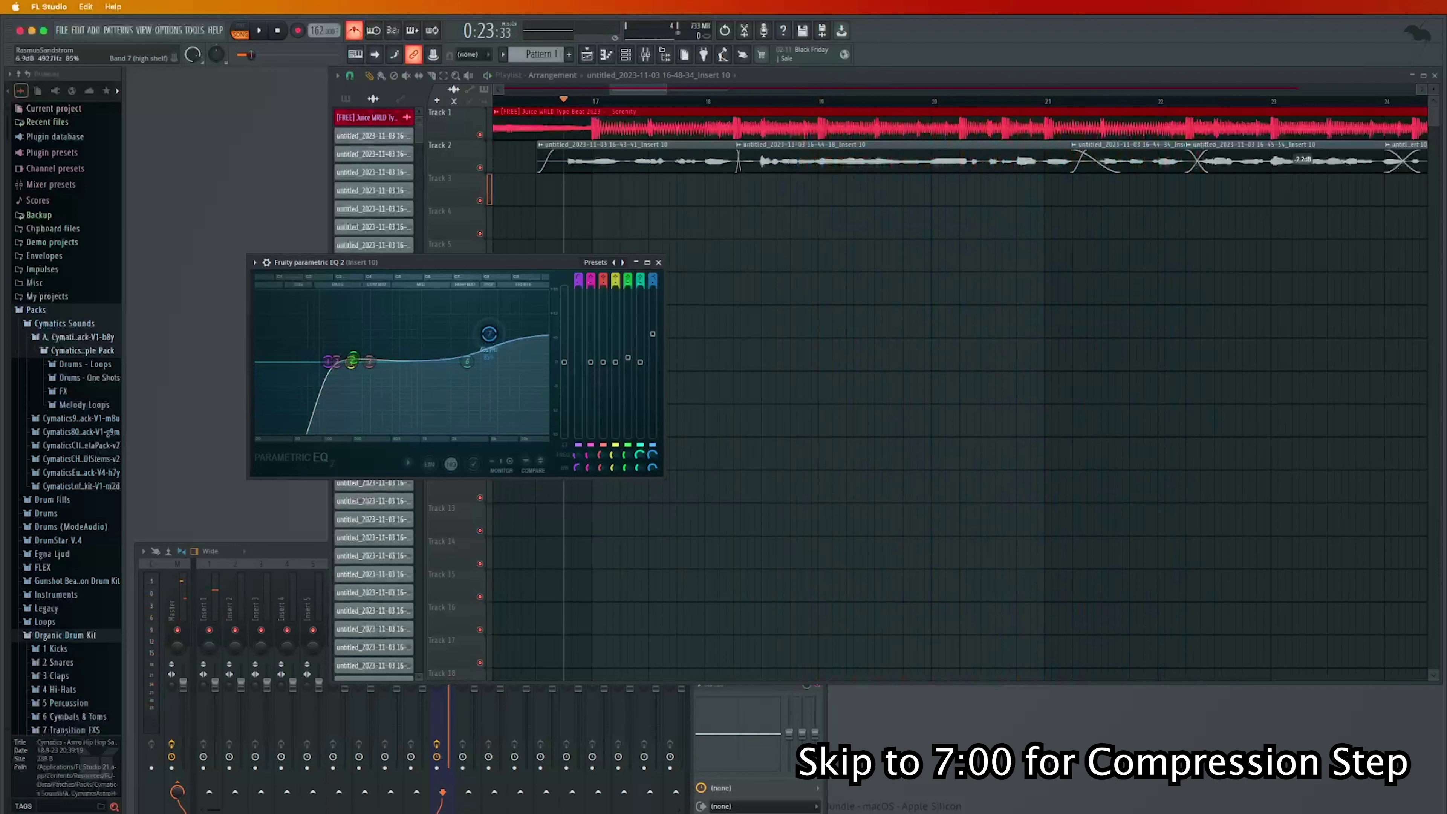
Boost the vocal's highs with the EQ band 7 high shelf, settling at about 5 dB during playback
{"action": "left_click_drag", "start_coordinate": [487, 335], "coordinate": [486, 331]}
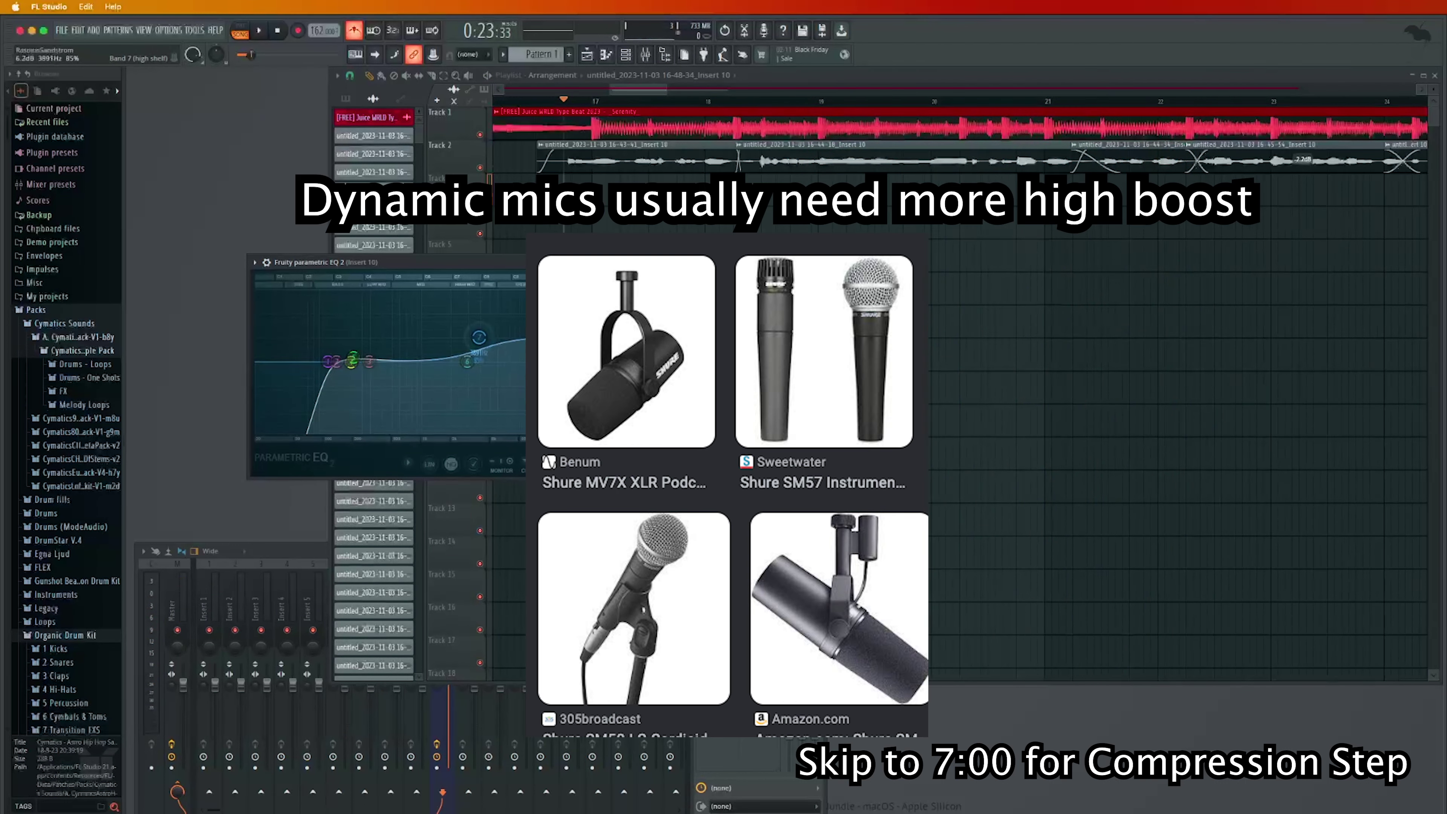
{"action": "key", "text": "space"}
{"action": "mouse_move", "coordinate": [479, 337]}
{"action": "left_mouse_down"}
{"action": "mouse_move", "coordinate": [482, 316]}
{"action": "mouse_move", "coordinate": [482, 341]}
{"action": "left_mouse_up"}
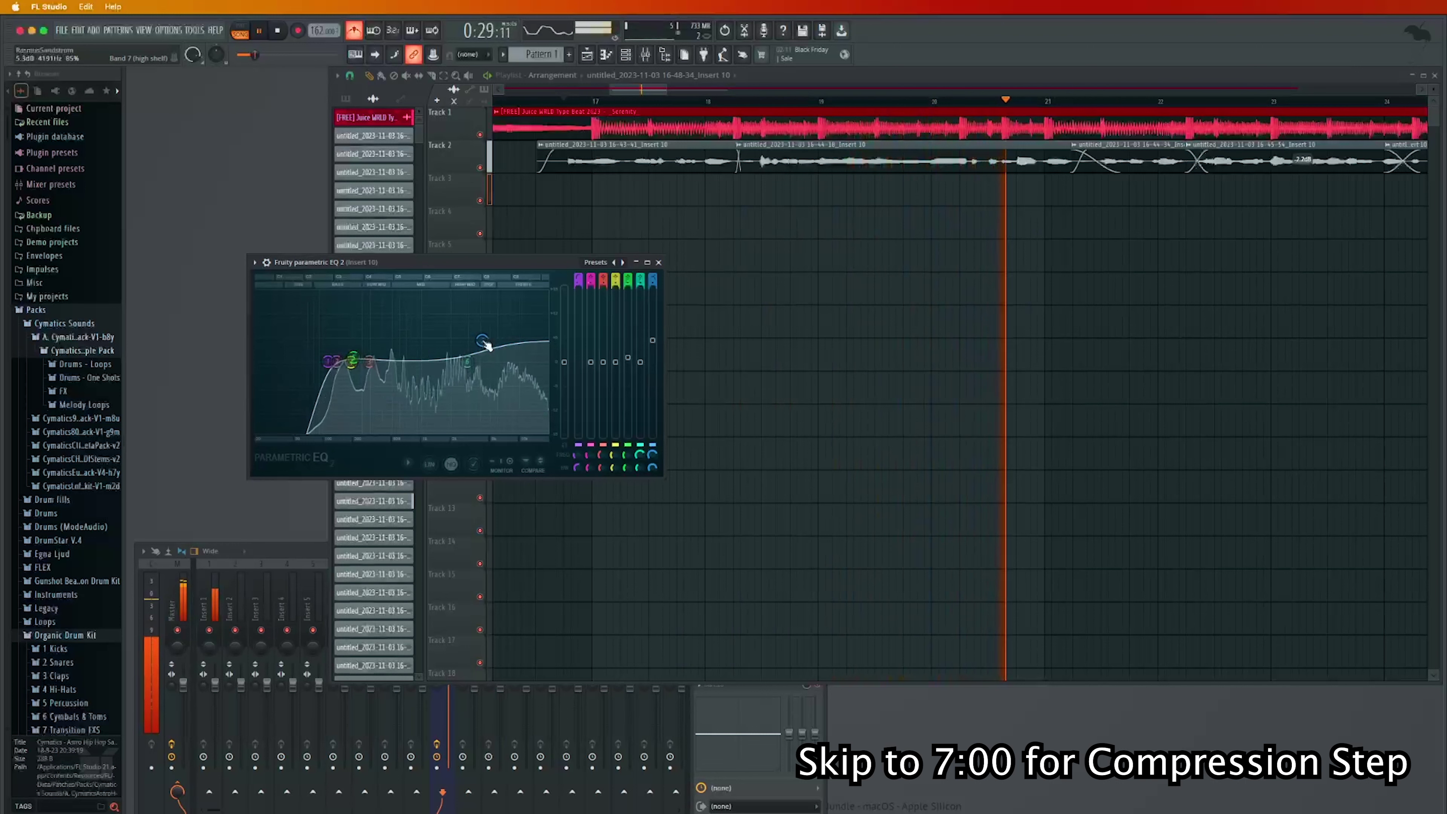
{"action": "key", "text": "space"}
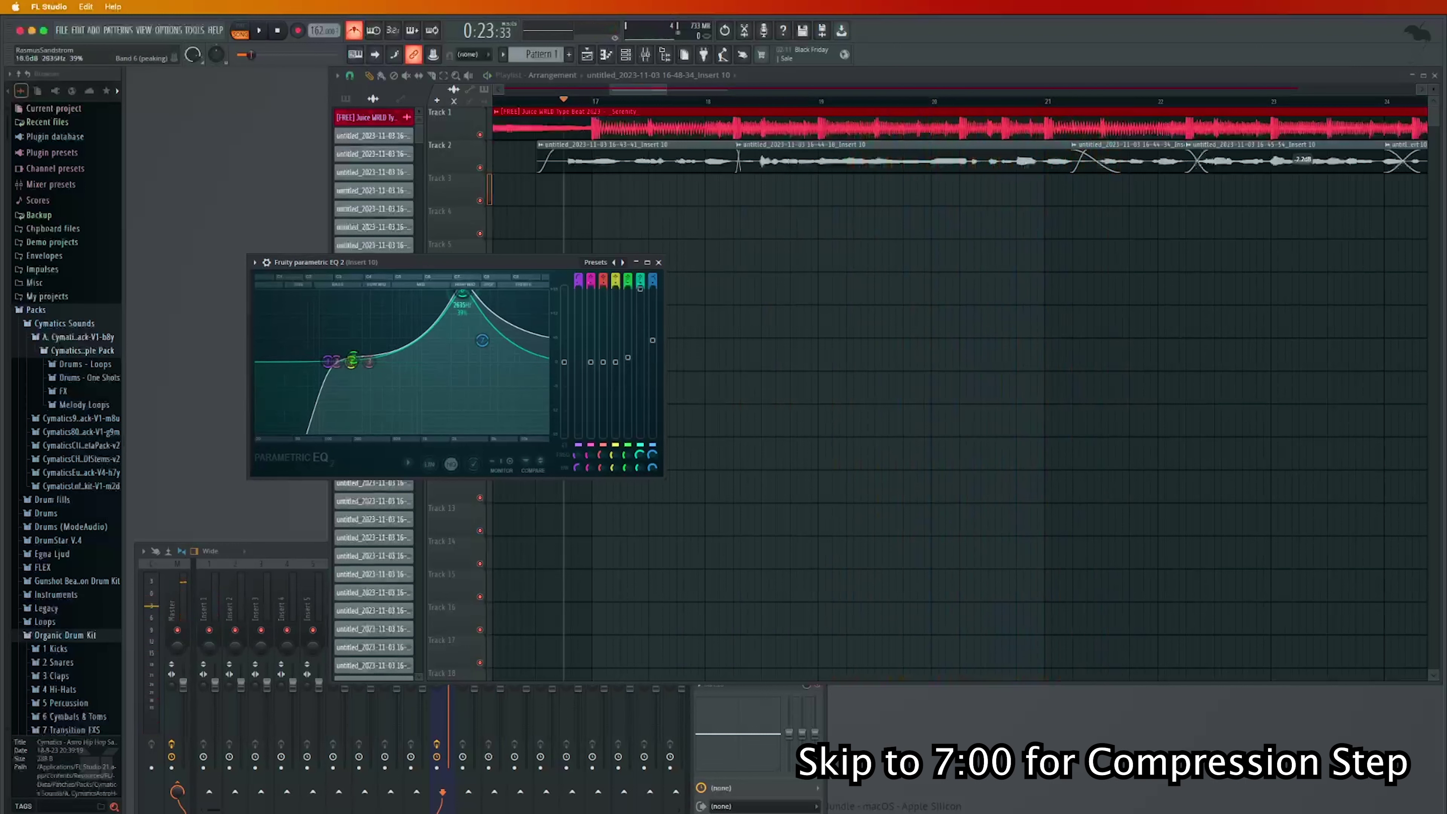
Sweep a strong EQ band 6 peak through the upper mids during playback and settle on about 2.3 dB near 4.5 kHz
{"action": "key", "text": "space"}
{"action": "left_click_drag", "start_coordinate": [431, 355], "coordinate": [476, 292]}
{"action": "key", "text": "space"}
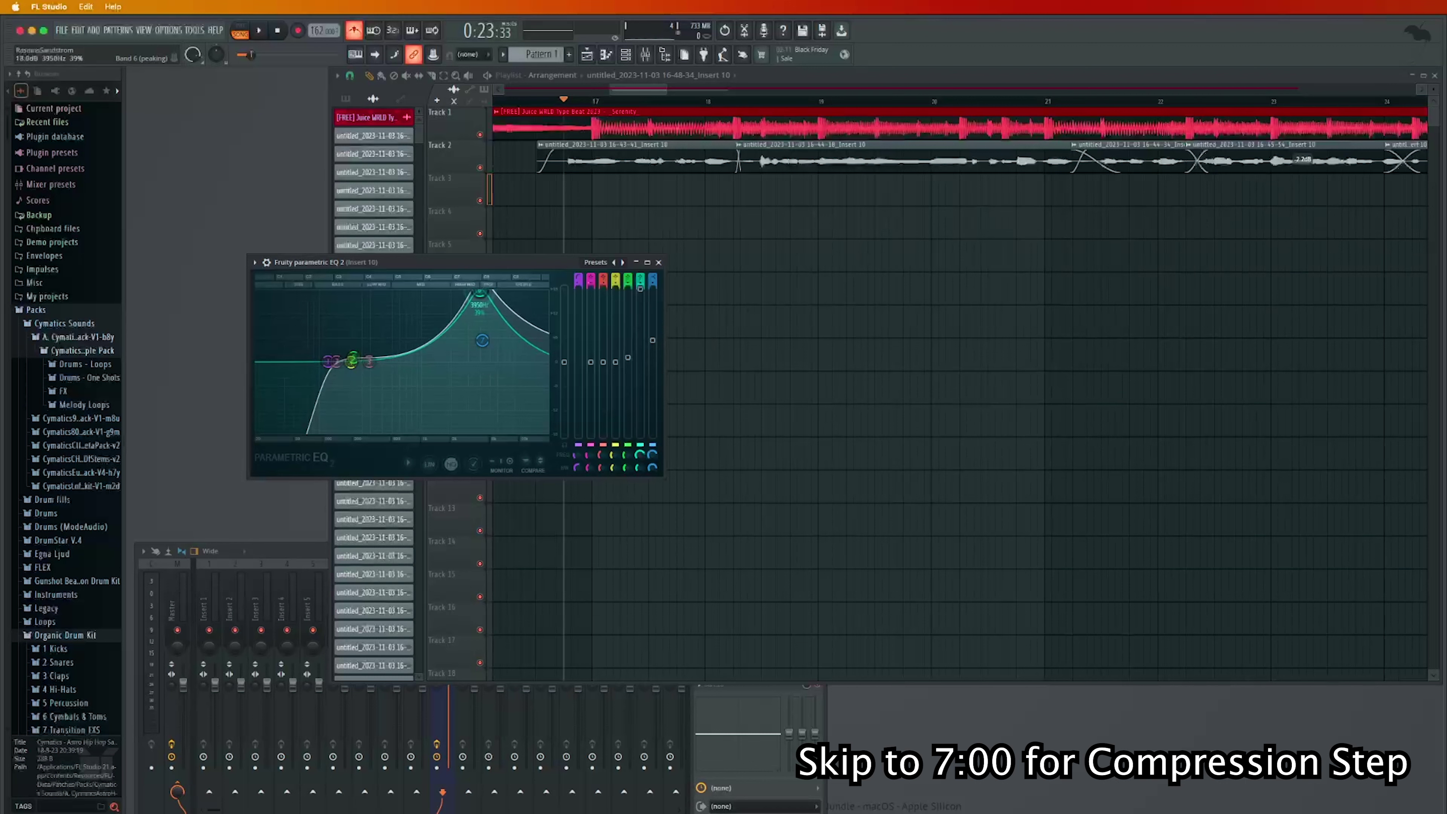
{"action": "key", "text": "space"}
{"action": "left_click_drag", "start_coordinate": [469, 293], "coordinate": [489, 297]}
{"action": "key", "text": "space"}
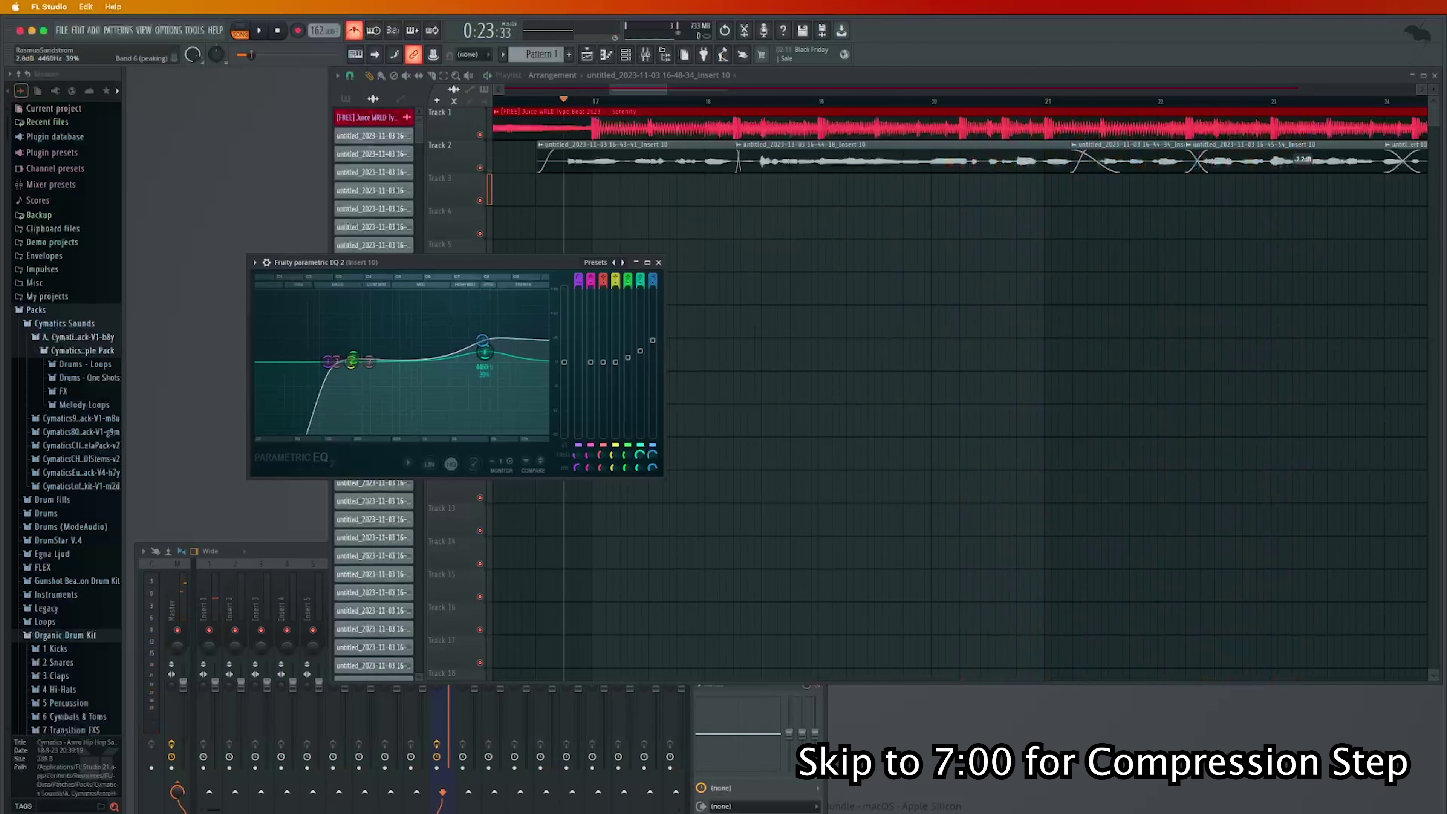
{"action": "key", "text": "space"}
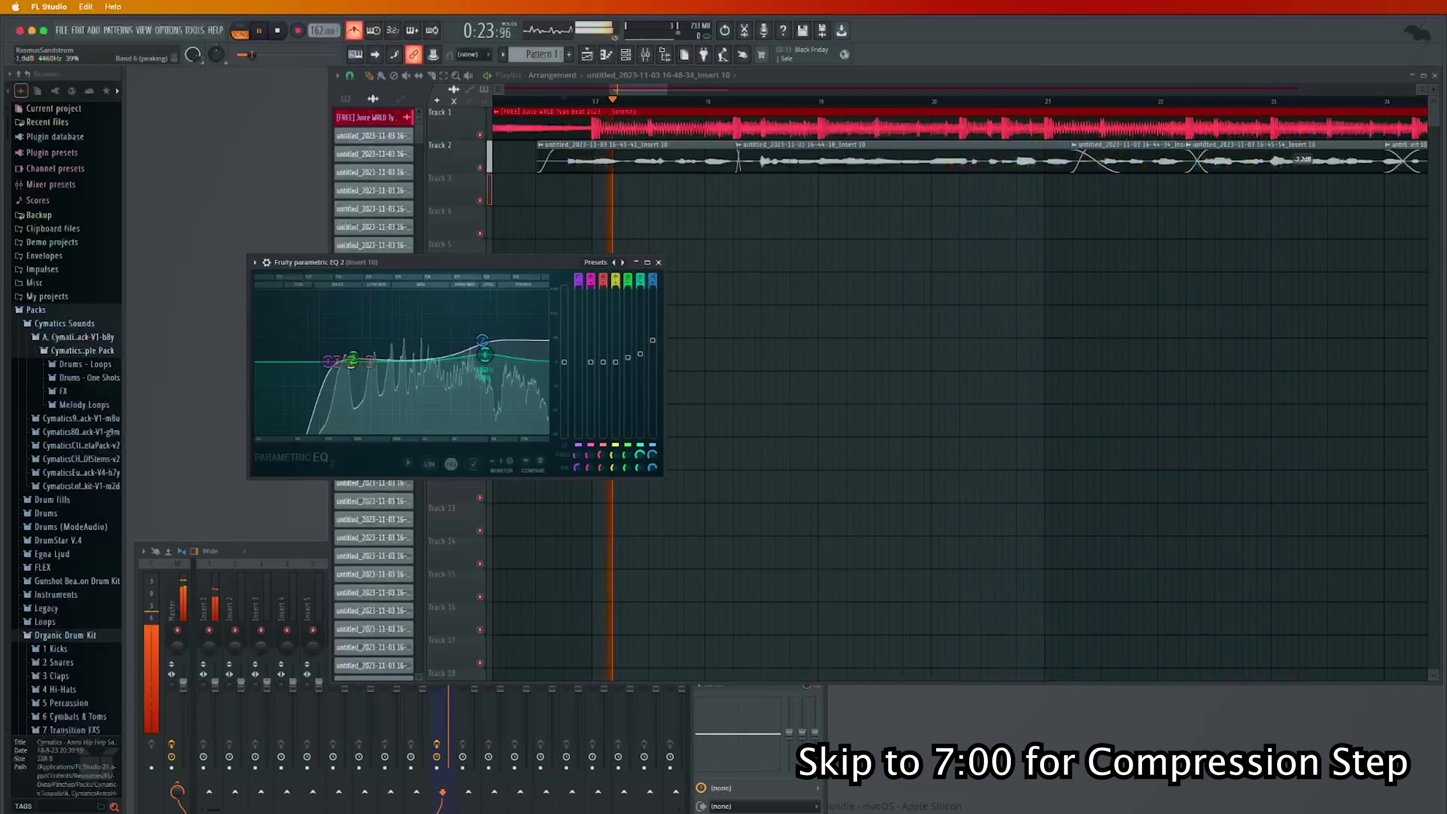
{"action": "left_click_drag", "start_coordinate": [485, 350], "coordinate": [485, 351]}
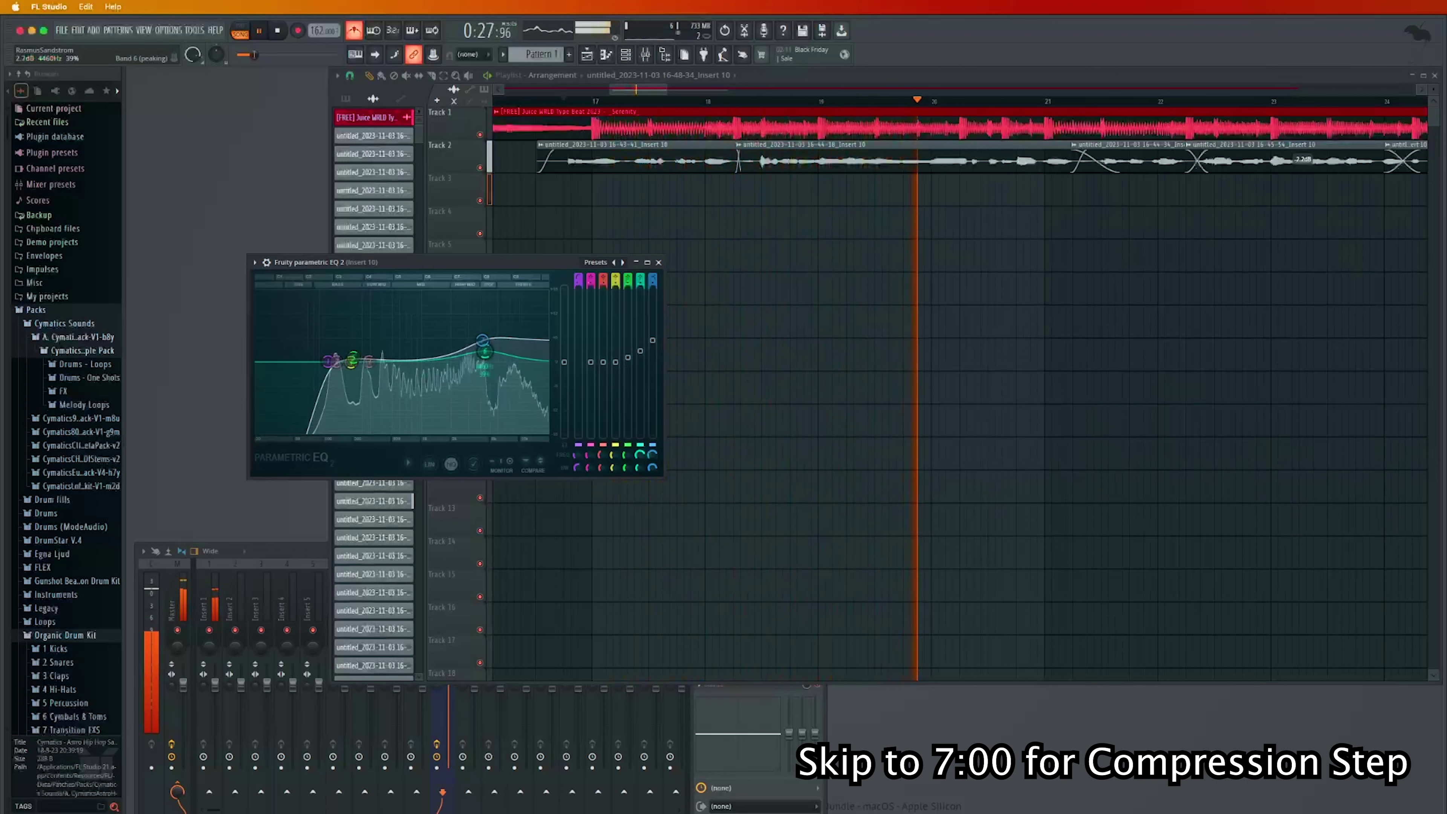
Stop playback, lower the EQ's main level slightly and show the mixer
{"action": "key", "text": "space"}
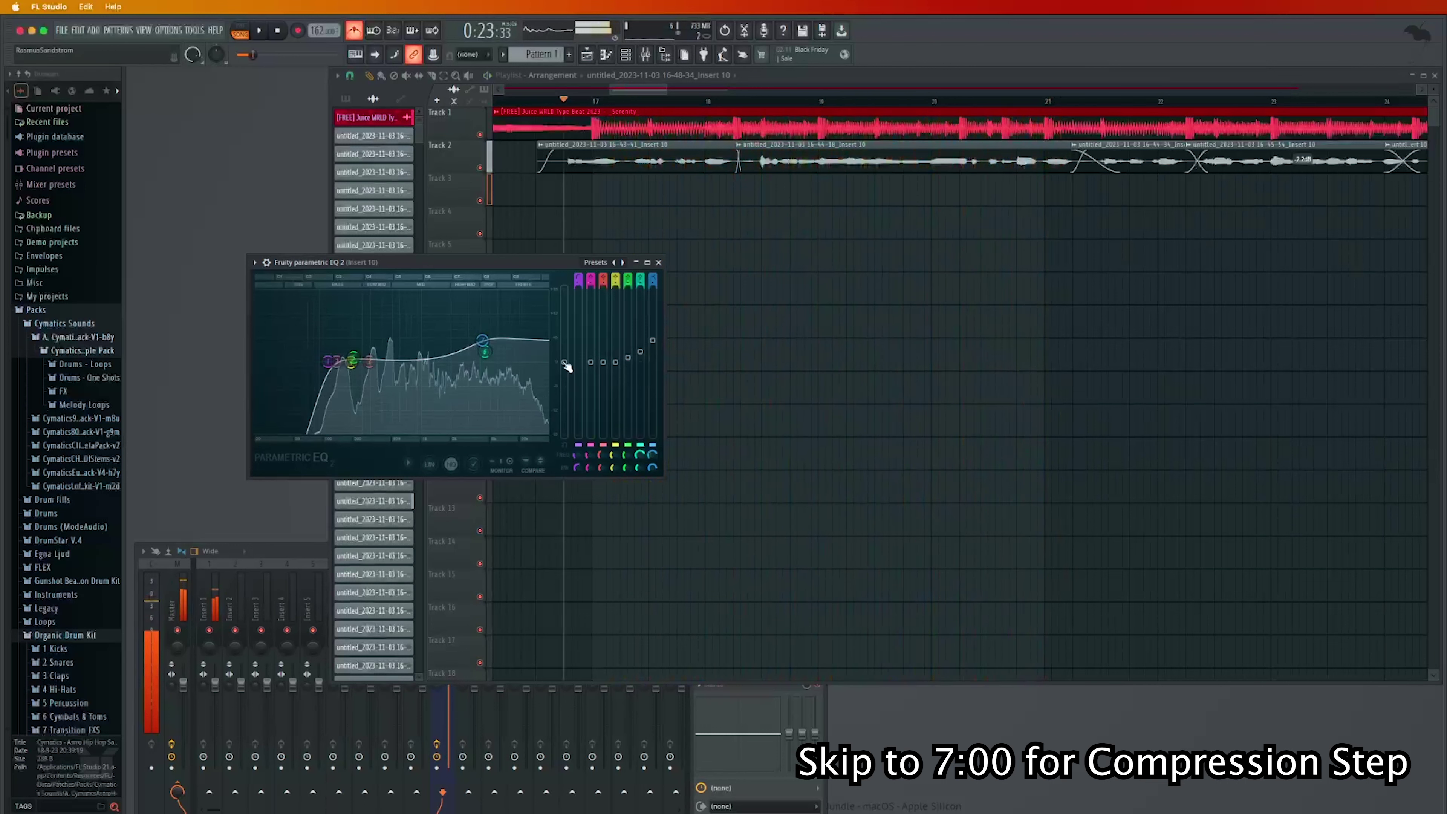
{"action": "key", "text": "F9"}
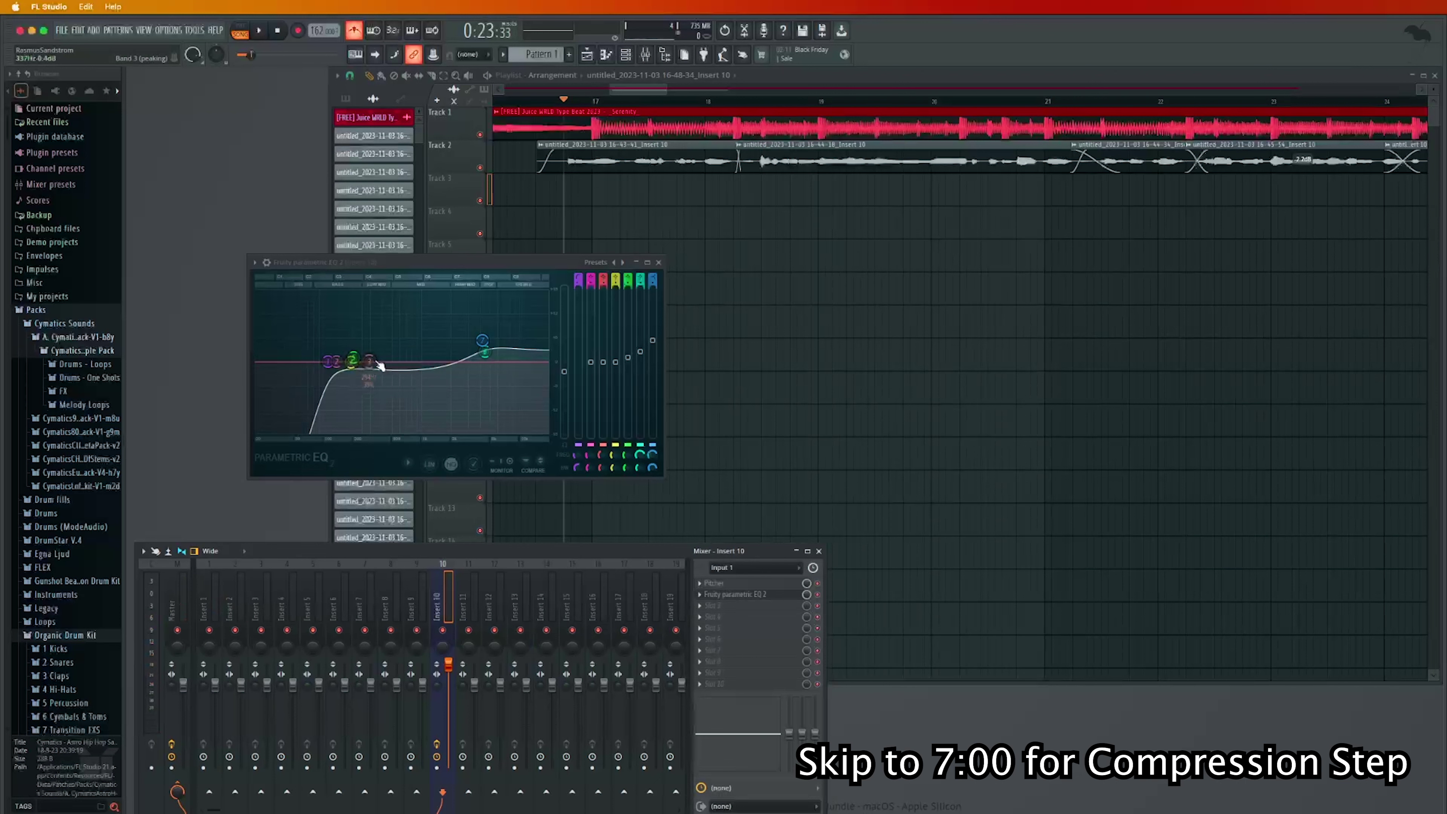
Sweep a narrow EQ band 3 boost through the mids during playback and turn it into a narrow low-mid cut
{"action": "left_click_drag", "start_coordinate": [377, 359], "coordinate": [433, 349]}
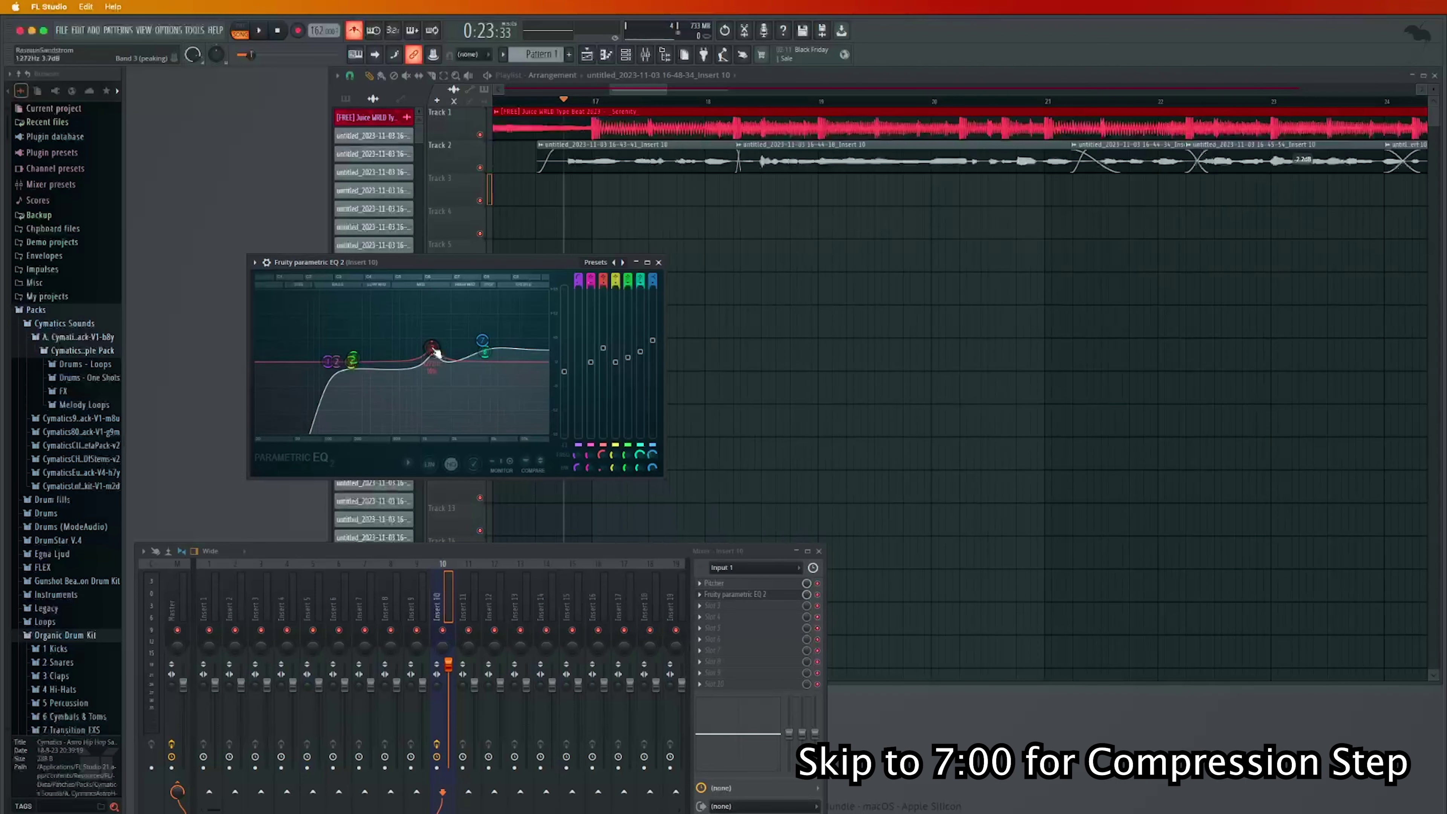
{"action": "key", "text": "space"}
{"action": "left_click_drag", "start_coordinate": [436, 354], "coordinate": [391, 311]}
{"action": "key", "text": "space"}
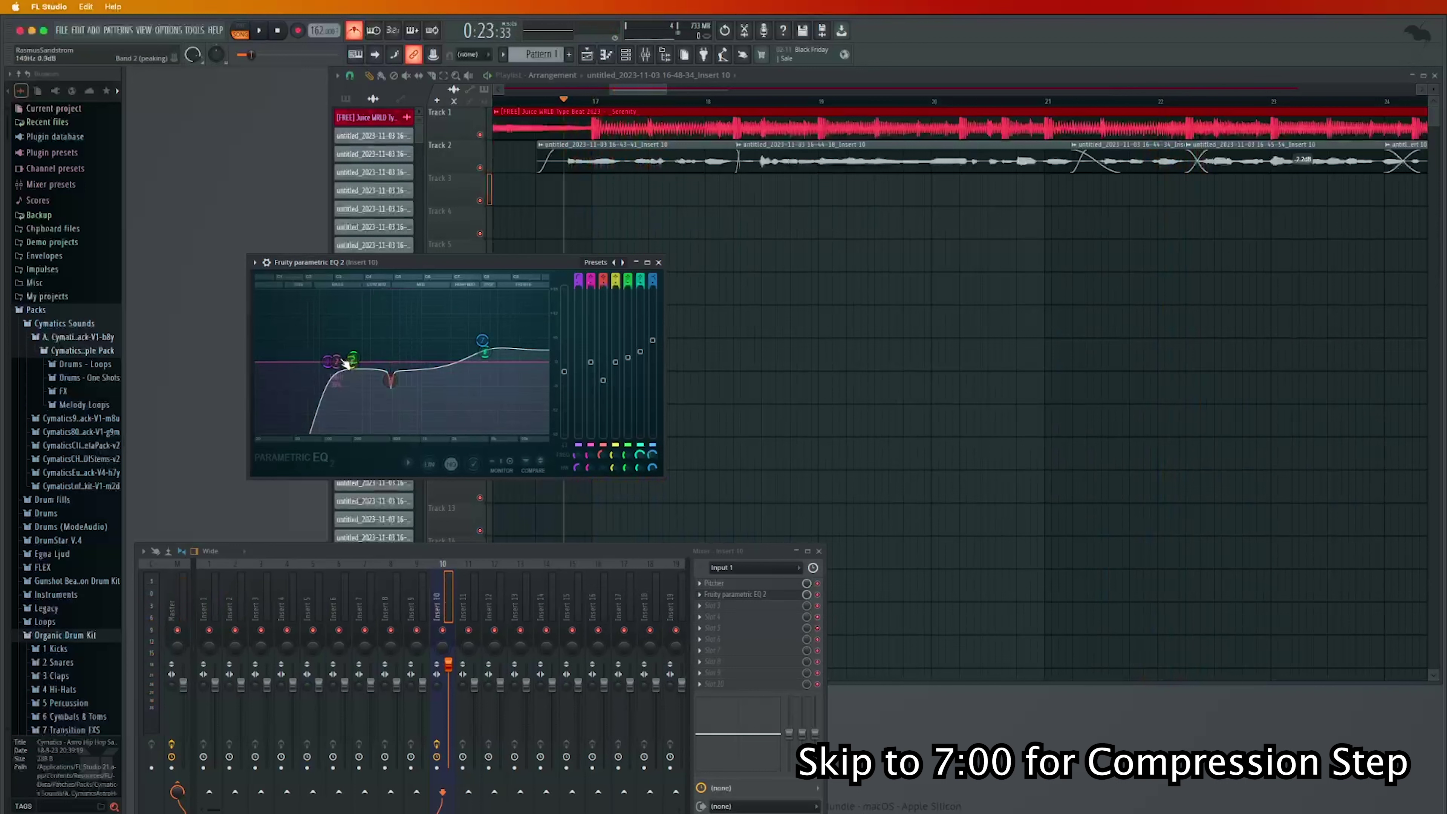
Narrow EQ band 2, sweep it as a strong peak to about 1.15 kHz, and turn it into a narrow cut there
{"action": "scroll", "coordinate": [427, 310], "scroll_direction": "down", "scroll_amount": 5}
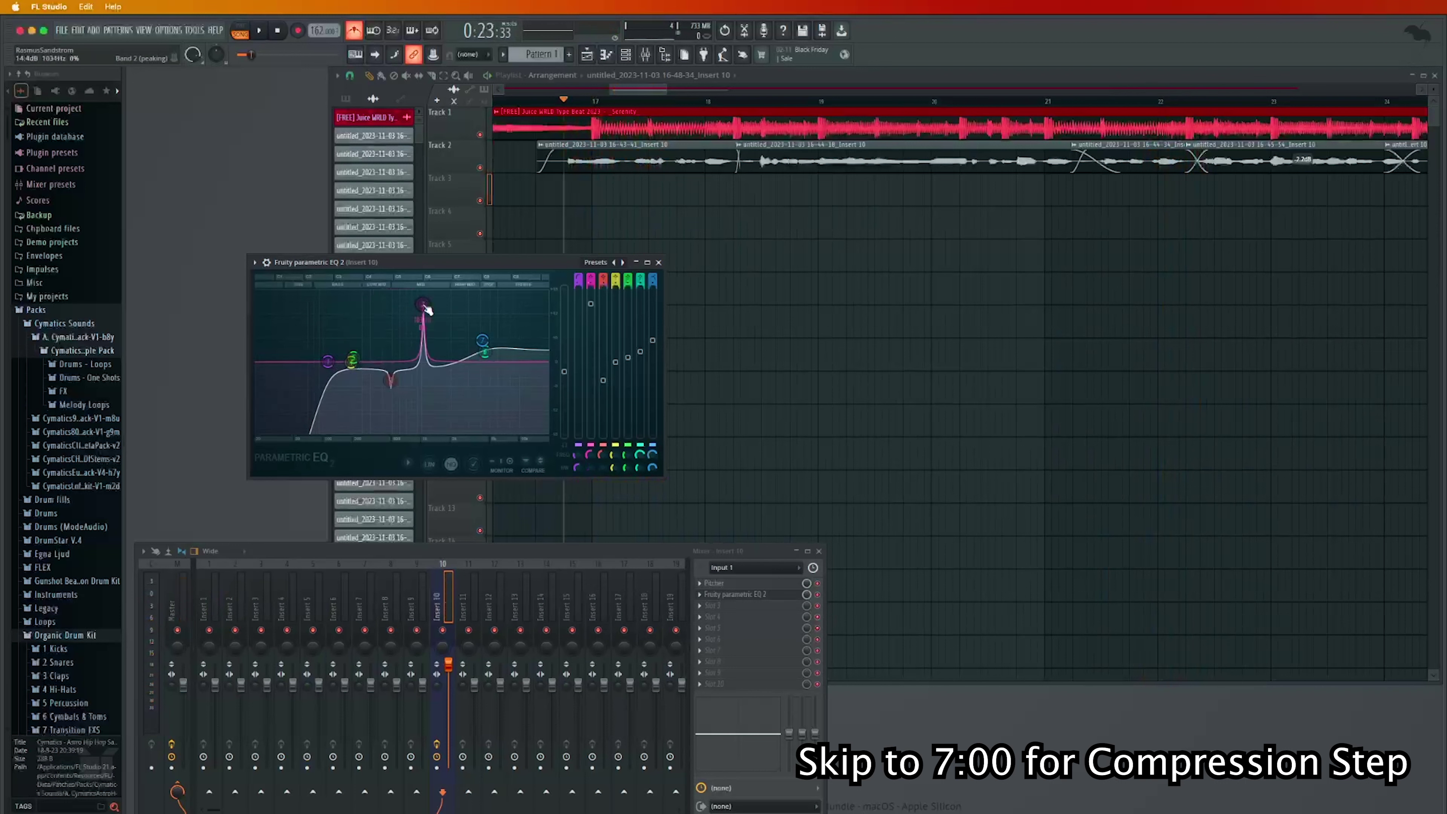
{"action": "left_click_drag", "start_coordinate": [604, 380], "coordinate": [604, 425]}
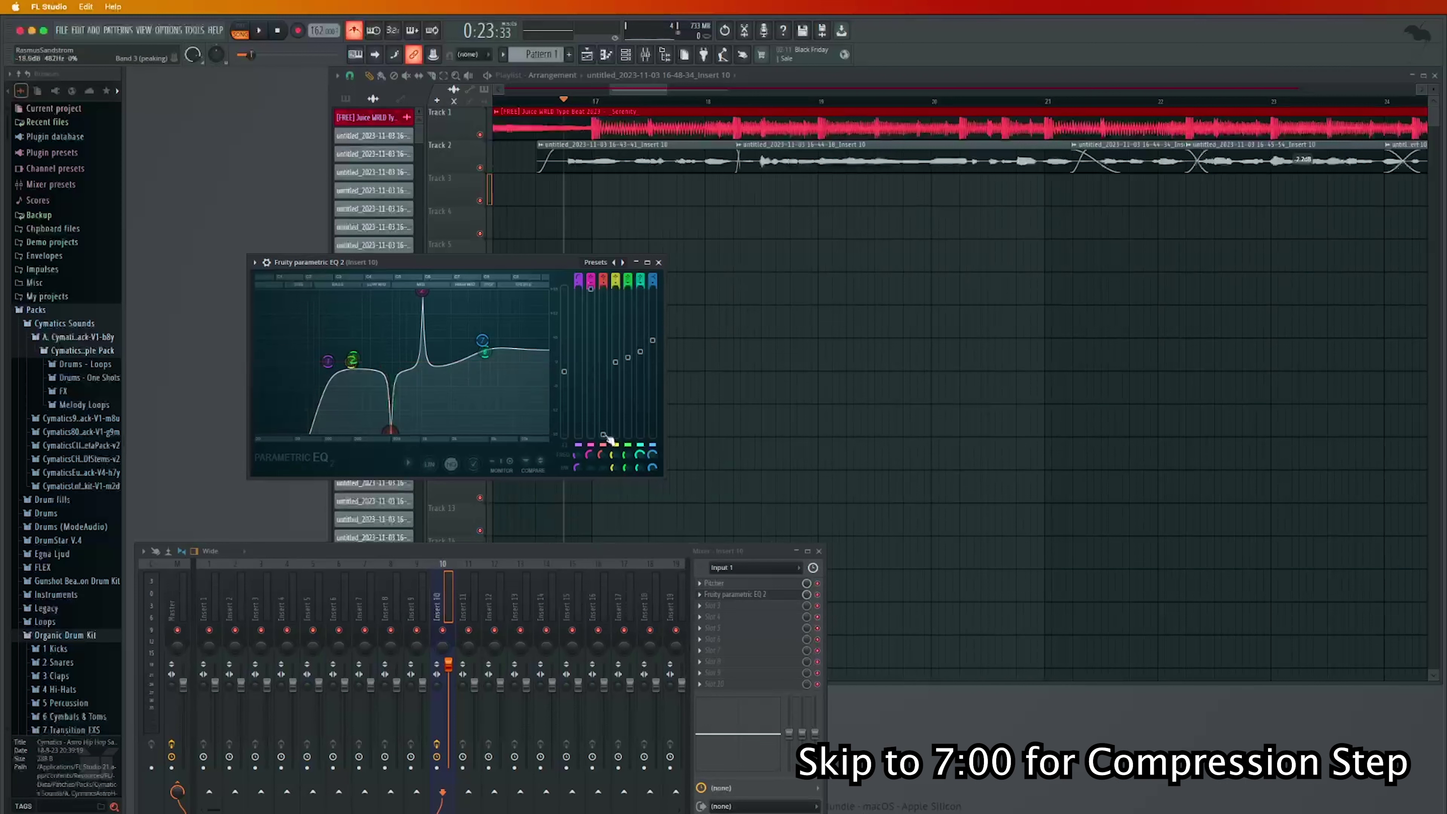
{"action": "key", "text": "super+z"}
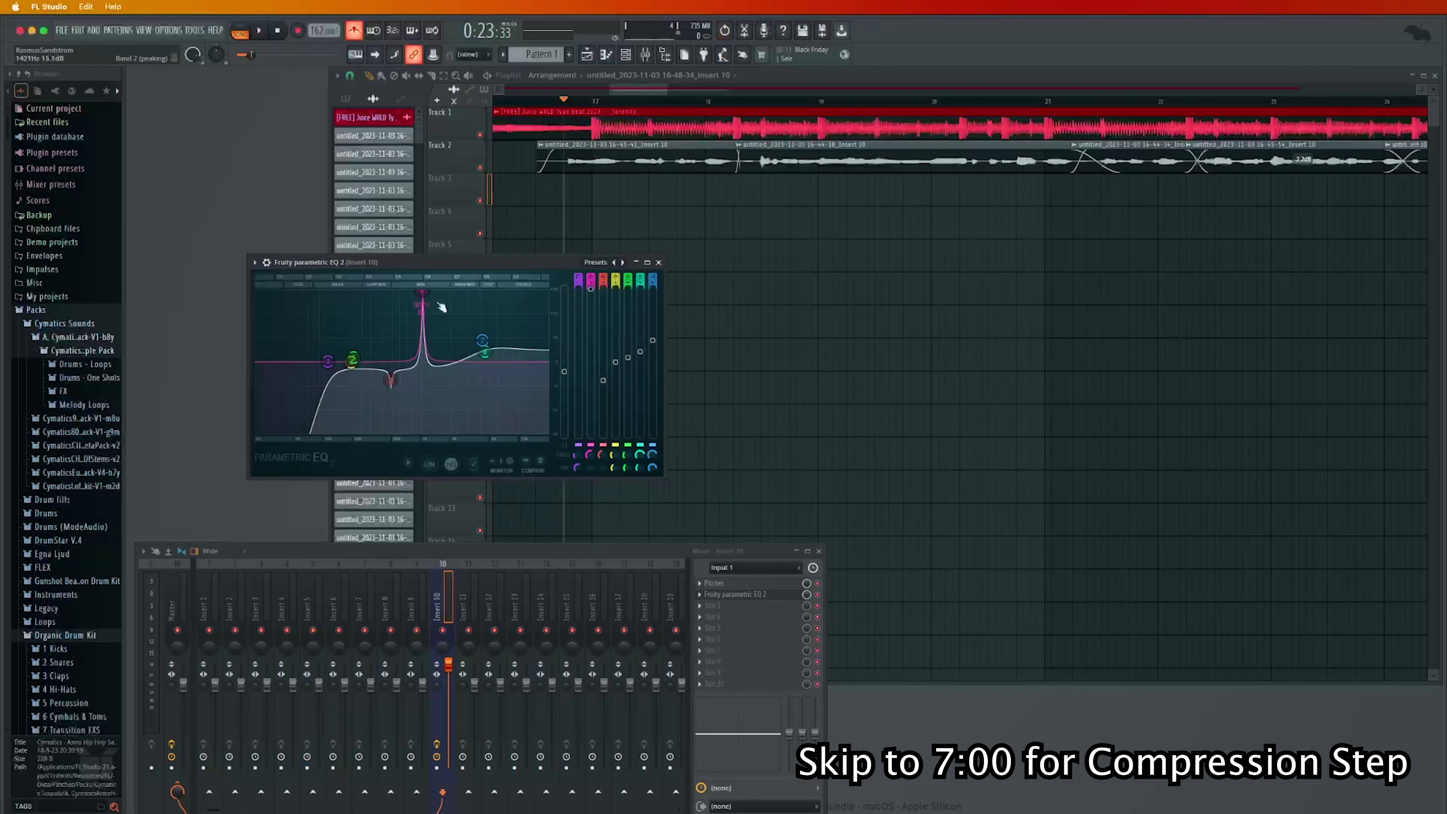
{"action": "left_click_drag", "start_coordinate": [422, 292], "coordinate": [426, 292]}
{"action": "key", "text": "space"}
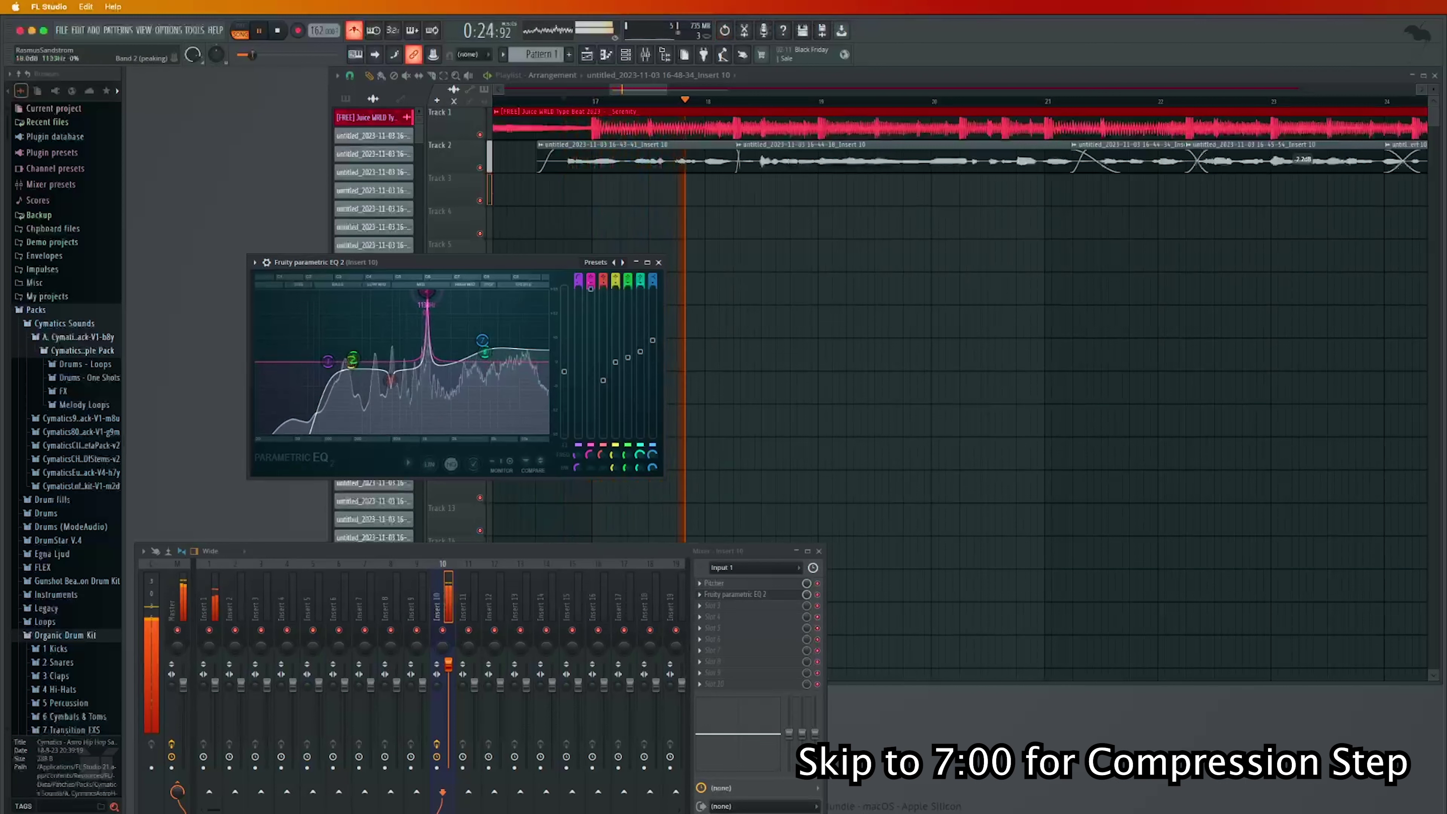
{"action": "key", "text": "space"}
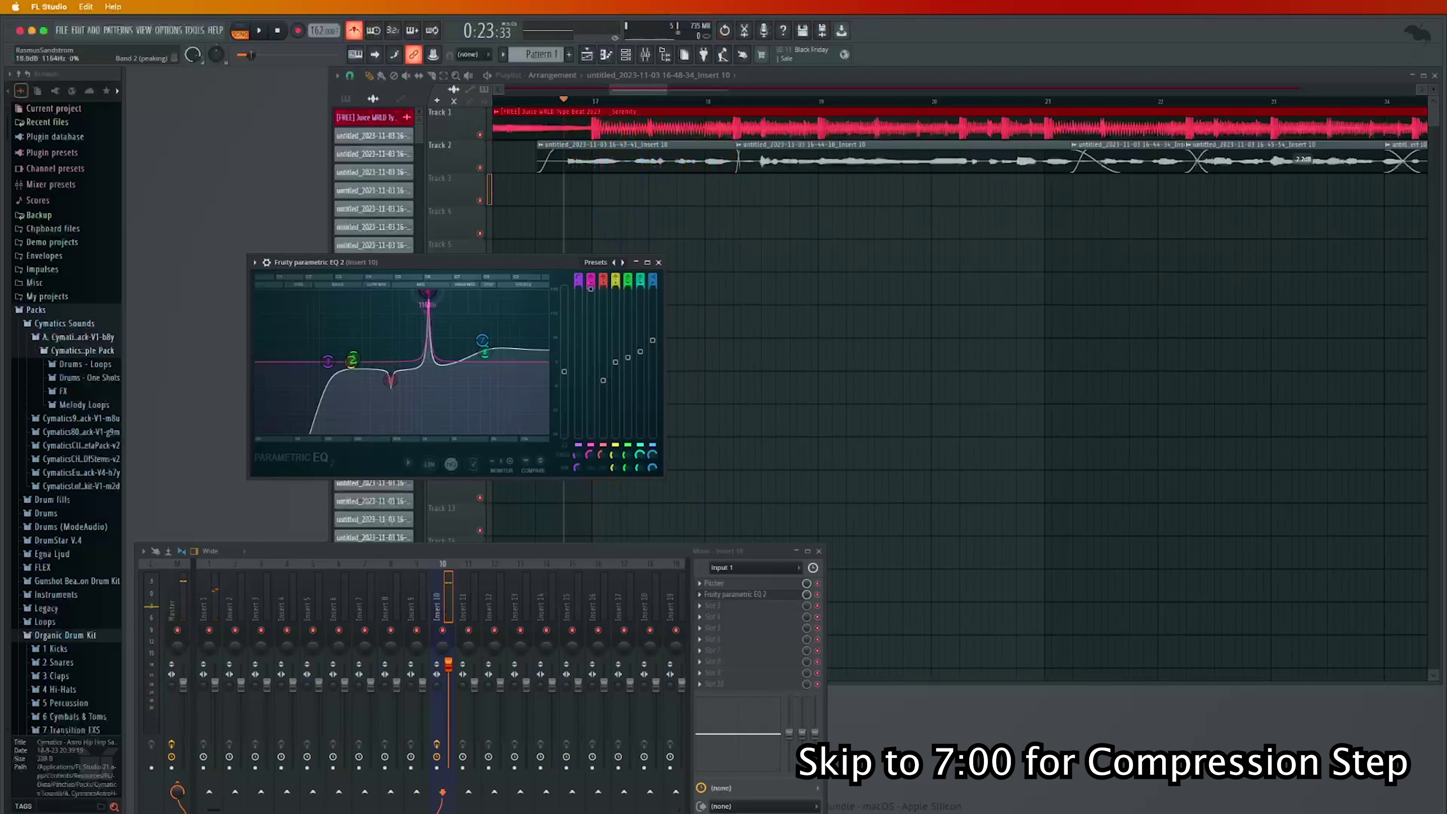
{"action": "left_click_drag", "start_coordinate": [596, 294], "coordinate": [597, 297]}
Play the vocals while toggling Fruity Parametric EQ 2 off and on to compare, and leave it bypassed
{"action": "key", "text": "space"}
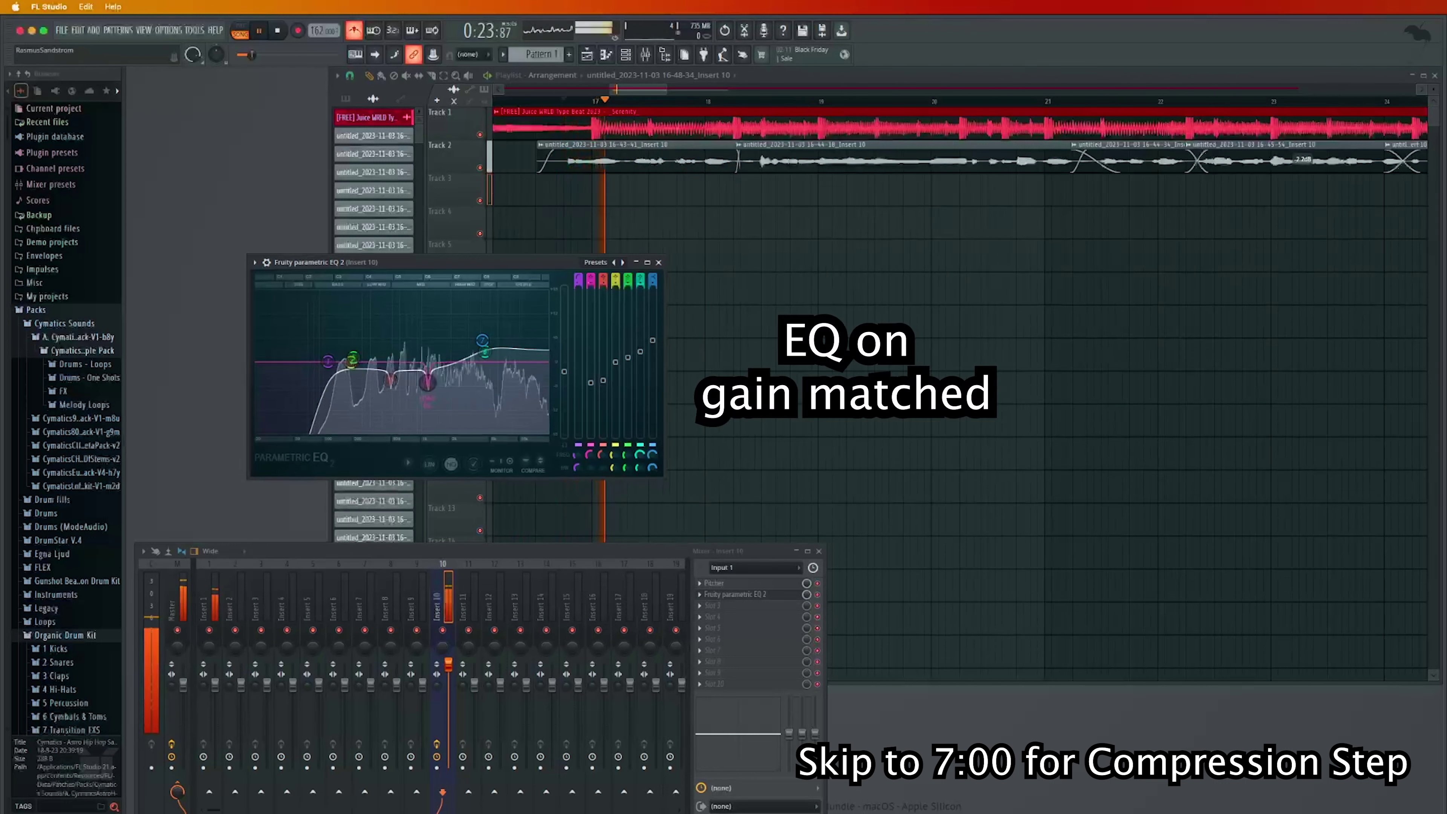
{"action": "left_click", "coordinate": [817, 594]}
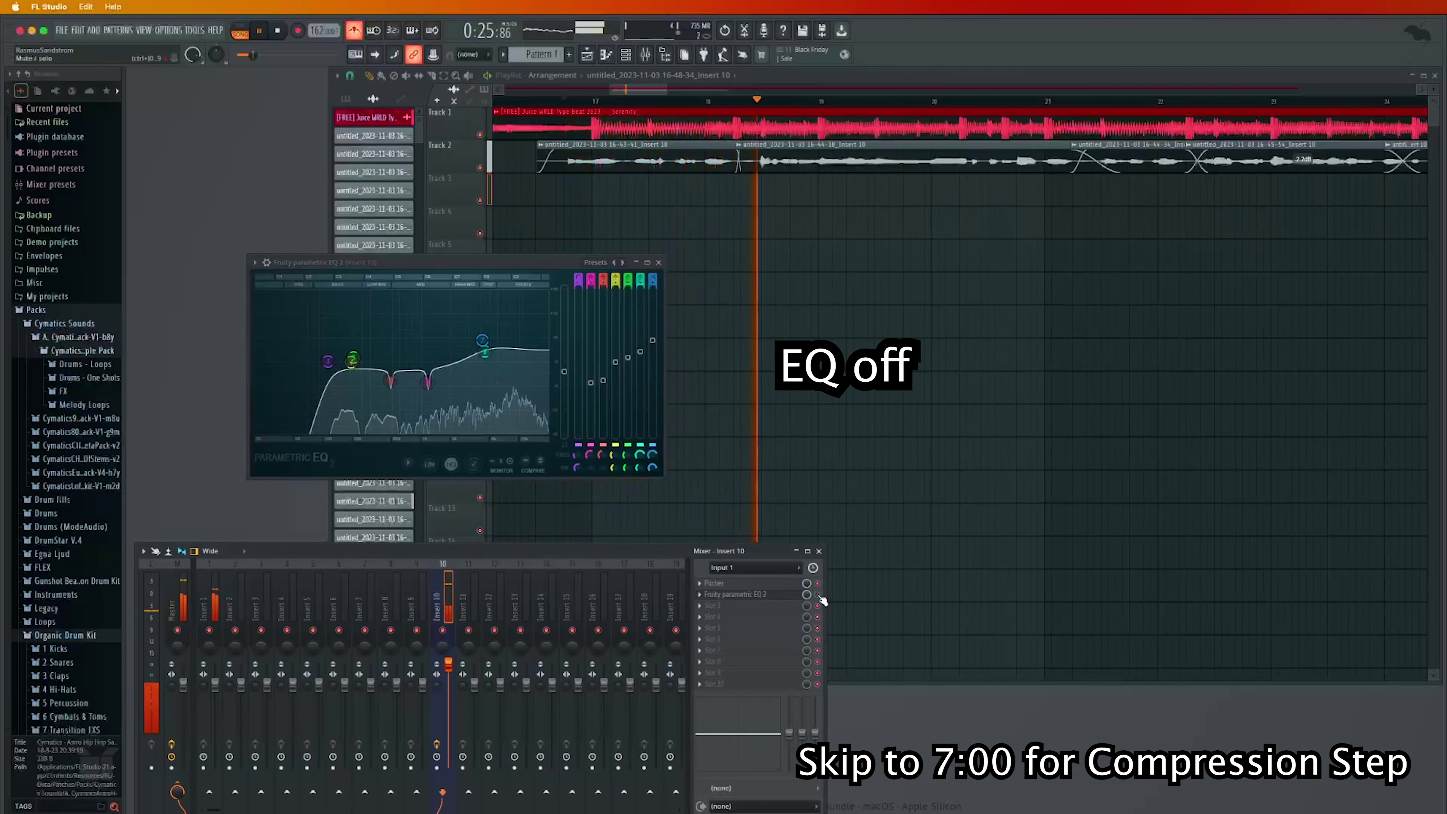
{"action": "left_click", "coordinate": [819, 596]}
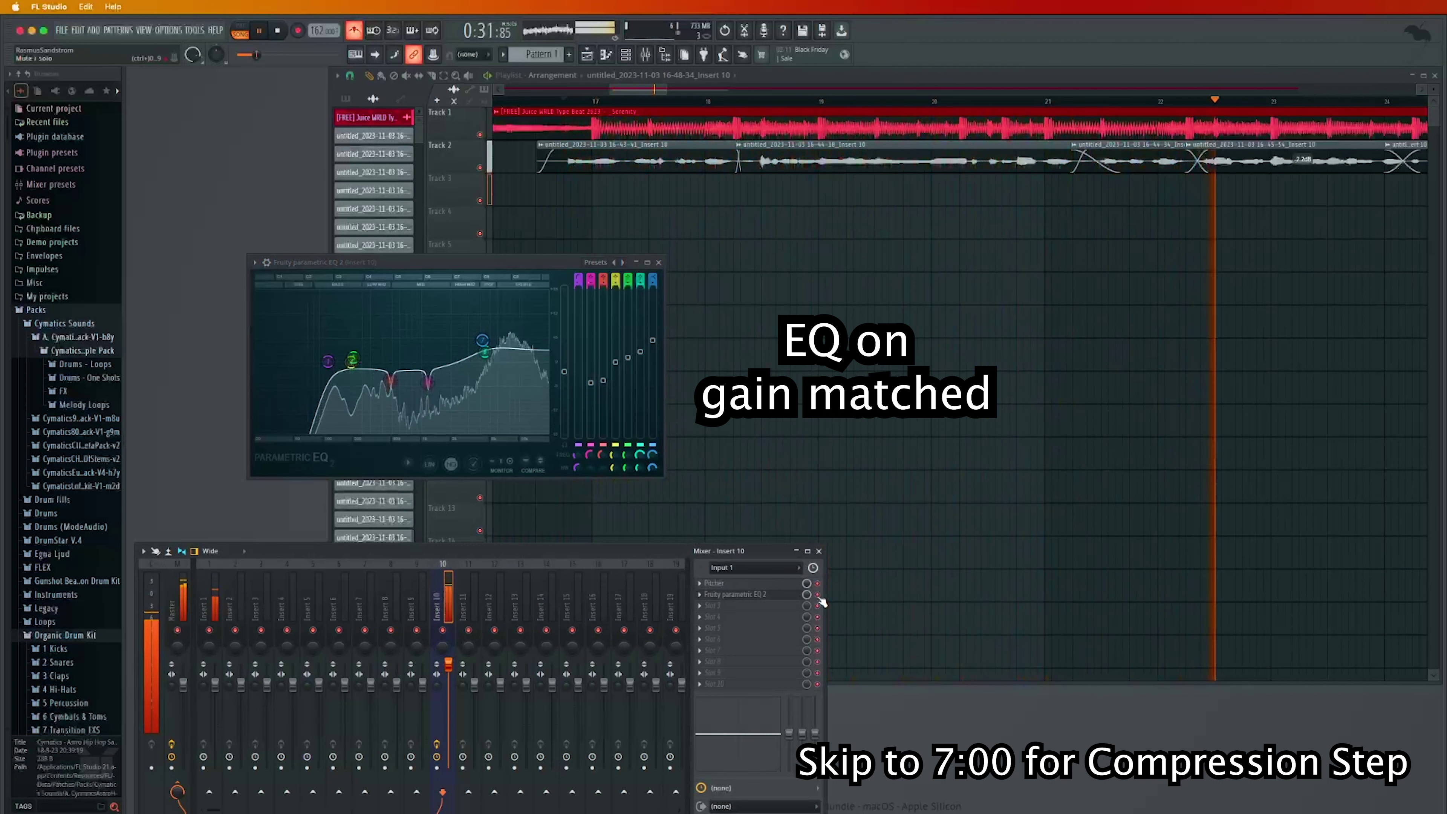
{"action": "left_click", "coordinate": [818, 596]}
{"action": "key", "text": "space"}
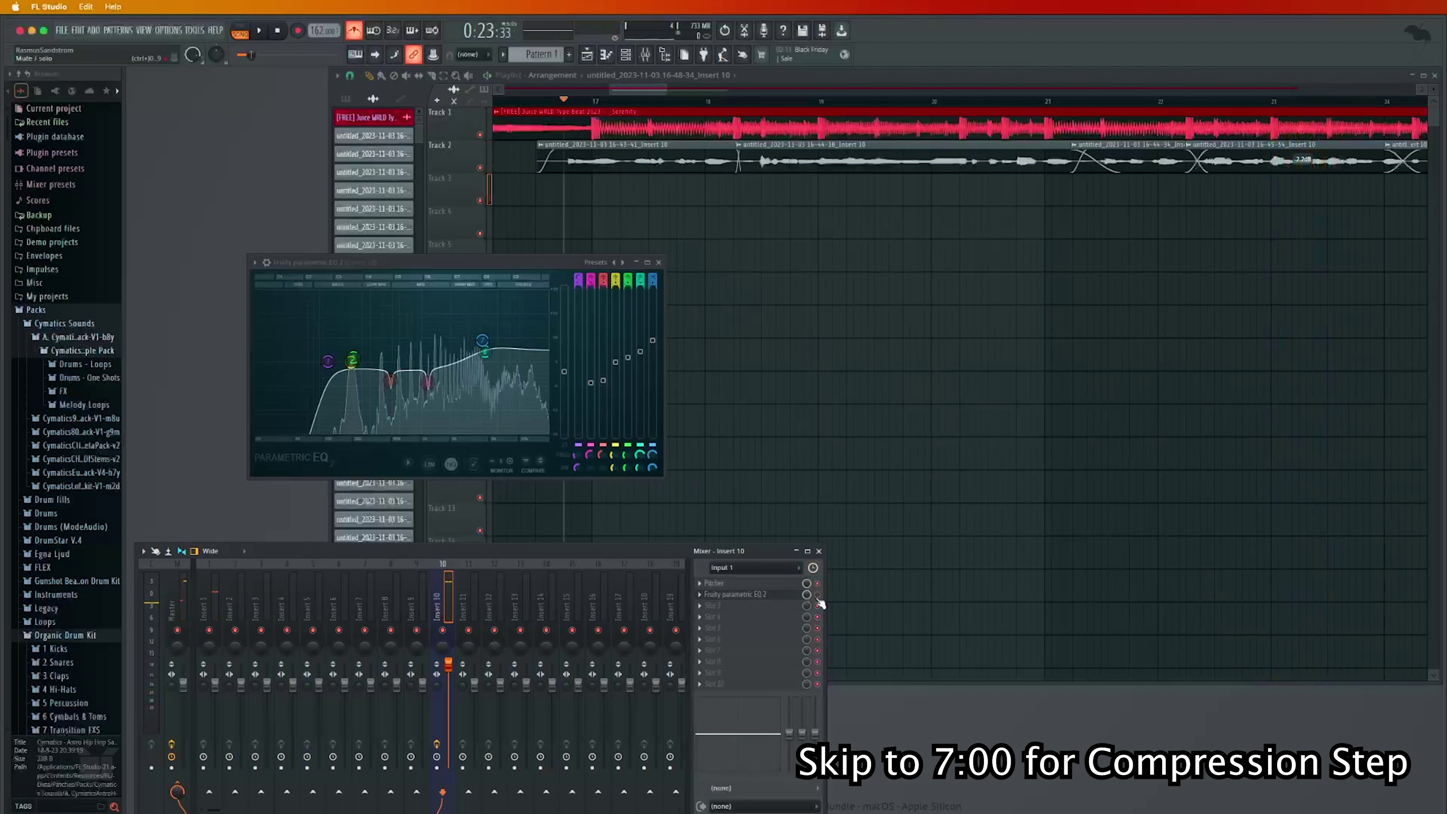
Move the playhead to bar 17, where the beat on Track 1 gets louder
{"action": "scroll", "coordinate": [575, 101], "scroll_direction": "down", "scroll_amount": 5}
{"action": "left_click", "coordinate": [572, 101]}
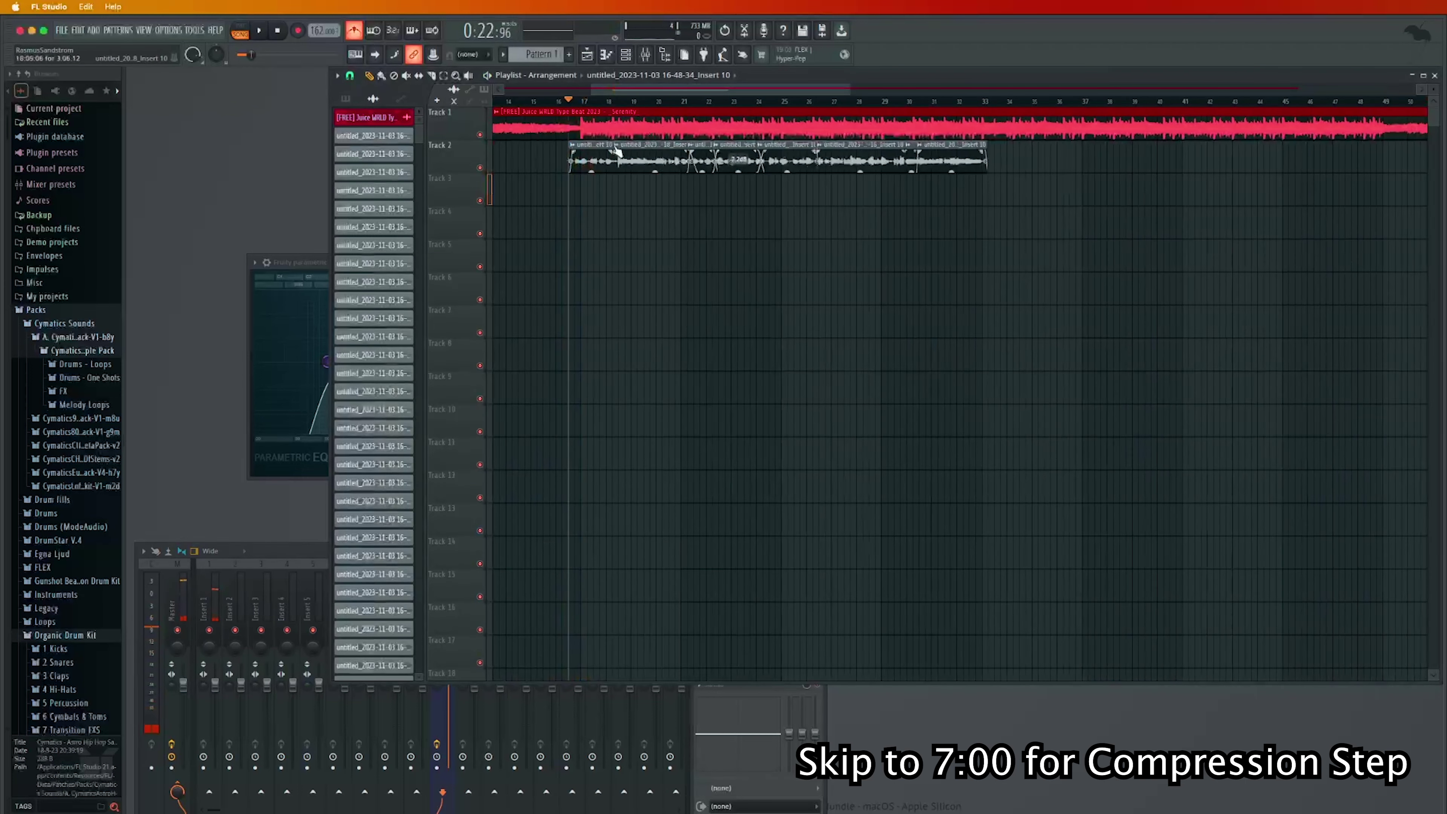
{"action": "scroll", "coordinate": [586, 108], "scroll_direction": "up", "scroll_amount": 3}
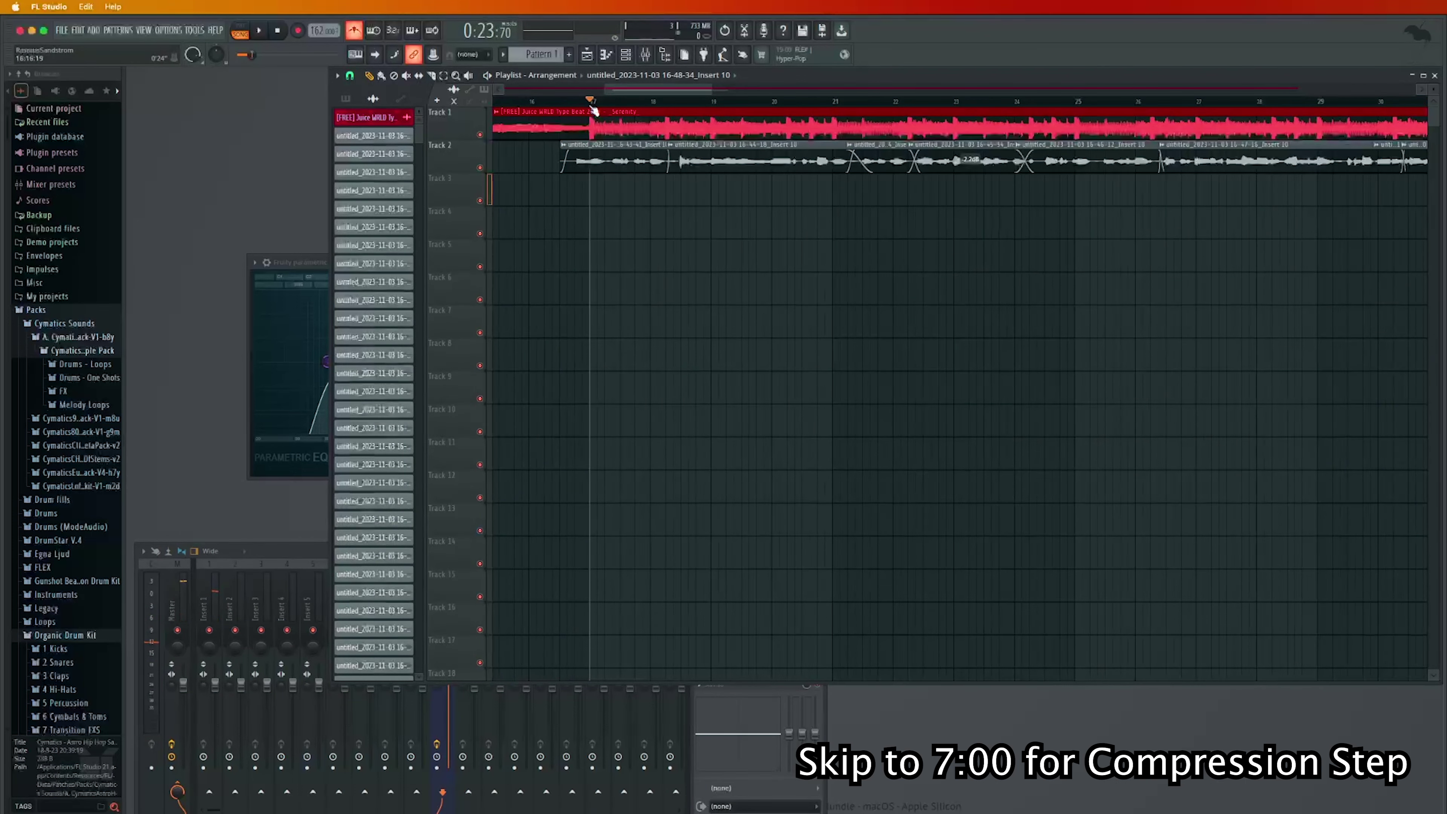
{"action": "scroll", "coordinate": [679, 106], "scroll_direction": "down", "scroll_amount": 5}
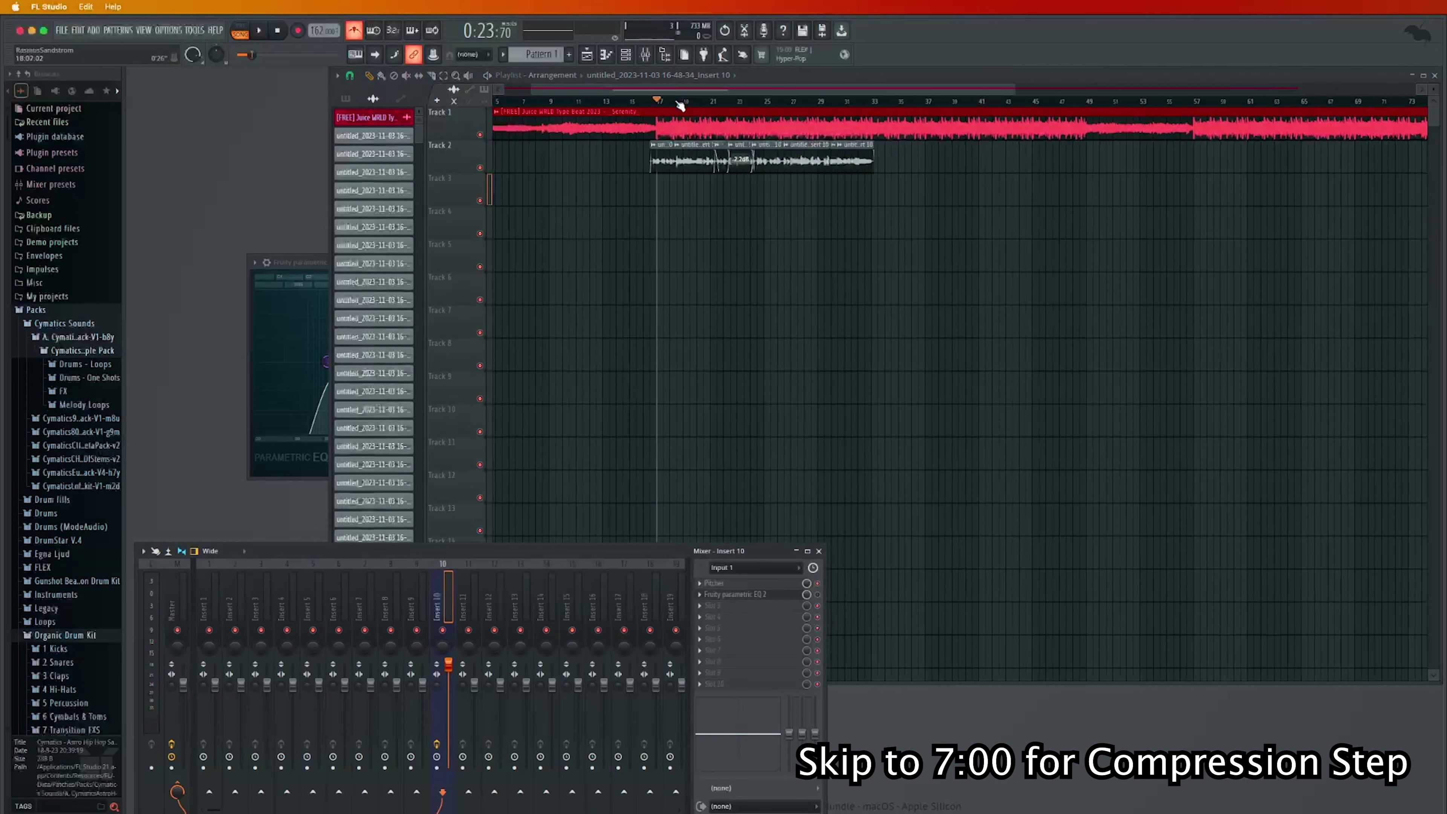
Lower the clip gain of the short, loud vocal clip just before bar 30 on Track 2 to about -3 dB
{"action": "scroll", "coordinate": [683, 106], "scroll_direction": "up", "scroll_amount": 4}
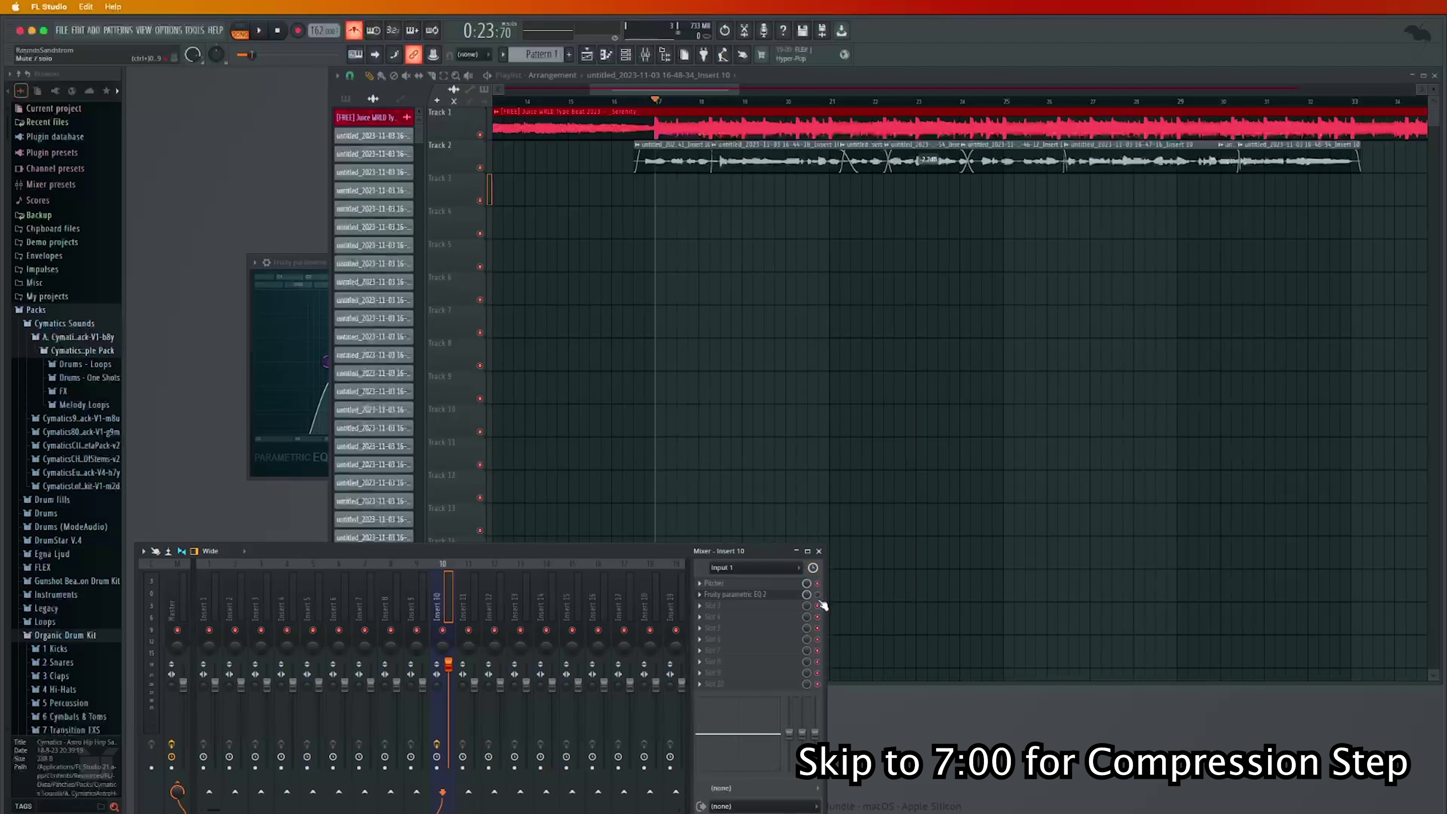
{"action": "scroll", "coordinate": [658, 148], "scroll_direction": "up", "scroll_amount": 2}
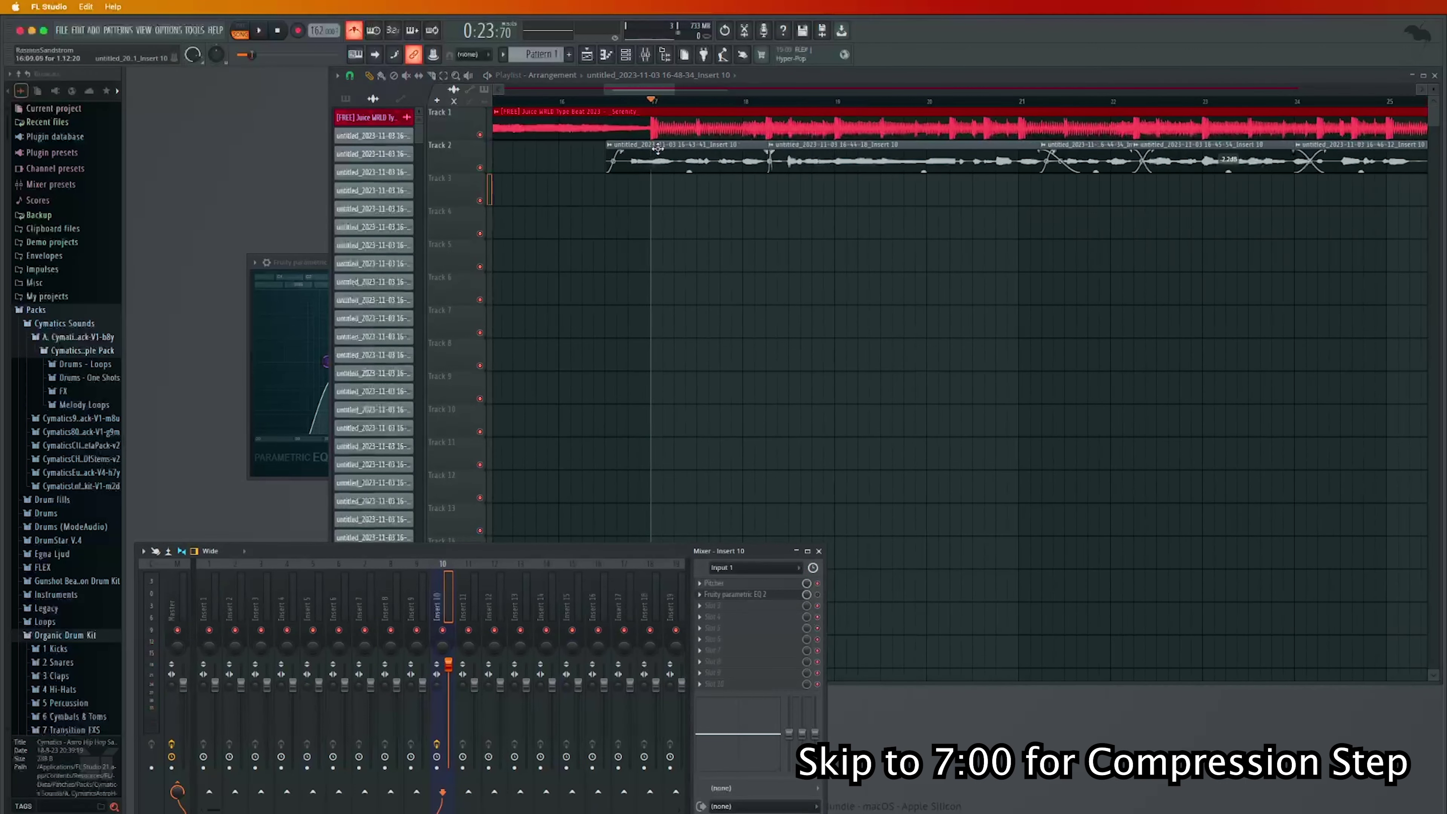
{"action": "scroll", "coordinate": [788, 105], "scroll_direction": "down", "scroll_amount": 1}
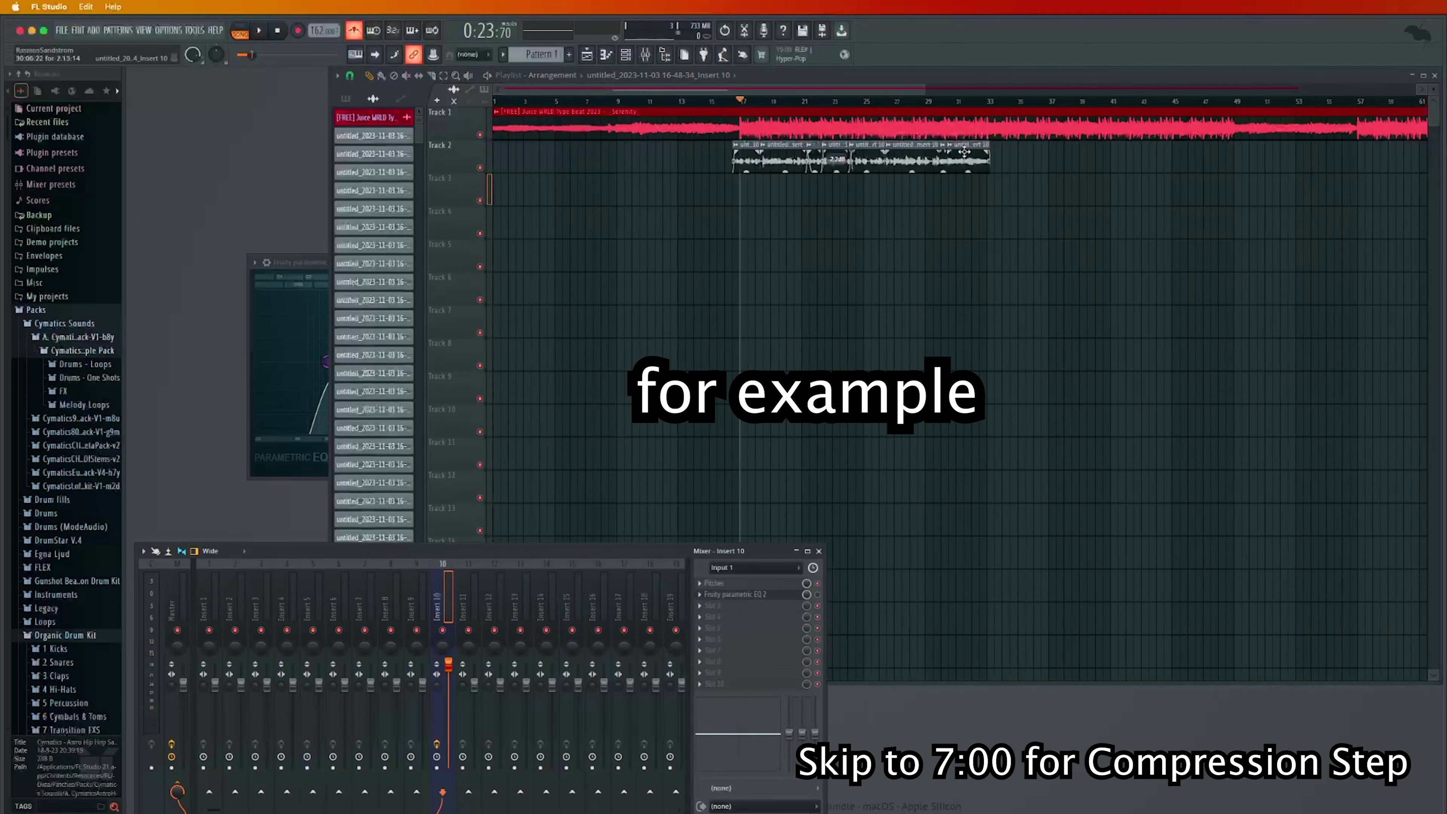
{"action": "scroll", "coordinate": [798, 110], "scroll_direction": "down", "scroll_amount": 1}
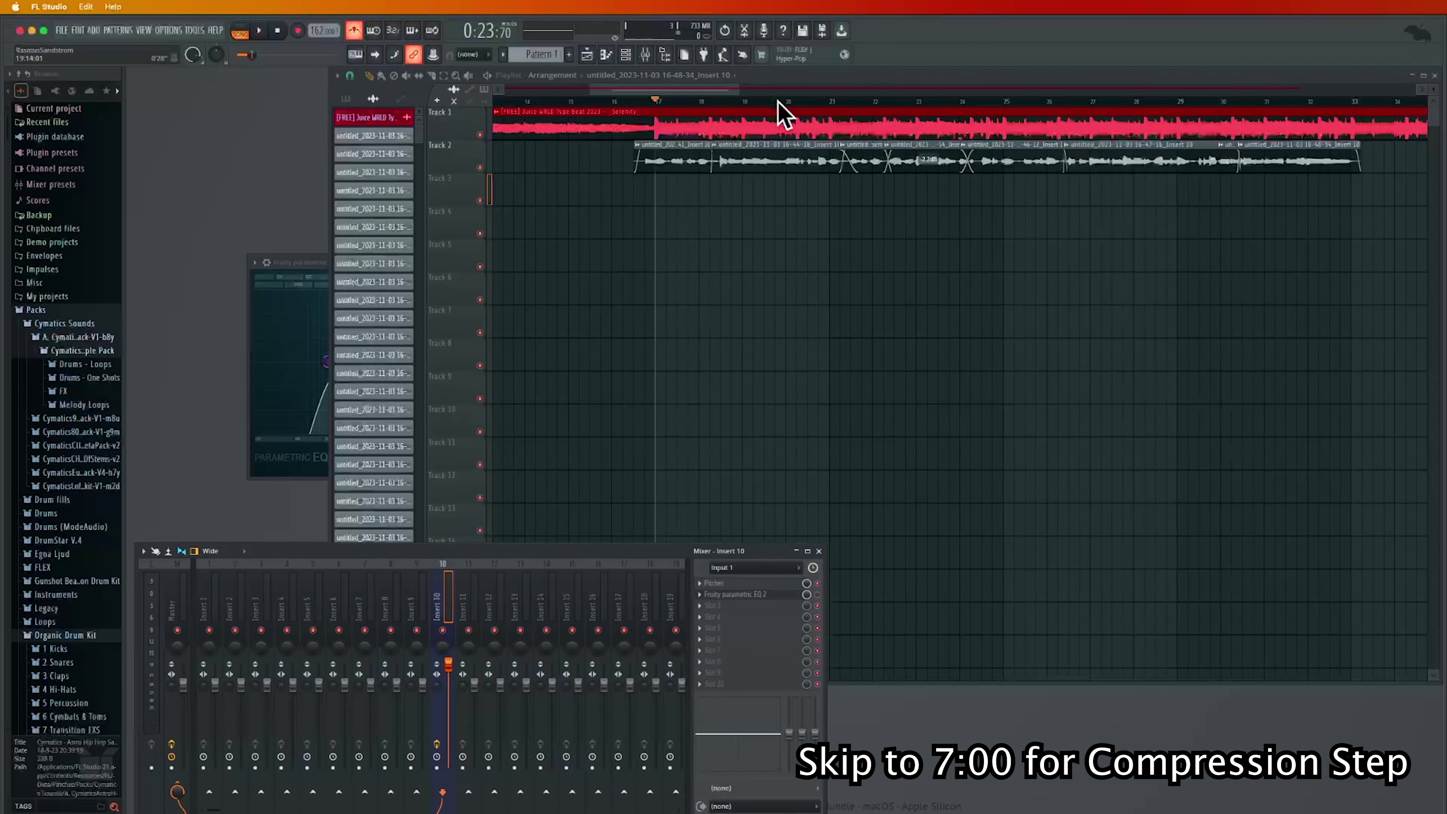
{"action": "scroll", "coordinate": [776, 103], "scroll_direction": "up", "scroll_amount": 1}
{"action": "mouse_move", "coordinate": [705, 88]}
{"action": "left_mouse_down"}
{"action": "mouse_move", "coordinate": [747, 117]}
{"action": "mouse_move", "coordinate": [727, 103]}
{"action": "left_mouse_up"}
{"action": "scroll", "coordinate": [775, 107], "scroll_direction": "up", "scroll_amount": 3}
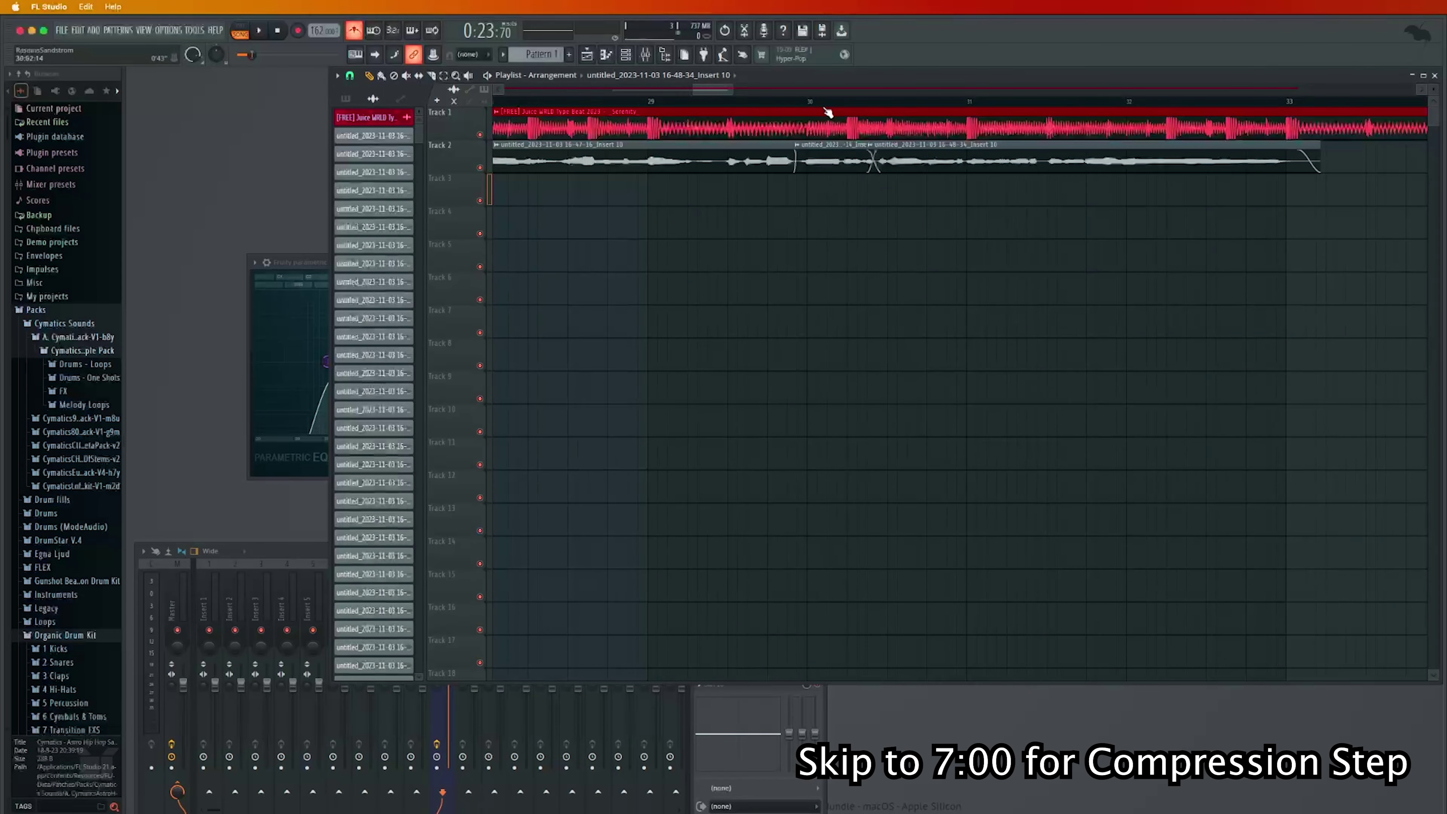
{"action": "scroll", "coordinate": [772, 166], "scroll_direction": "up", "scroll_amount": 2}
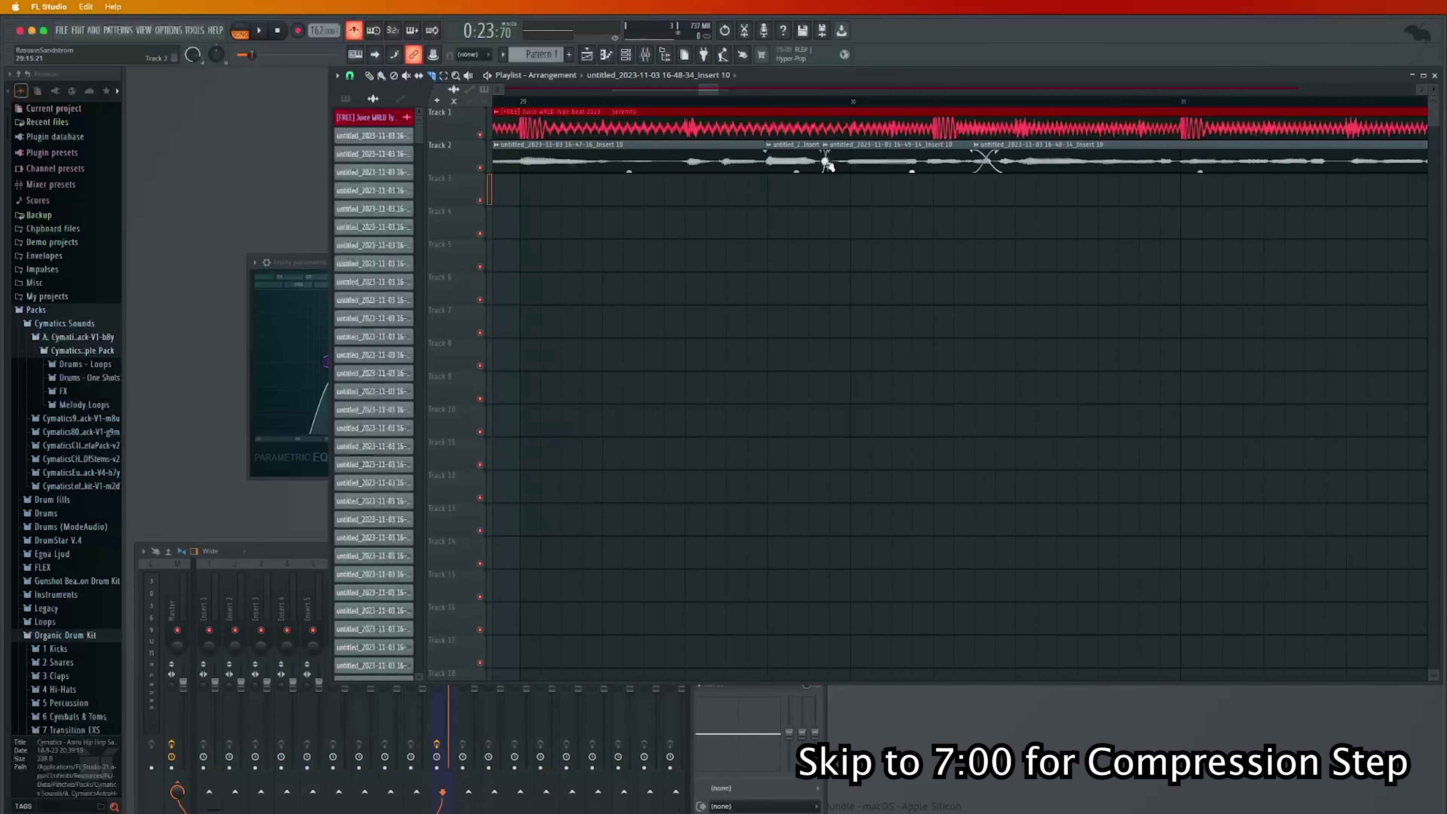
{"action": "scroll", "coordinate": [804, 165], "scroll_direction": "up", "scroll_amount": 2}
{"action": "scroll", "coordinate": [803, 170], "scroll_direction": "down", "scroll_amount": 4}
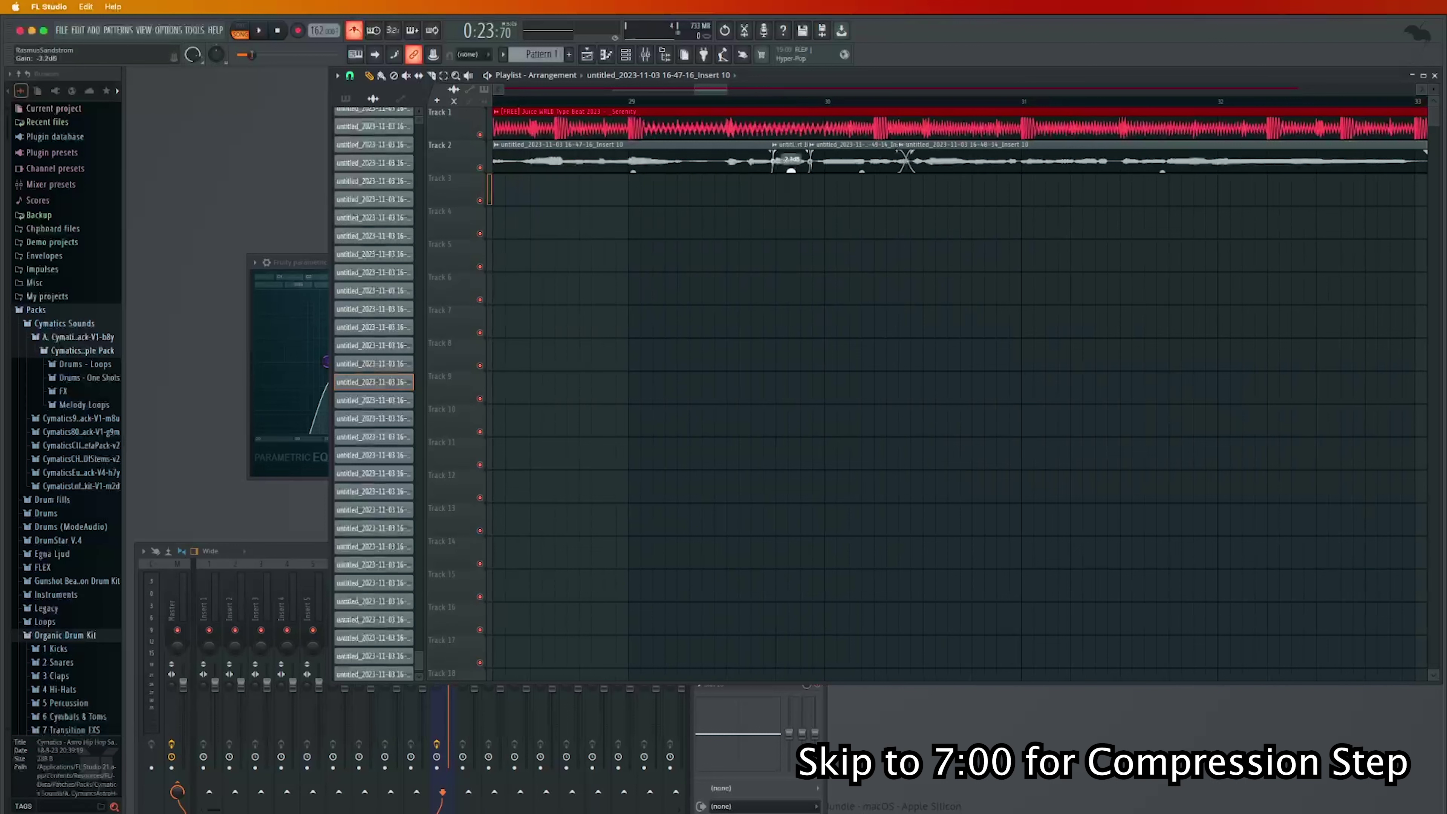
{"action": "scroll", "coordinate": [746, 106], "scroll_direction": "down", "scroll_amount": 5}
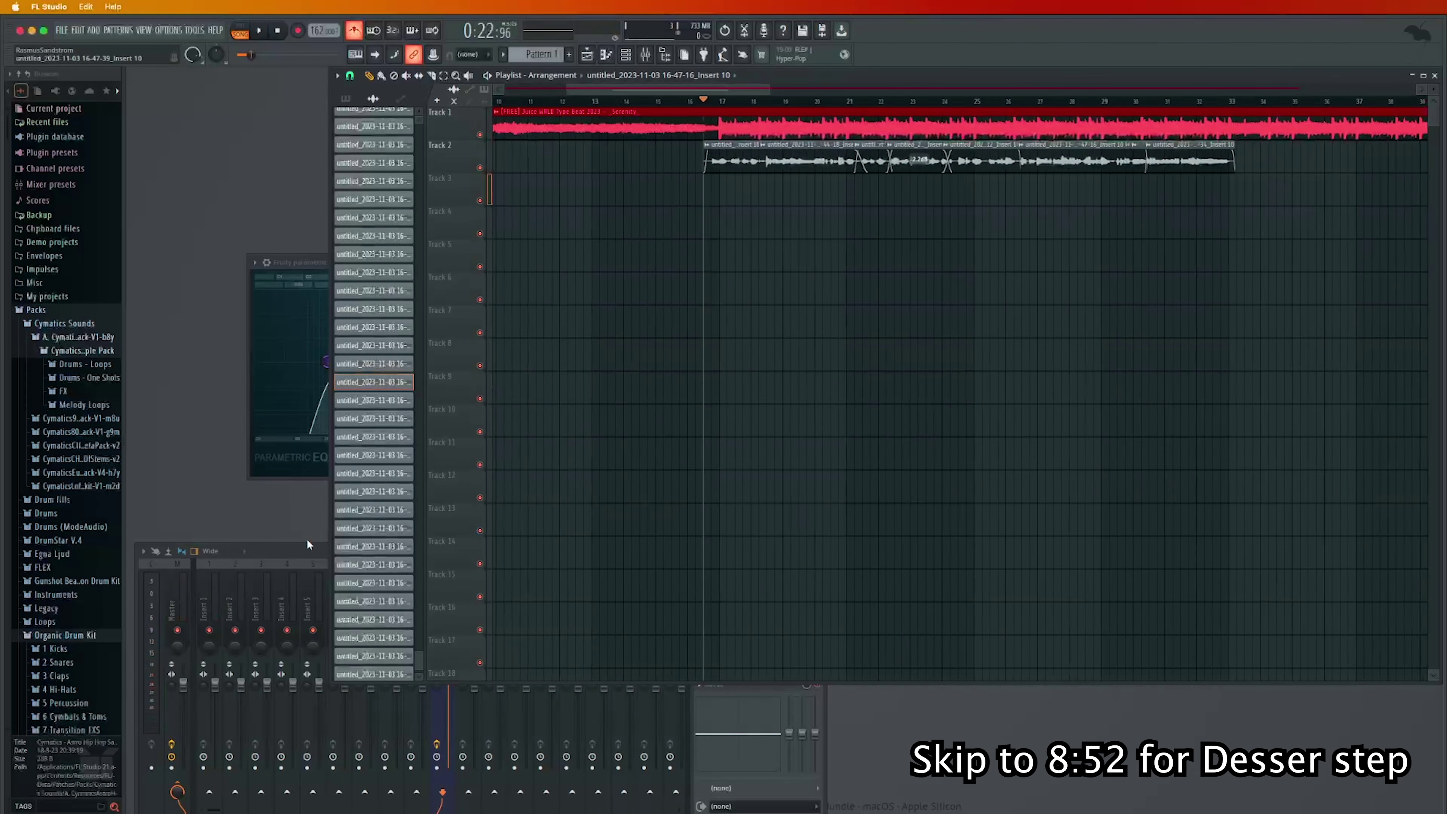
Close the EQ window, load Fruity Limiter into Insert 10's third effect slot and switch it to compressor mode
{"action": "left_click", "coordinate": [317, 549]}
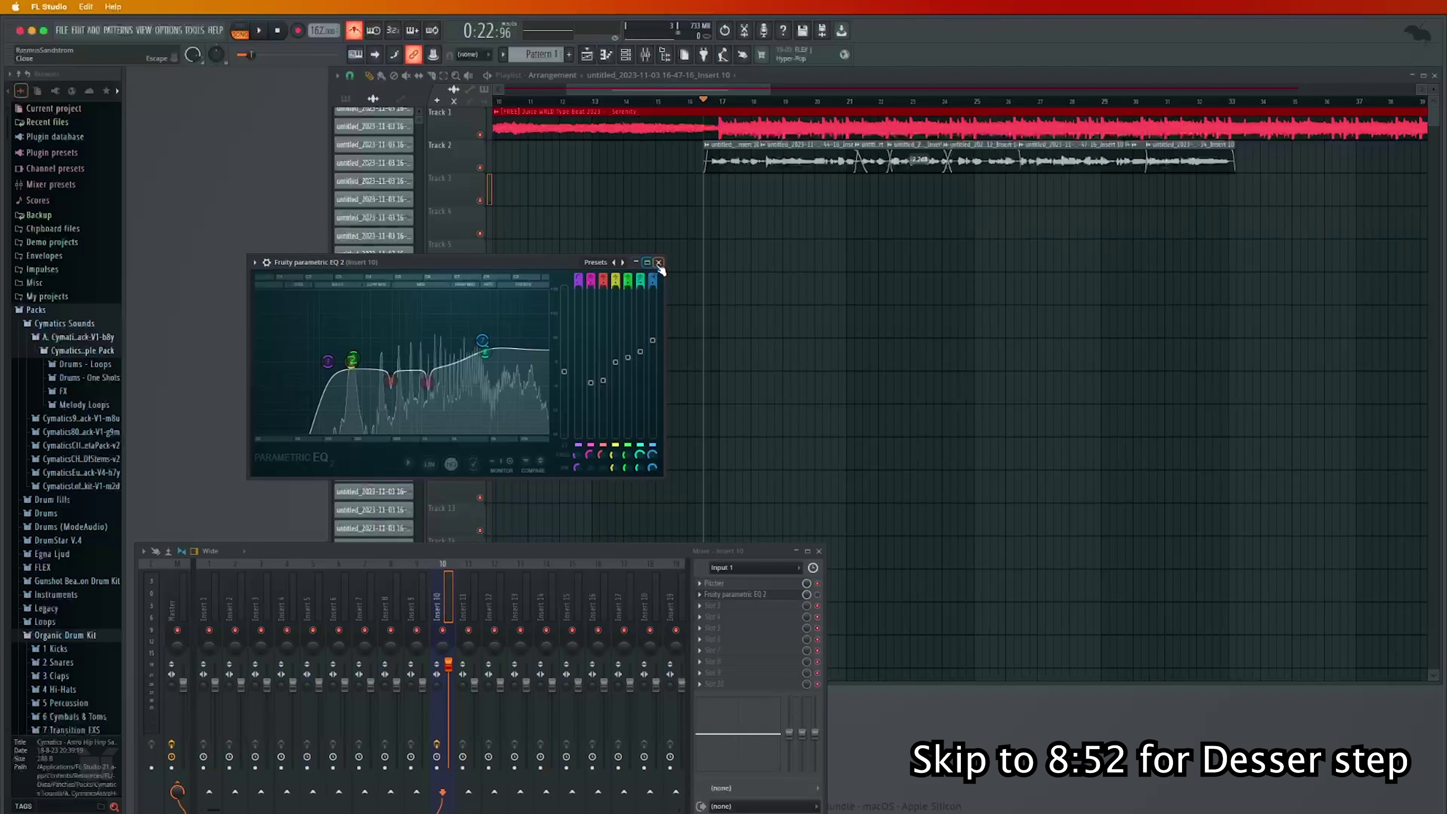
{"action": "left_click", "coordinate": [735, 606]}
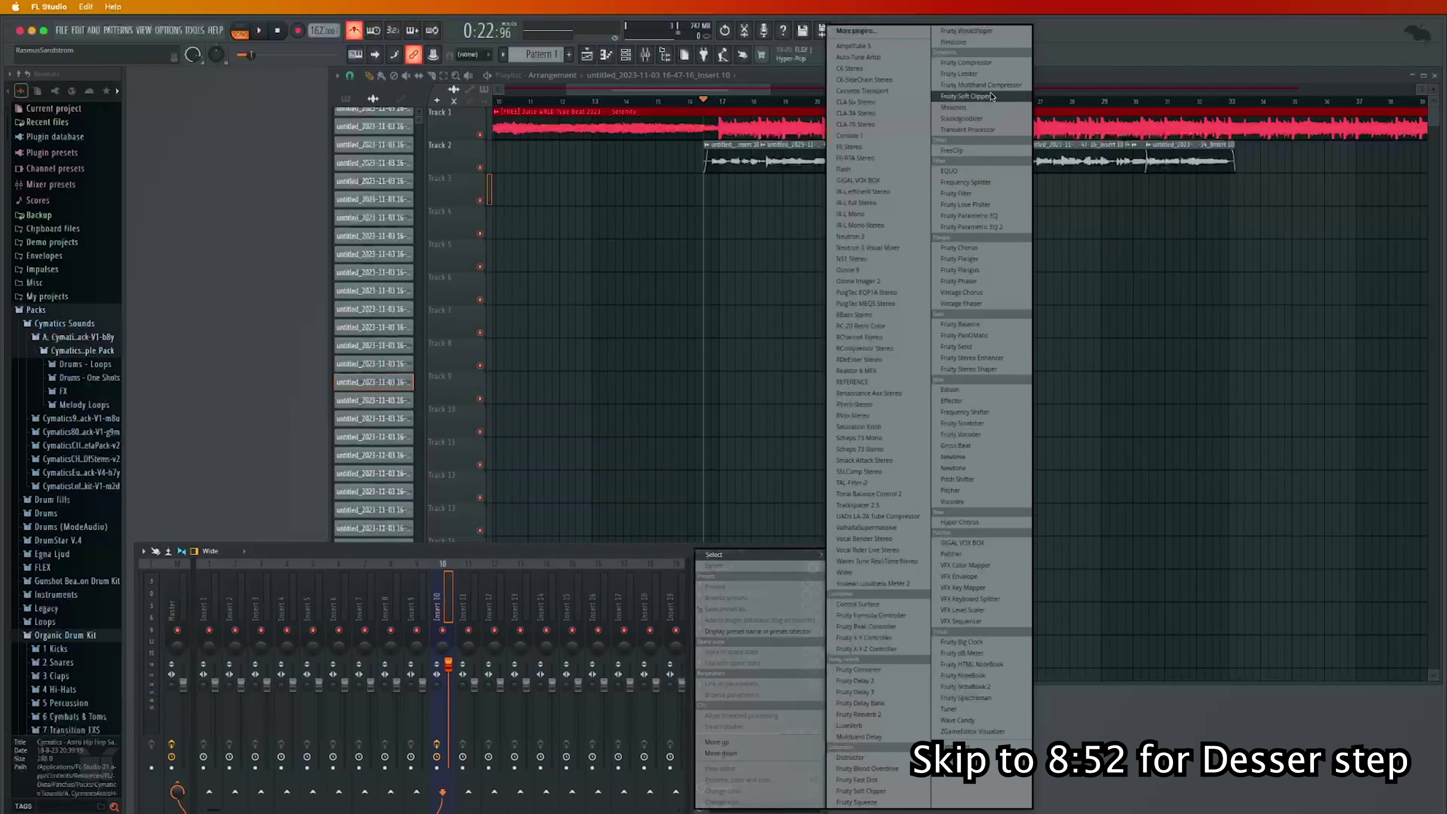
{"action": "left_click", "coordinate": [977, 73]}
{"action": "left_click_drag", "start_coordinate": [348, 146], "coordinate": [525, 234]}
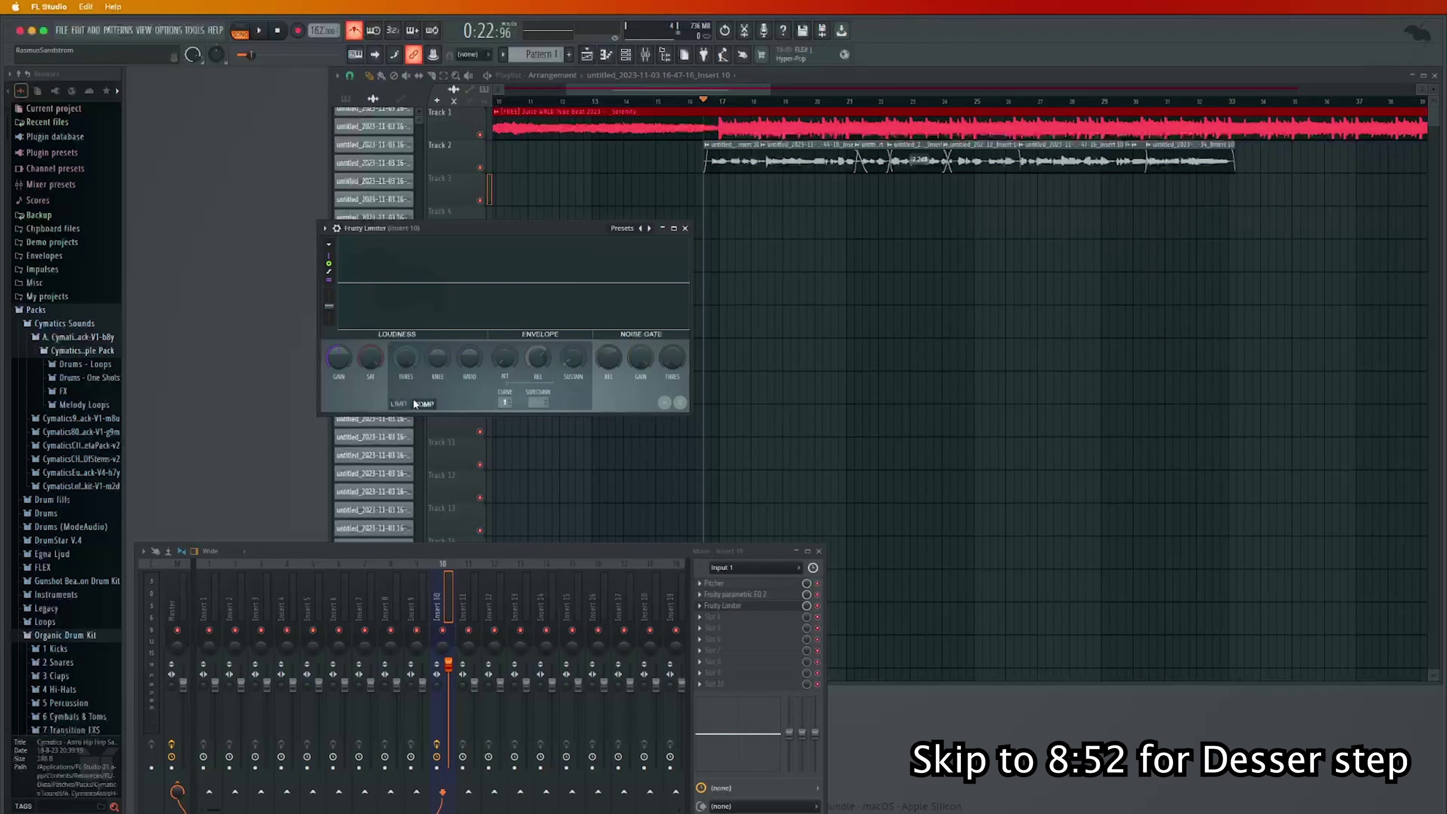
{"action": "left_click", "coordinate": [425, 404]}
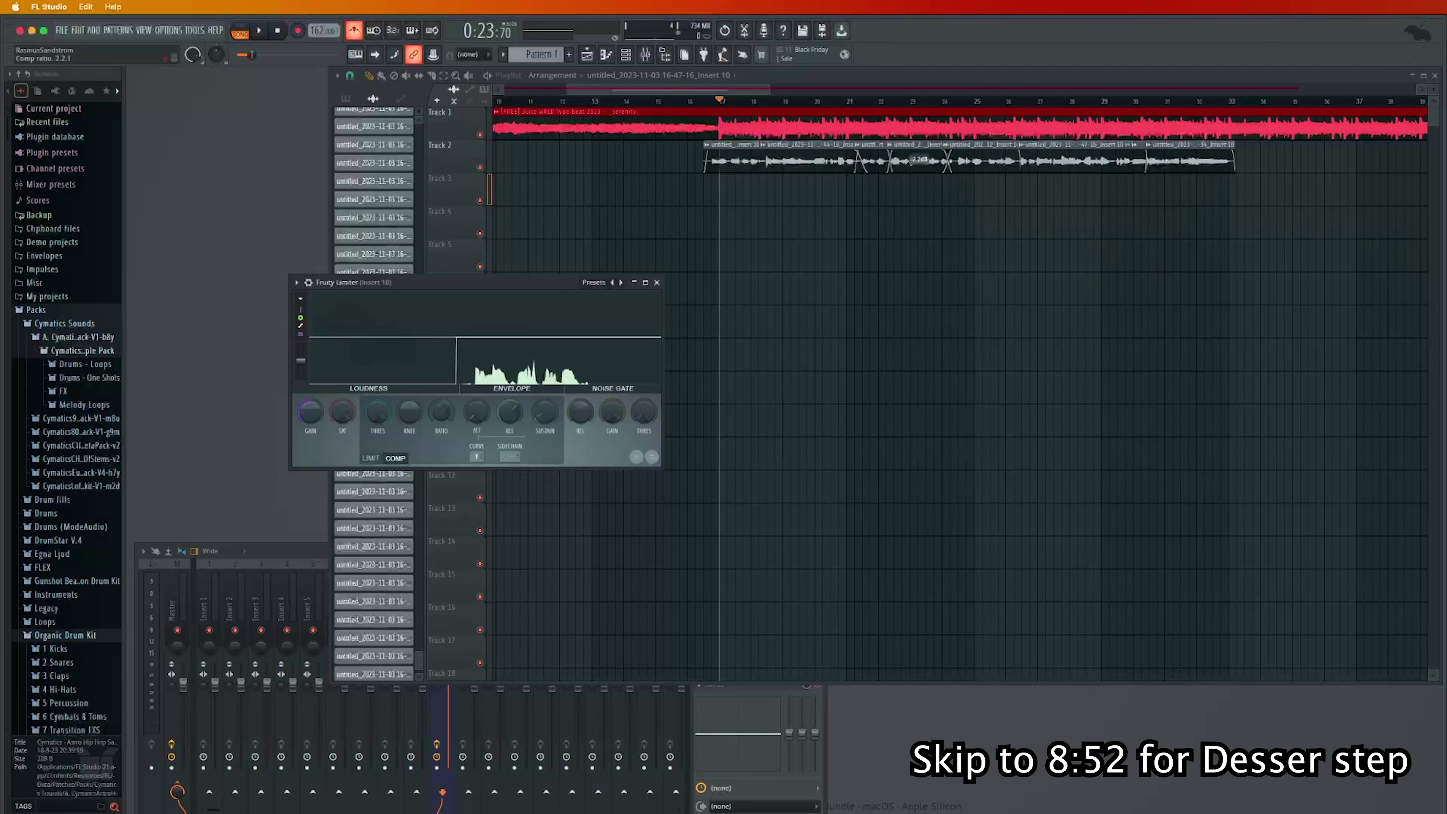
Adjust the compressor ratio in Fruity Limiter and lower its threshold while playing the vocals from just before bar 17
{"action": "left_click_drag", "start_coordinate": [442, 412], "coordinate": [447, 418]}
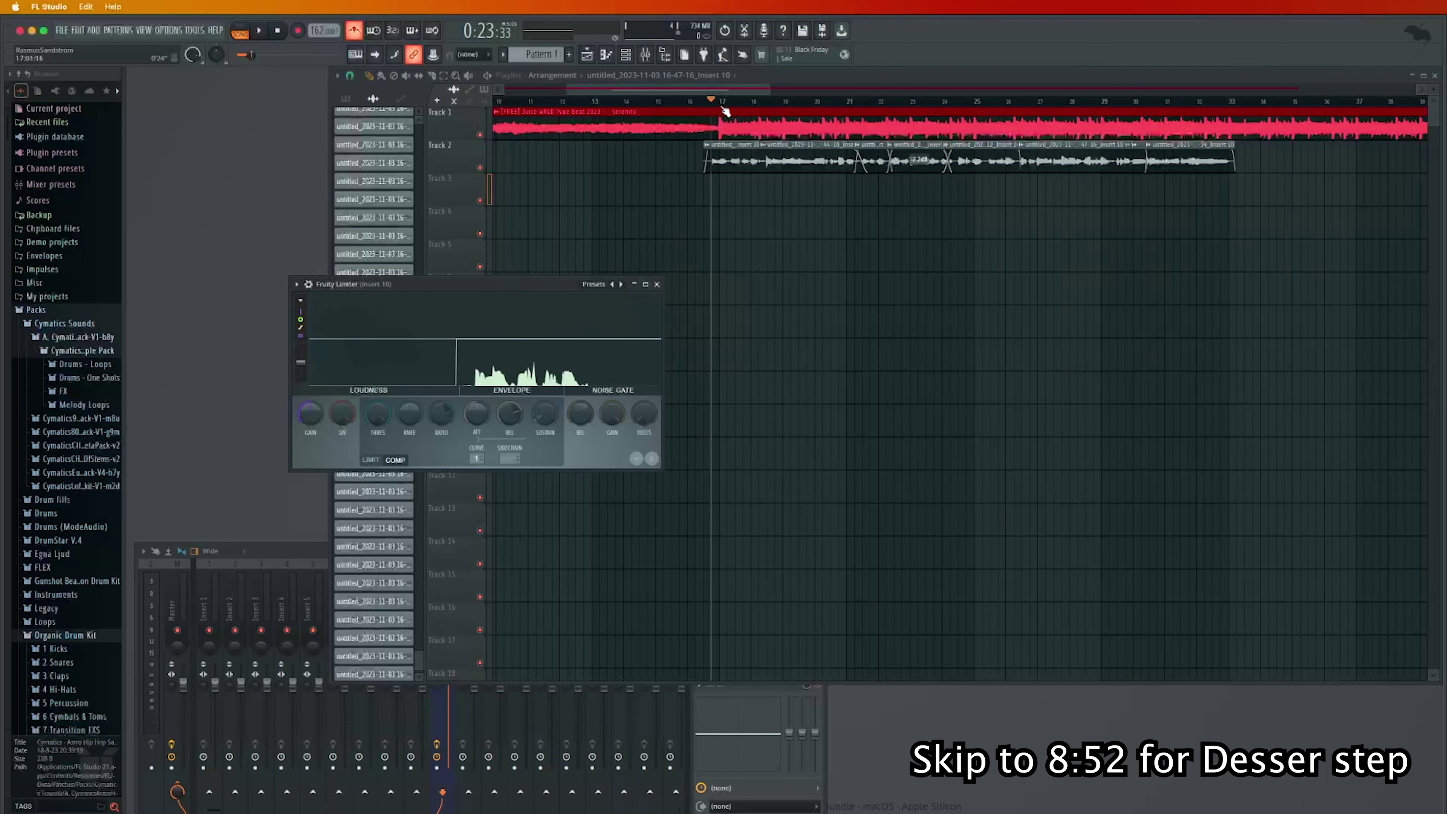
{"action": "scroll", "coordinate": [726, 111], "scroll_direction": "up", "scroll_amount": 3}
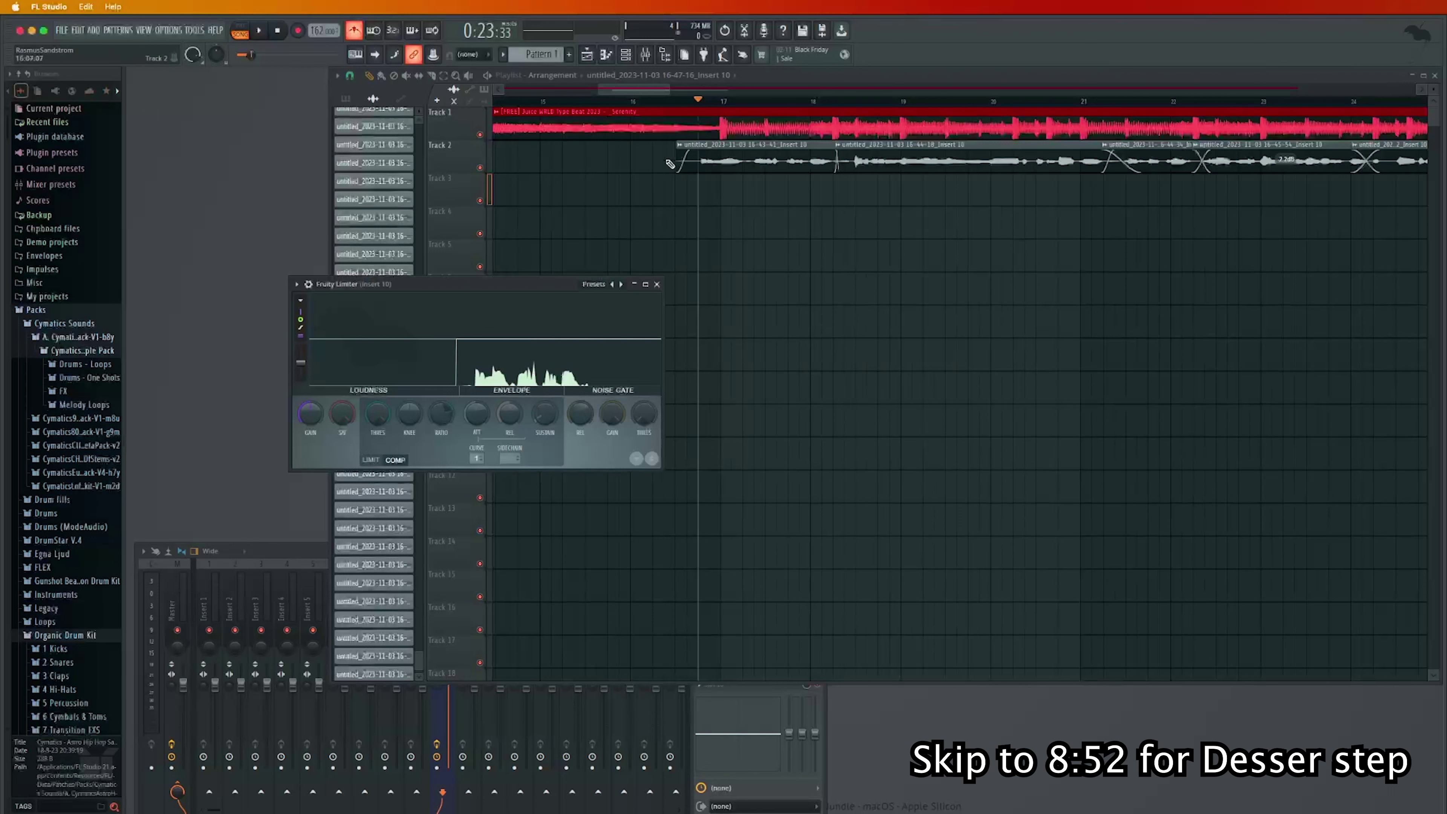
{"action": "scroll", "coordinate": [687, 102], "scroll_direction": "down", "scroll_amount": 3}
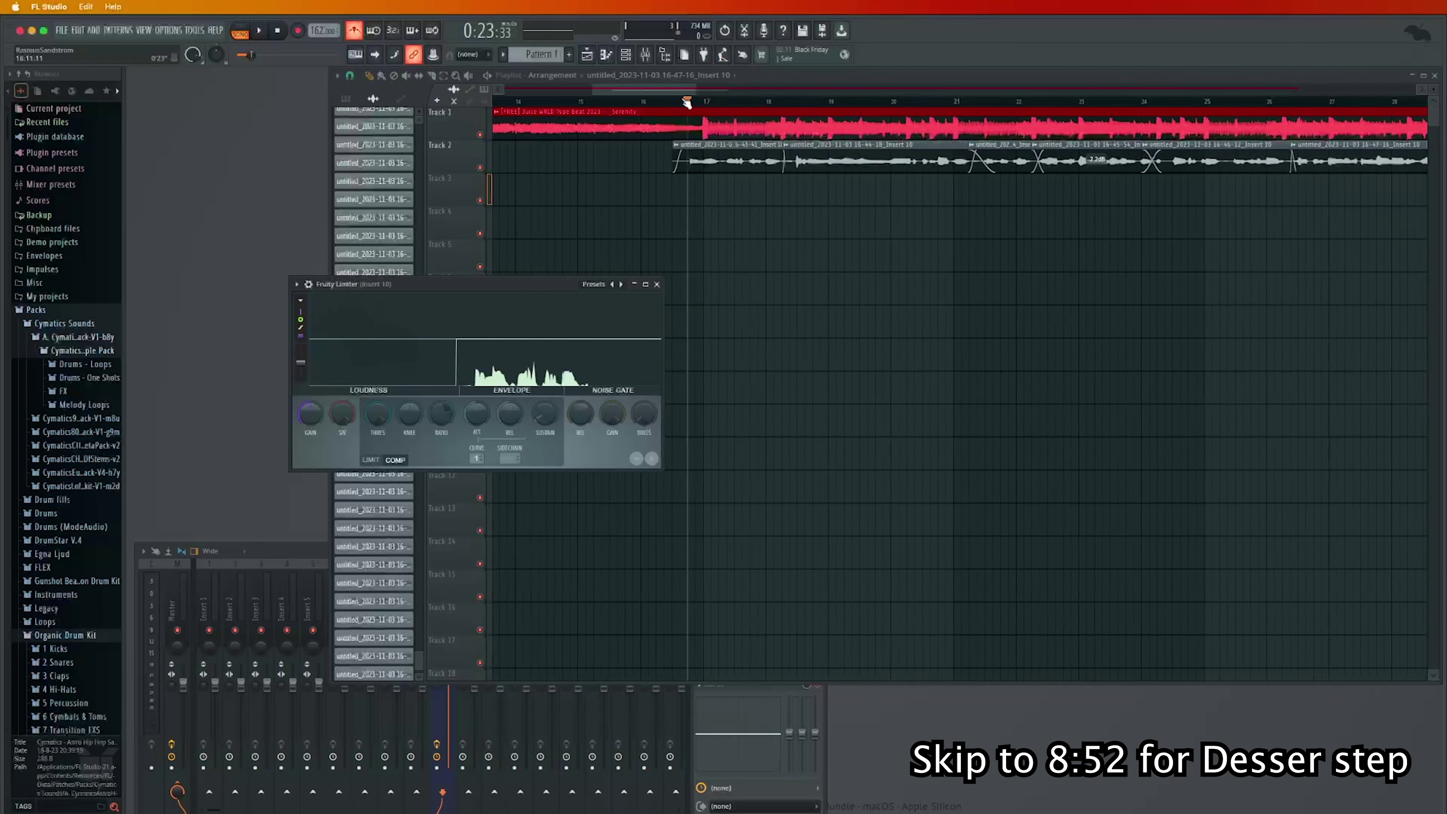
{"action": "key", "text": "space"}
{"action": "left_click_drag", "start_coordinate": [377, 412], "coordinate": [377, 455]}
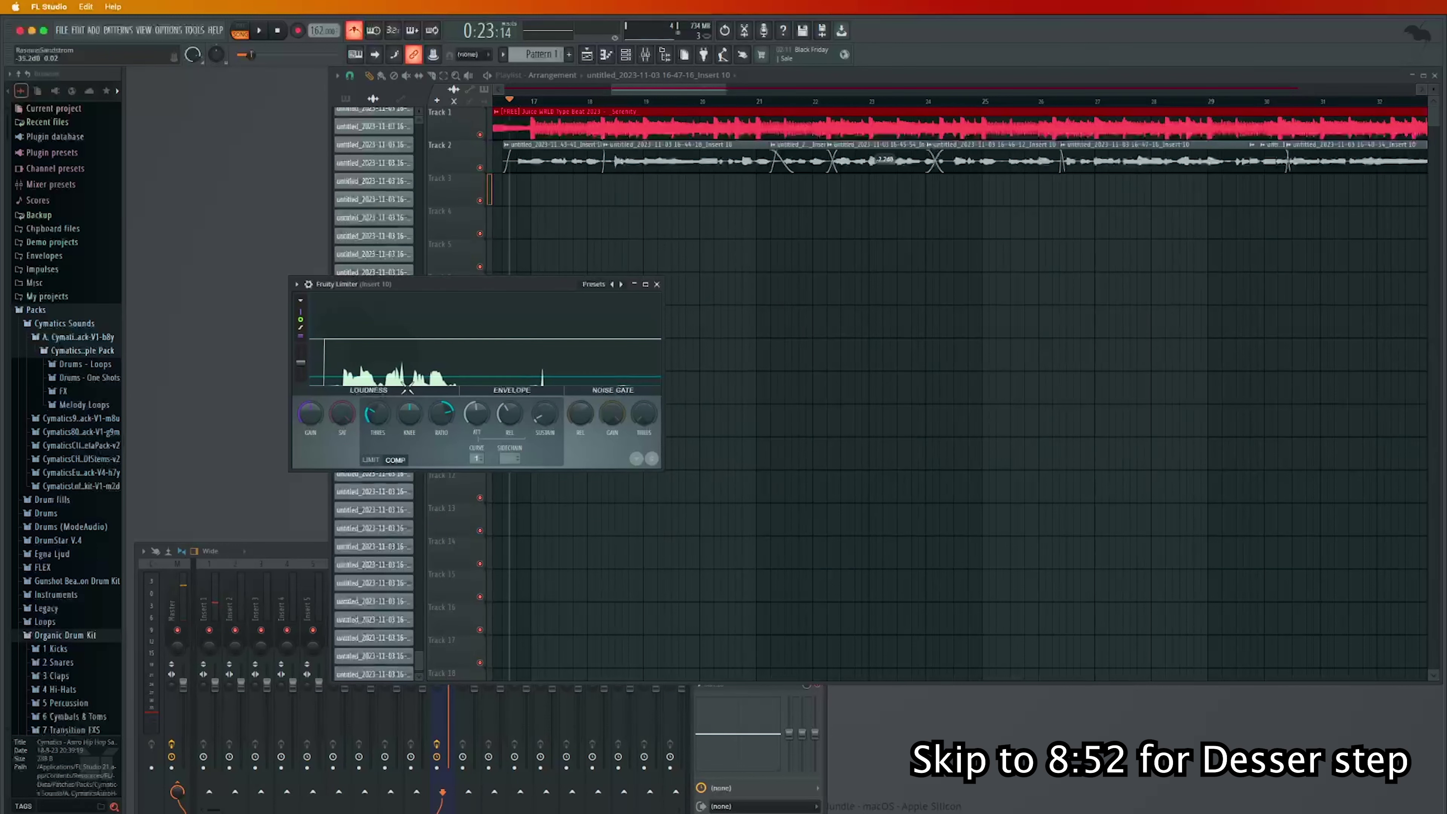
{"action": "mouse_move", "coordinate": [380, 417]}
{"action": "left_mouse_down"}
{"action": "mouse_move", "coordinate": [378, 436]}
{"action": "mouse_move", "coordinate": [377, 417]}
{"action": "left_mouse_up"}
Play the vocals with Fruity Limiter active and bypassed to compare the compression
{"action": "key", "text": "space"}
{"action": "key", "text": "space"}
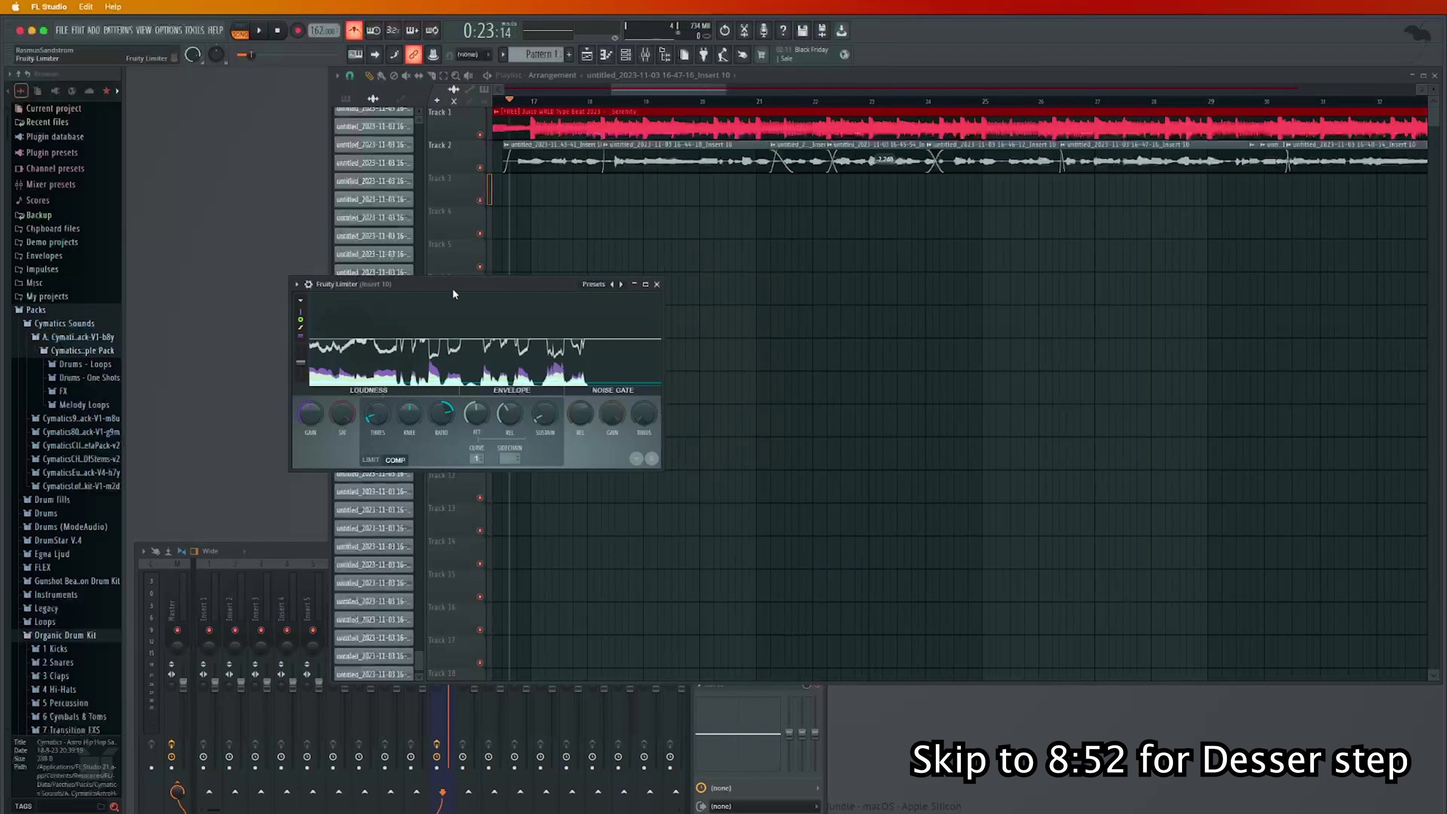
{"action": "left_click", "coordinate": [818, 607]}
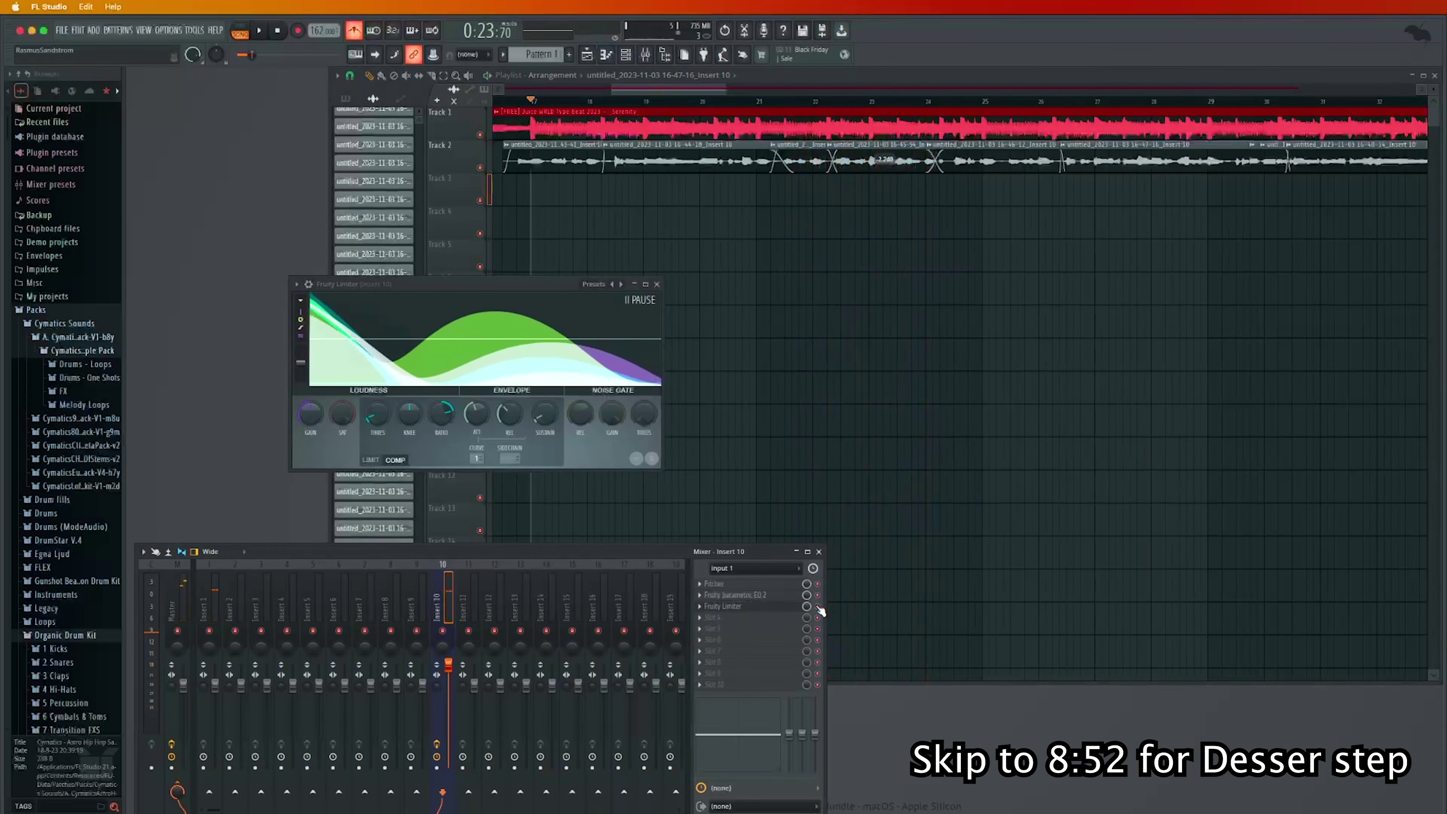
{"action": "key", "text": "space"}
{"action": "key", "text": "space"}
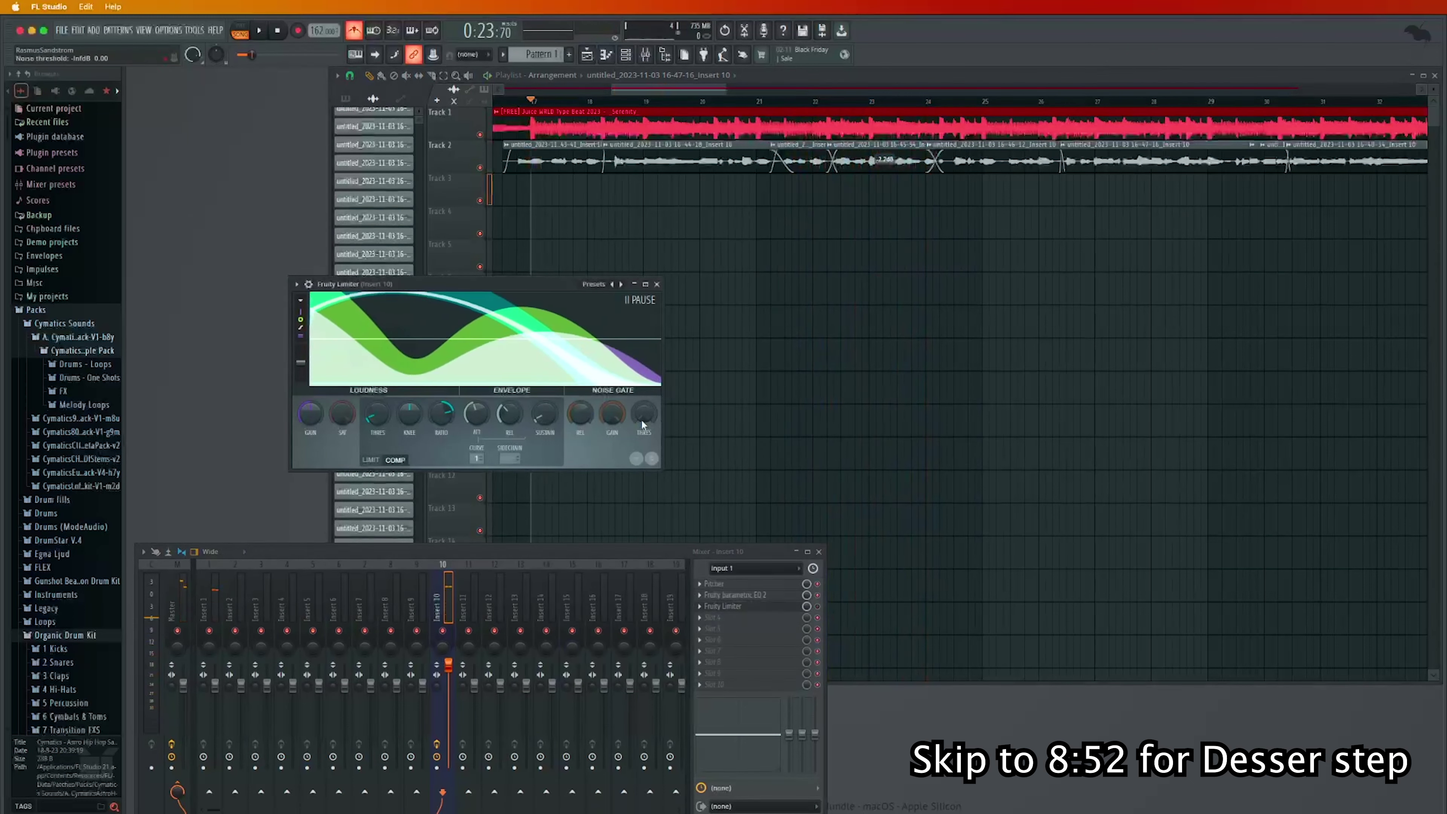
Re-enable Fruity Limiter, turn its noise gate gain fully down and set the gate threshold to about -18.5 dB
{"action": "left_click_drag", "start_coordinate": [642, 422], "coordinate": [642, 412]}
{"action": "left_click", "coordinate": [818, 606]}
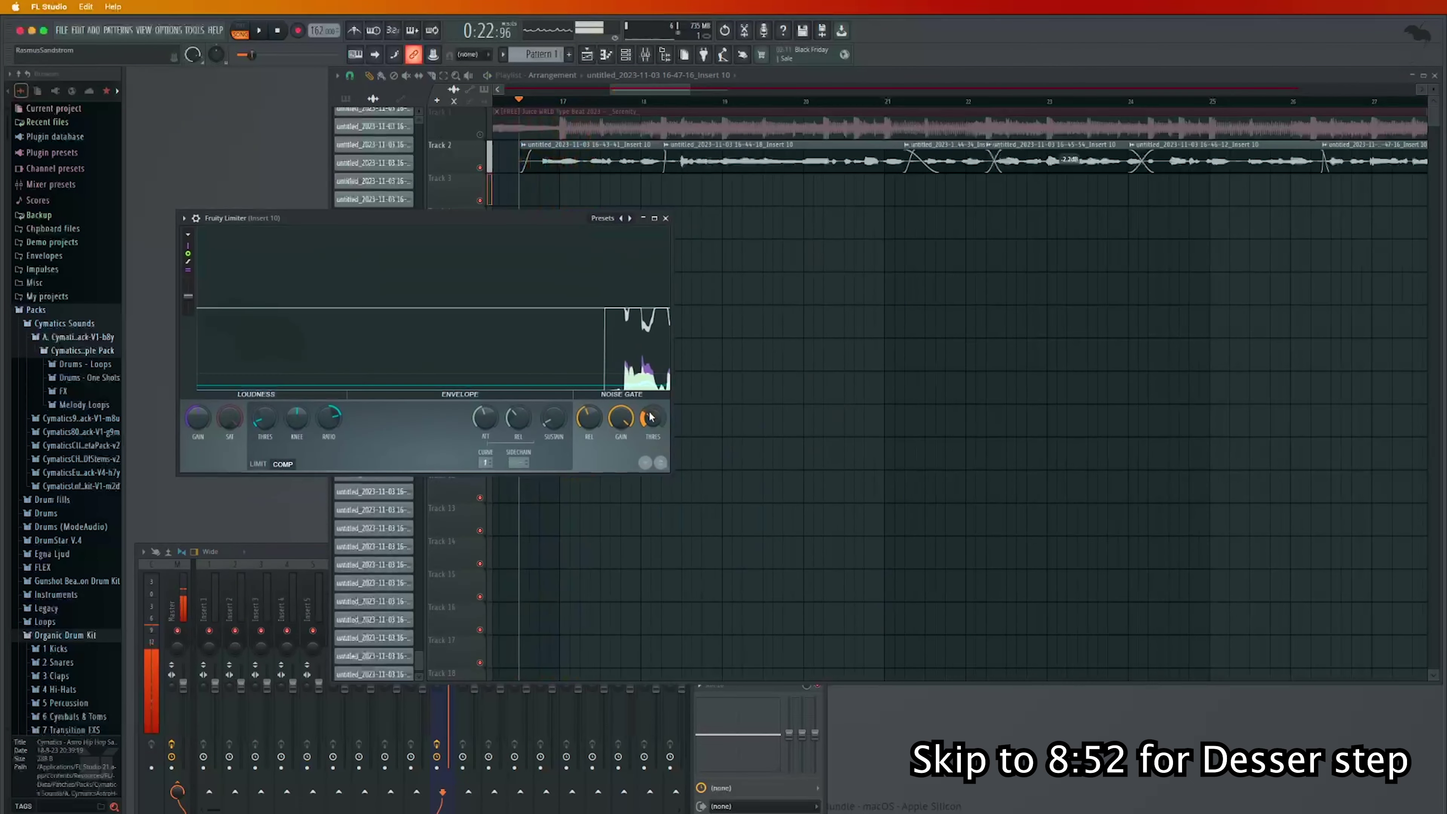
{"action": "left_click_drag", "start_coordinate": [621, 418], "coordinate": [621, 473]}
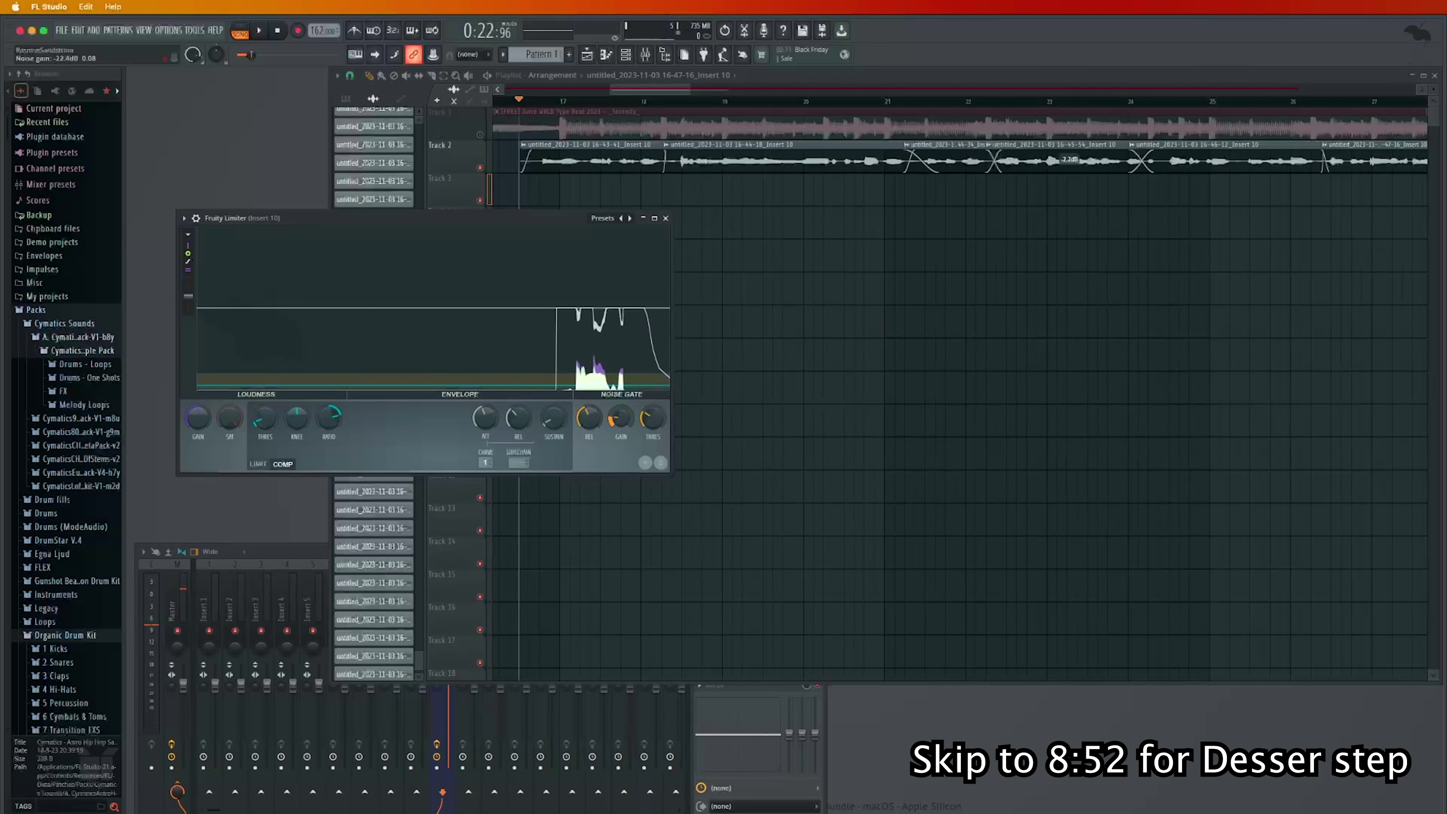
{"action": "left_click_drag", "start_coordinate": [649, 419], "coordinate": [655, 421]}
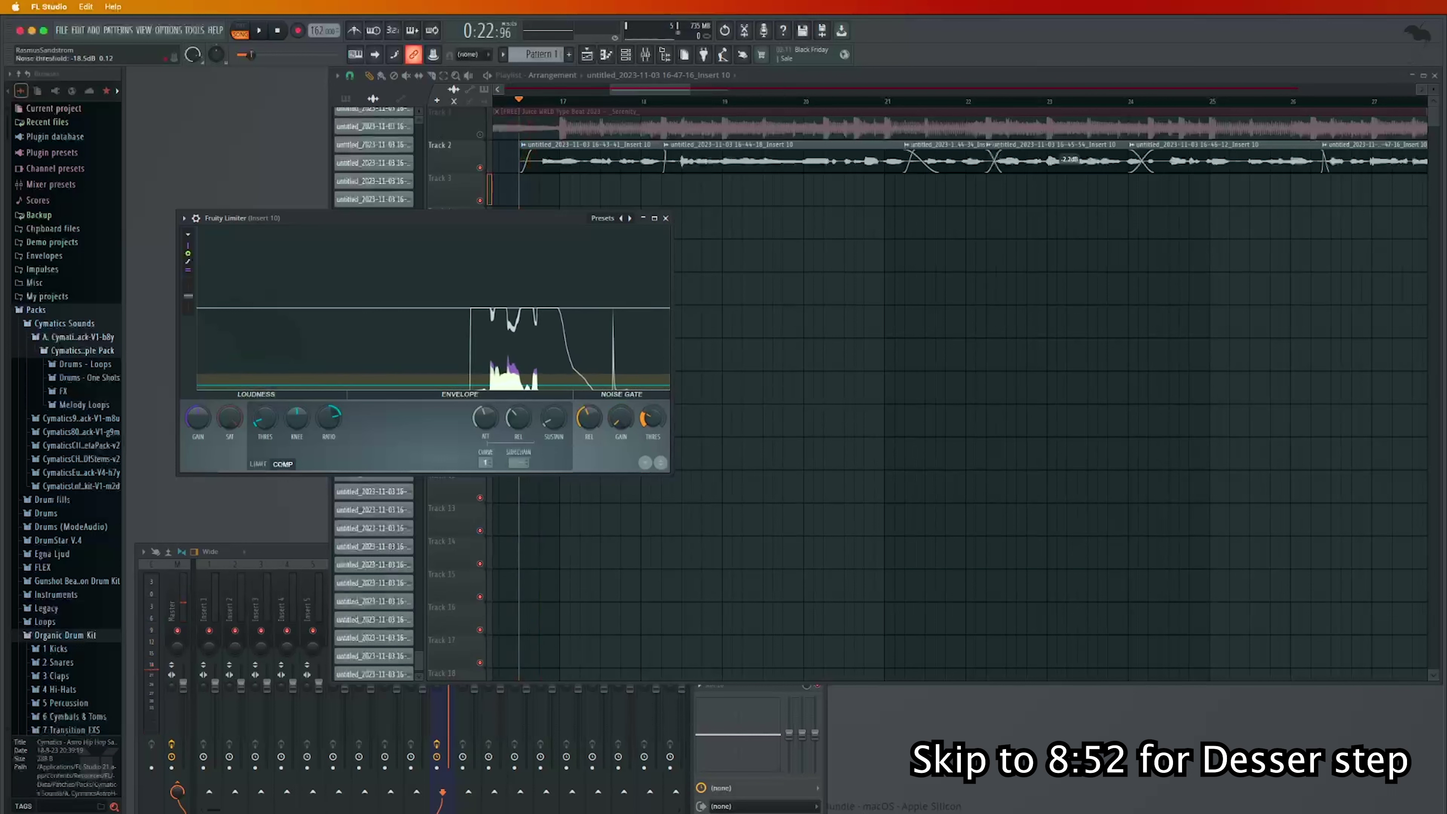
{"action": "key", "text": "space"}
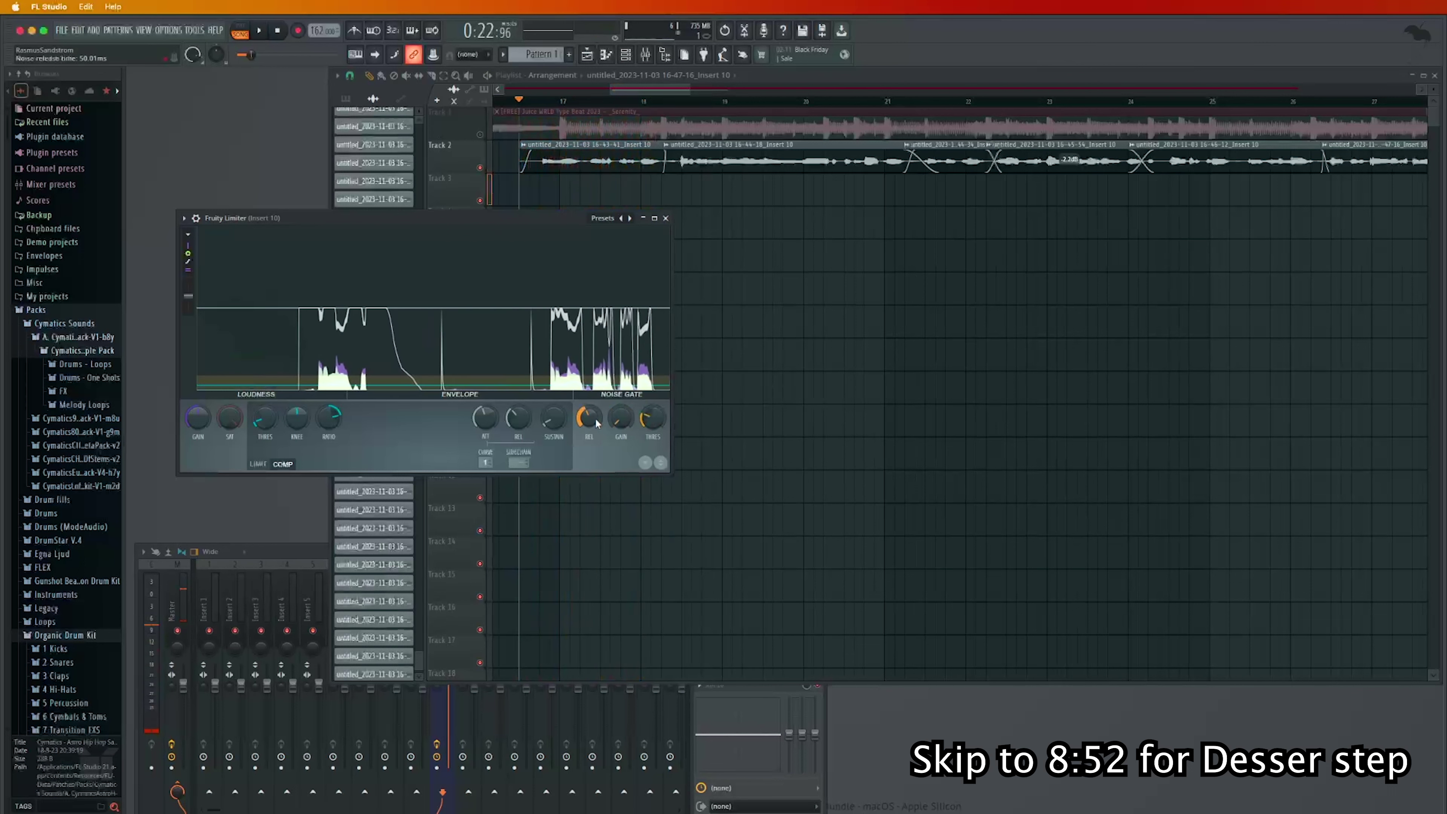
Raise the noise gate's gain back to around midway, lower its threshold and close Fruity Limiter
{"action": "key", "text": "space"}
{"action": "scroll", "coordinate": [597, 426], "scroll_direction": "up", "scroll_amount": 1}
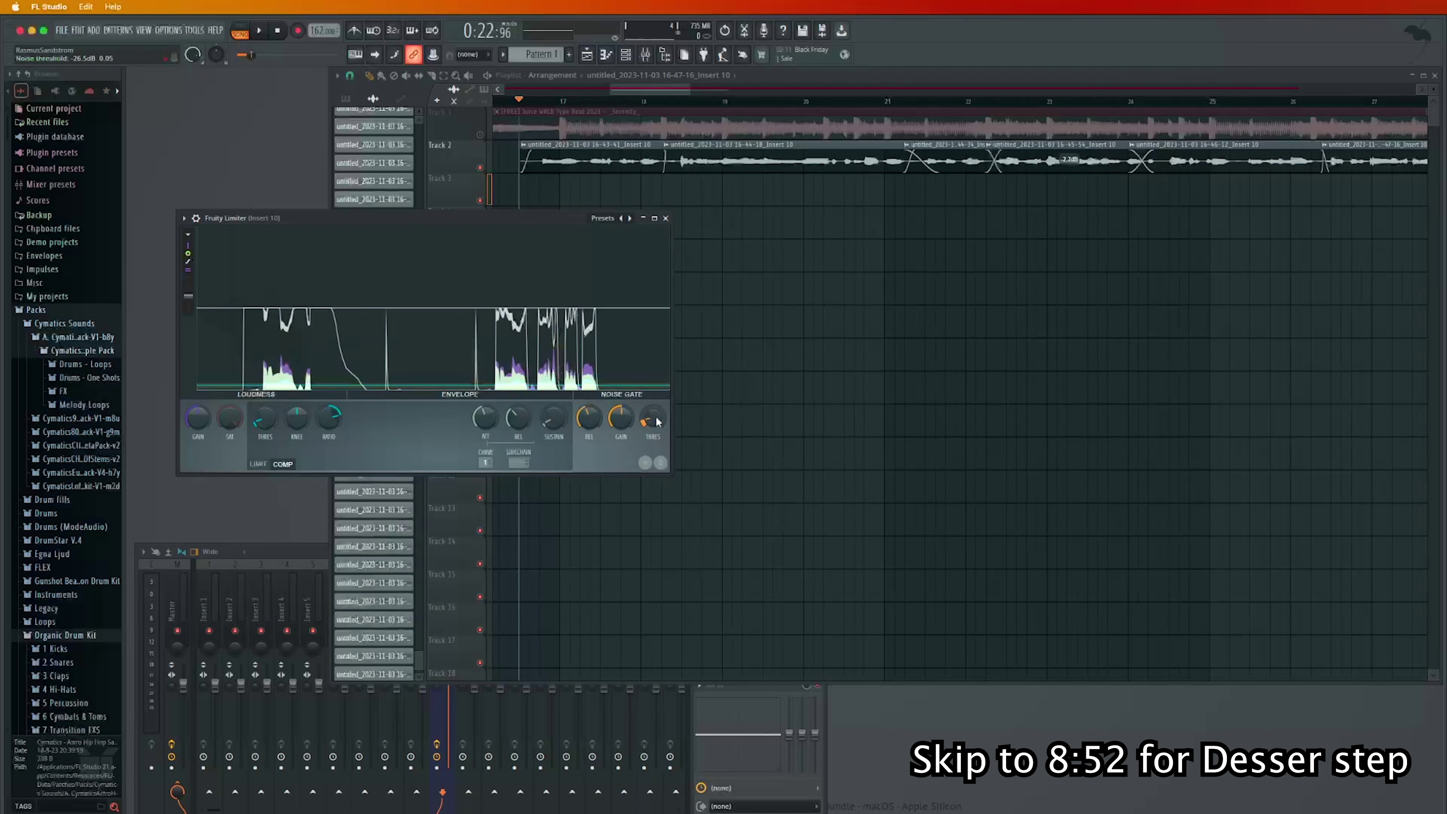
{"action": "left_click_drag", "start_coordinate": [655, 421], "coordinate": [656, 429]}
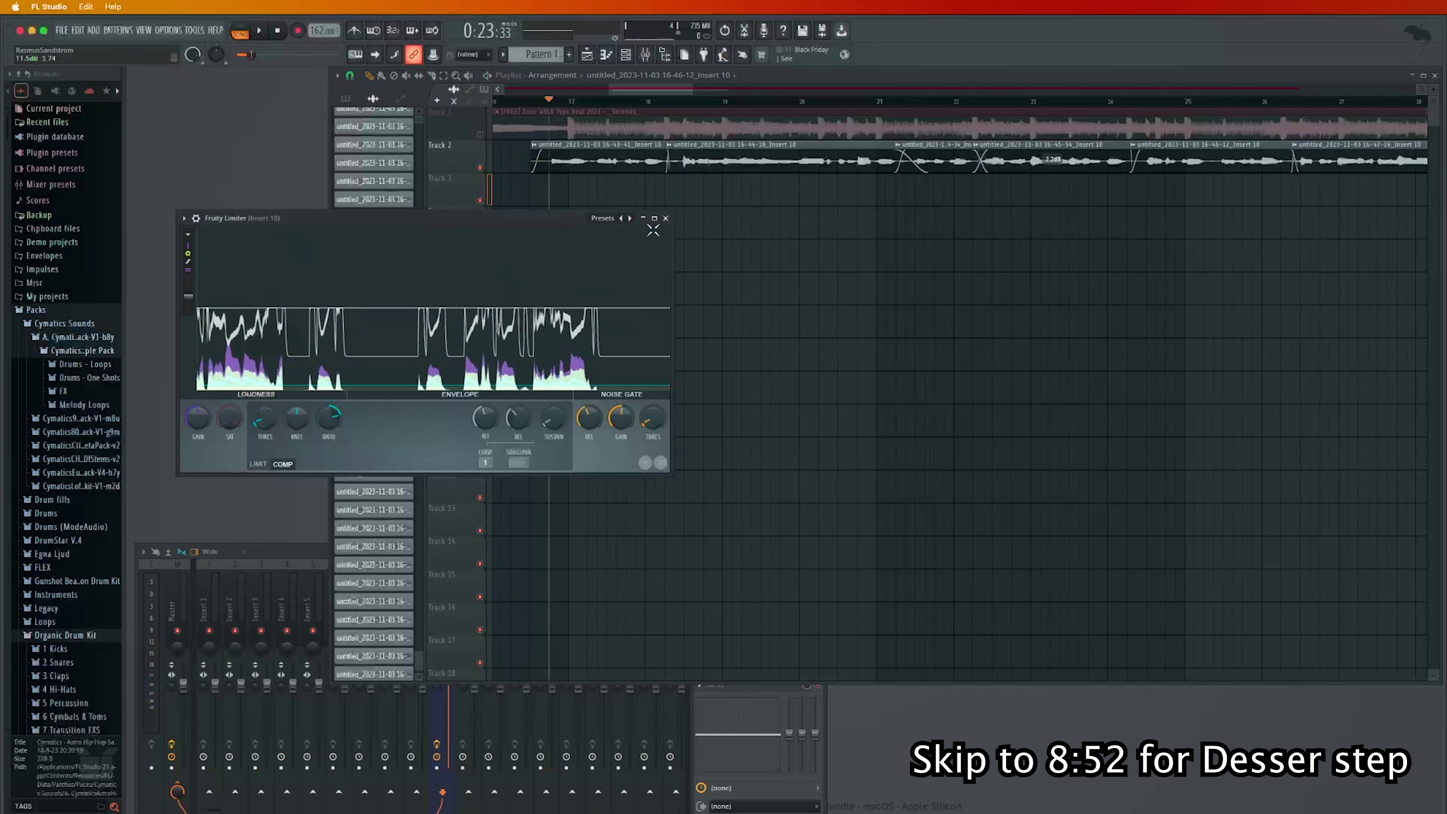
{"action": "left_click", "coordinate": [664, 218]}
Play the soloed vocals on Track 2 to hear the compression and noise gate
{"action": "scroll", "coordinate": [655, 96], "scroll_direction": "up", "scroll_amount": 2}
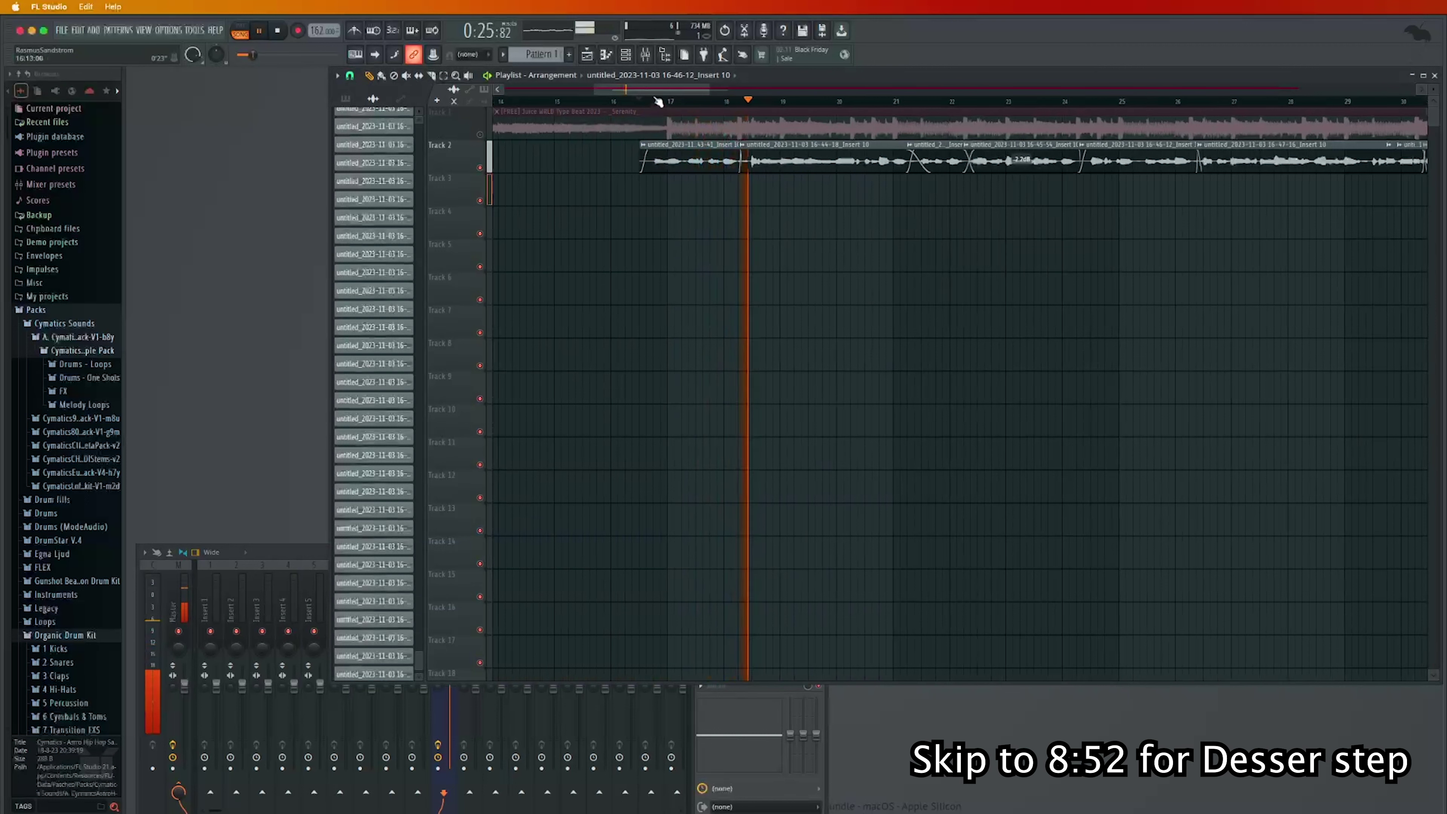
{"action": "scroll", "coordinate": [650, 101], "scroll_direction": "down", "scroll_amount": 3}
{"action": "left_click", "coordinate": [308, 552]}
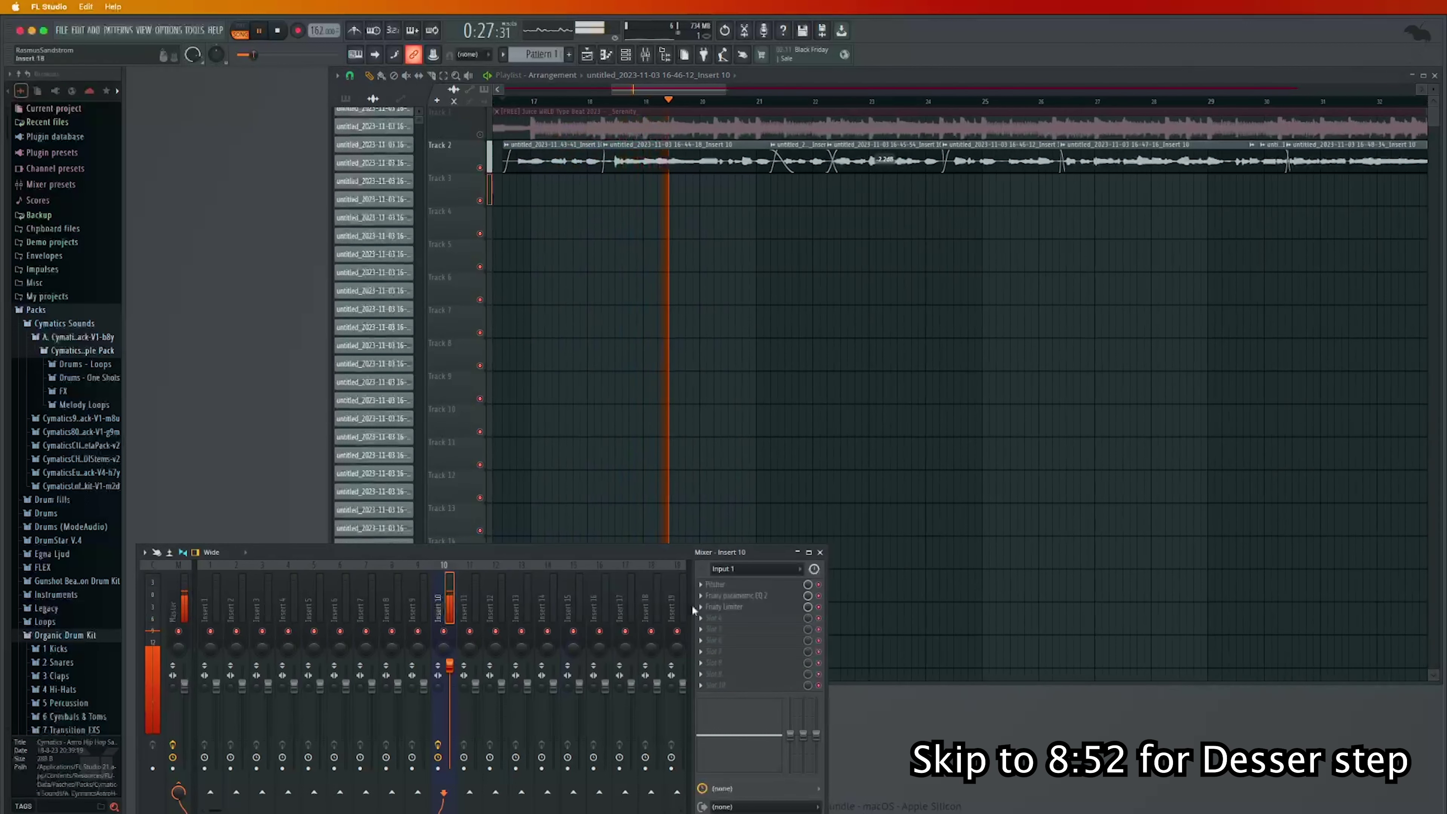
{"action": "key", "text": "space"}
Load Maximus into Insert 10's fourth effect slot and apply the second of its De-esser presets
{"action": "left_click", "coordinate": [742, 619]}
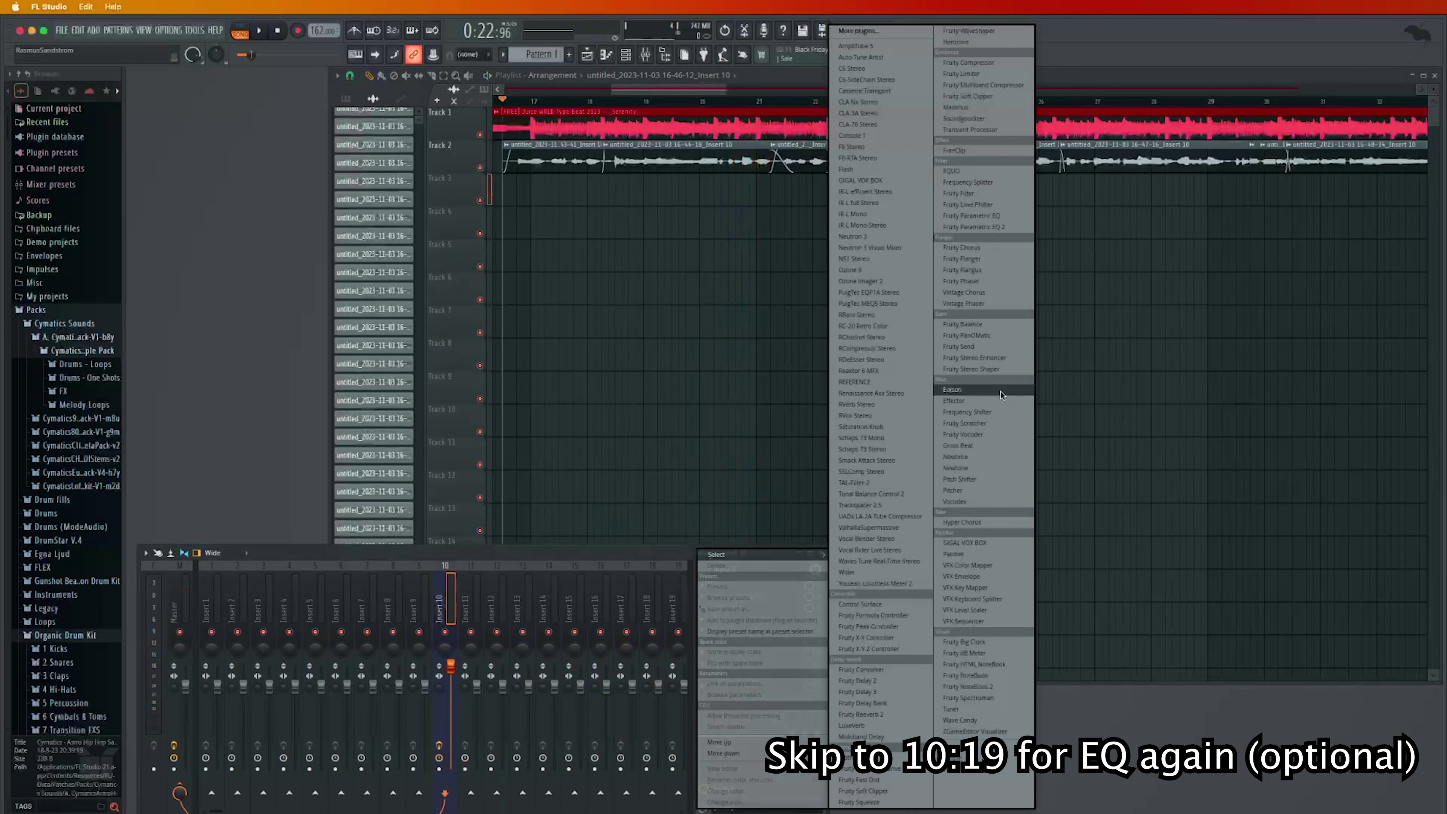
{"action": "left_click", "coordinate": [975, 108]}
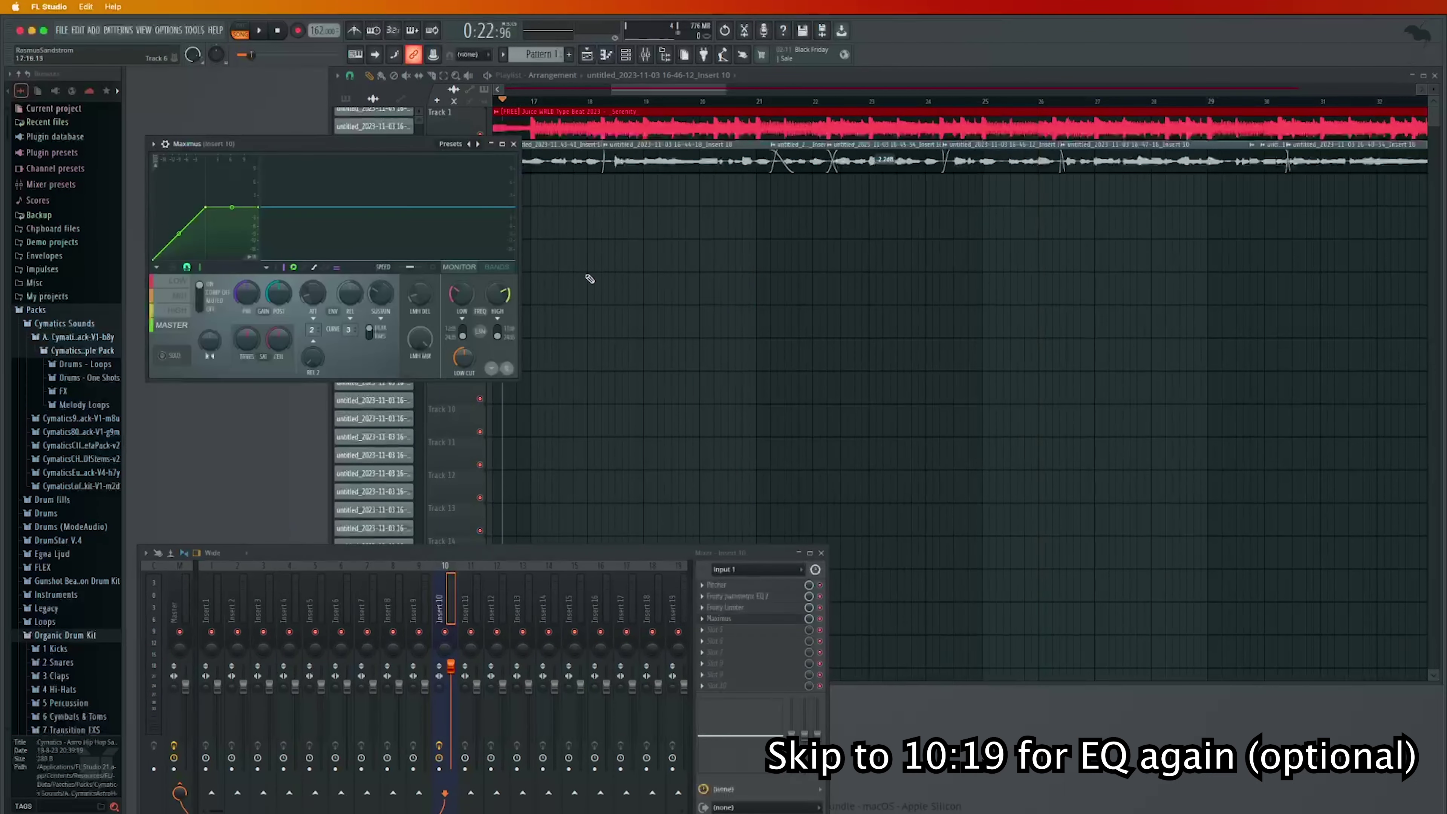
{"action": "left_click", "coordinate": [445, 145]}
{"action": "left_click", "coordinate": [418, 151]}
{"action": "left_click", "coordinate": [449, 147]}
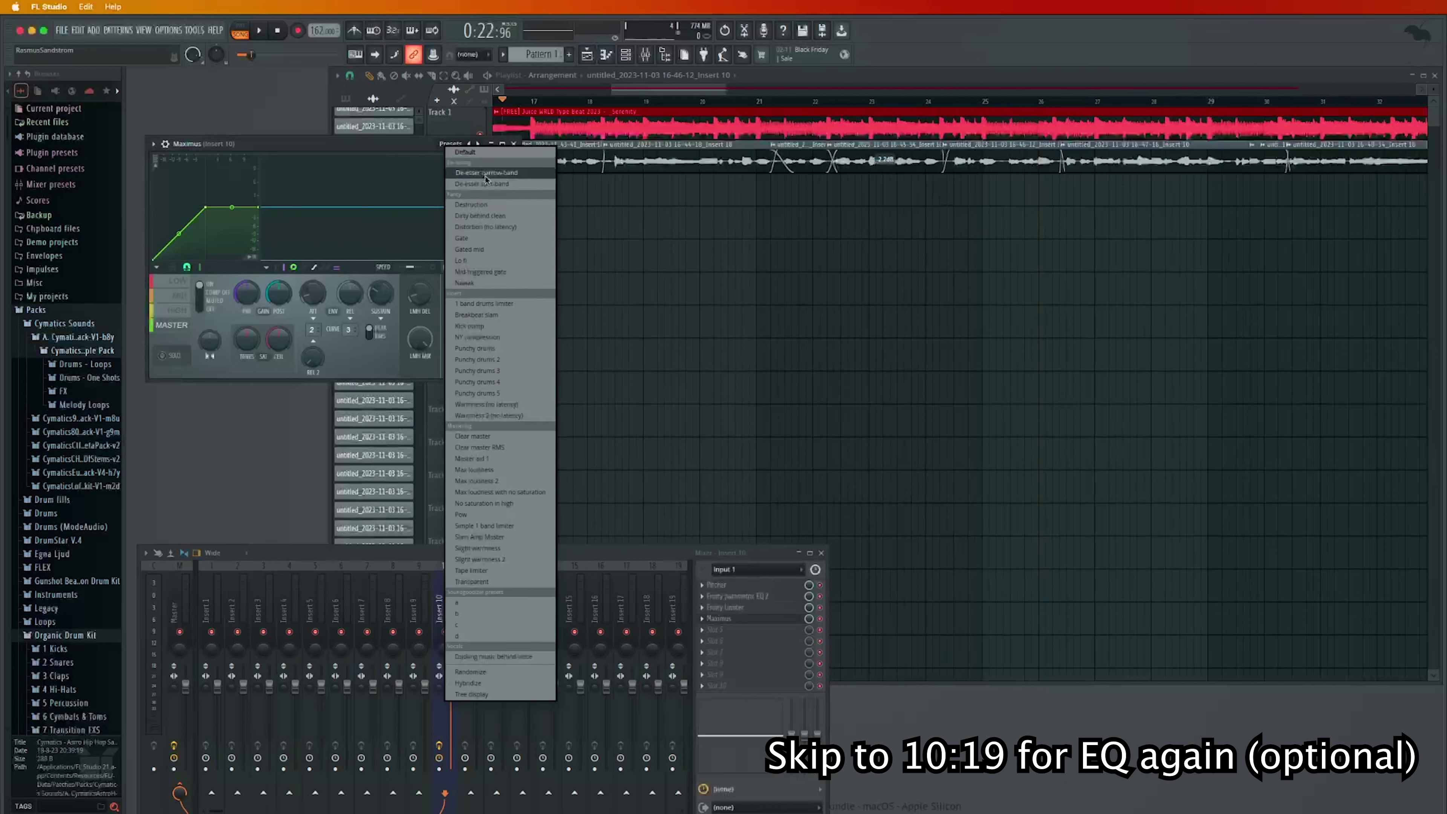
{"action": "left_click", "coordinate": [492, 185]}
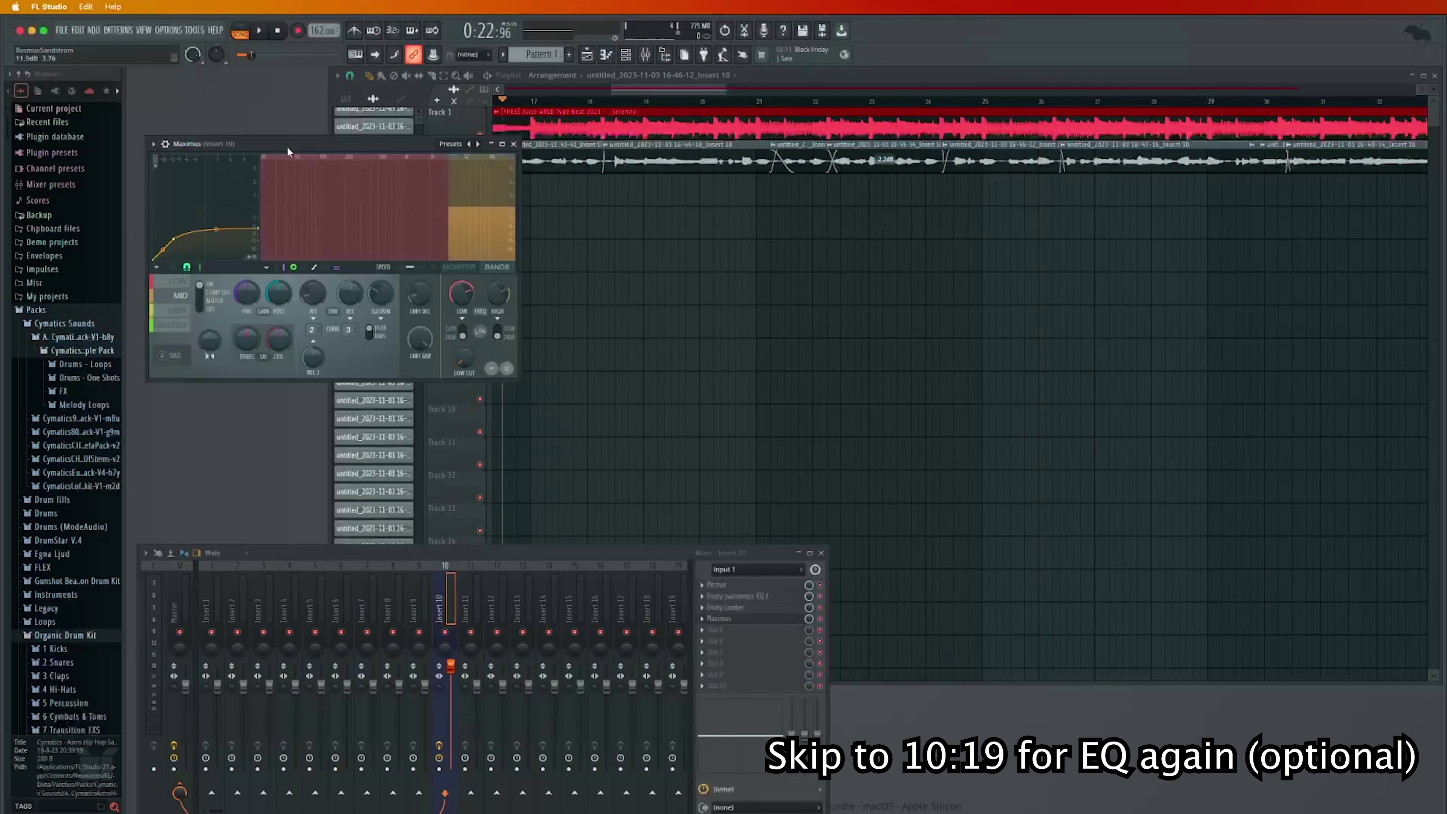
Inspect the high and mid bands of Maximus during playback and switch its display from bands to the monitor
{"action": "left_click_drag", "start_coordinate": [288, 143], "coordinate": [437, 190]}
{"action": "key", "text": "space"}
{"action": "left_click", "coordinate": [330, 356]}
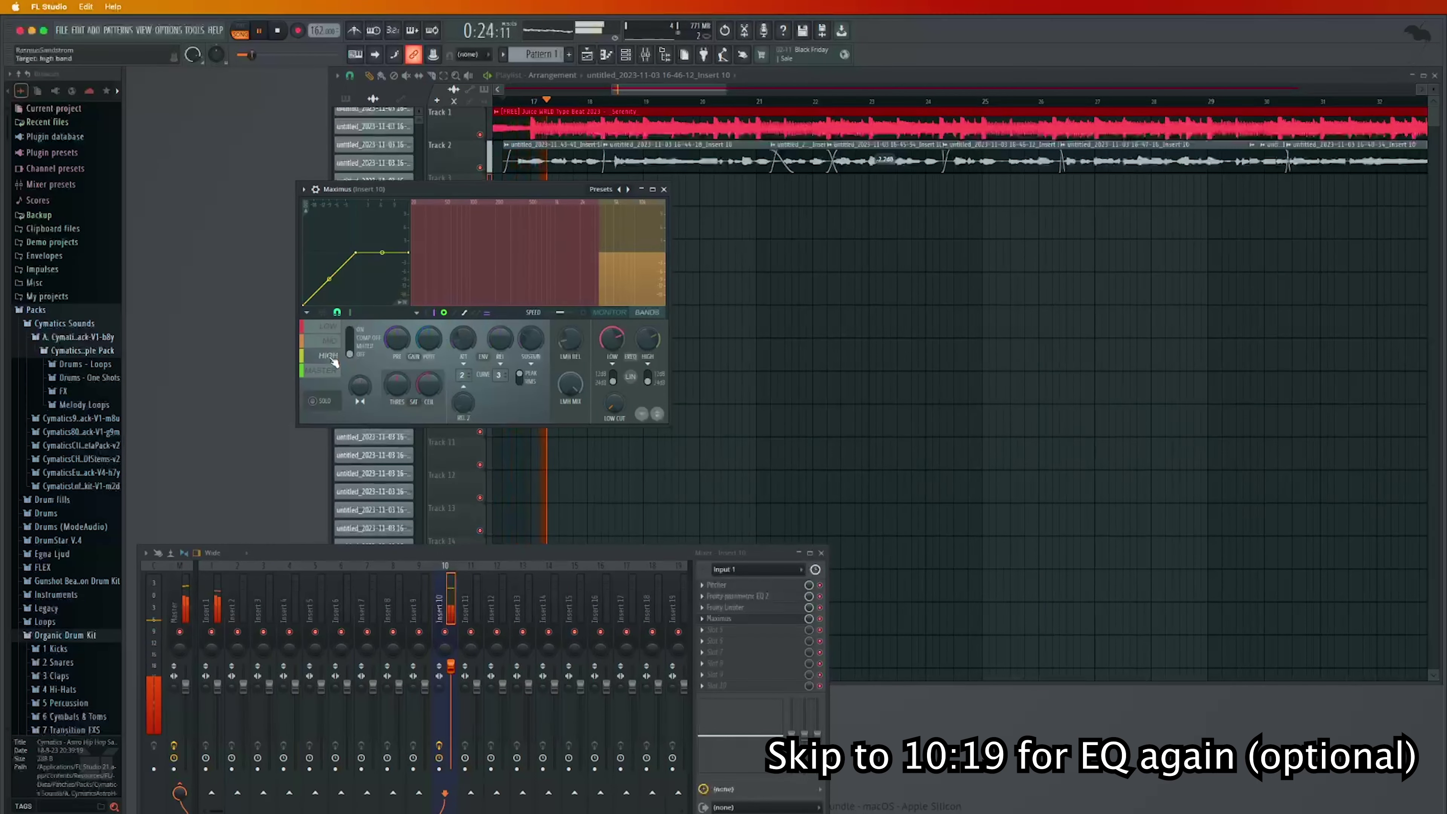
{"action": "key", "text": "space"}
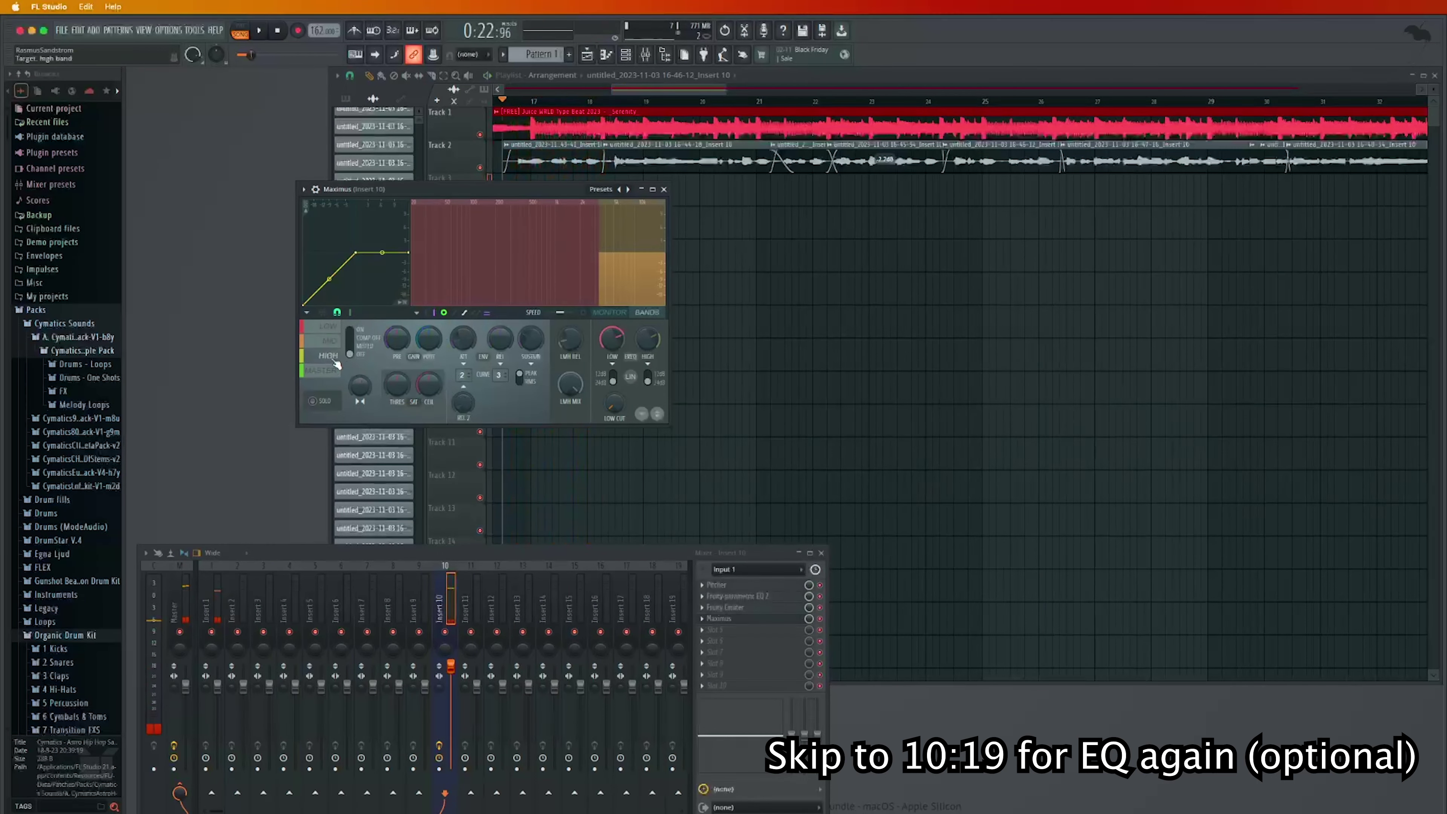
{"action": "left_click", "coordinate": [330, 346]}
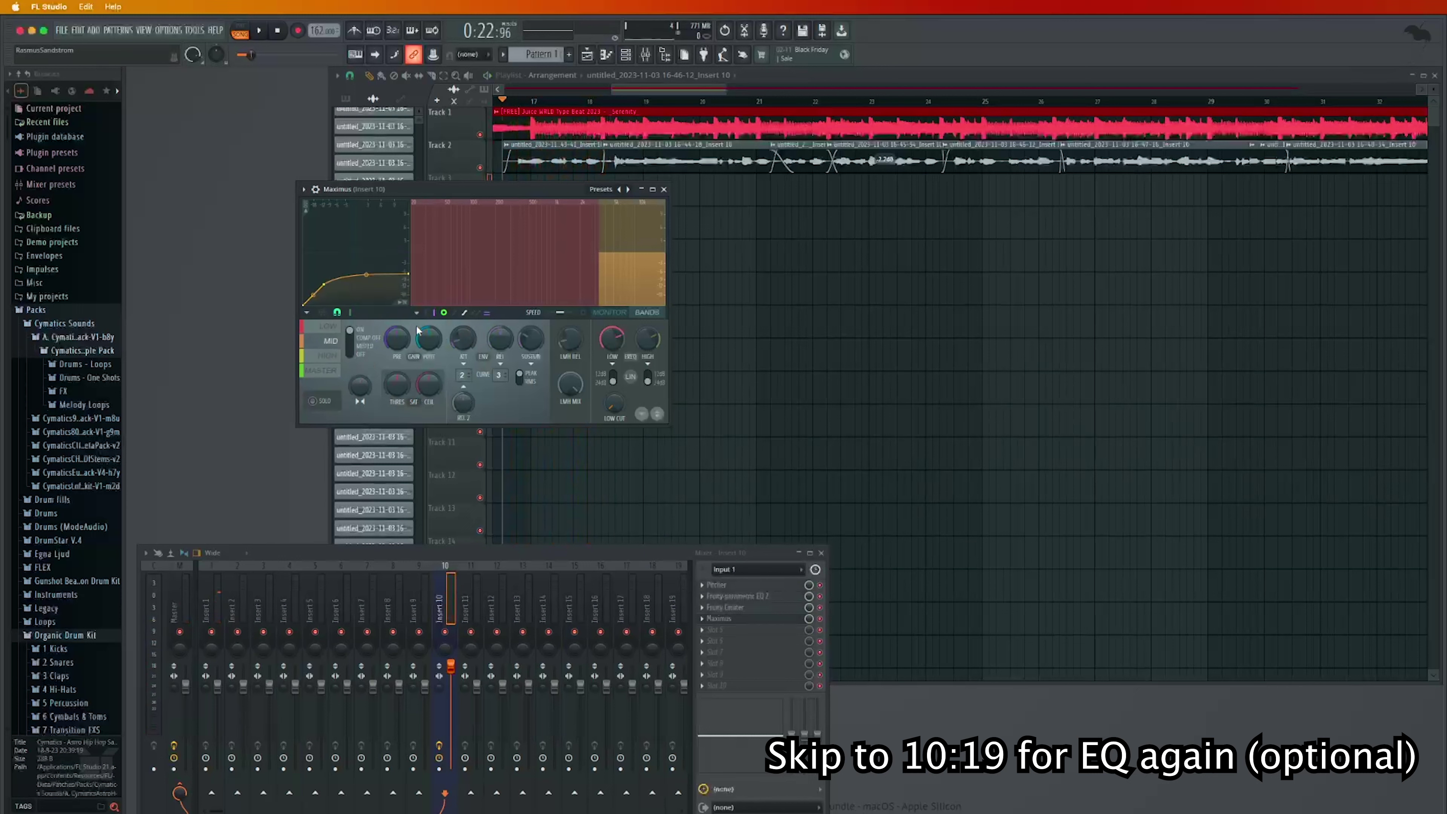
{"action": "key", "text": "space"}
{"action": "left_click", "coordinate": [609, 312]}
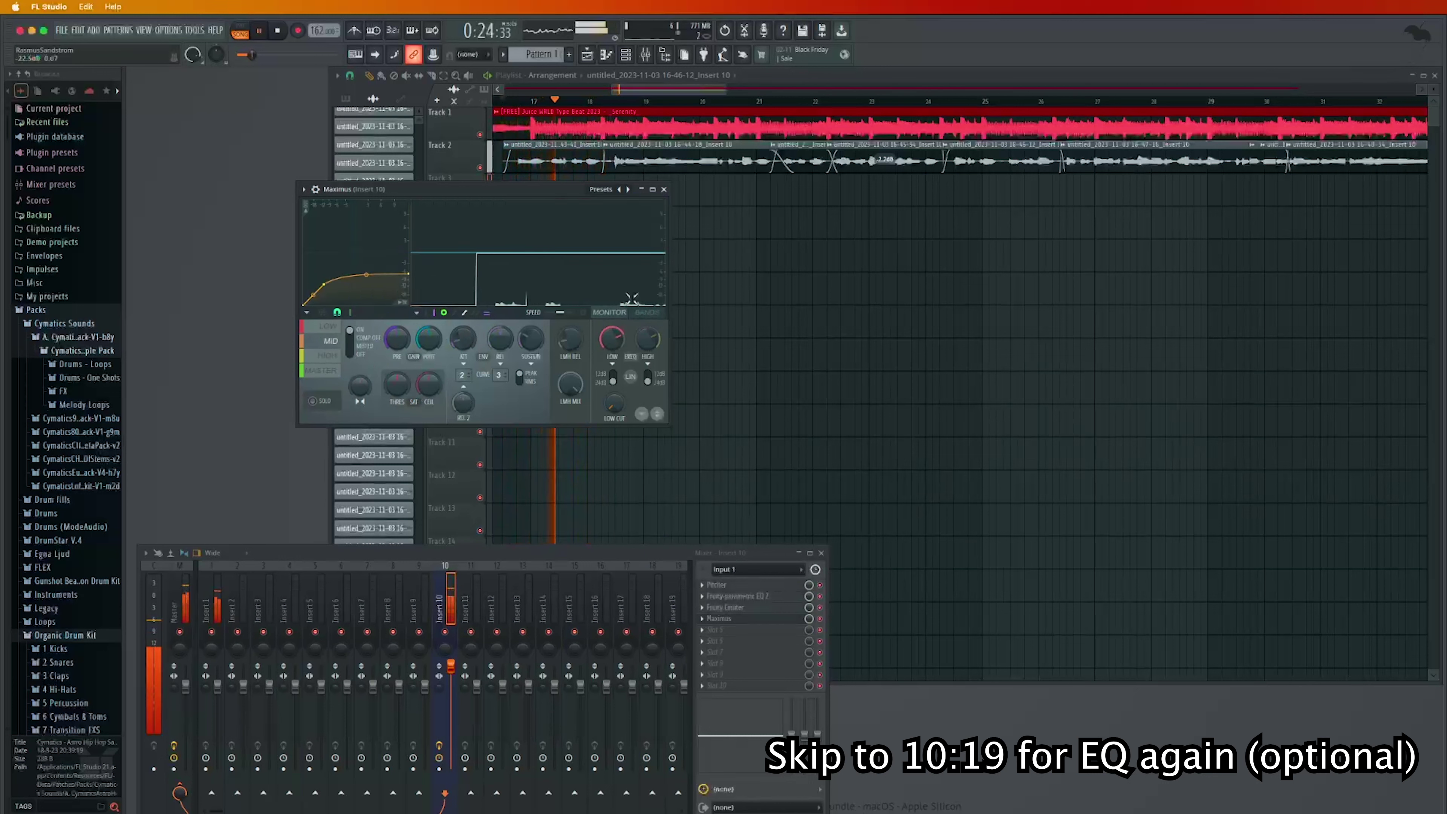
Solo the mid band in Maximus, mute the beat on Track 1 and play the vocals to locate the sibilant peaks
{"action": "key", "text": "space"}
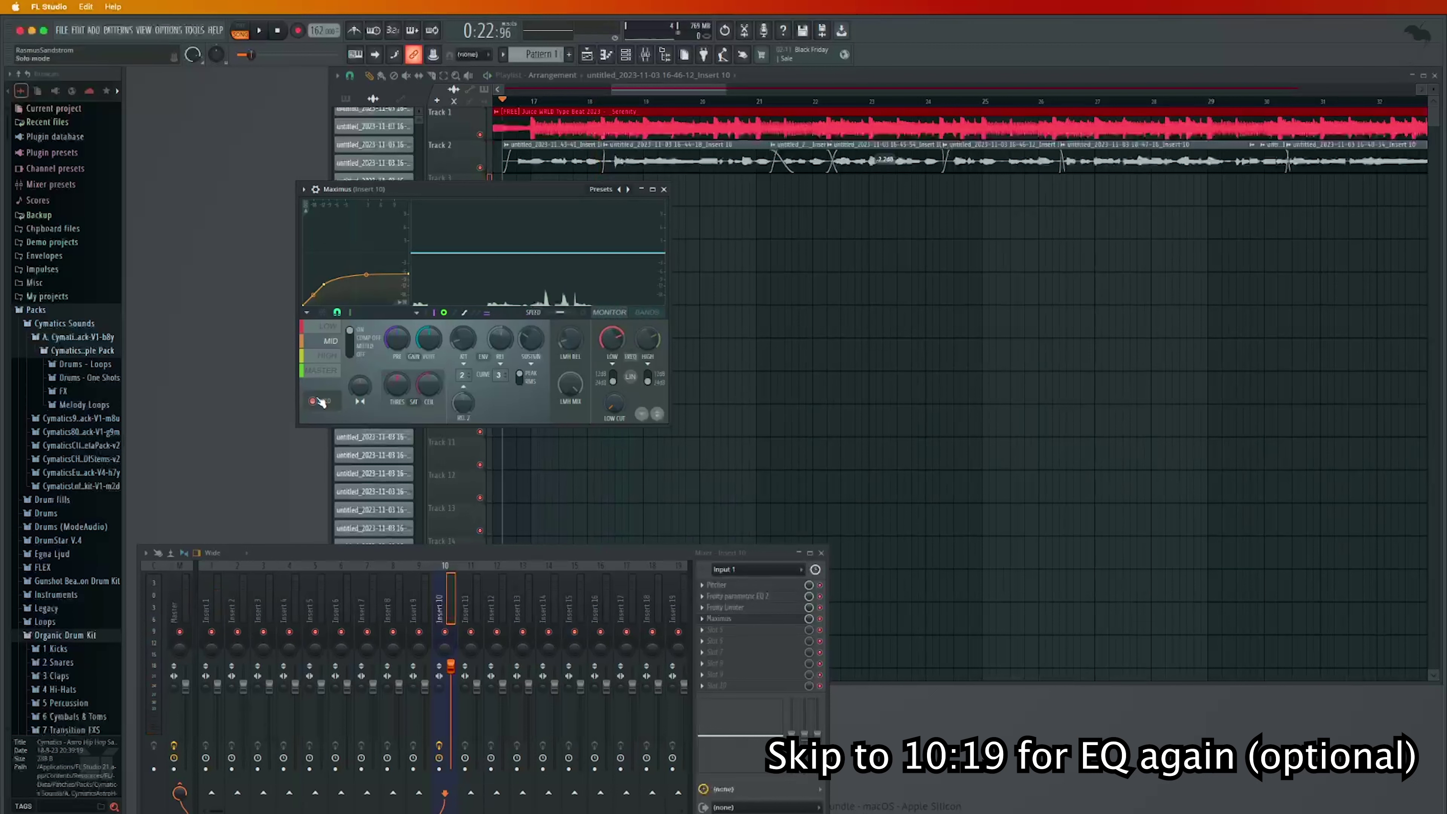
{"action": "key", "text": "space"}
{"action": "left_click", "coordinate": [327, 204]}
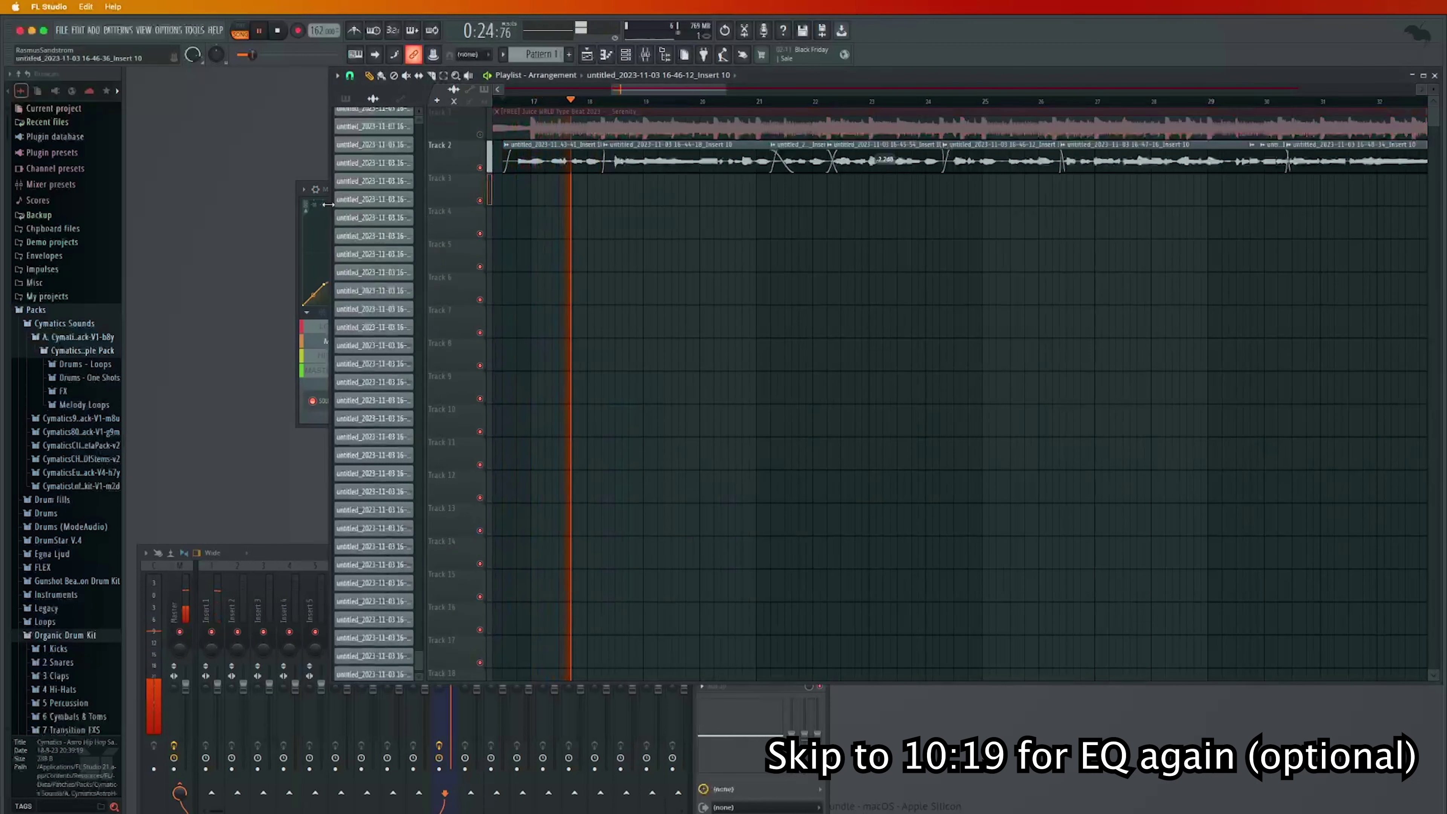
{"action": "left_click", "coordinate": [325, 370]}
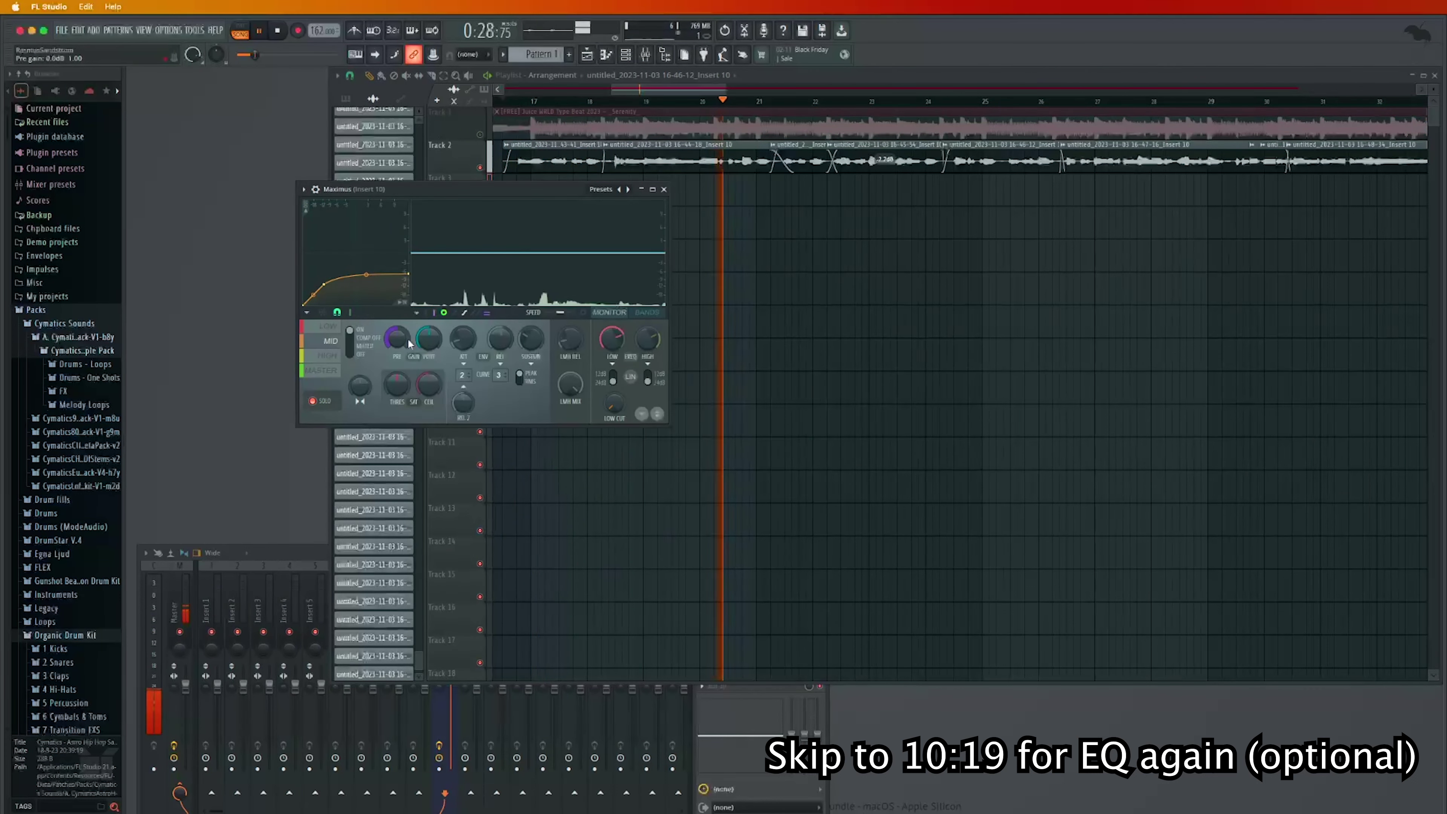
{"action": "key", "text": "space"}
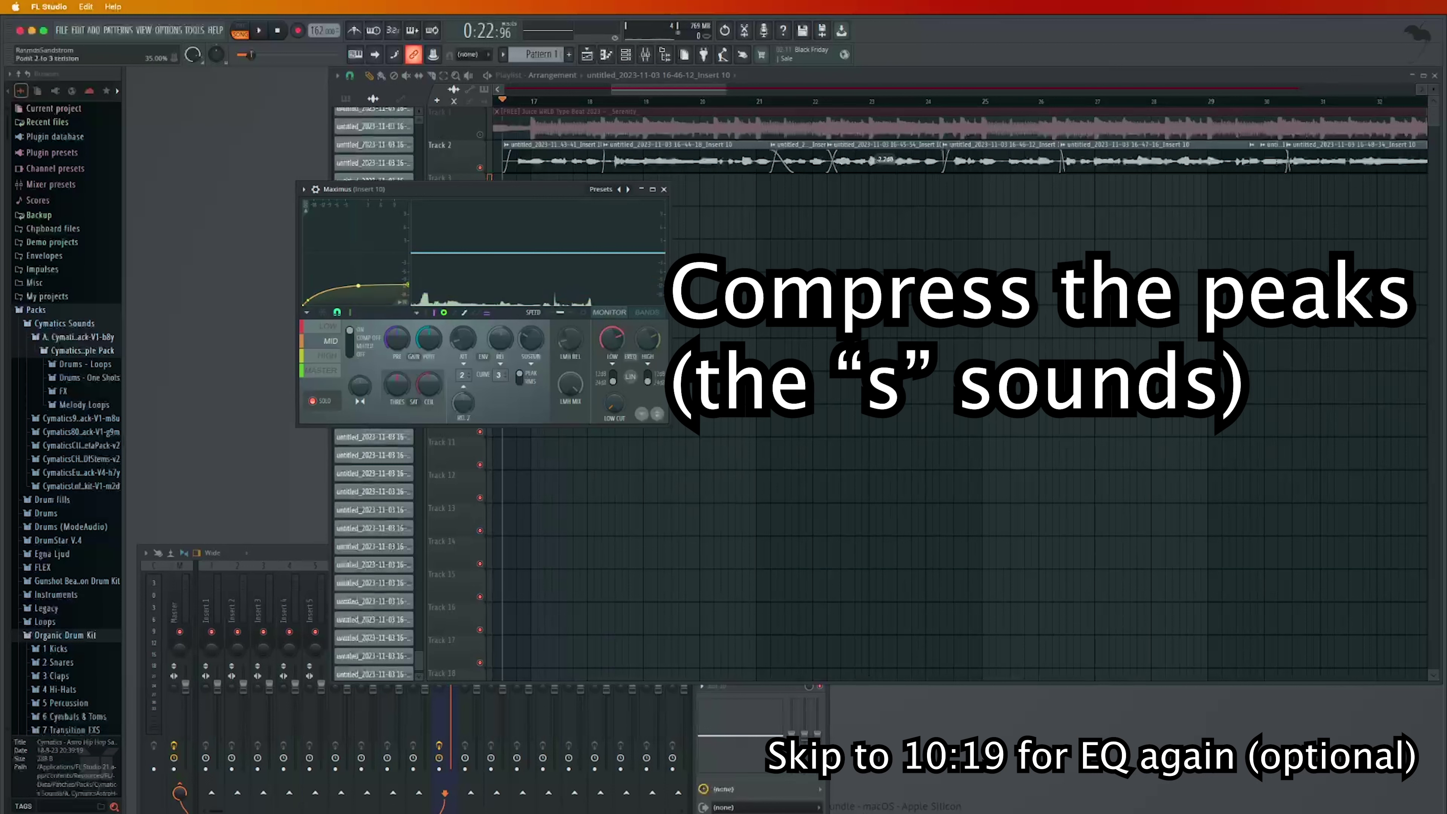
Lower the mid band's compression curve in Maximus to tame the "s" peaks, unsolo the band and compare playback with Maximus bypassed
{"action": "left_click_drag", "start_coordinate": [411, 285], "coordinate": [408, 290]}
{"action": "key", "text": "space"}
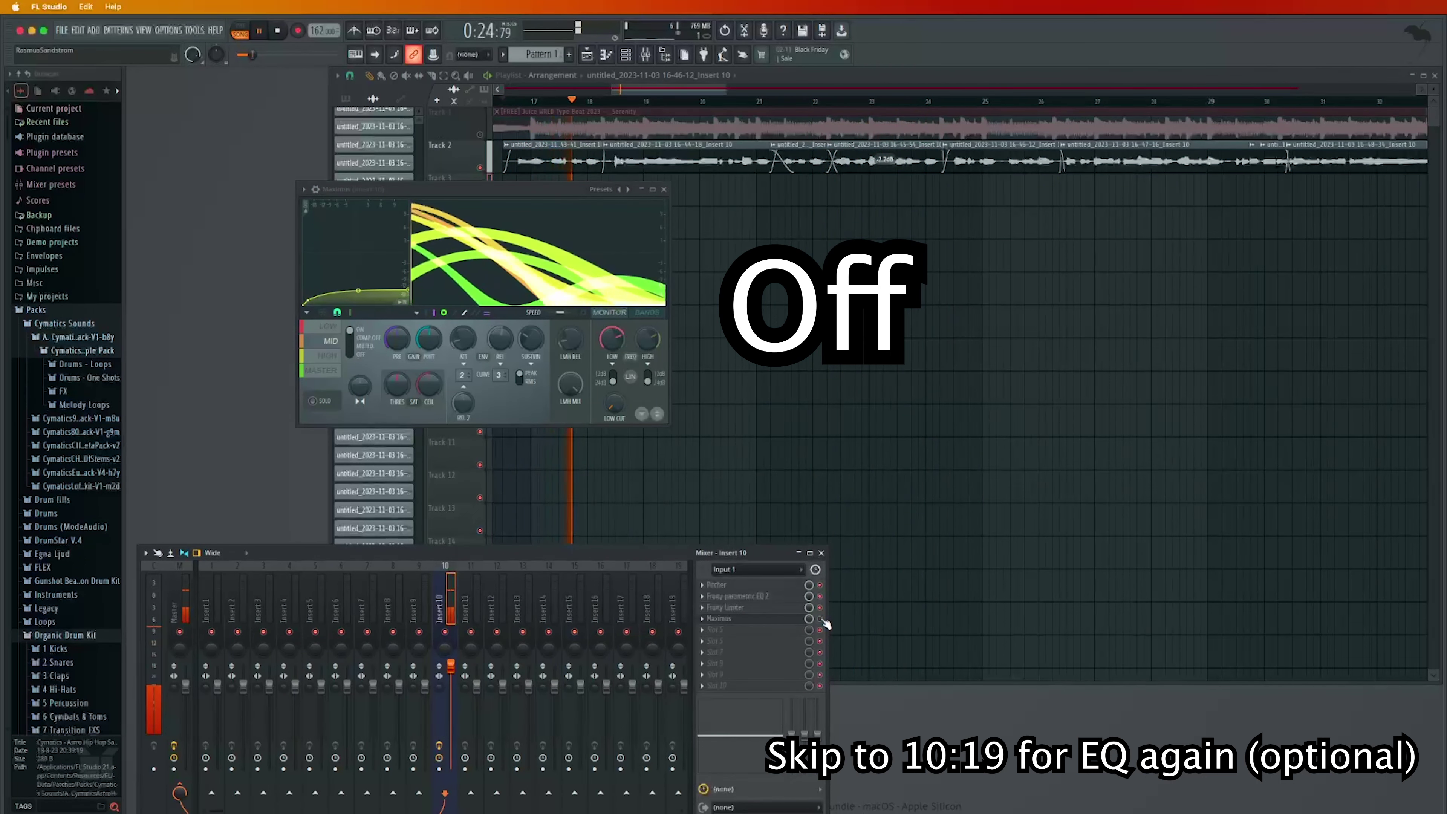
{"action": "key", "text": "space"}
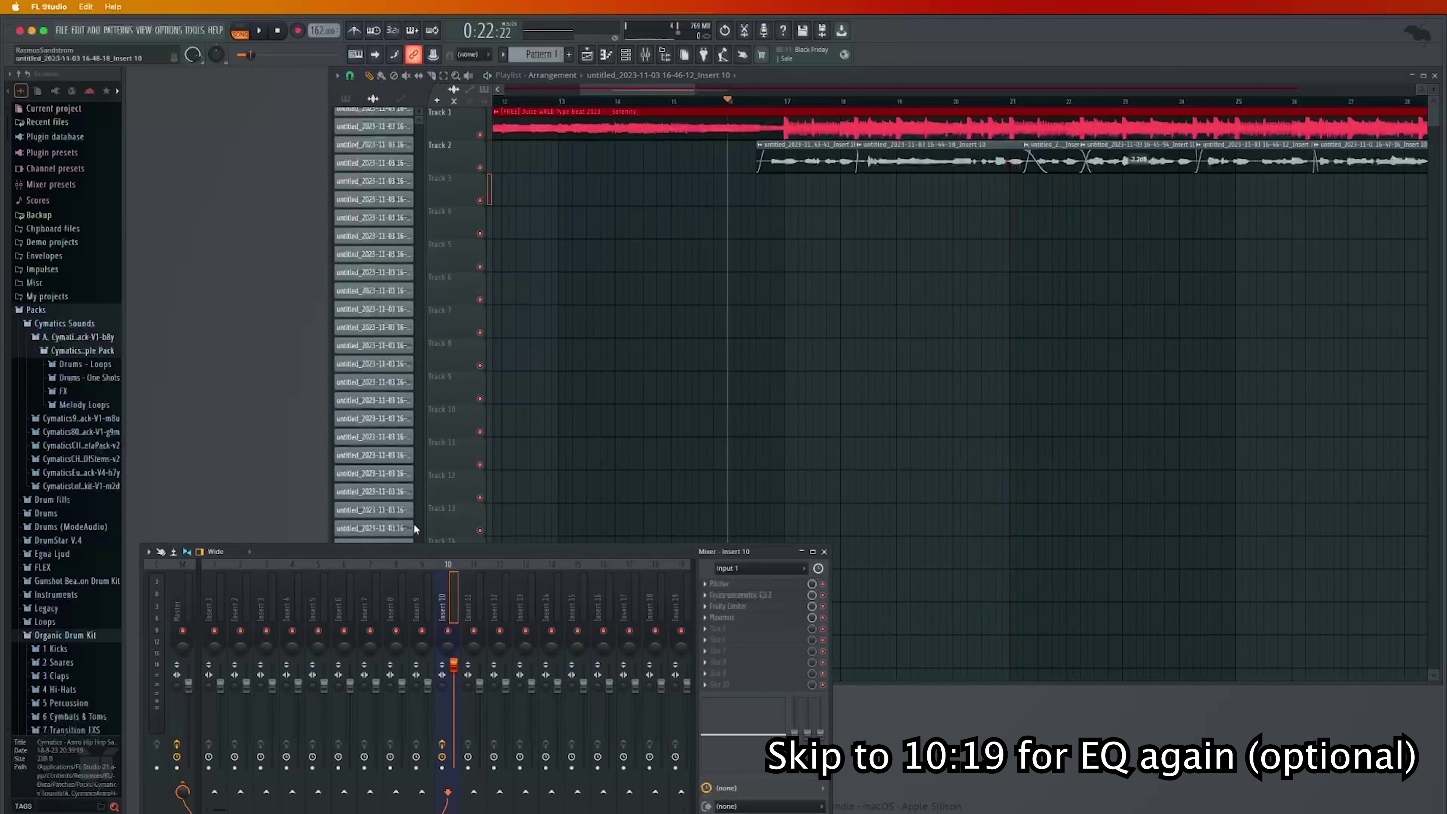
Unmute the beat, play it together with the vocals and balance Insert 10's volume fader slightly above its default level
{"action": "scroll", "coordinate": [614, 105], "scroll_direction": "down", "scroll_amount": 5}
{"action": "key", "text": "space"}
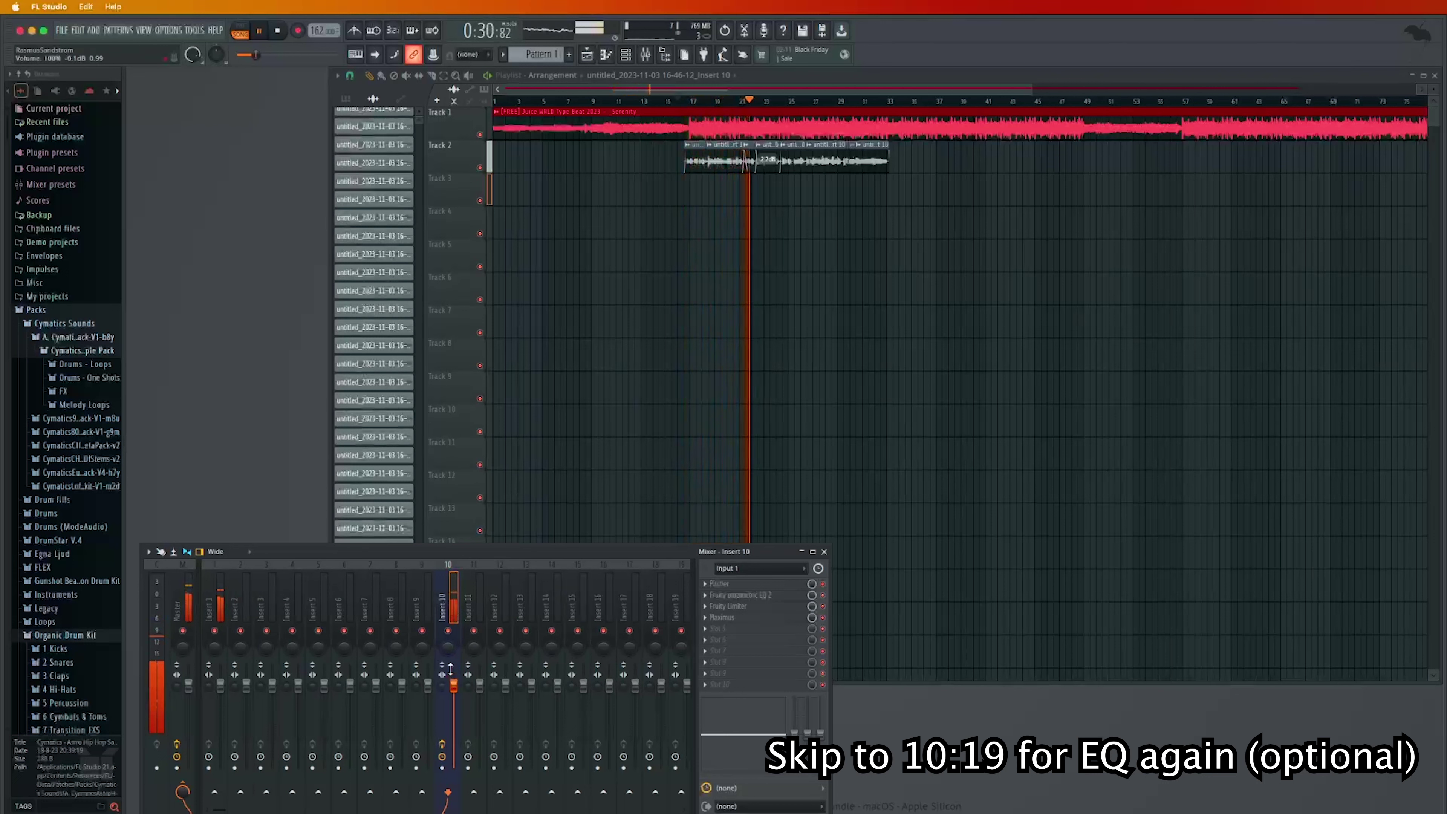
{"action": "mouse_move", "coordinate": [220, 684]}
{"action": "left_mouse_down"}
{"action": "mouse_move", "coordinate": [220, 704]}
{"action": "mouse_move", "coordinate": [220, 684]}
{"action": "left_mouse_up"}
{"action": "left_click_drag", "start_coordinate": [453, 683], "coordinate": [453, 669]}
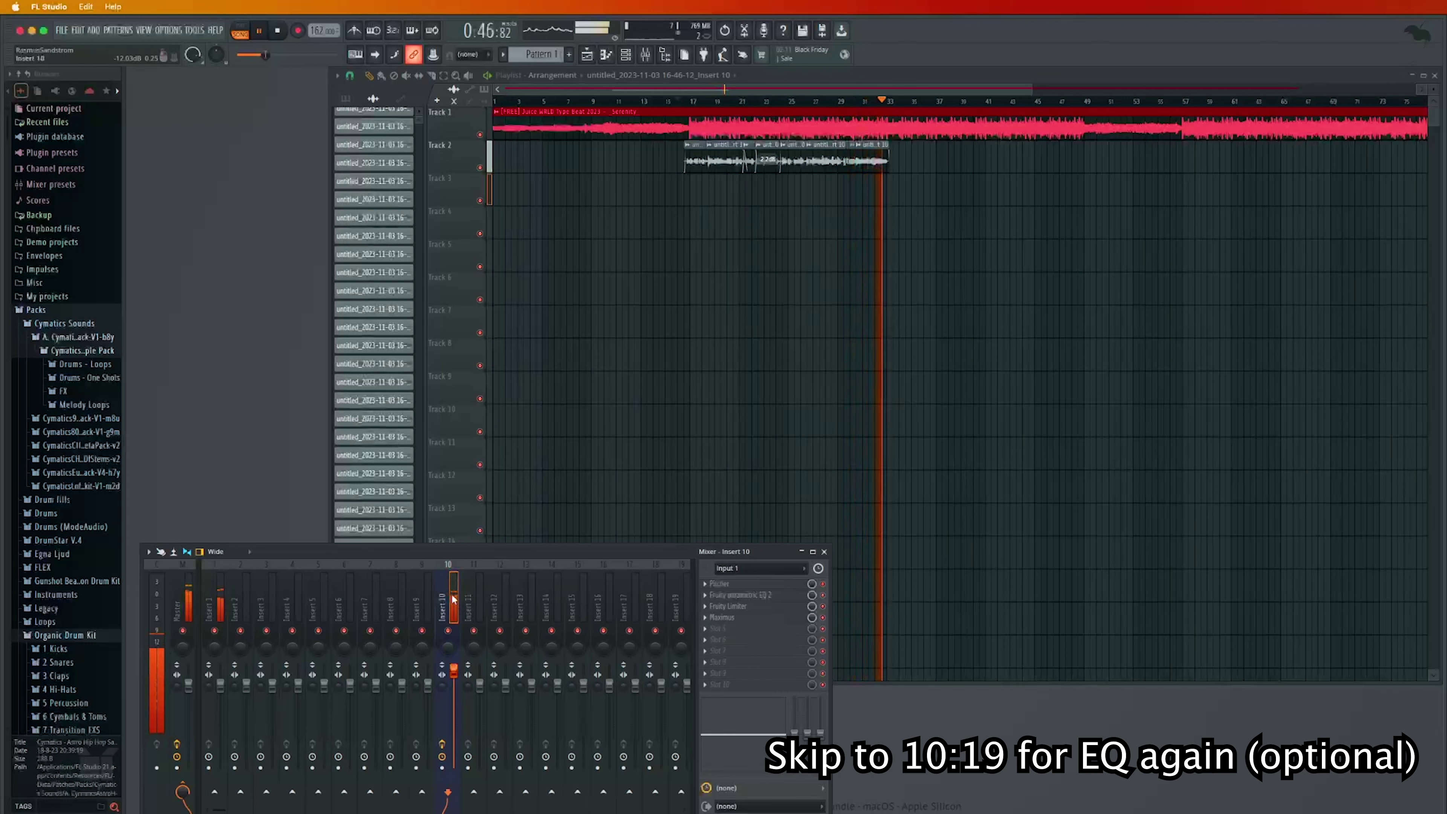
{"action": "key", "text": "space"}
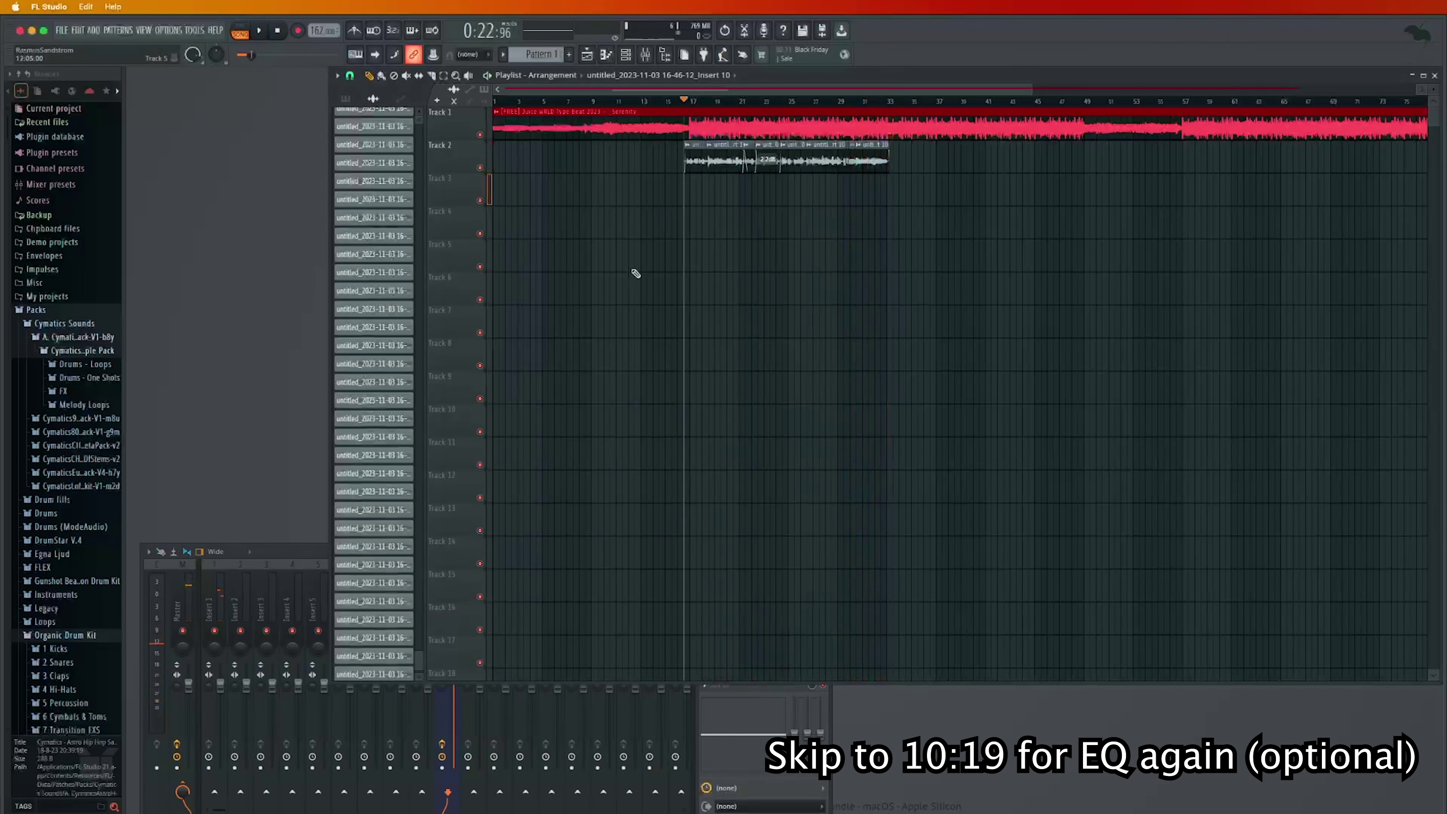
Load a second Fruity Parametric EQ 2 into Insert 10's fifth effect slot
{"action": "left_click", "coordinate": [315, 549]}
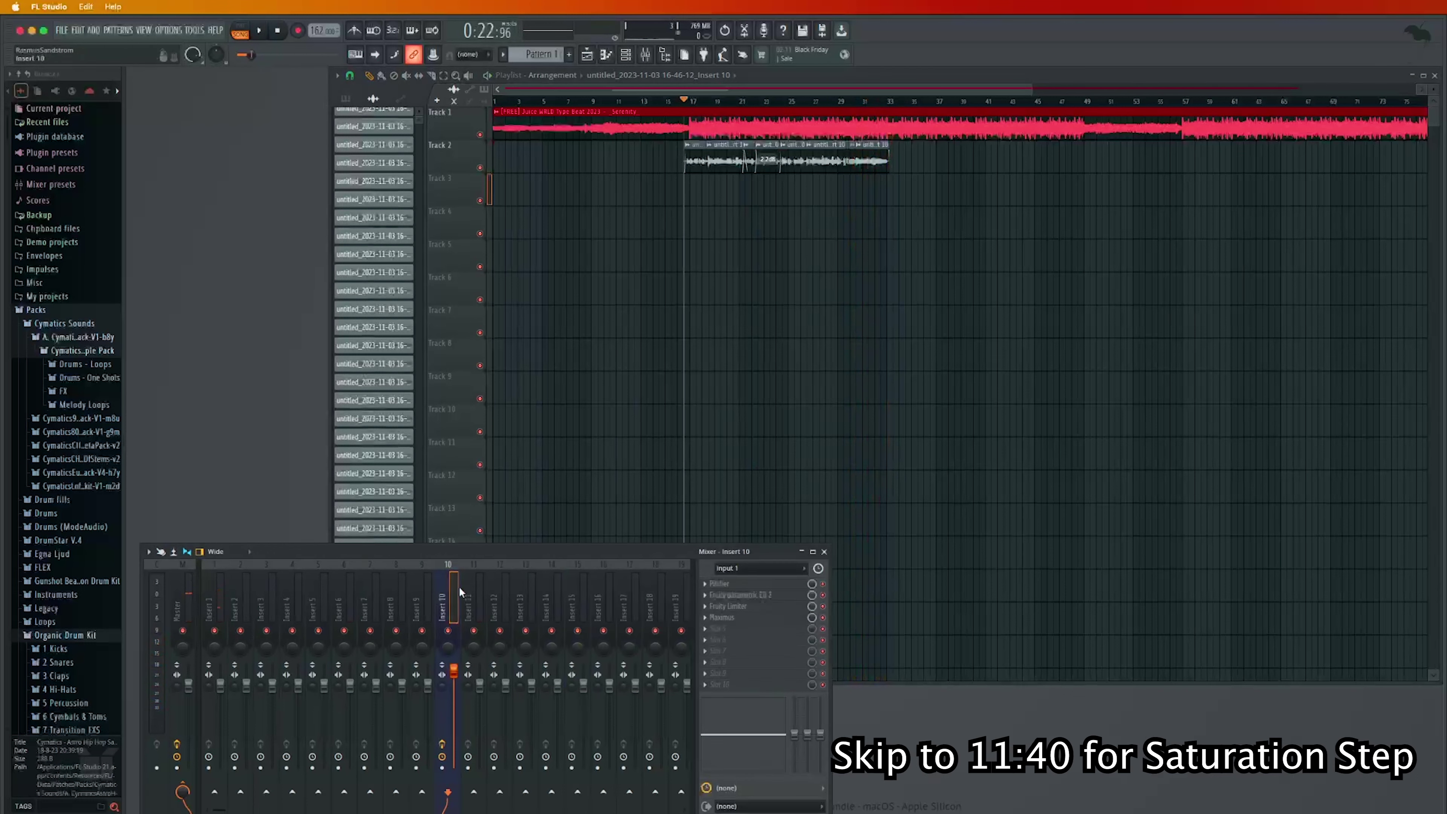
{"action": "left_click", "coordinate": [754, 637]}
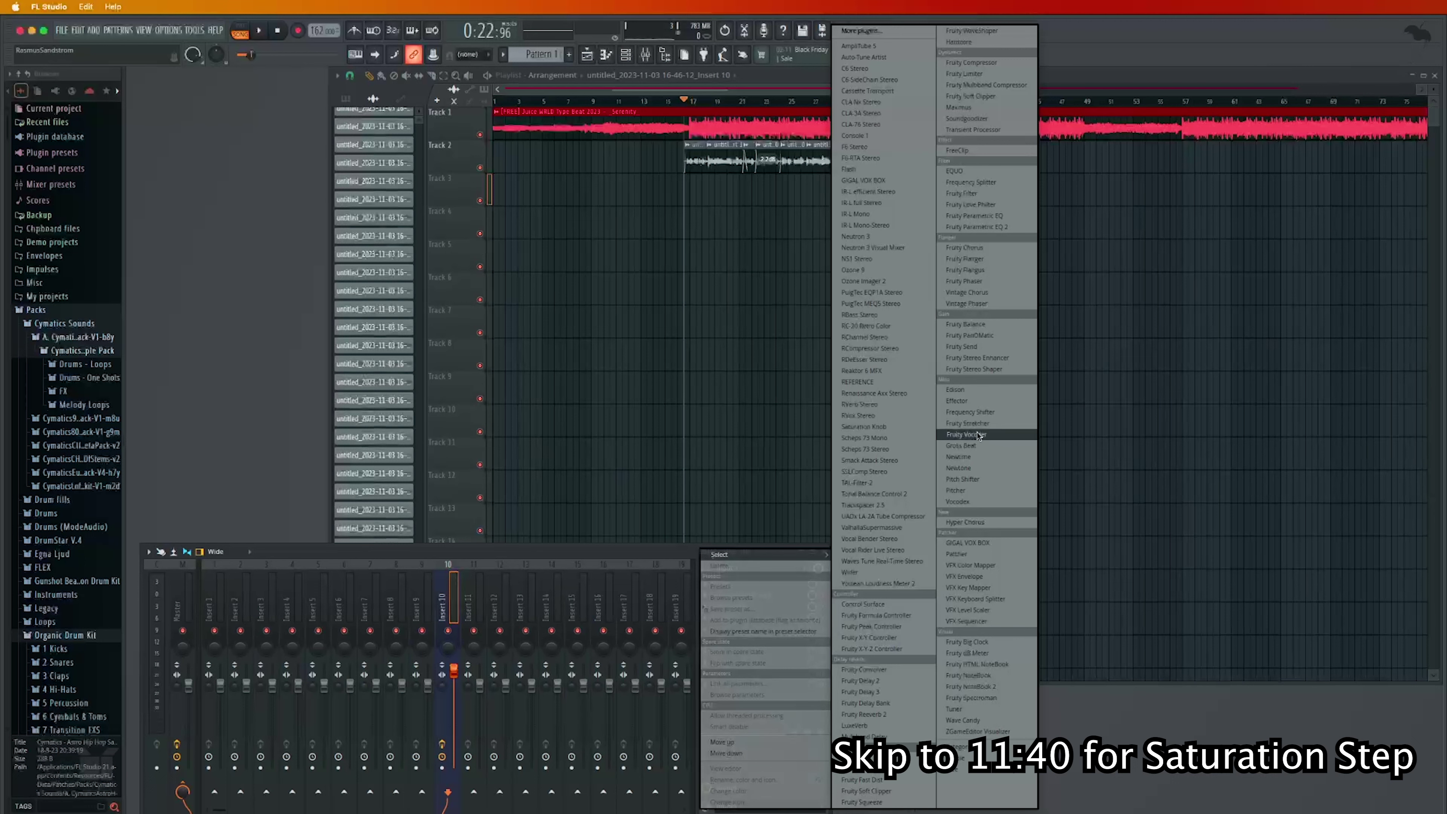
{"action": "left_click", "coordinate": [1000, 228]}
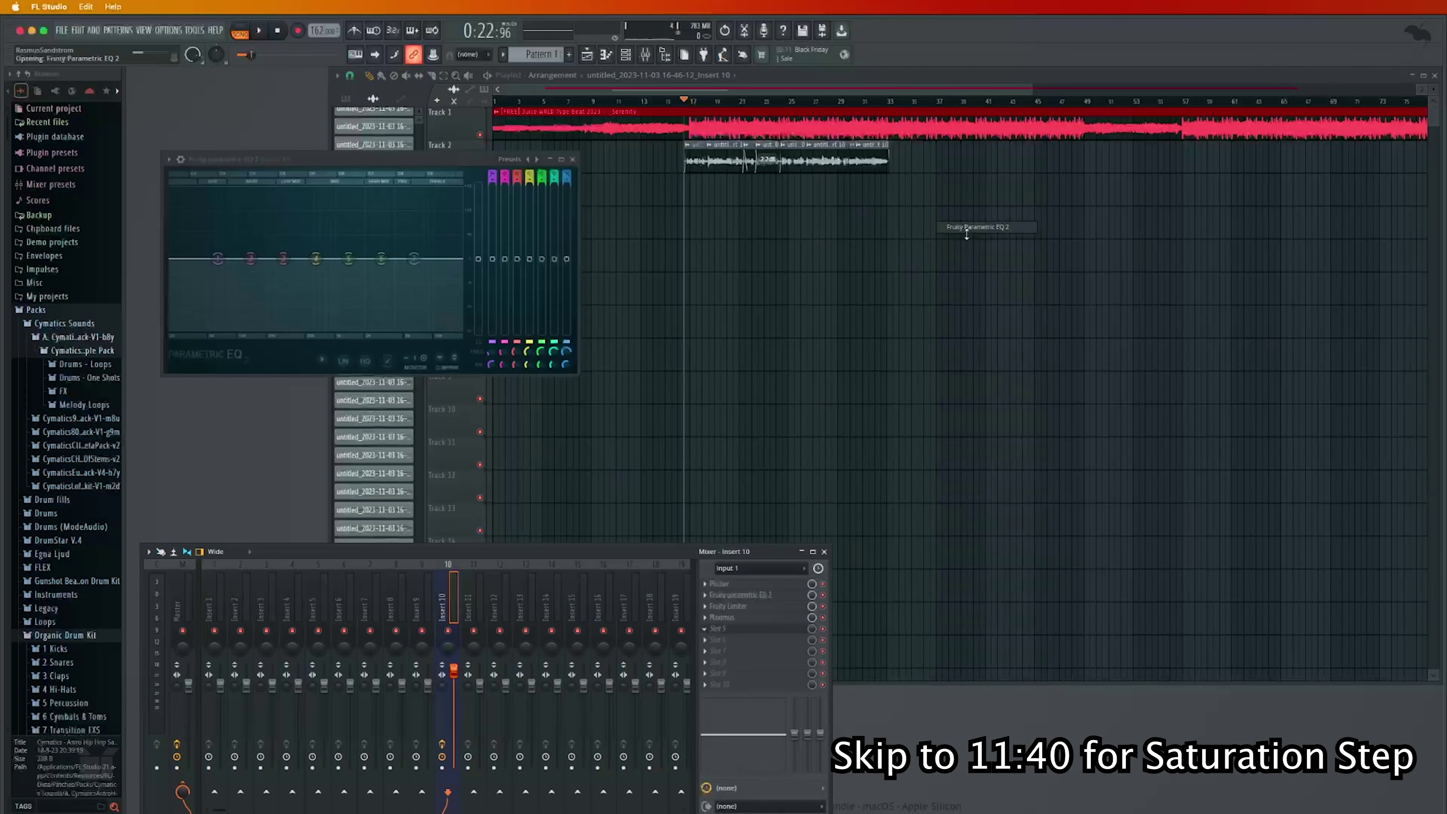
Boost band 3 slightly in the mids and band 5 in the highs, comparing playback with the new EQ on and bypassed
{"action": "left_click_drag", "start_coordinate": [286, 251], "coordinate": [329, 245]}
{"action": "key", "text": "space"}
{"action": "key", "text": "space"}
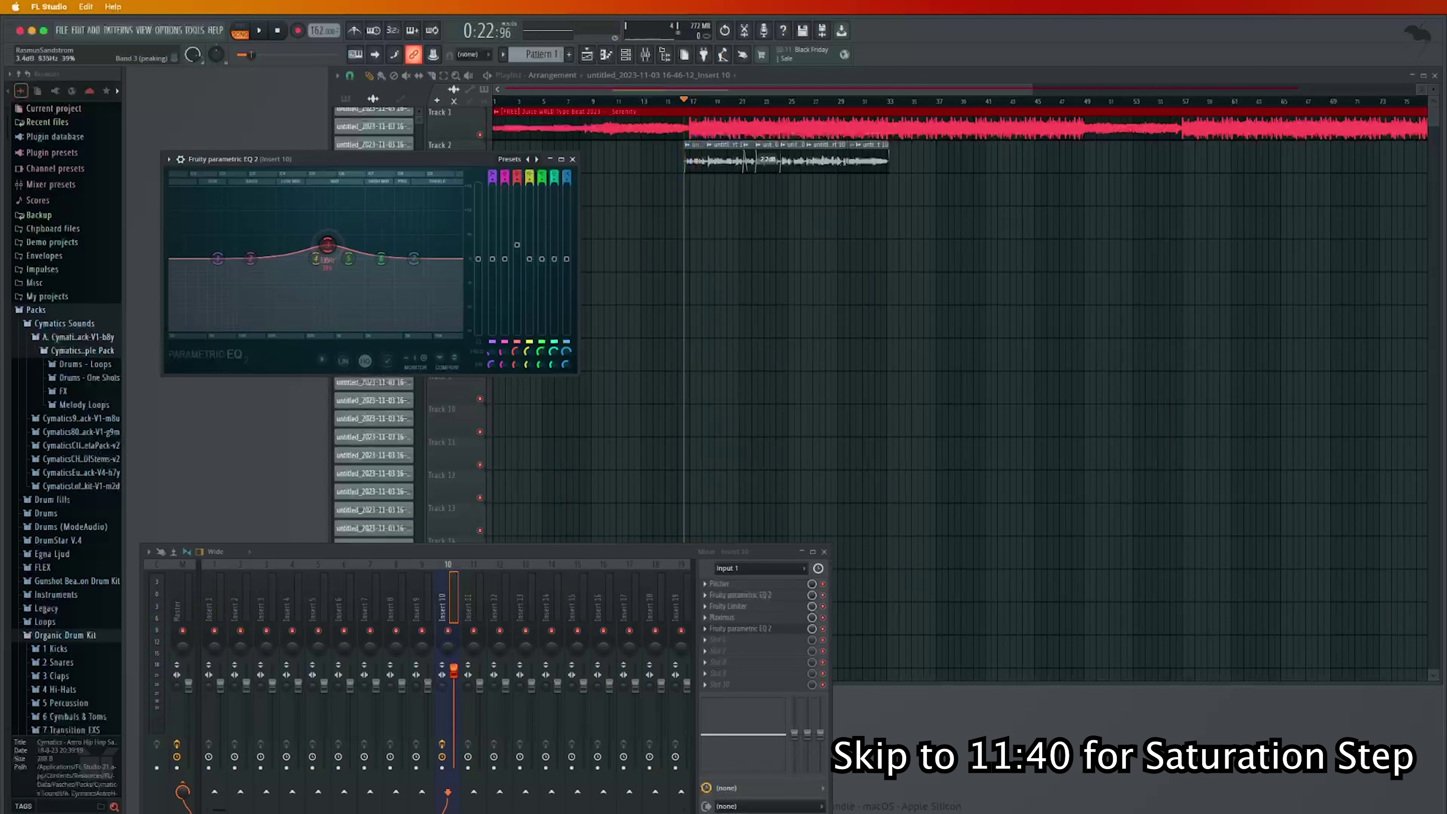
{"action": "key", "text": "space"}
{"action": "left_click_drag", "start_coordinate": [328, 245], "coordinate": [430, 249]}
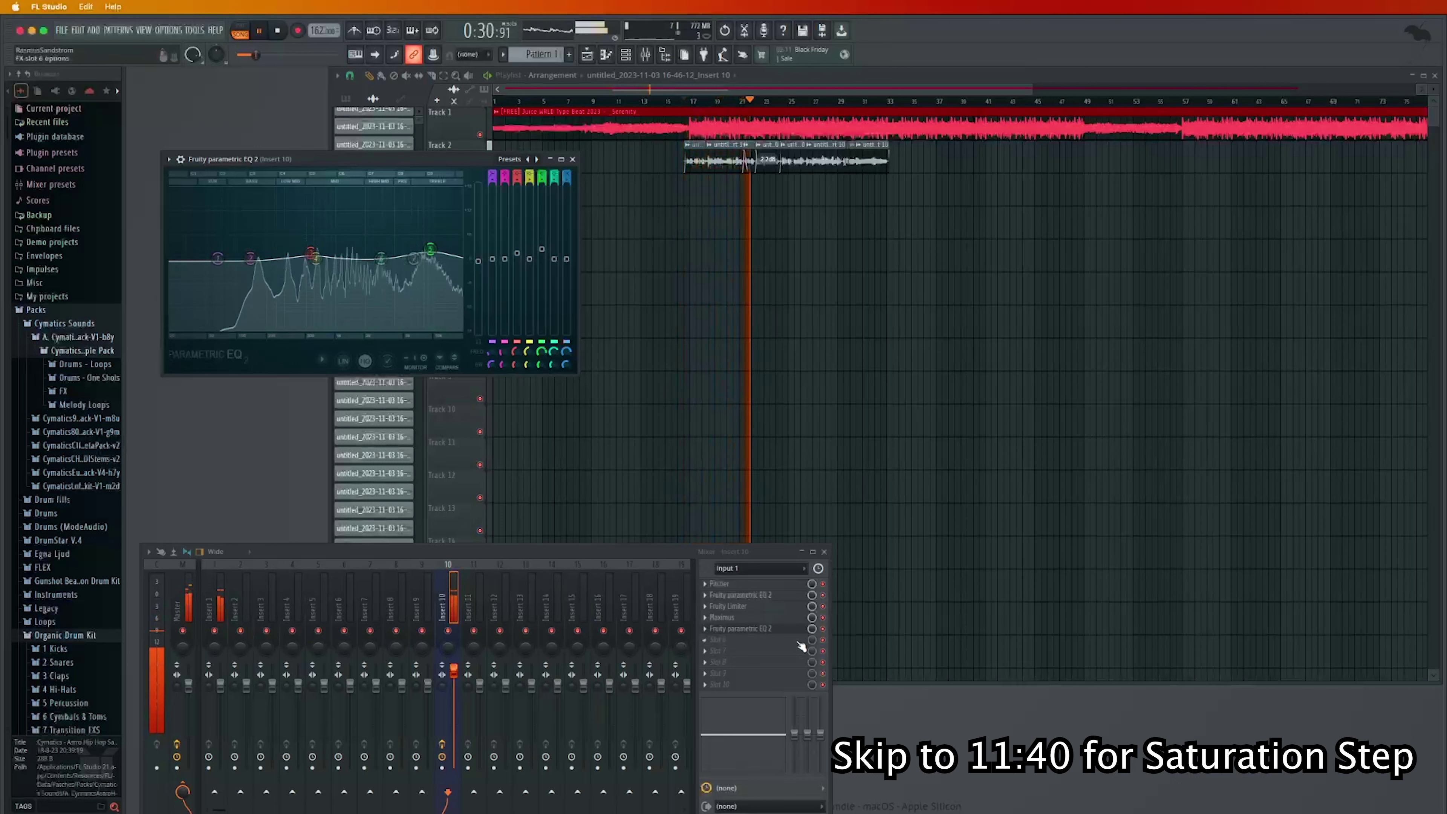
{"action": "left_click", "coordinate": [822, 628]}
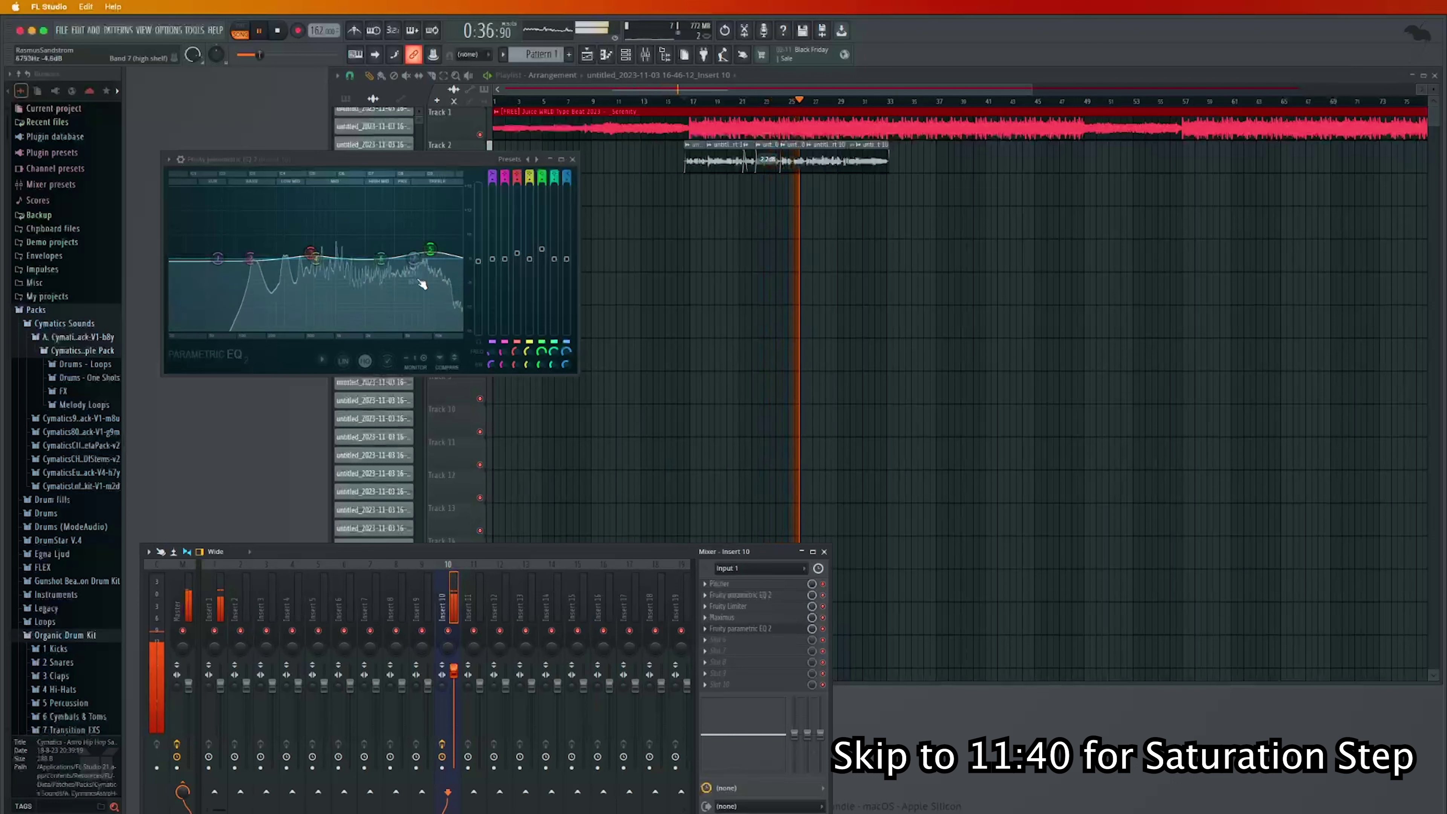
{"action": "key", "text": "space"}
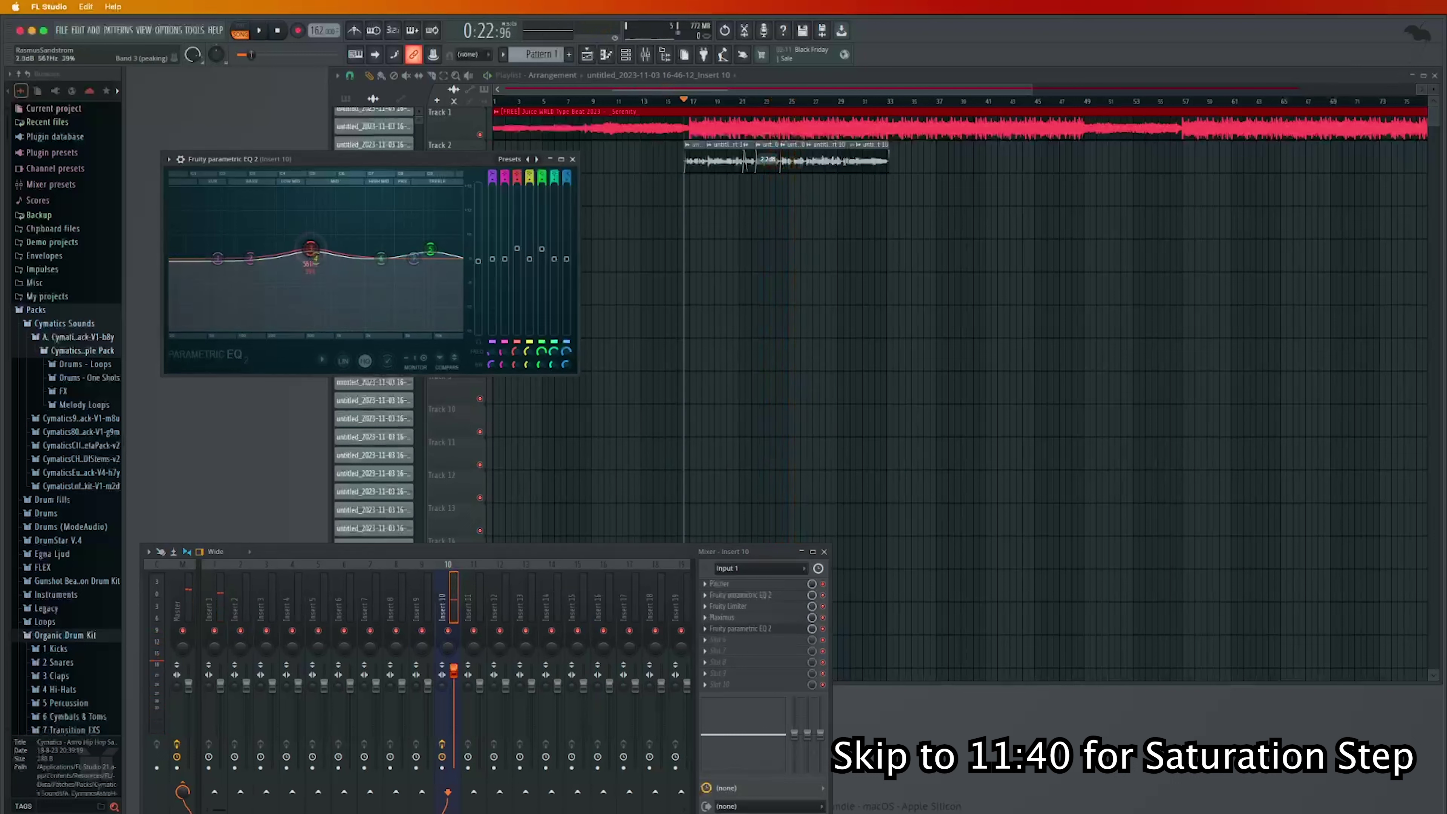
Exaggerate band 3's boost during playback to judge its frequency, reduce it to a slight boost and fine-tune band 5 in the highs
{"action": "left_click_drag", "start_coordinate": [311, 227], "coordinate": [312, 218]}
{"action": "key", "text": "space"}
{"action": "key", "text": "space"}
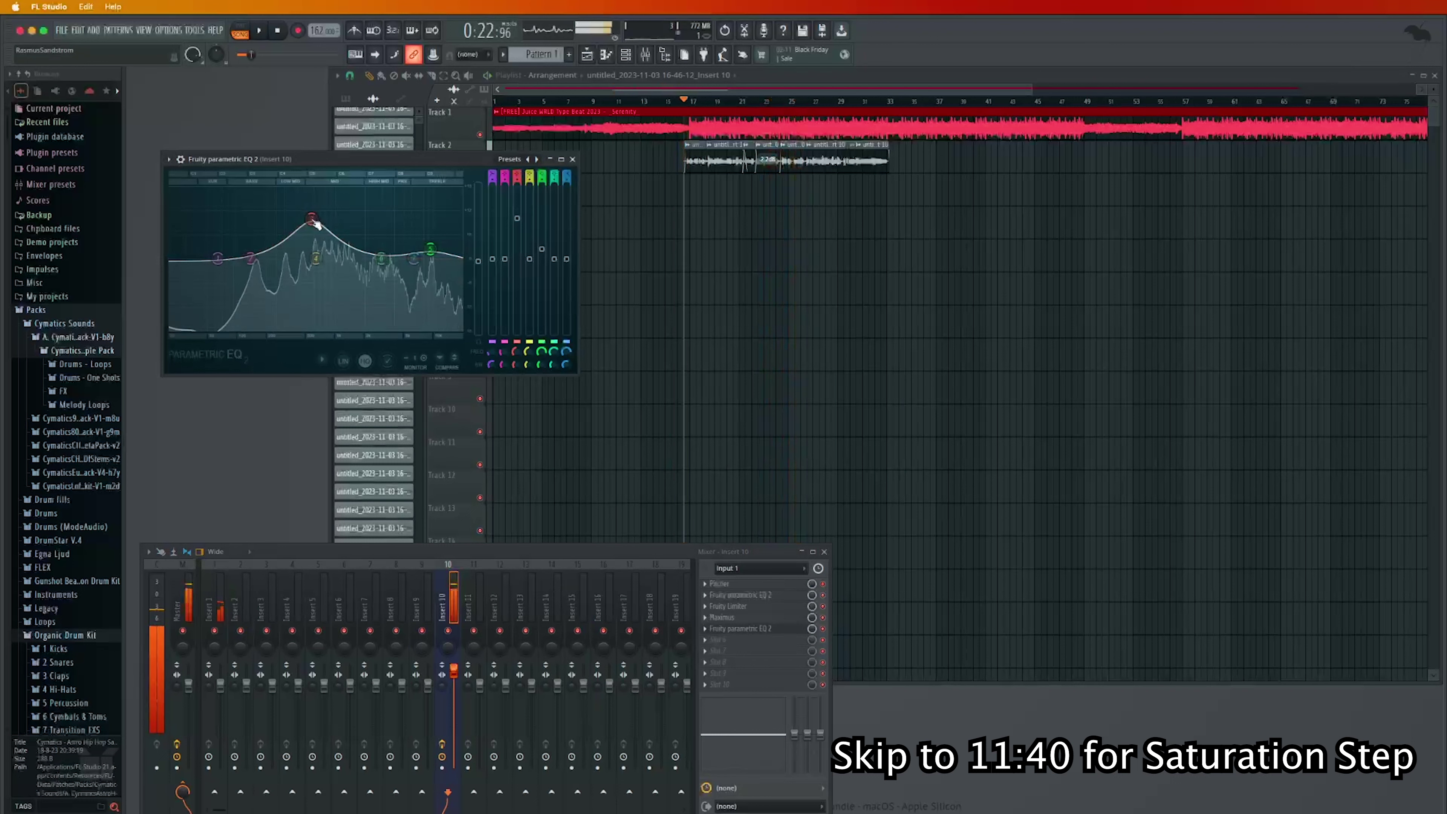
{"action": "key", "text": "space"}
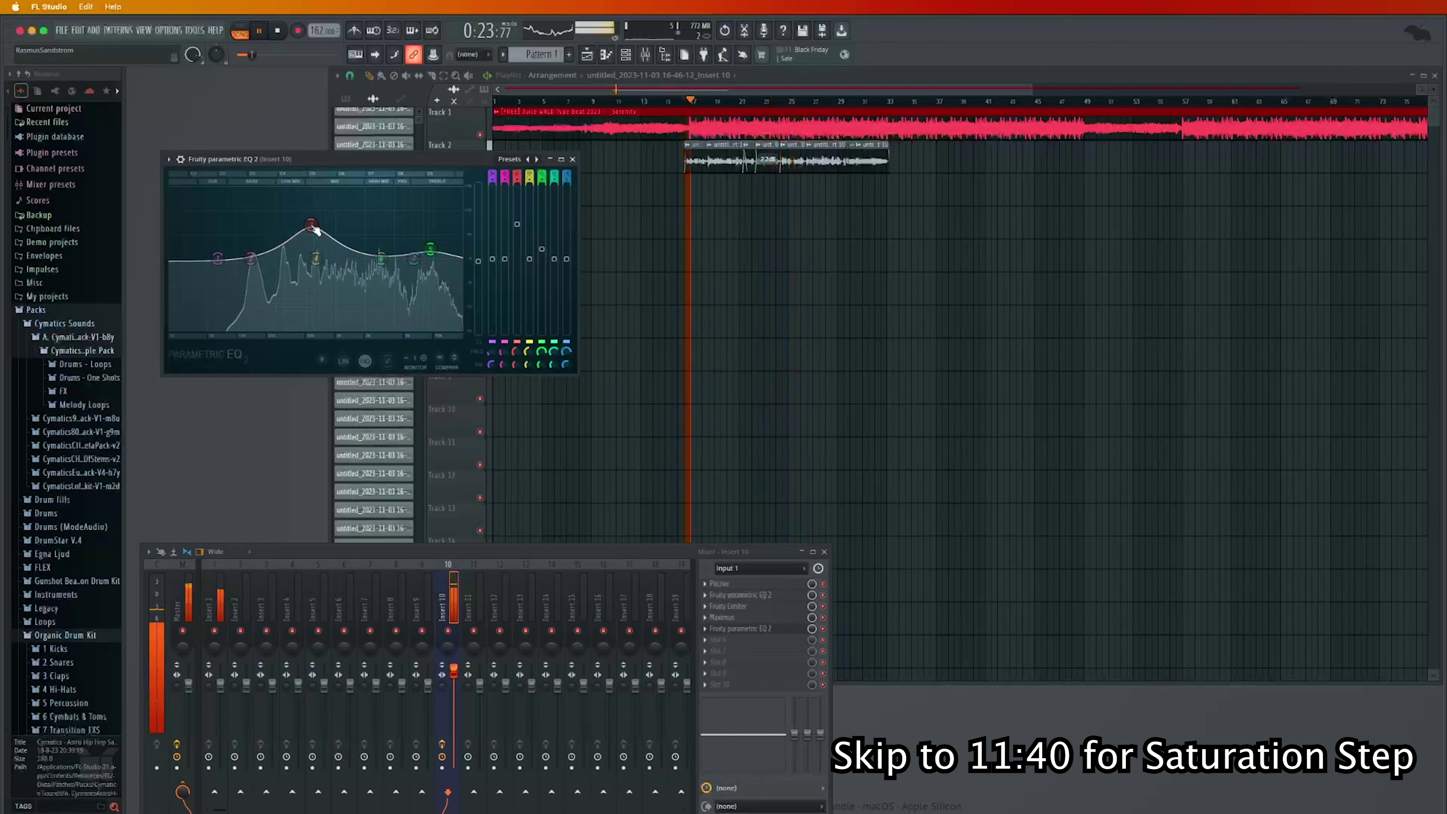
{"action": "left_click_drag", "start_coordinate": [311, 223], "coordinate": [310, 222]}
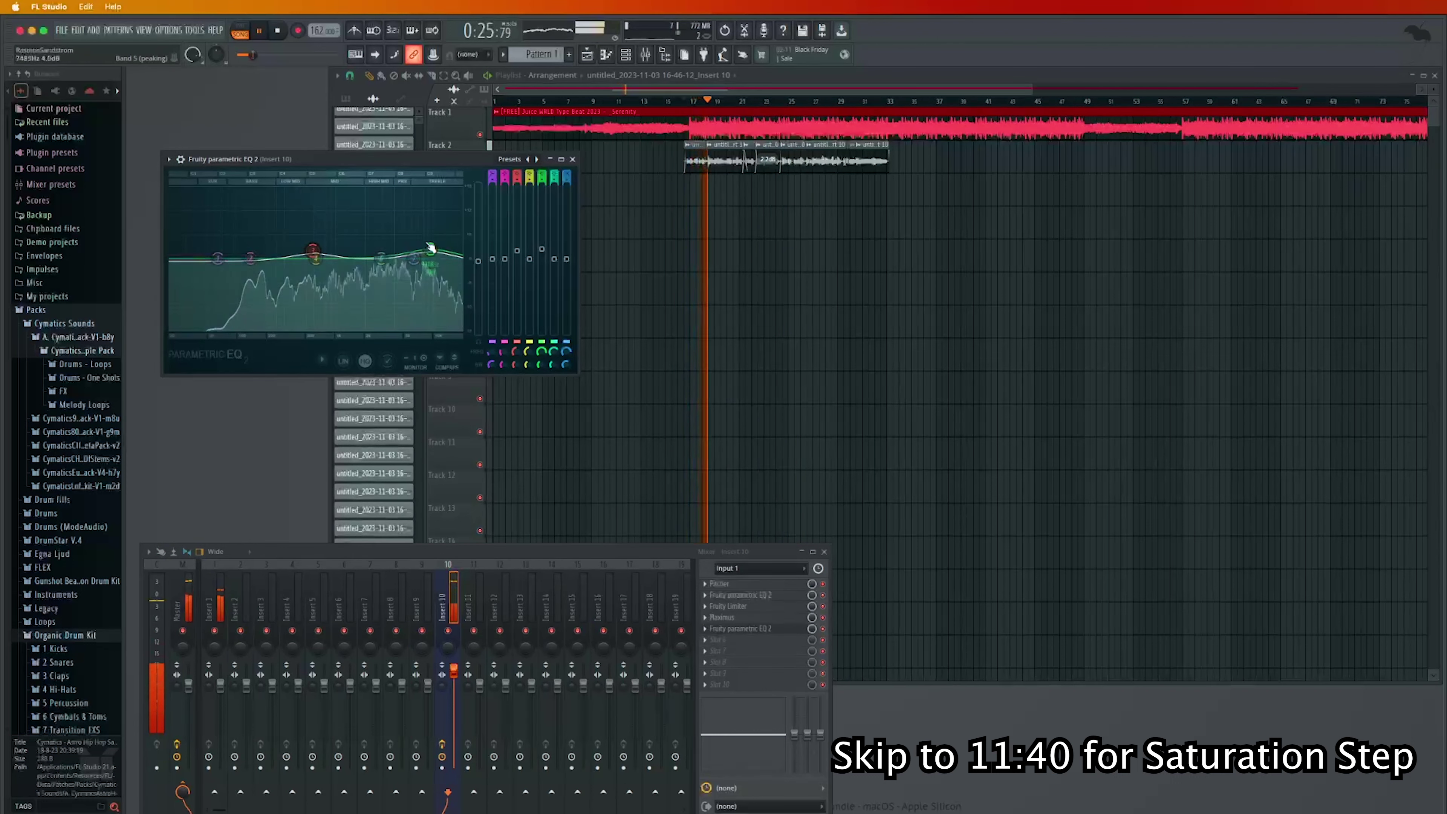
{"action": "mouse_move", "coordinate": [430, 248]}
{"action": "left_mouse_down"}
{"action": "mouse_move", "coordinate": [431, 193]}
{"action": "mouse_move", "coordinate": [431, 249]}
{"action": "left_mouse_up"}
{"action": "key", "text": "space"}
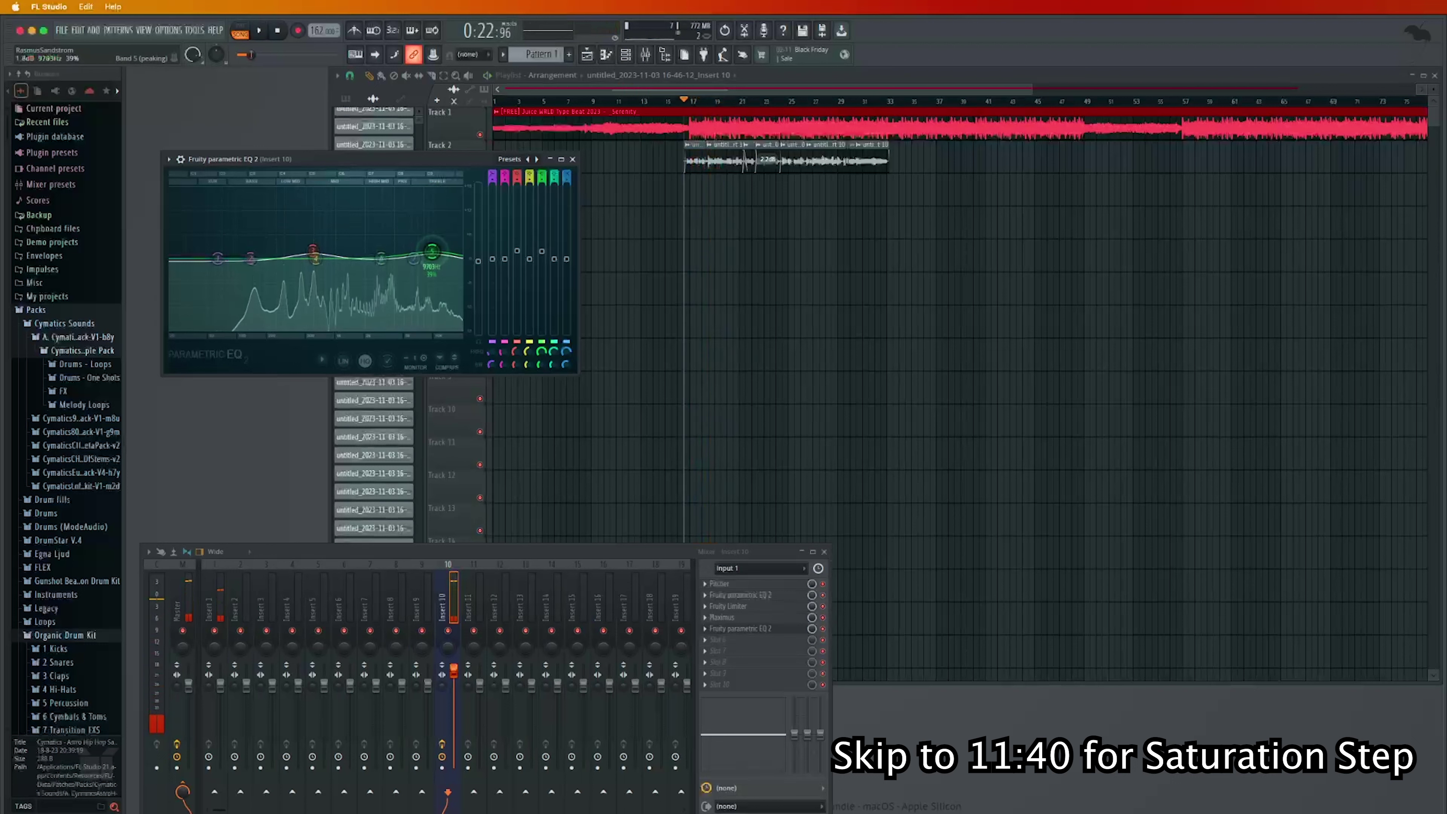
Play the vocals with the beat to hear the second EQ, closing Fruity Parametric EQ 2 along the way
{"action": "key", "text": "space"}
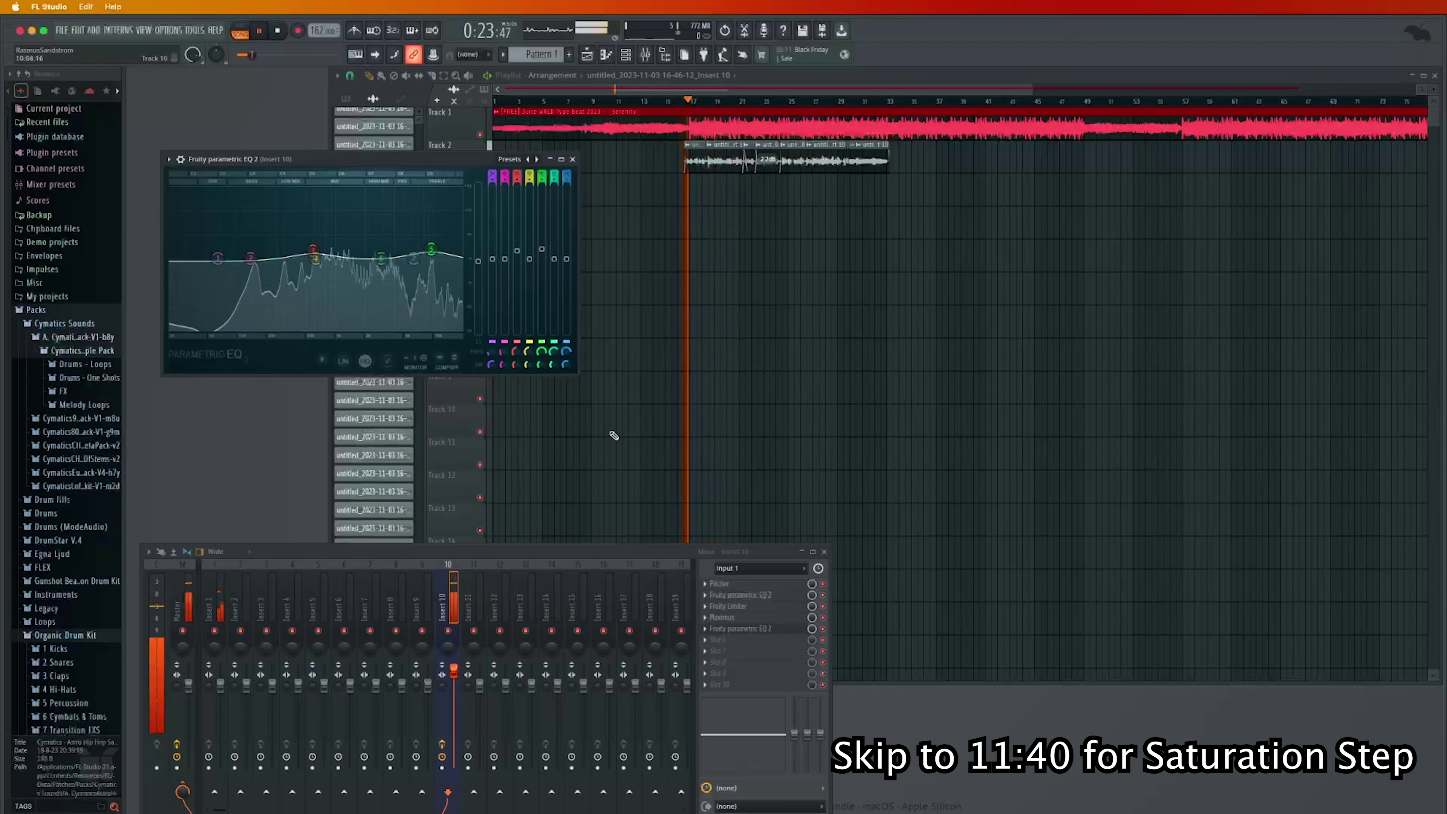
{"action": "key", "text": "space"}
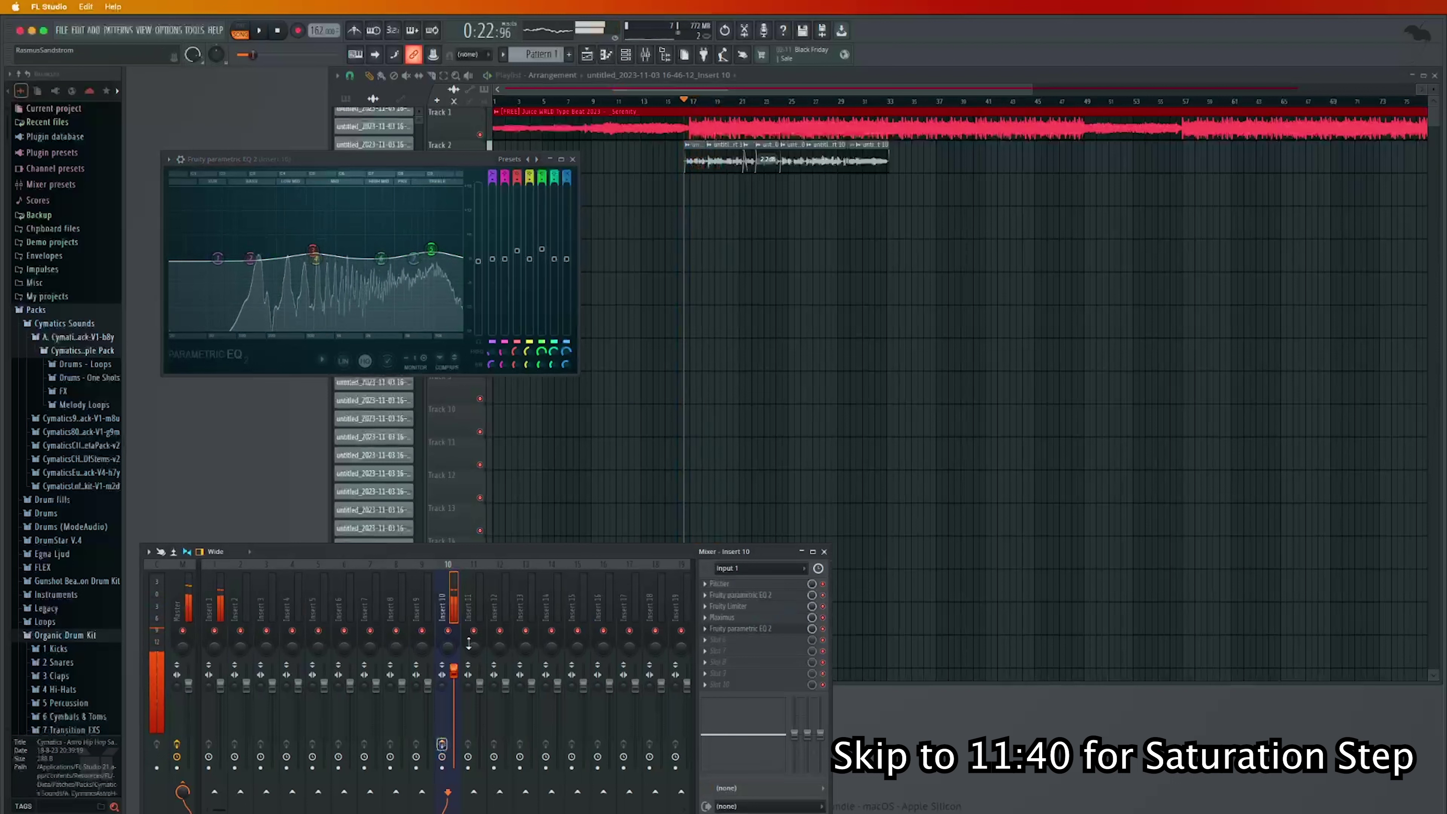
{"action": "left_click", "coordinate": [573, 160]}
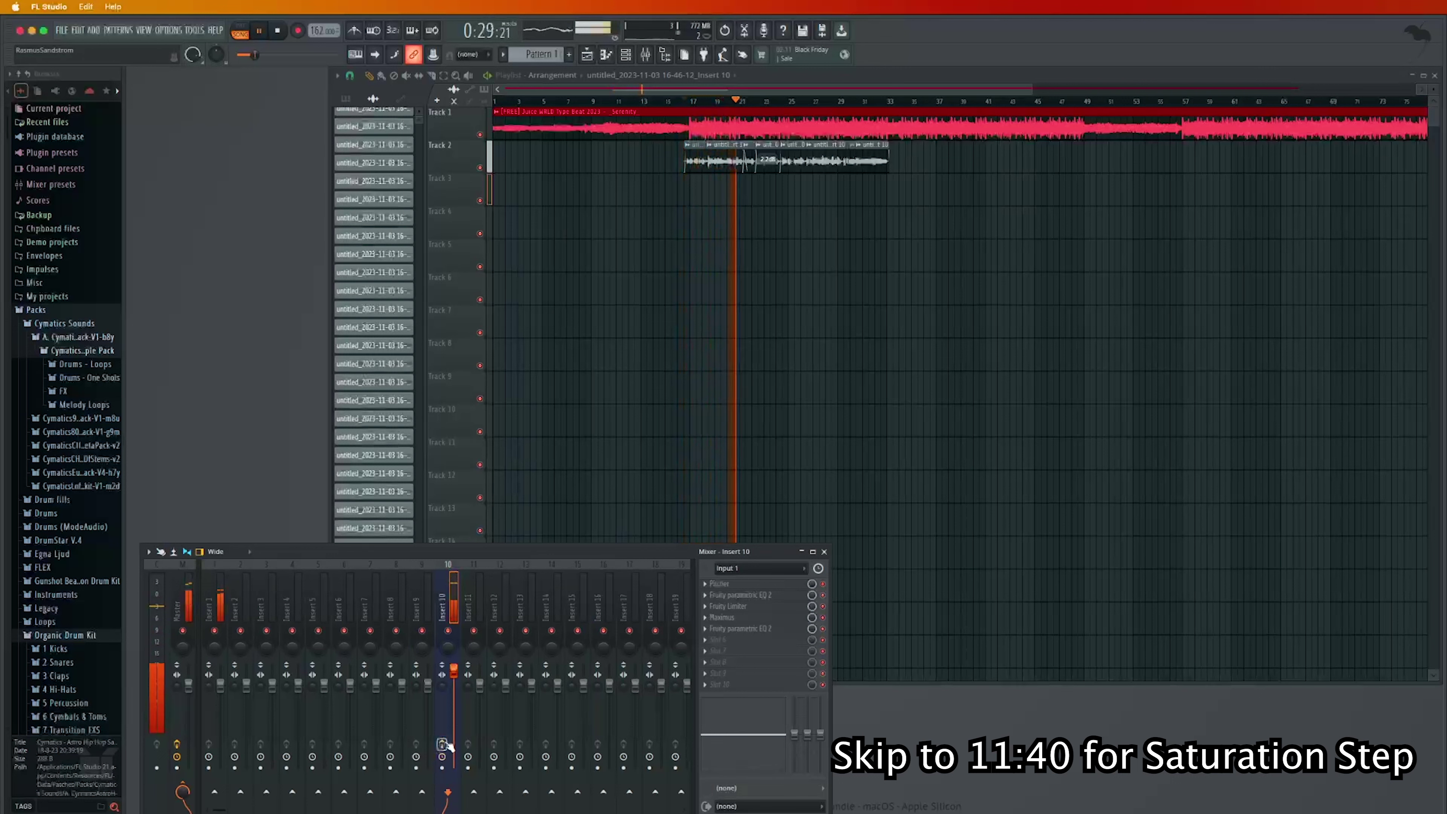
{"action": "key", "text": "space"}
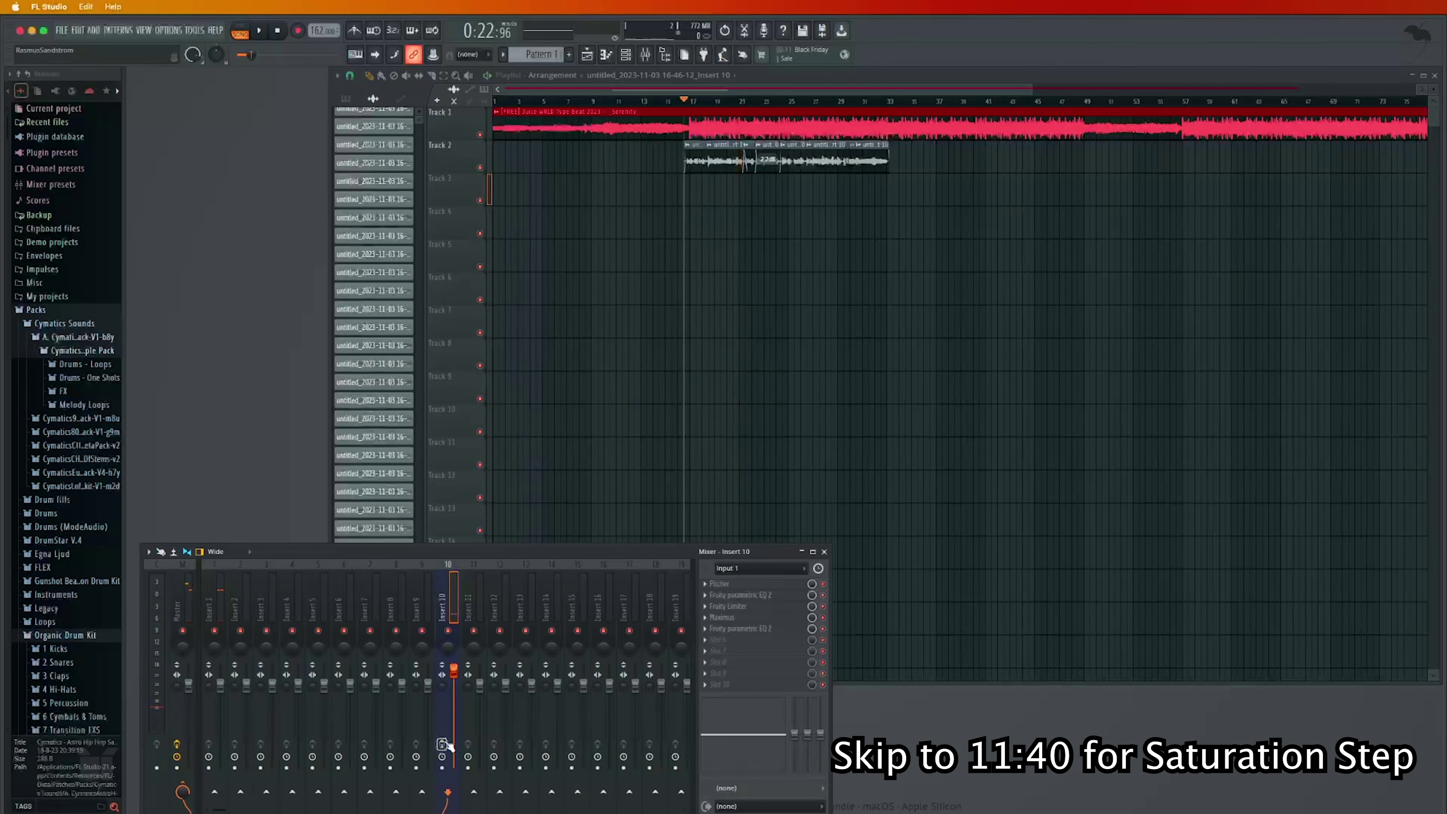
{"action": "key", "text": "space"}
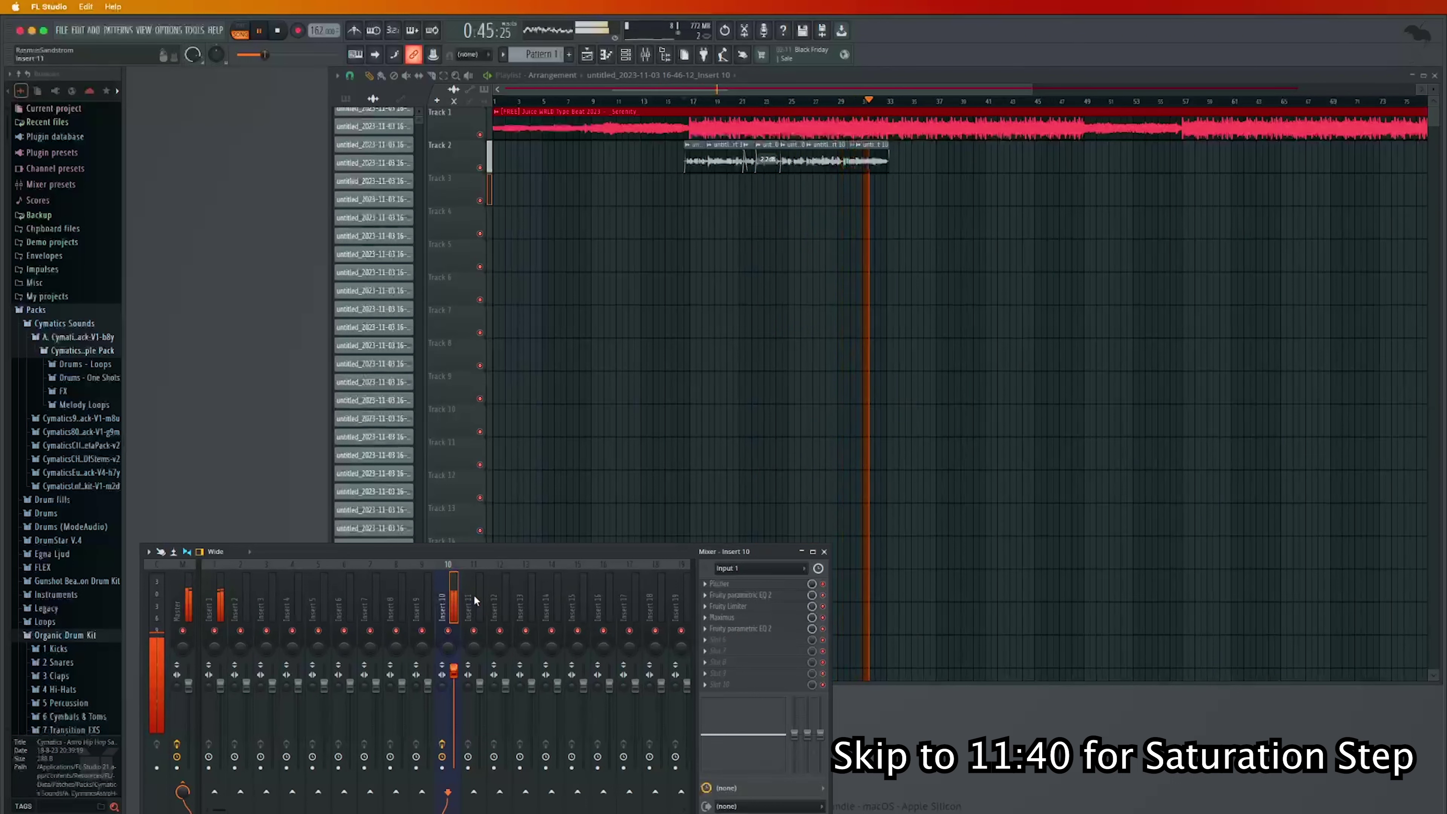
{"action": "key", "text": "space"}
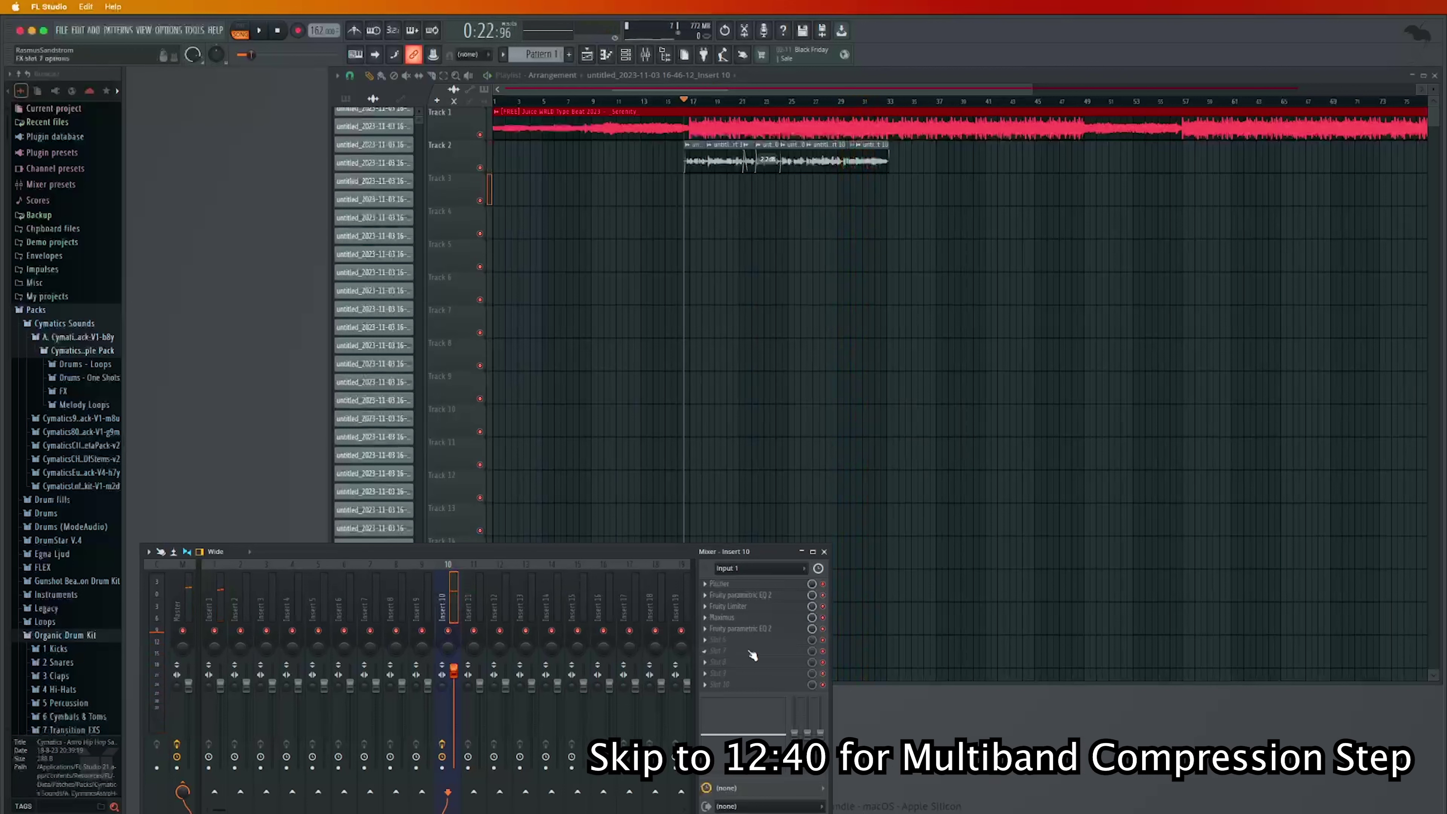
Load Fruity Fast Dist into Insert 10's sixth effect slot and apply one of its presets
{"action": "left_click", "coordinate": [769, 649]}
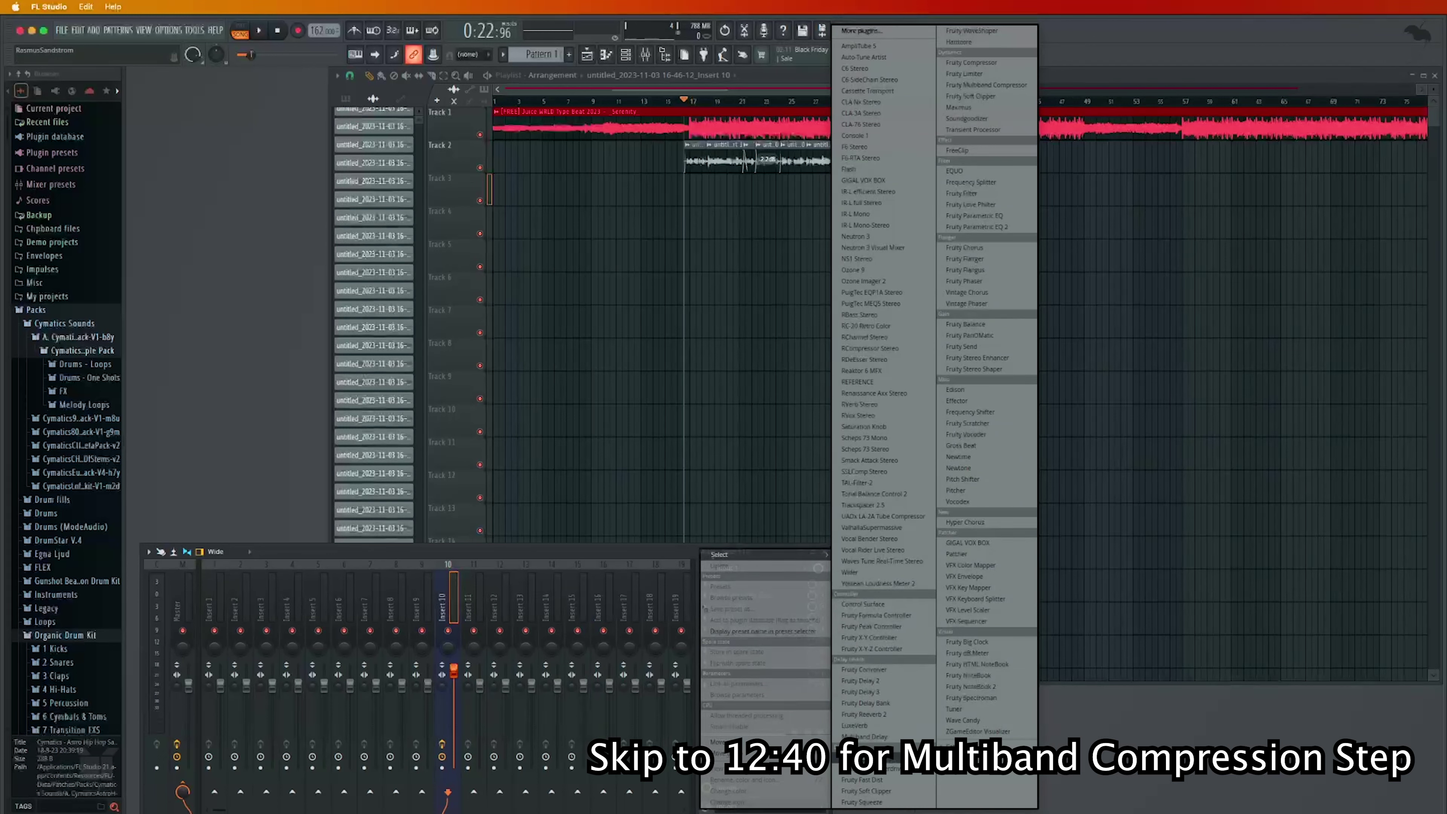
{"action": "left_click", "coordinate": [879, 780]}
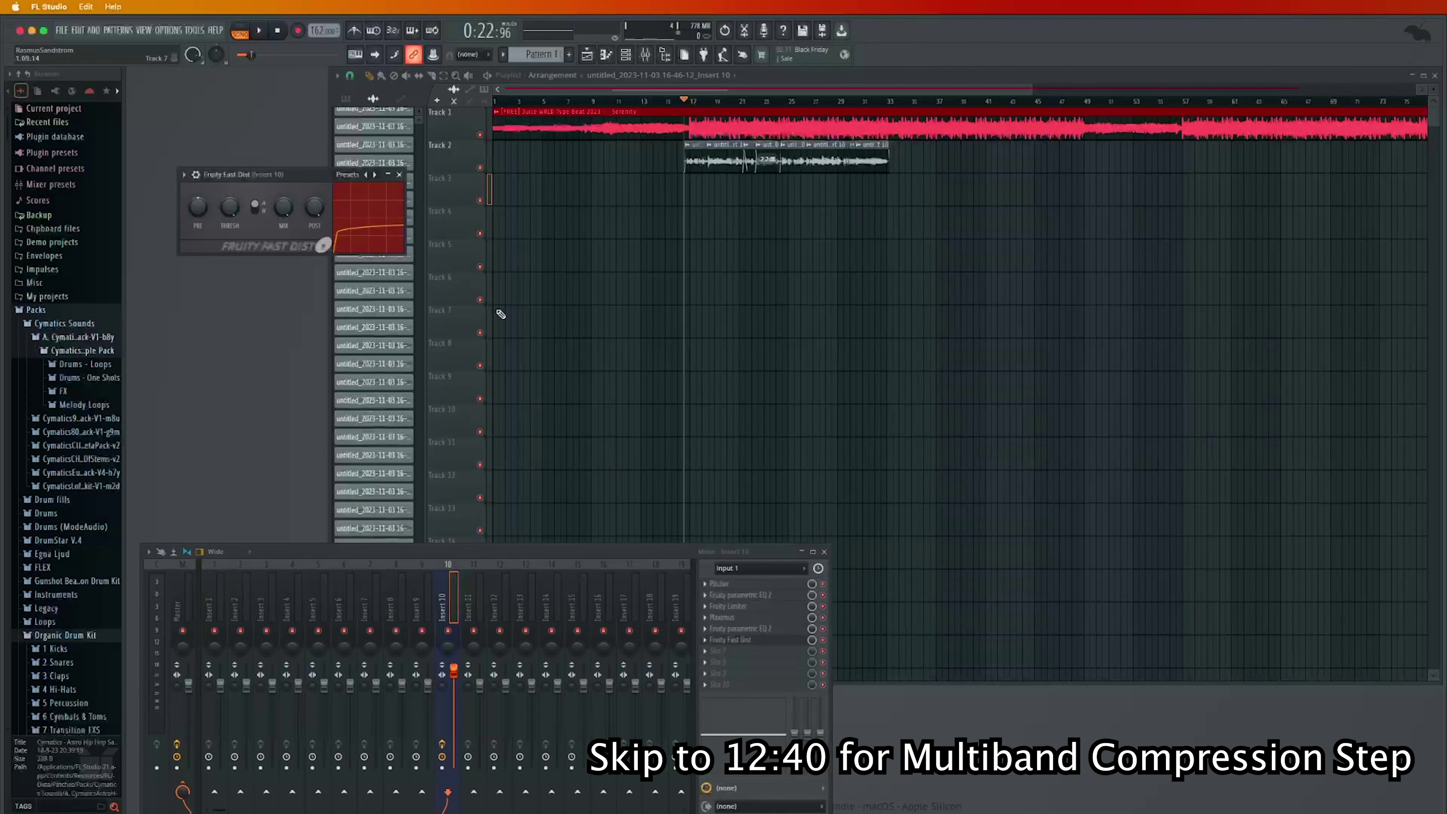
{"action": "left_click", "coordinate": [348, 175]}
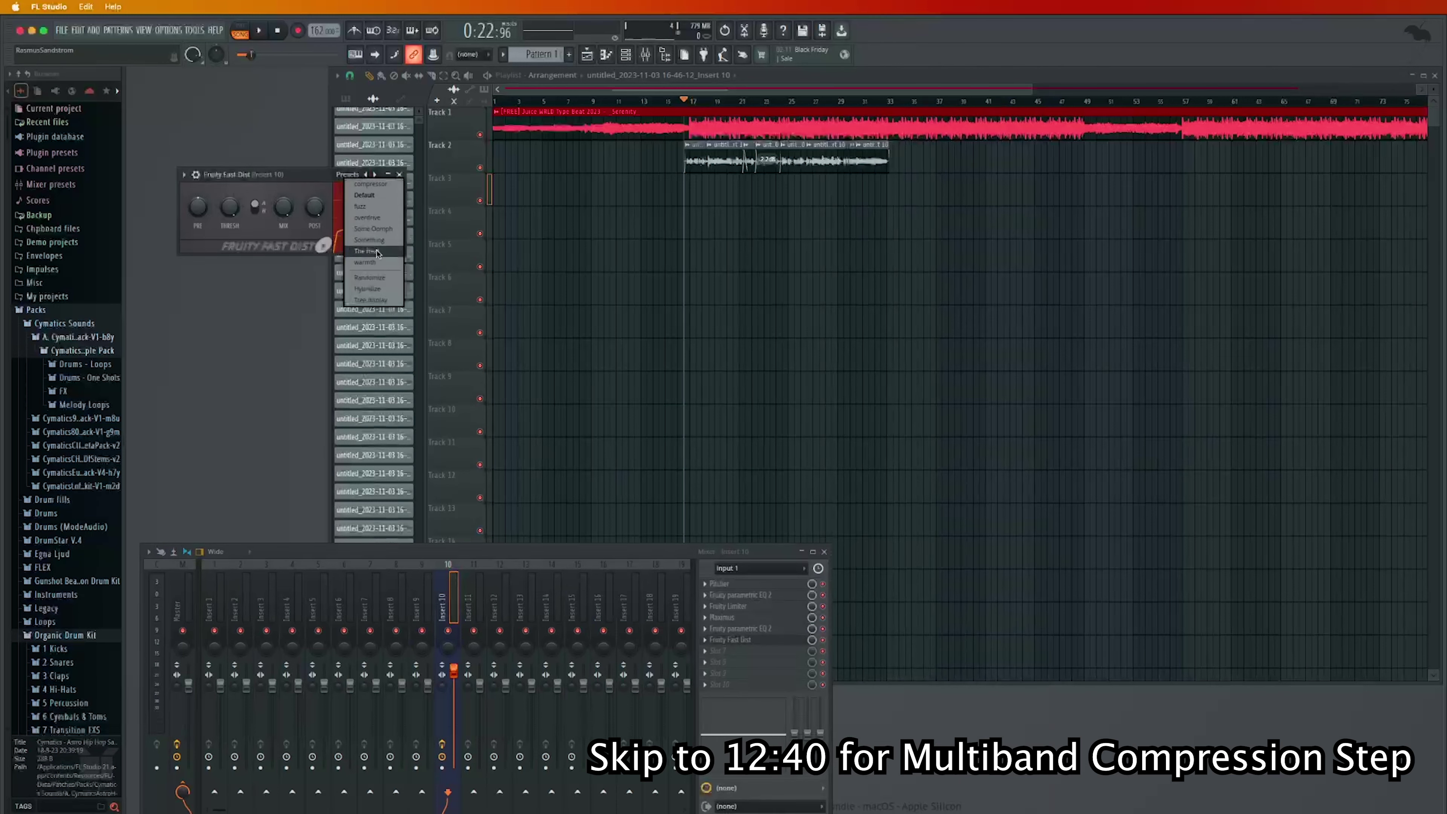
{"action": "left_click", "coordinate": [376, 228]}
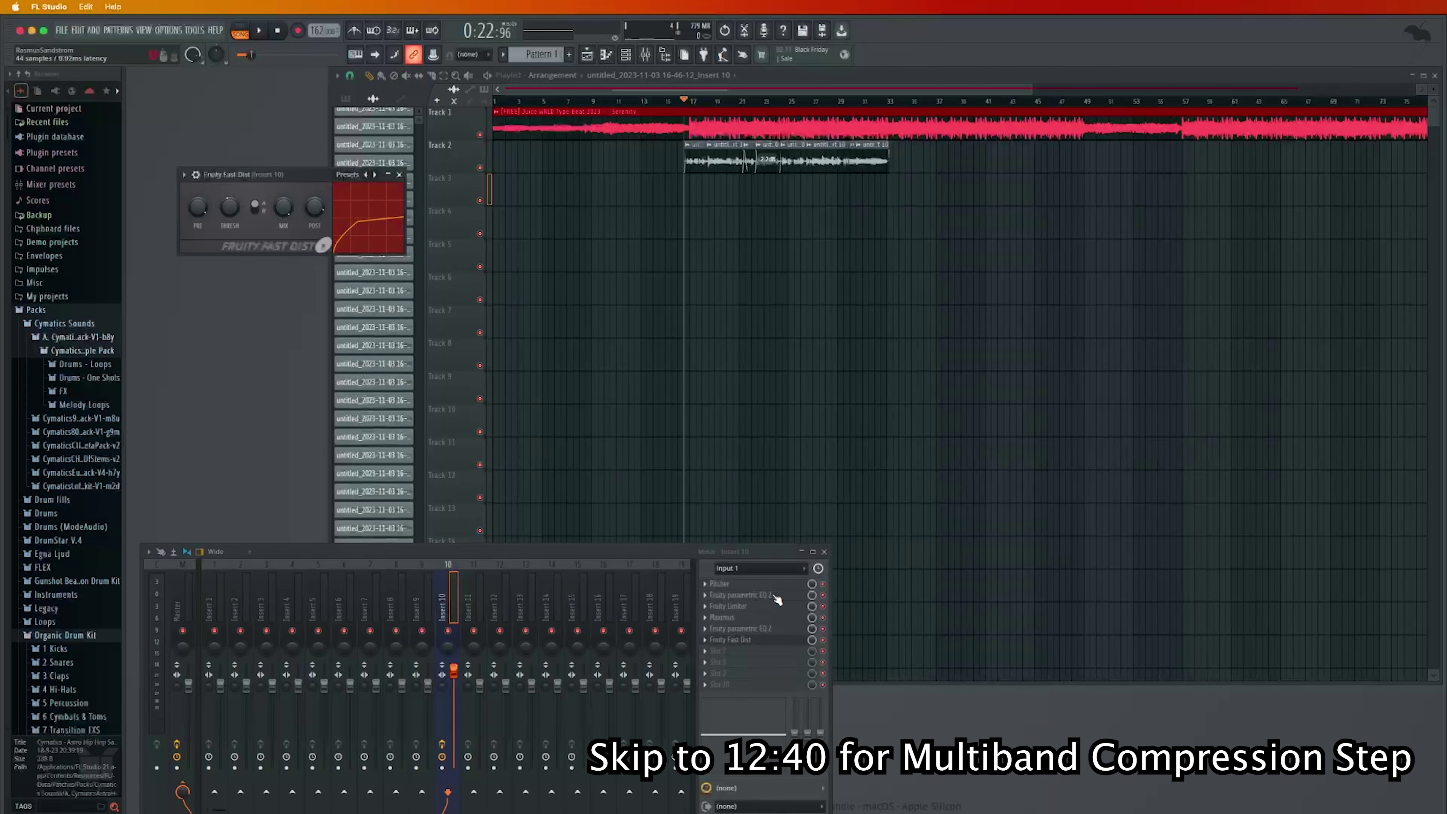
Lower Fruity Fast Dist's wet mix to 53% during playback, then mute the beat on Track 1 and replay the vocals alone
{"action": "key", "text": "space"}
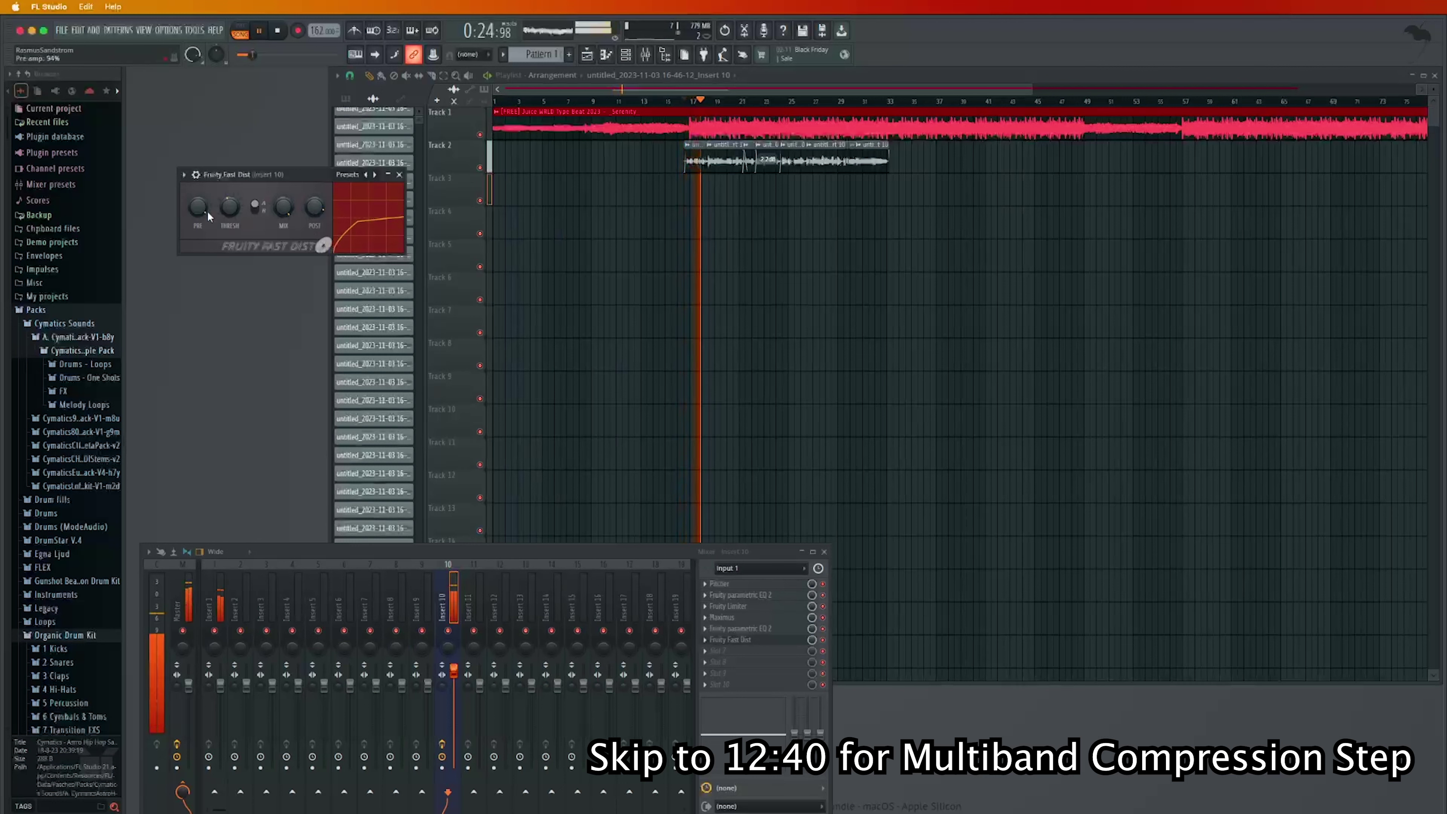
{"action": "left_click_drag", "start_coordinate": [290, 209], "coordinate": [290, 260]}
{"action": "key", "text": "space"}
{"action": "left_click", "coordinate": [481, 135]}
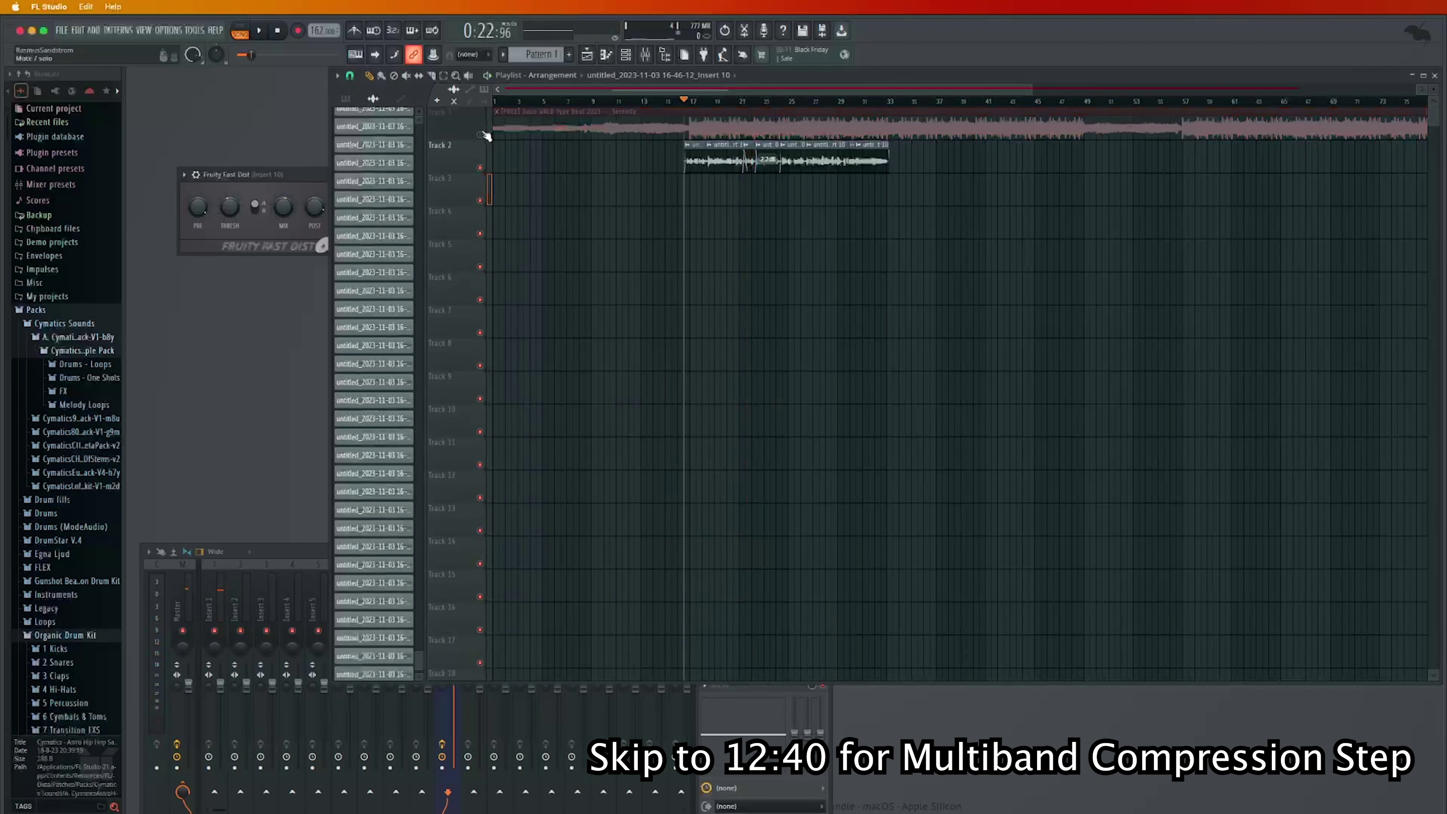
{"action": "left_click", "coordinate": [275, 184]}
{"action": "key", "text": "space"}
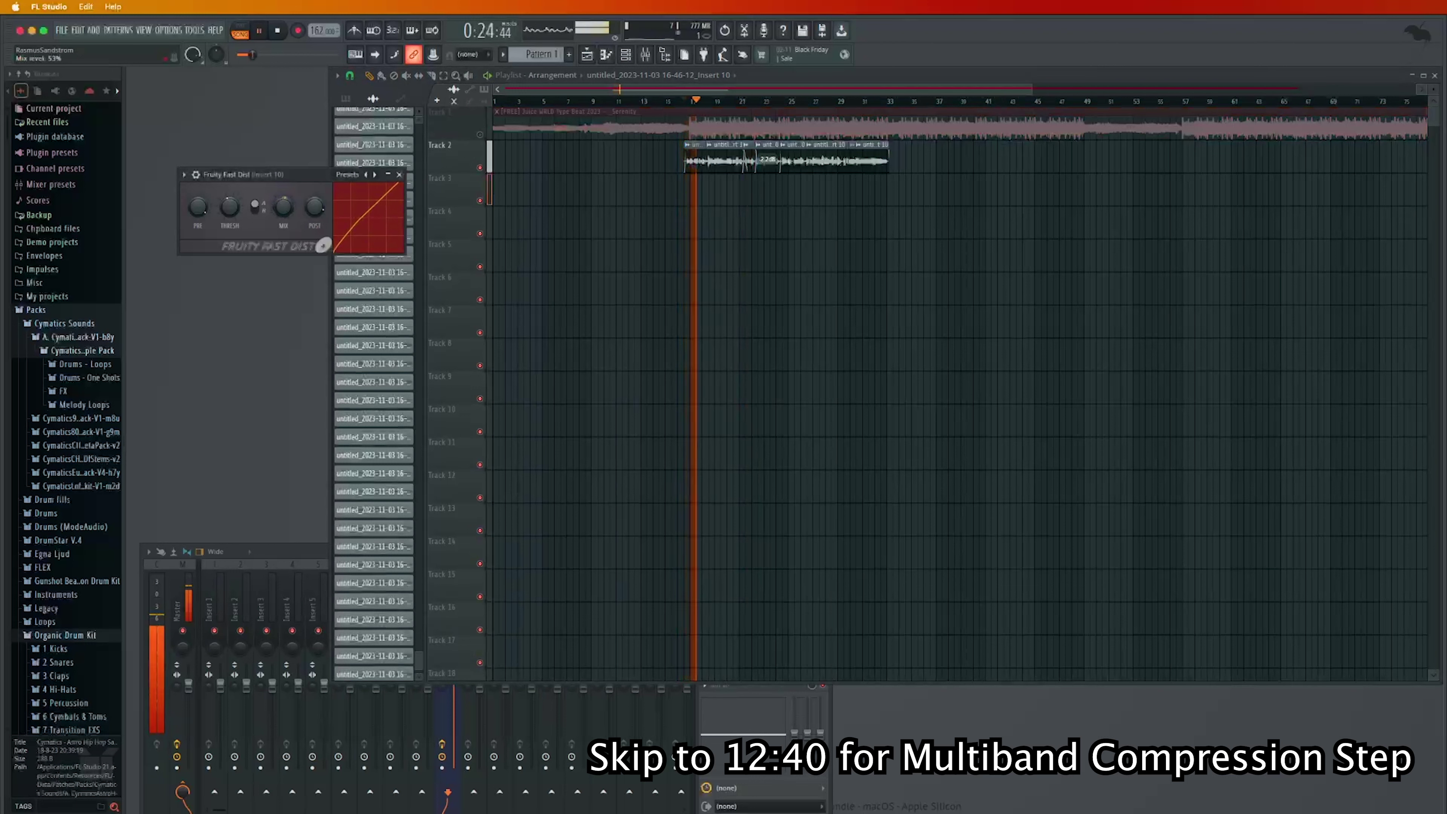
Lower Fruity Fast Dist's post gain and its slot mix on Insert 10, bypassing and re-enabling the effect during vocal playback to compare
{"action": "left_click", "coordinate": [303, 547]}
{"action": "key", "text": "space"}
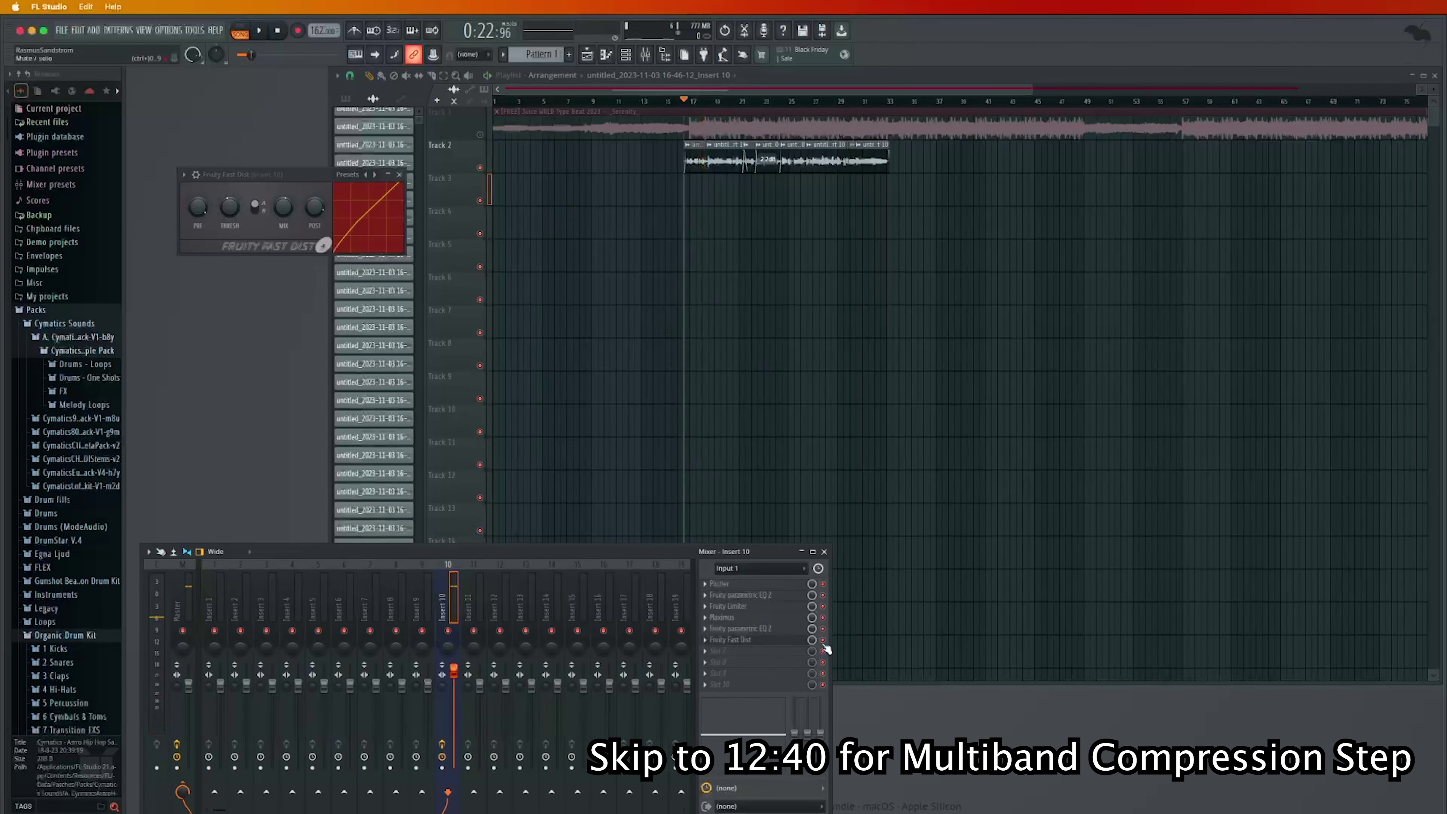
{"action": "key", "text": "space"}
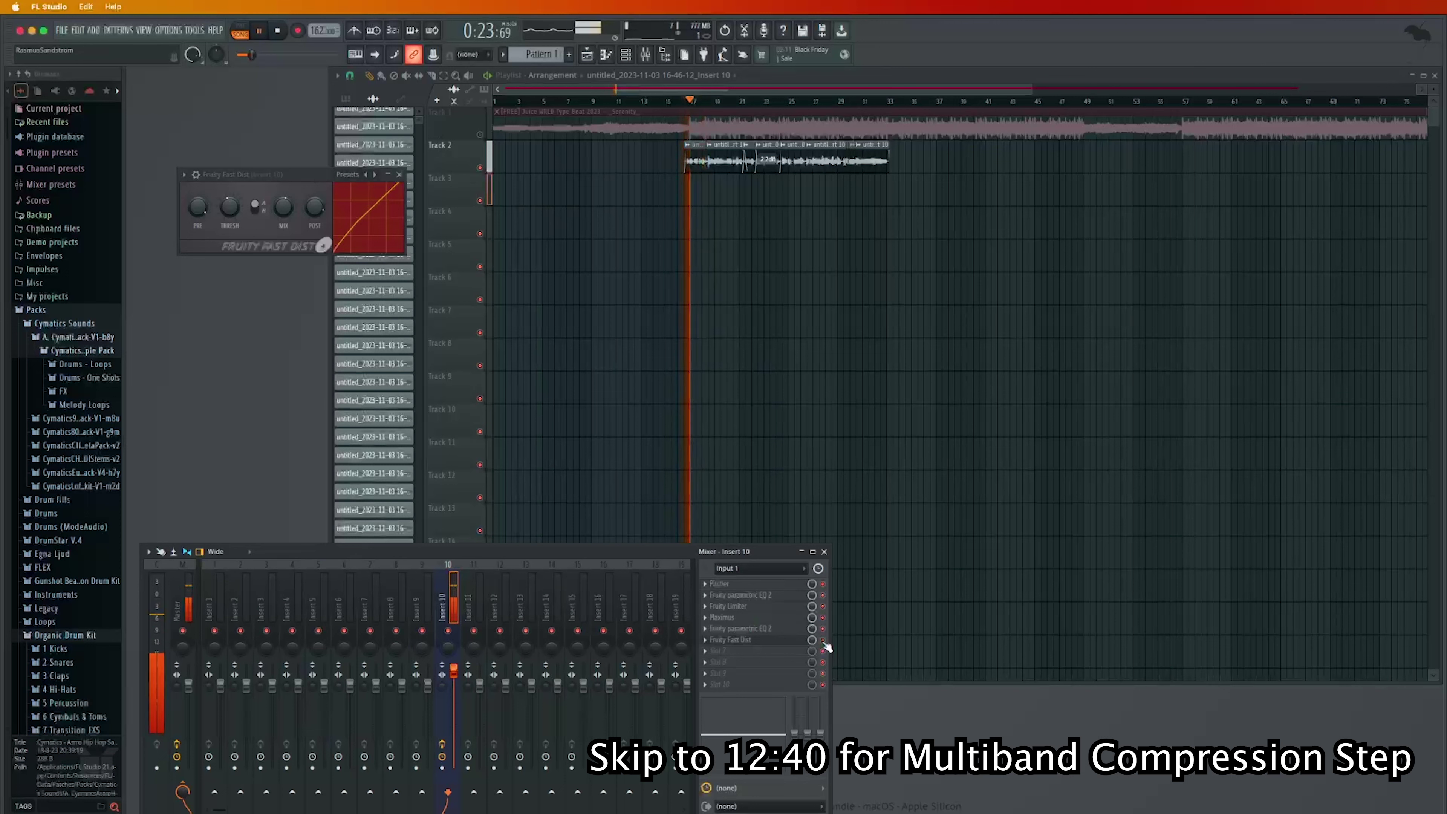
{"action": "key", "text": "space"}
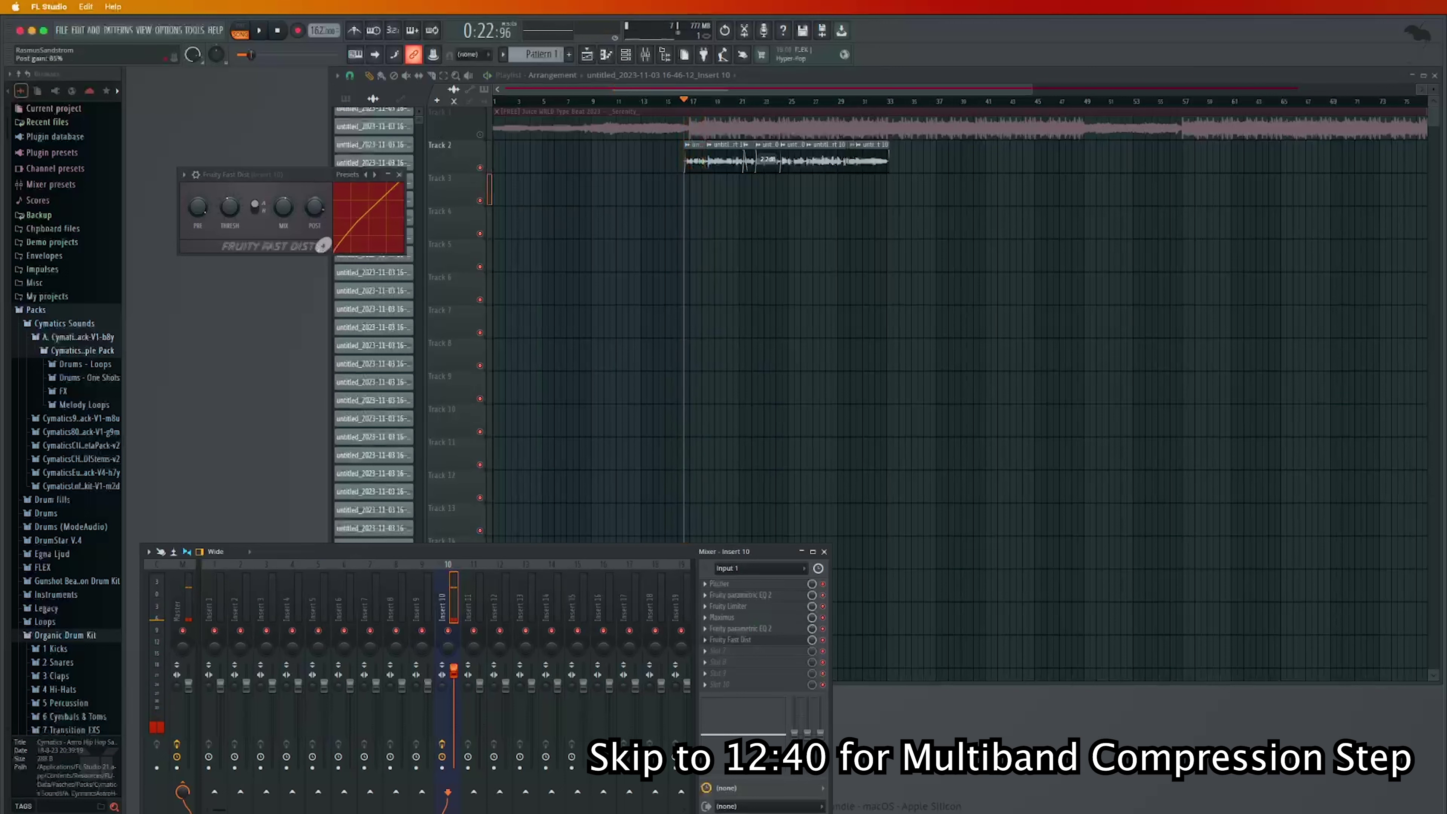
{"action": "key", "text": "space"}
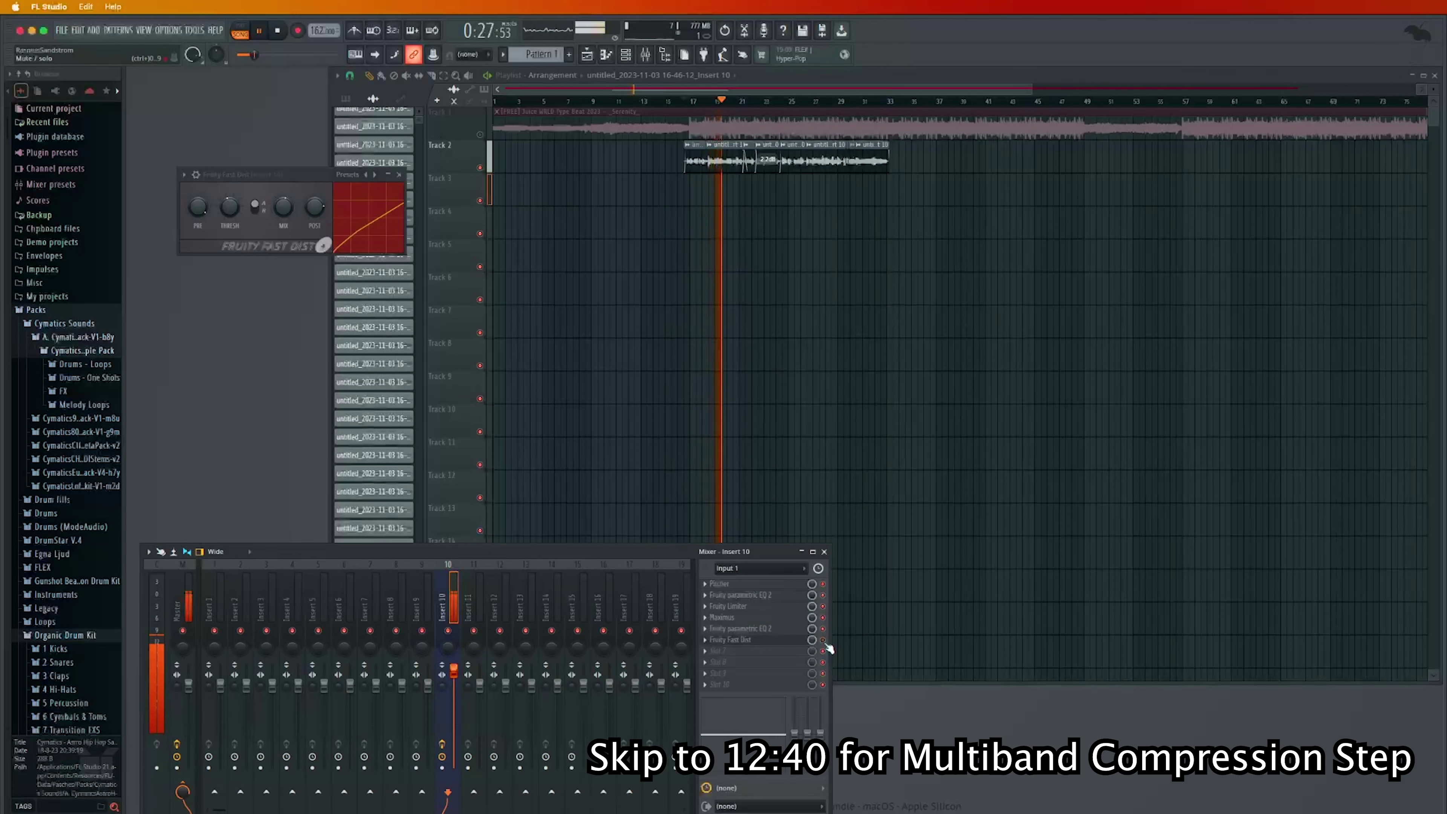
{"action": "key", "text": "space"}
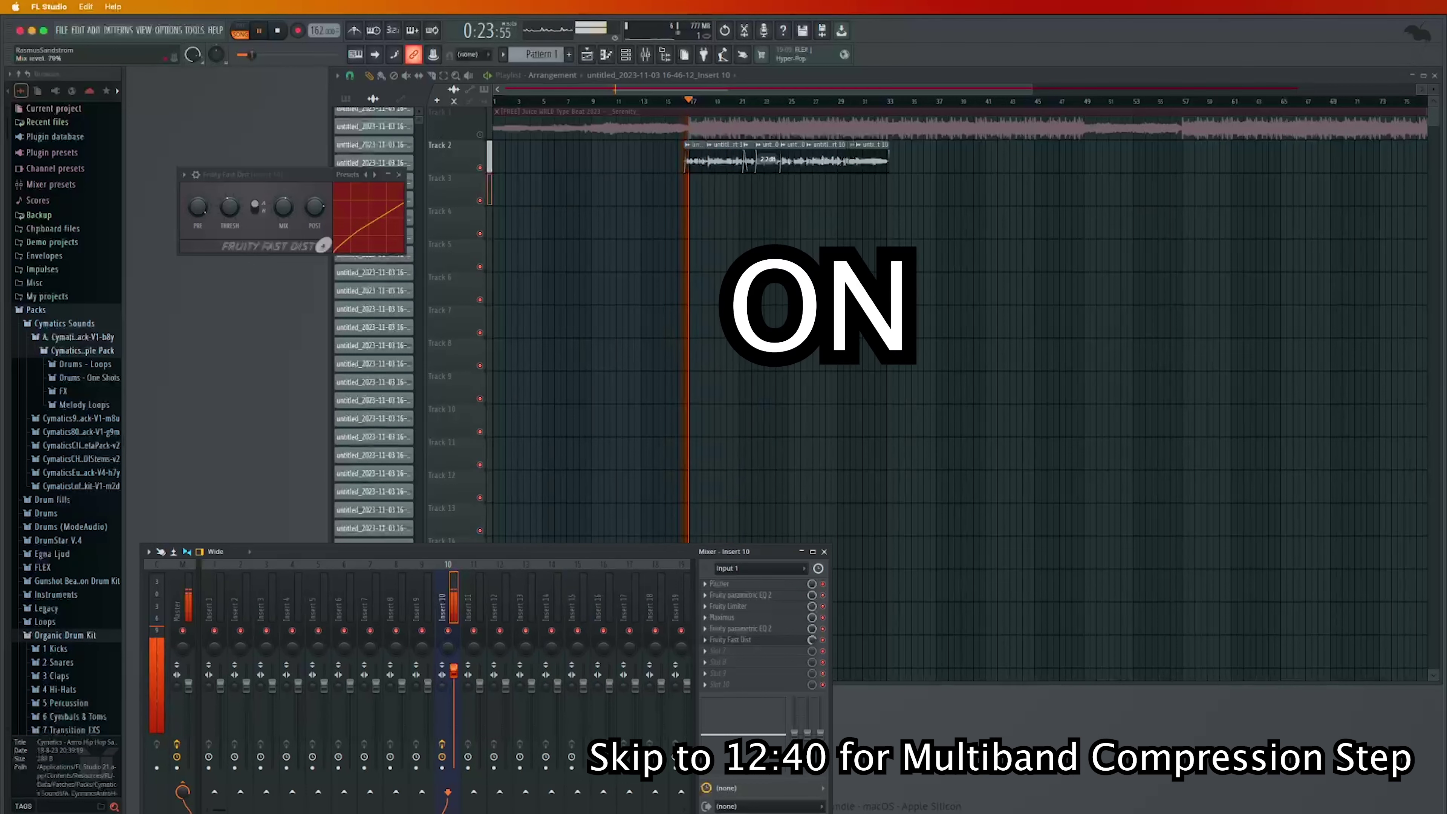
{"action": "left_click", "coordinate": [824, 640]}
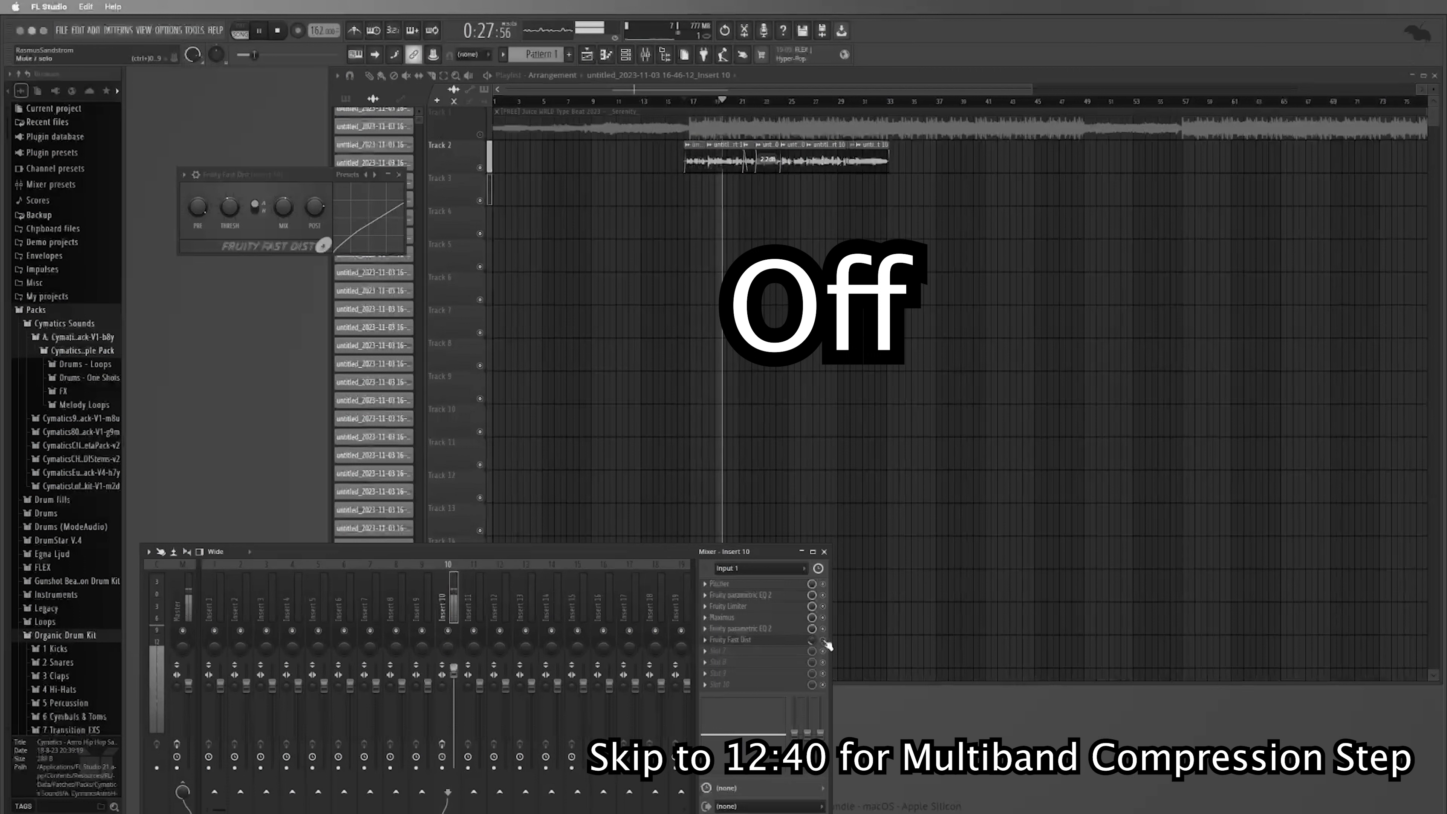
{"action": "left_click", "coordinate": [823, 640]}
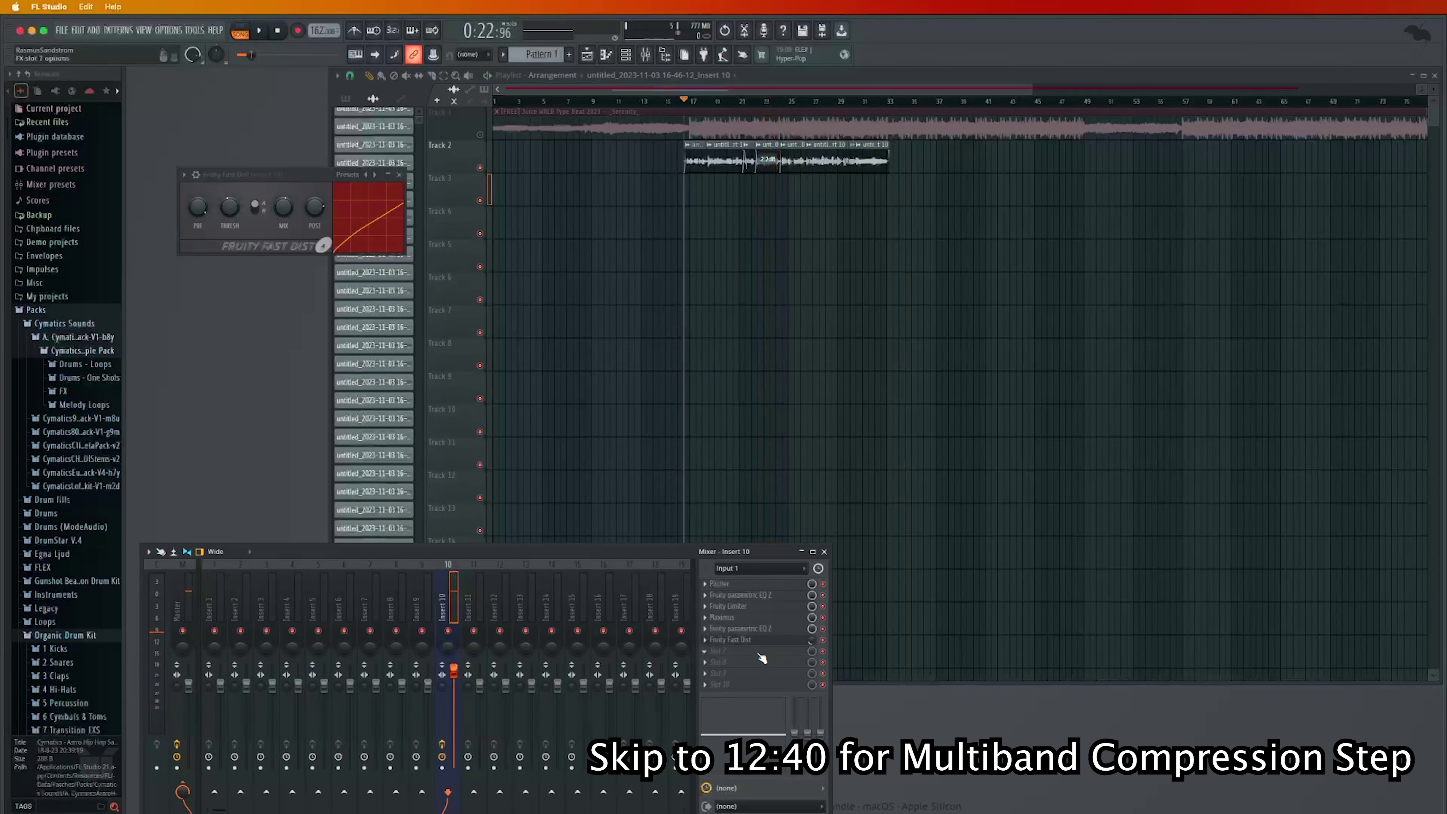
Load Maximus into Insert 10's seventh effect slot and move its window clear of Fruity Fast Dist
{"action": "left_click", "coordinate": [764, 659]}
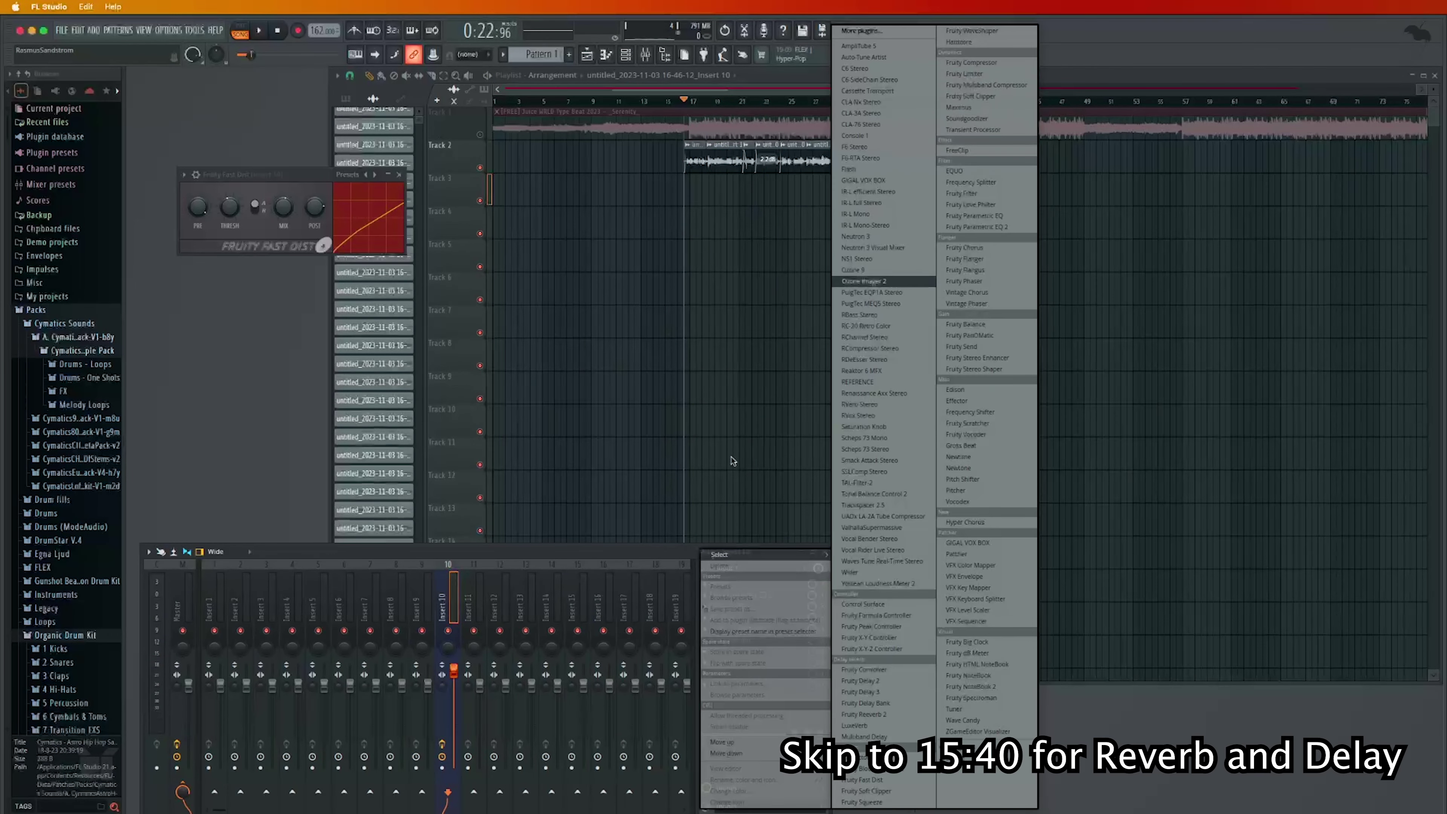
{"action": "left_click", "coordinate": [642, 554]}
{"action": "left_click", "coordinate": [751, 655]}
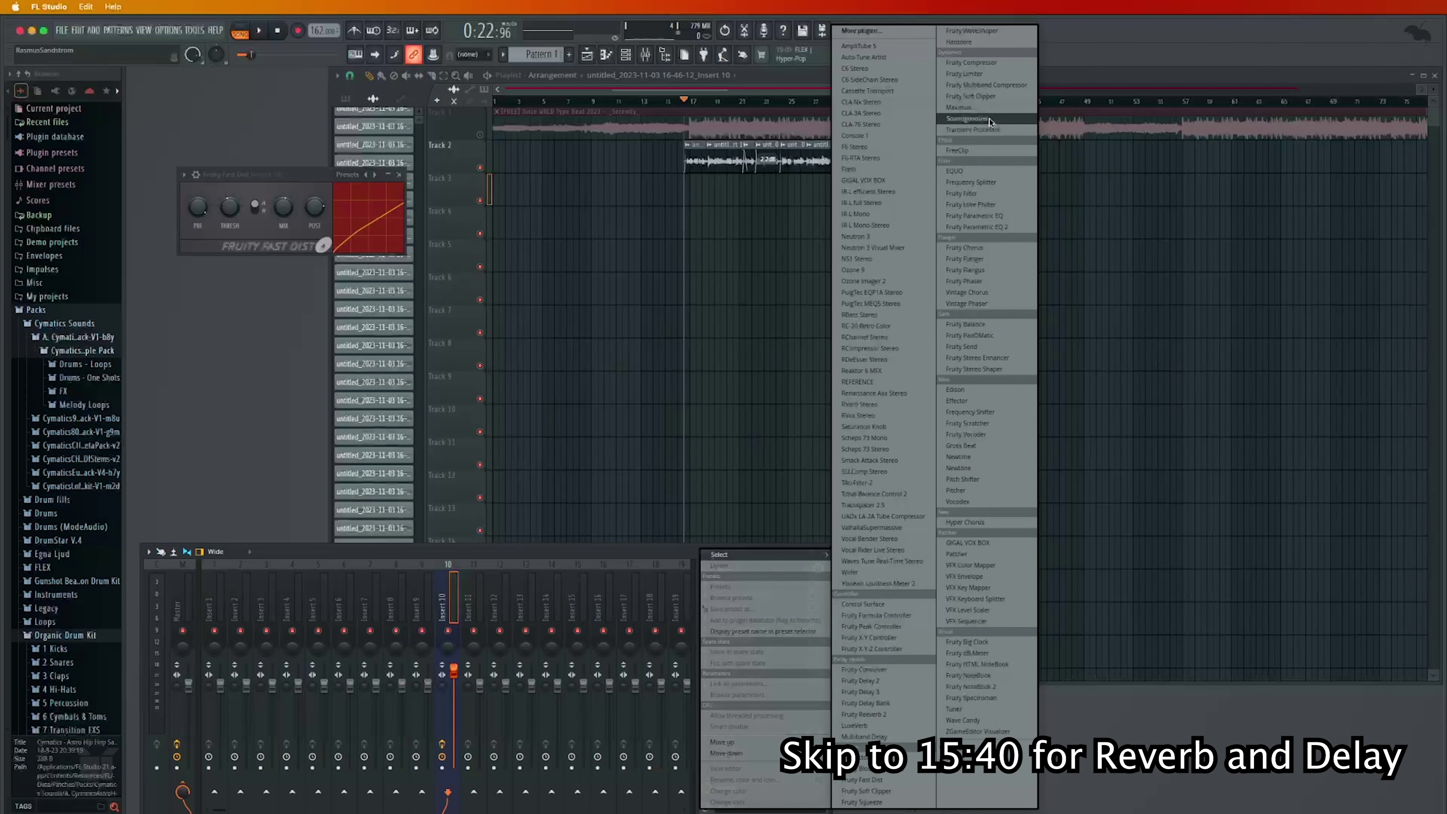
{"action": "left_click", "coordinate": [960, 108]}
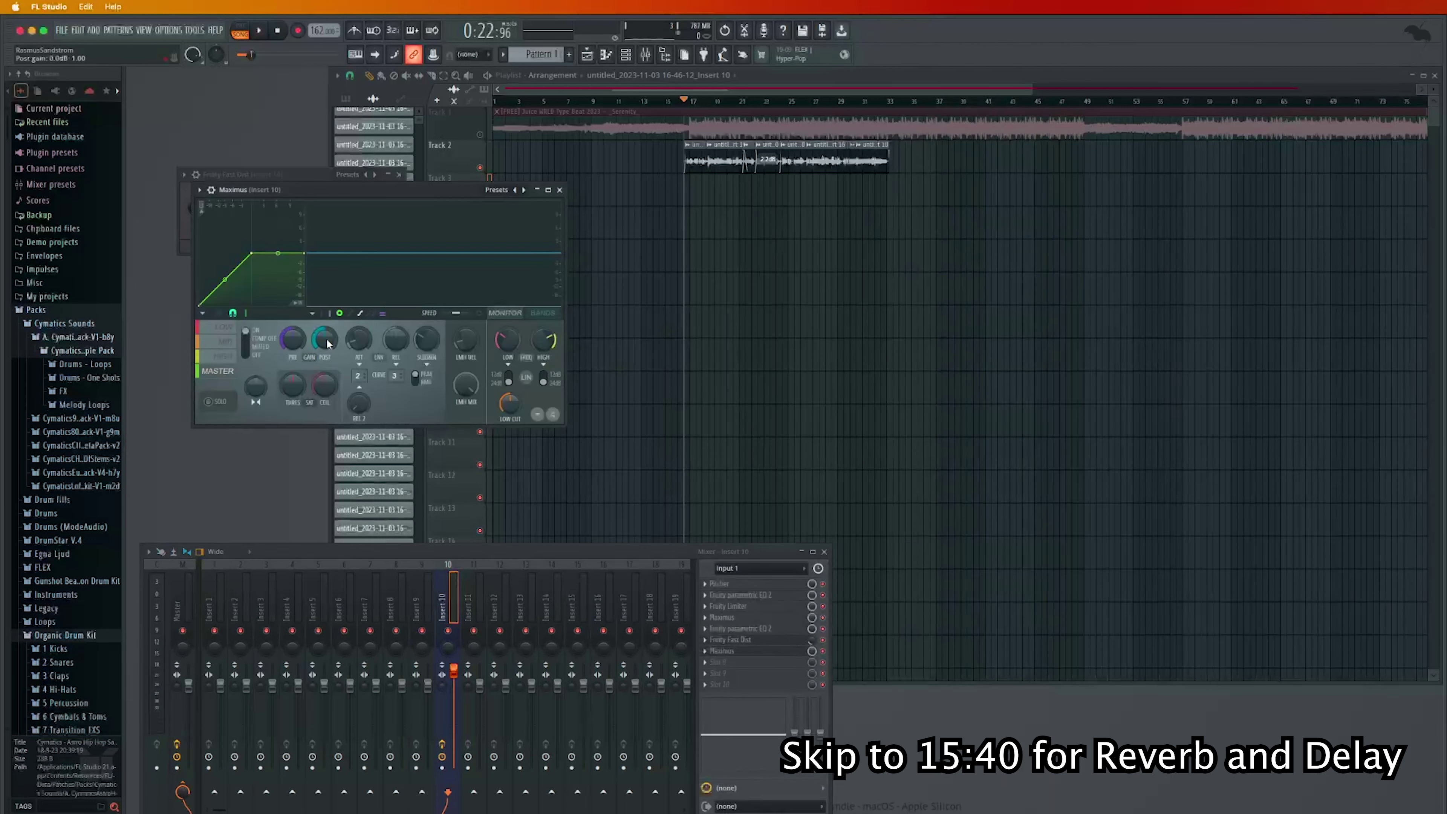
{"action": "left_click_drag", "start_coordinate": [322, 188], "coordinate": [406, 227]}
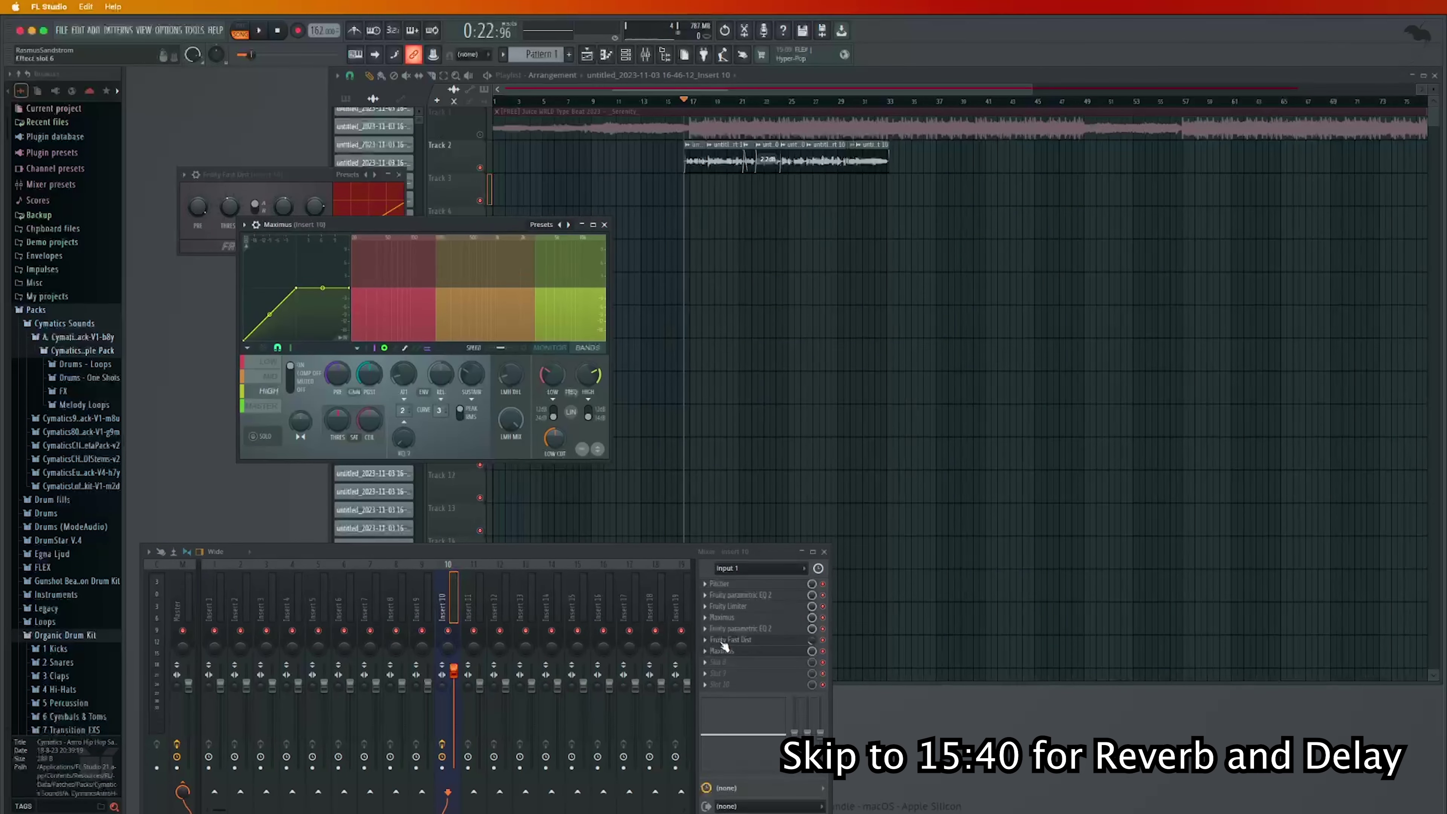
{"action": "left_click_drag", "start_coordinate": [357, 231], "coordinate": [401, 242]}
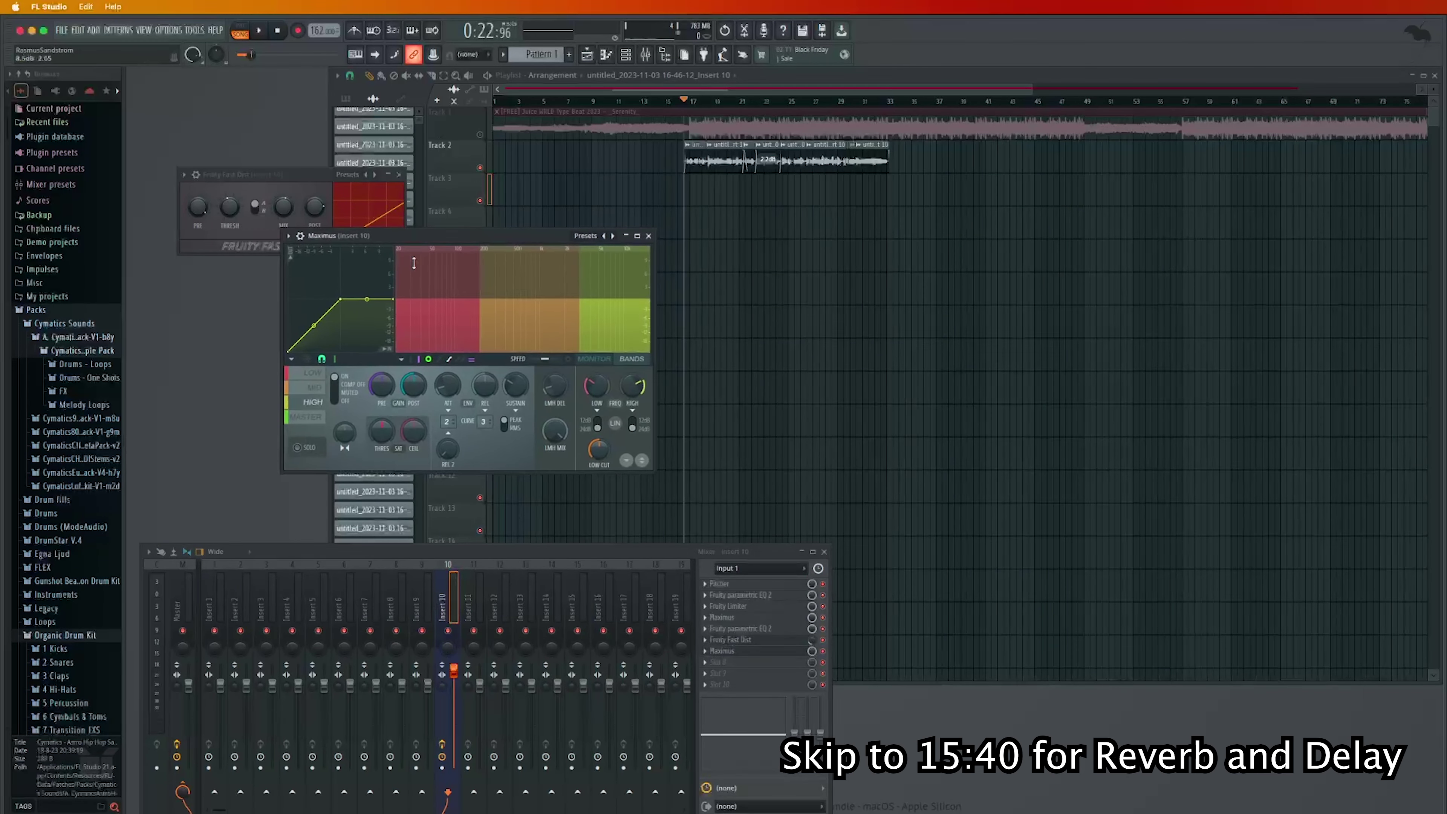
Lower Maximus's mid-high crossover, then solo the low band and tune its upper crossover to about 347 Hz during playback
{"action": "left_click", "coordinate": [312, 374]}
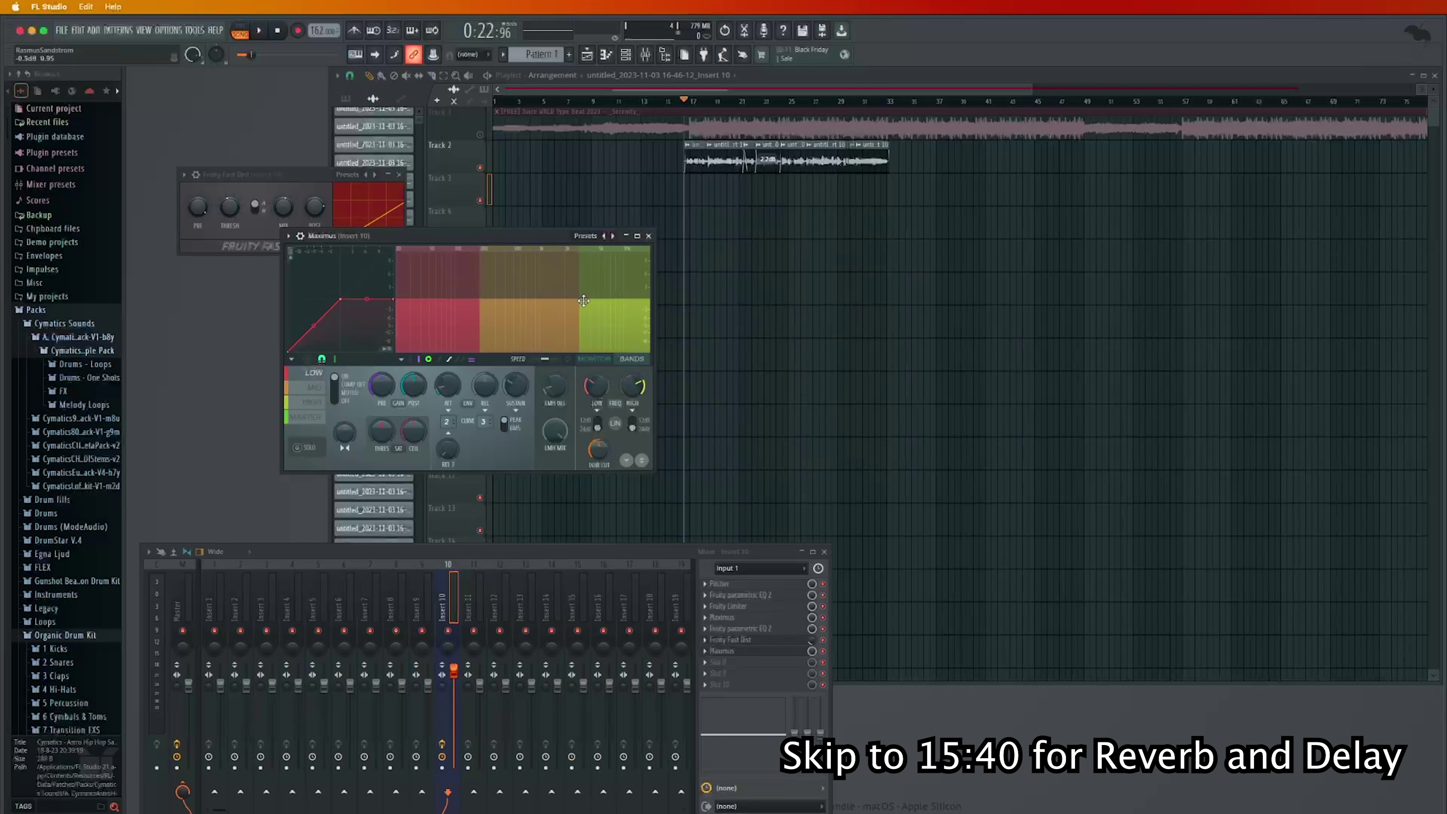
{"action": "left_click_drag", "start_coordinate": [583, 300], "coordinate": [572, 301]}
{"action": "left_click_drag", "start_coordinate": [477, 302], "coordinate": [489, 303]}
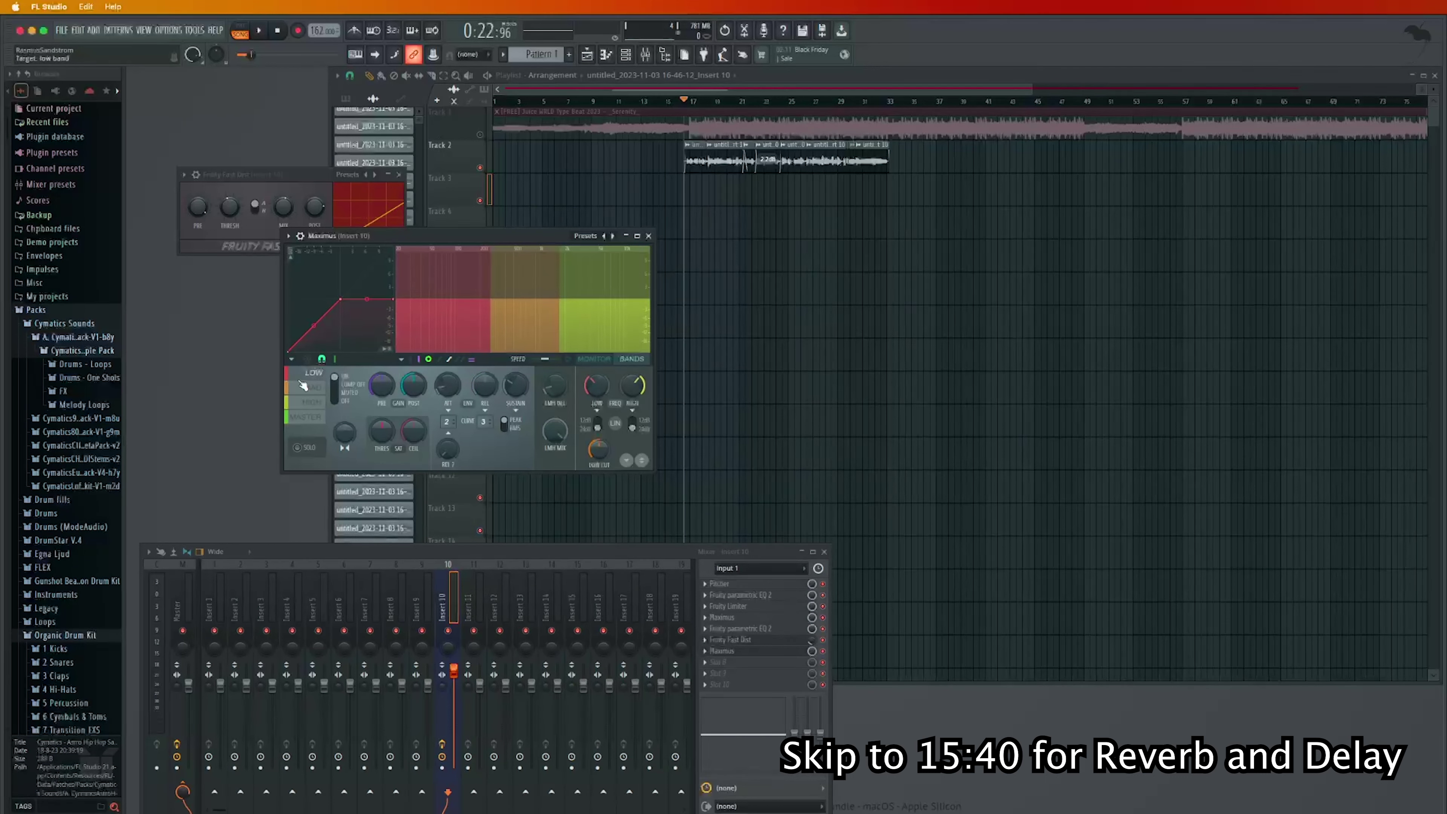
{"action": "key", "text": "space"}
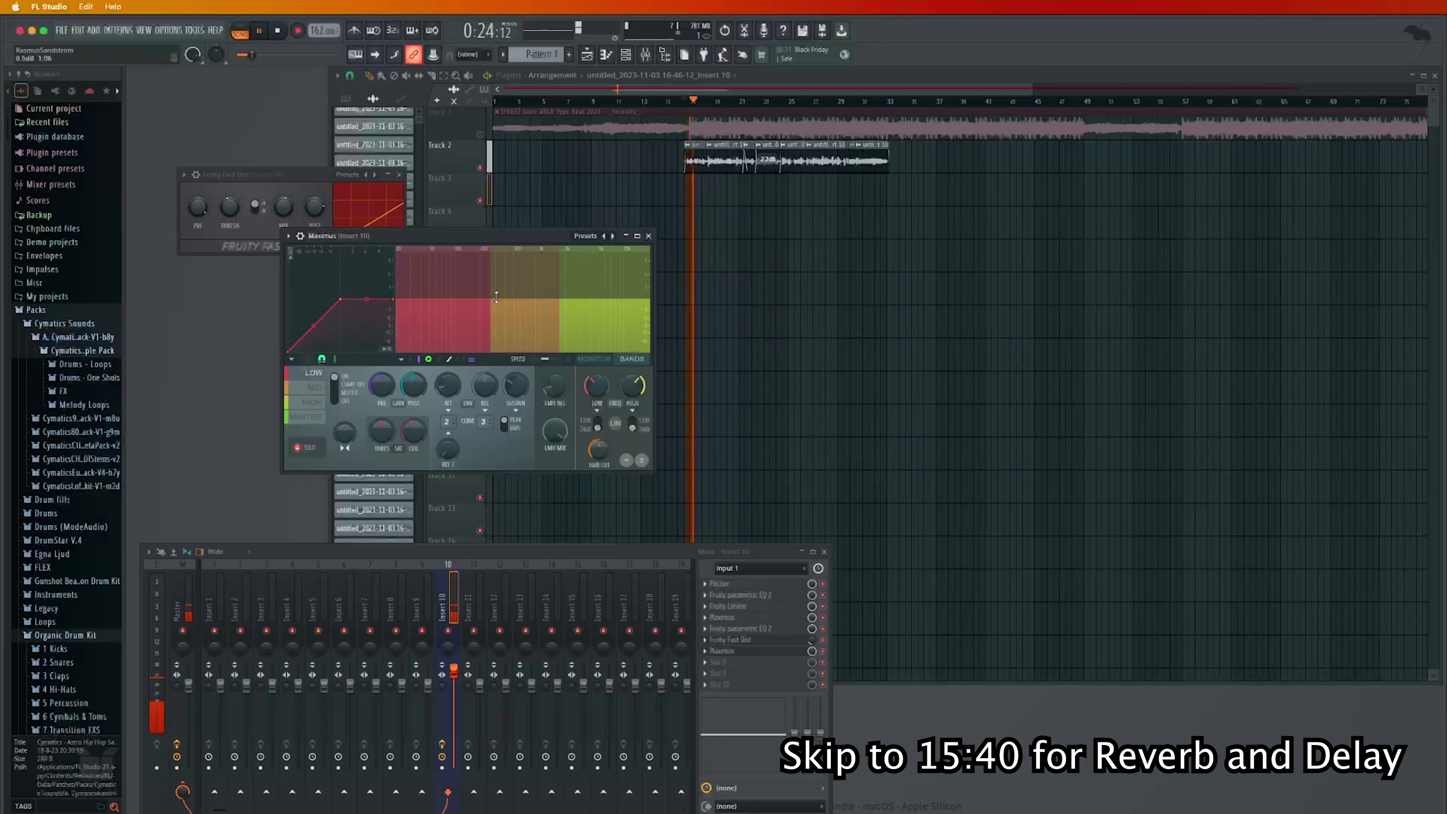
{"action": "mouse_move", "coordinate": [491, 302]}
{"action": "left_mouse_down"}
{"action": "mouse_move", "coordinate": [470, 303]}
{"action": "mouse_move", "coordinate": [499, 302]}
{"action": "left_mouse_up"}
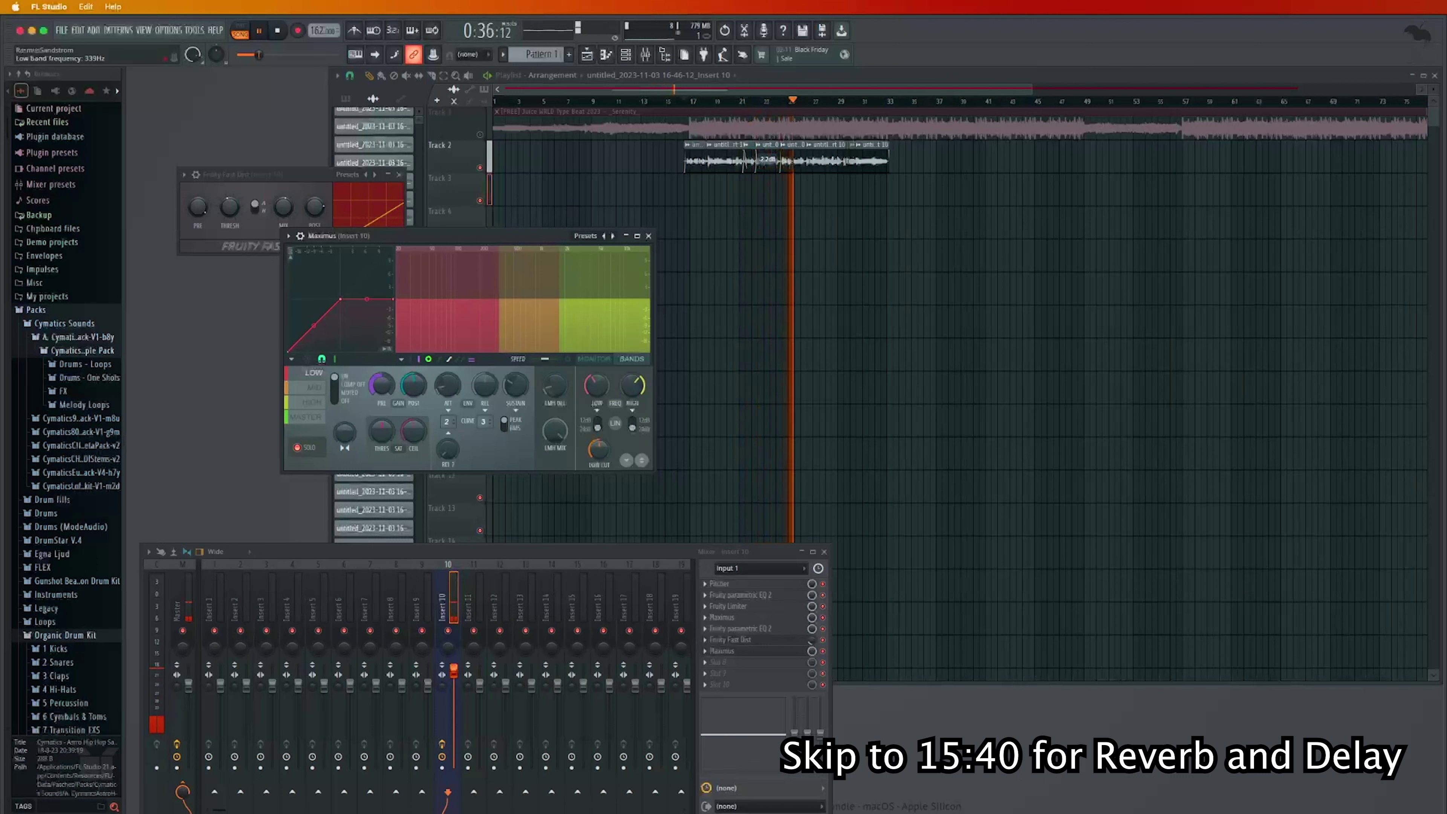
{"action": "left_click_drag", "start_coordinate": [596, 386], "coordinate": [596, 384]}
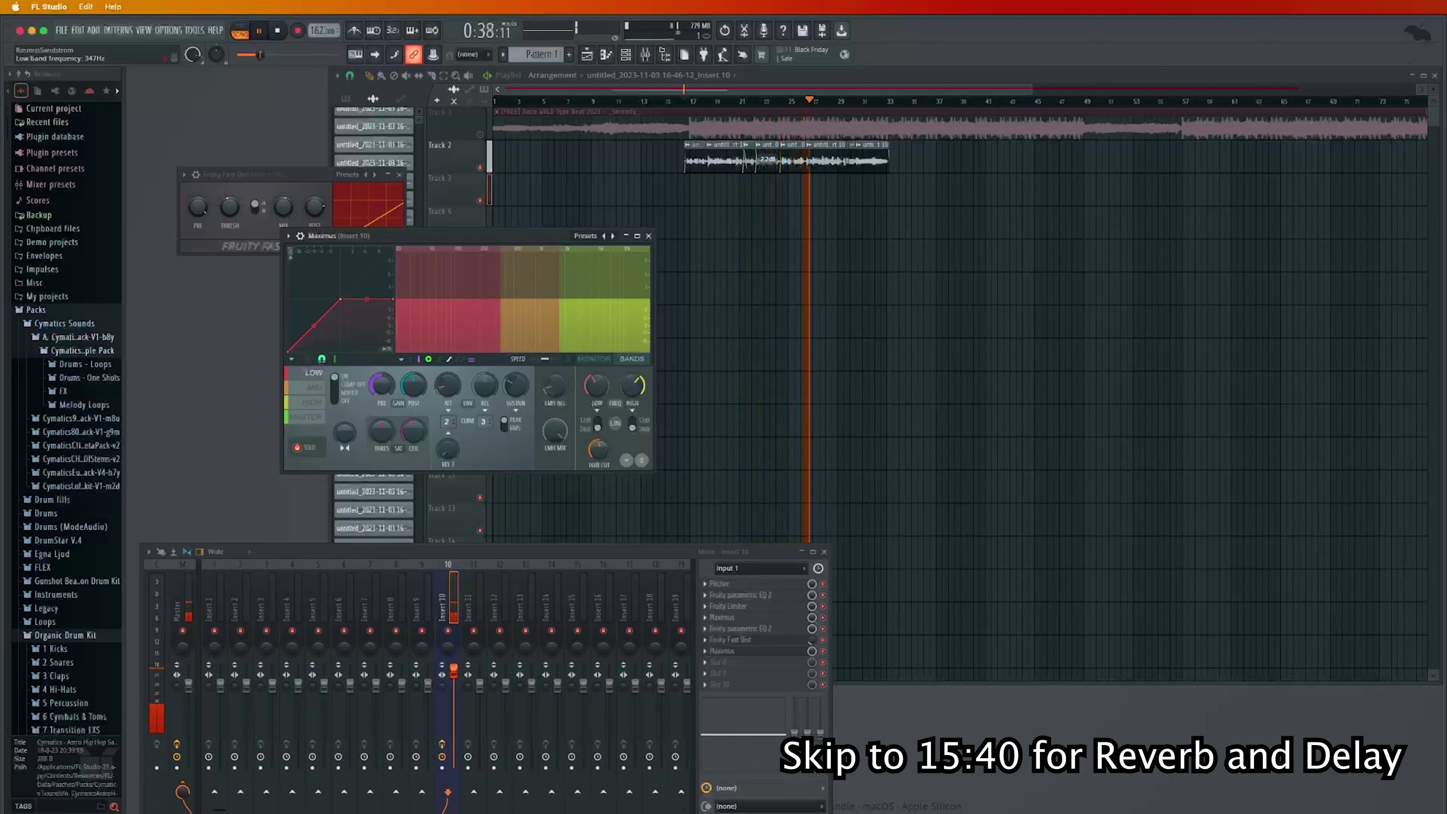
{"action": "key", "text": "space"}
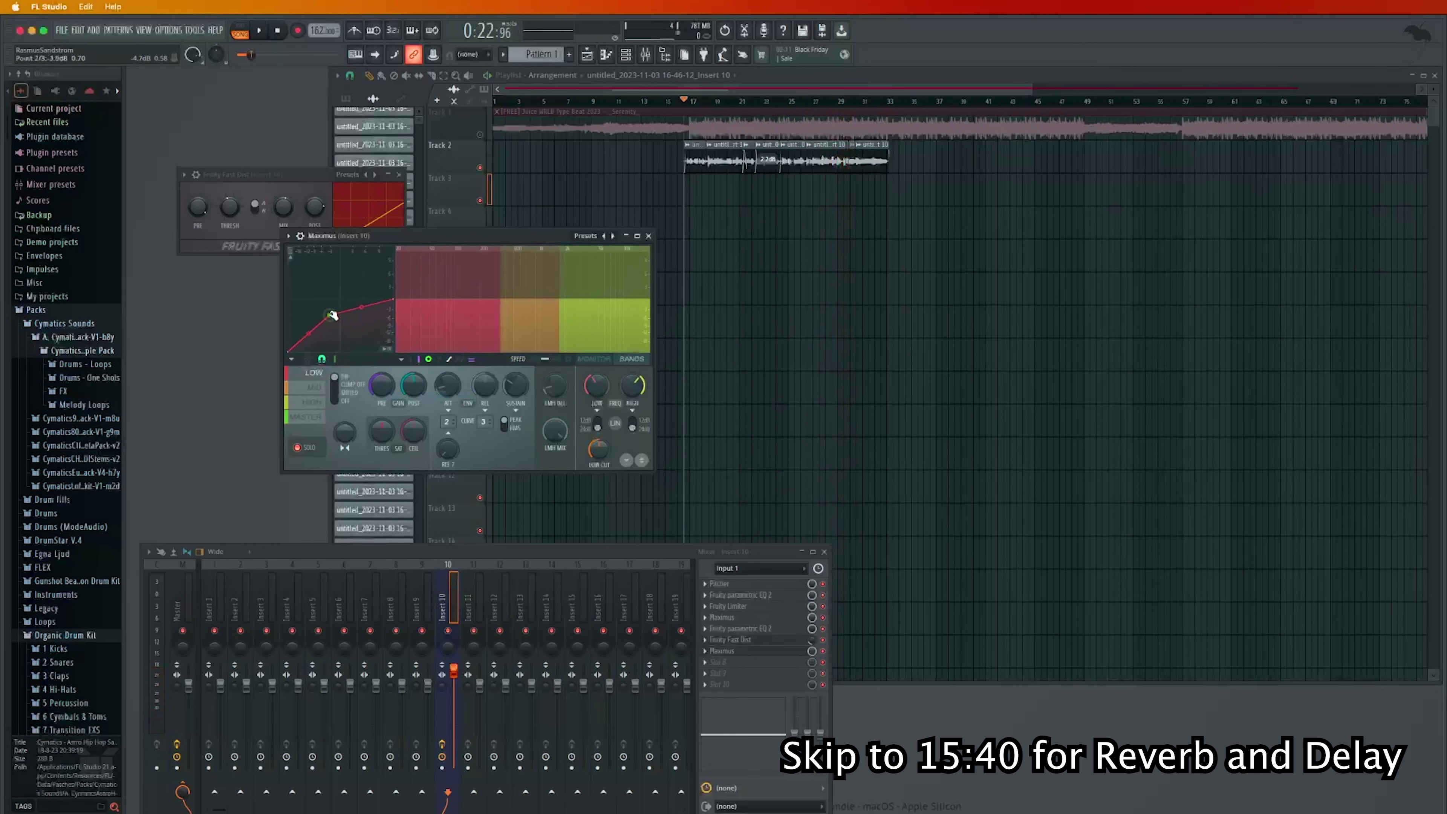
Reshape the low band's compression curve to a much lower threshold and gentle slope, checking its gain reduction in the monitor view during playback
{"action": "key", "text": "space"}
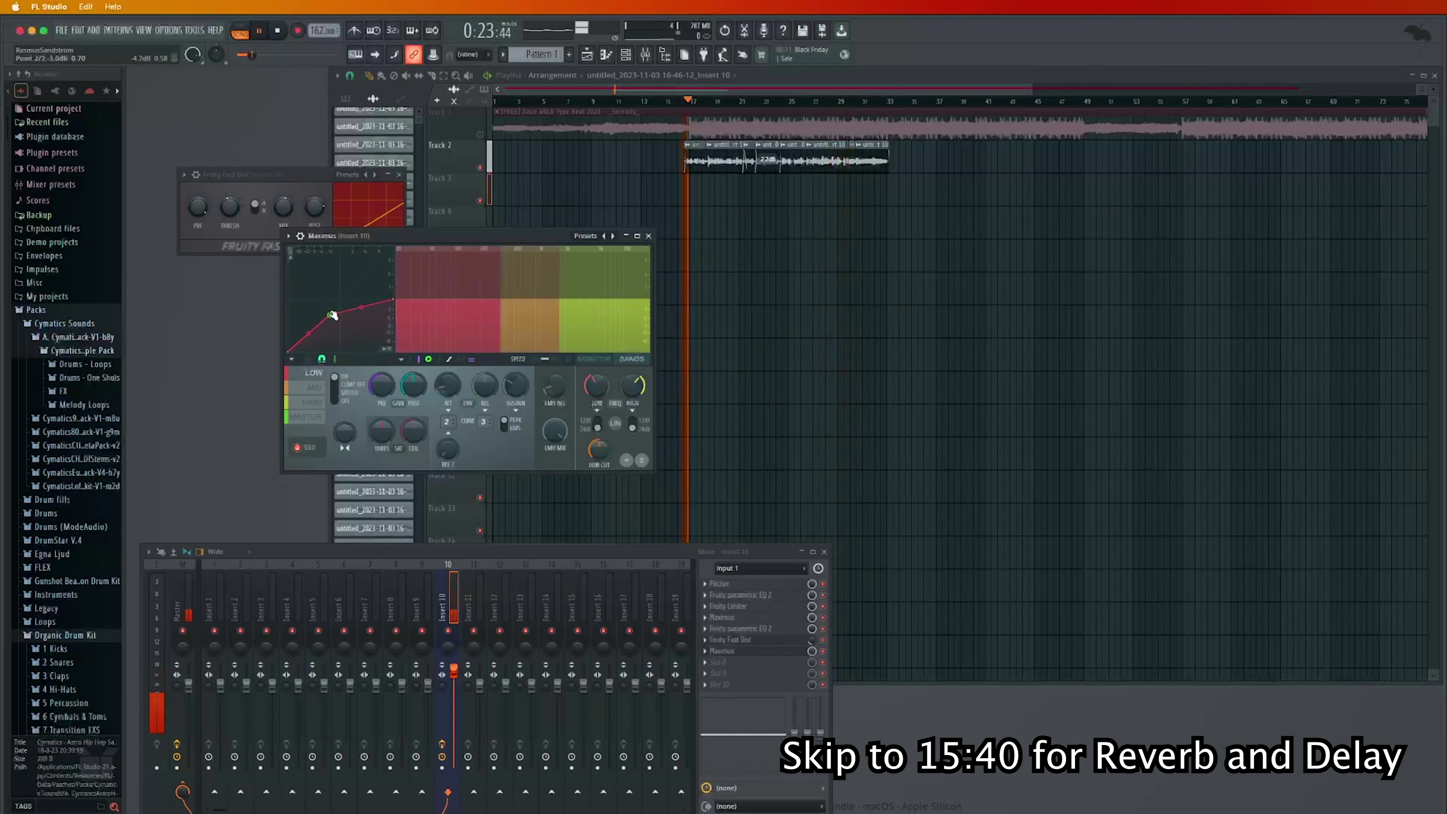
{"action": "left_click", "coordinate": [606, 364]}
{"action": "left_click_drag", "start_coordinate": [330, 314], "coordinate": [395, 317]}
{"action": "key", "text": "space"}
{"action": "key", "text": "space"}
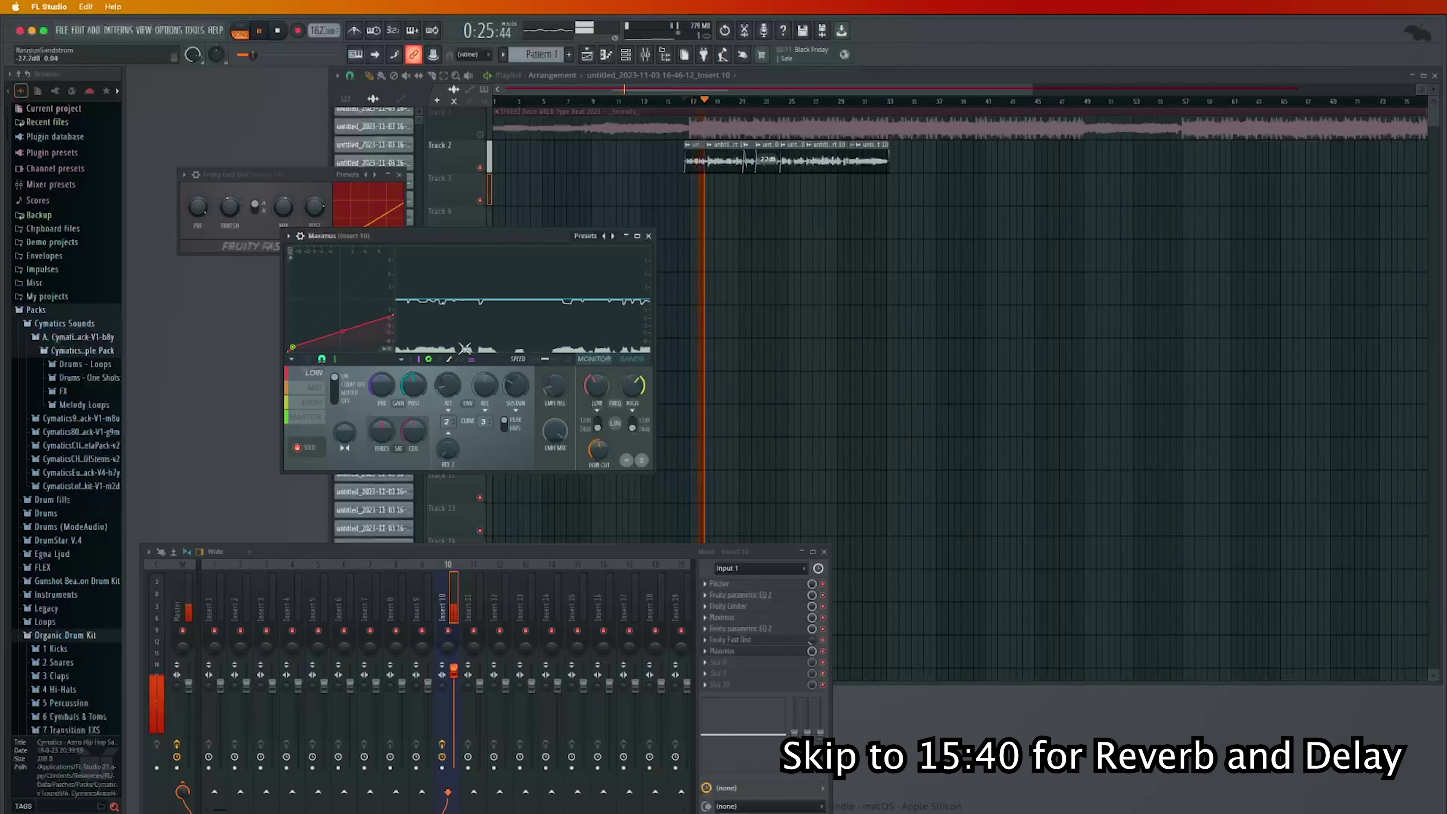
{"action": "key", "text": "space"}
{"action": "left_click_drag", "start_coordinate": [302, 341], "coordinate": [307, 338]}
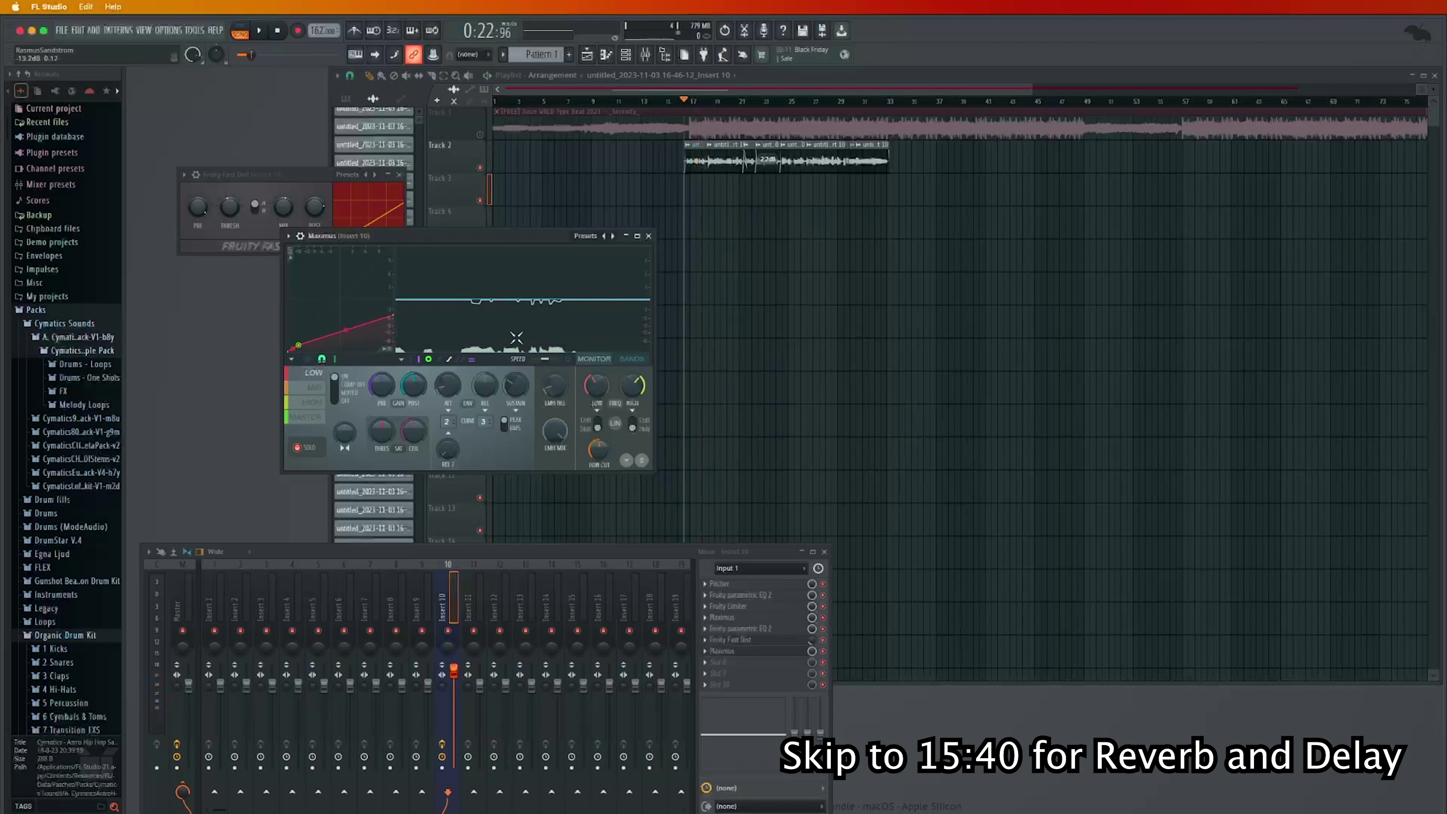
Fine-tune the low band's threshold point and replay the vocals from just before bar 21 to check the gain reduction
{"action": "key", "text": "space"}
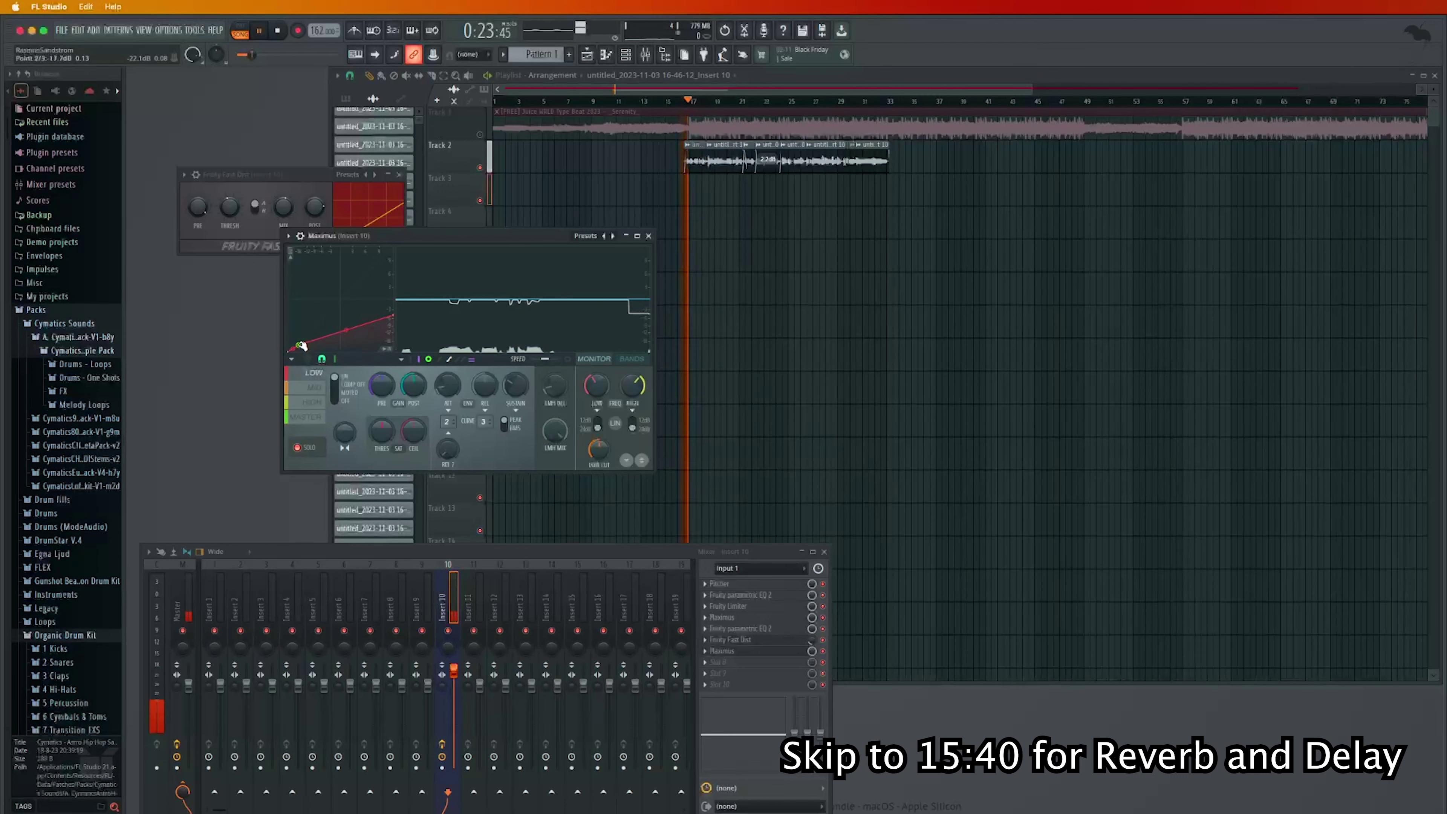
{"action": "right_click", "coordinate": [298, 346]}
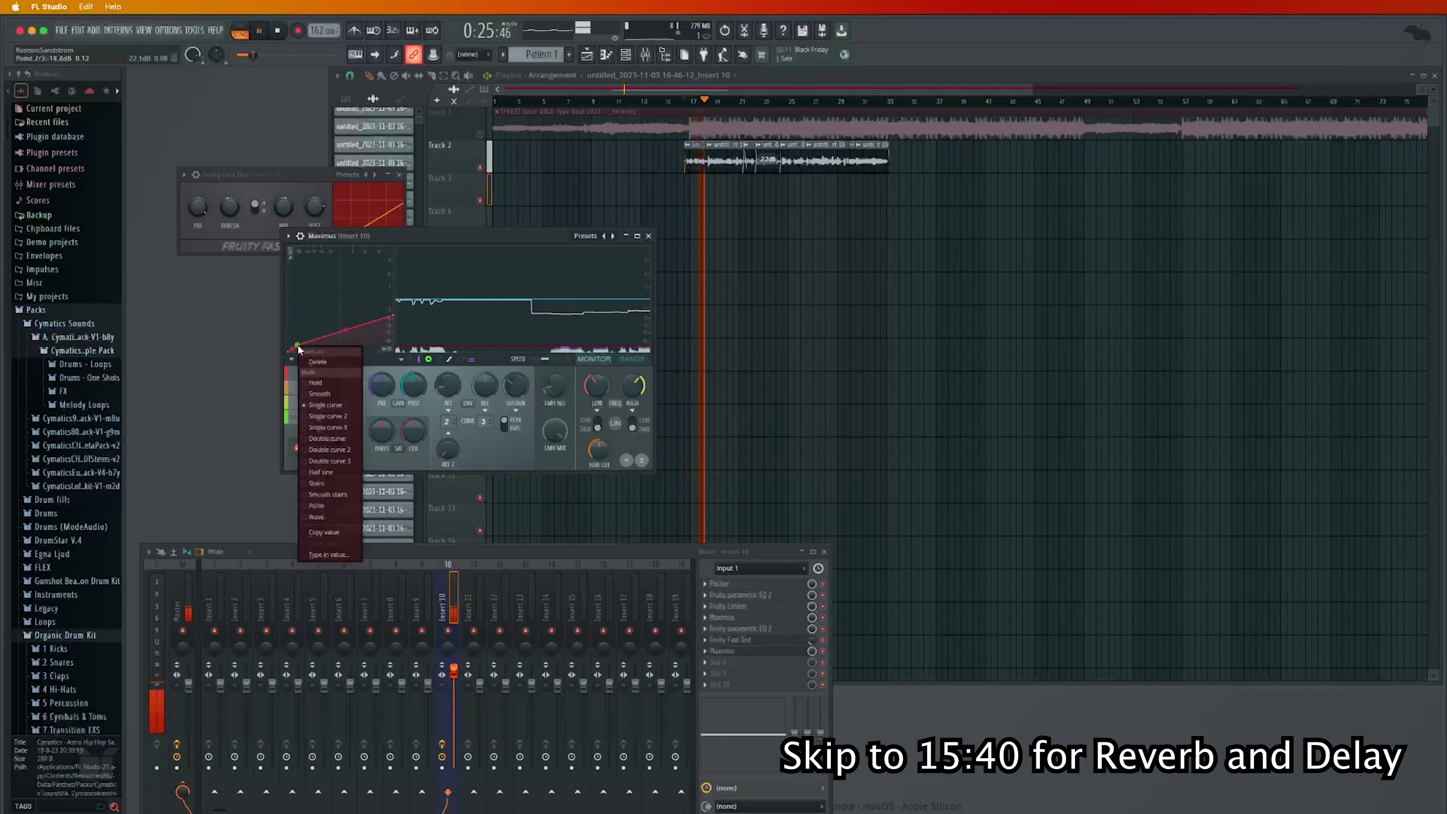
{"action": "left_click", "coordinate": [314, 365]}
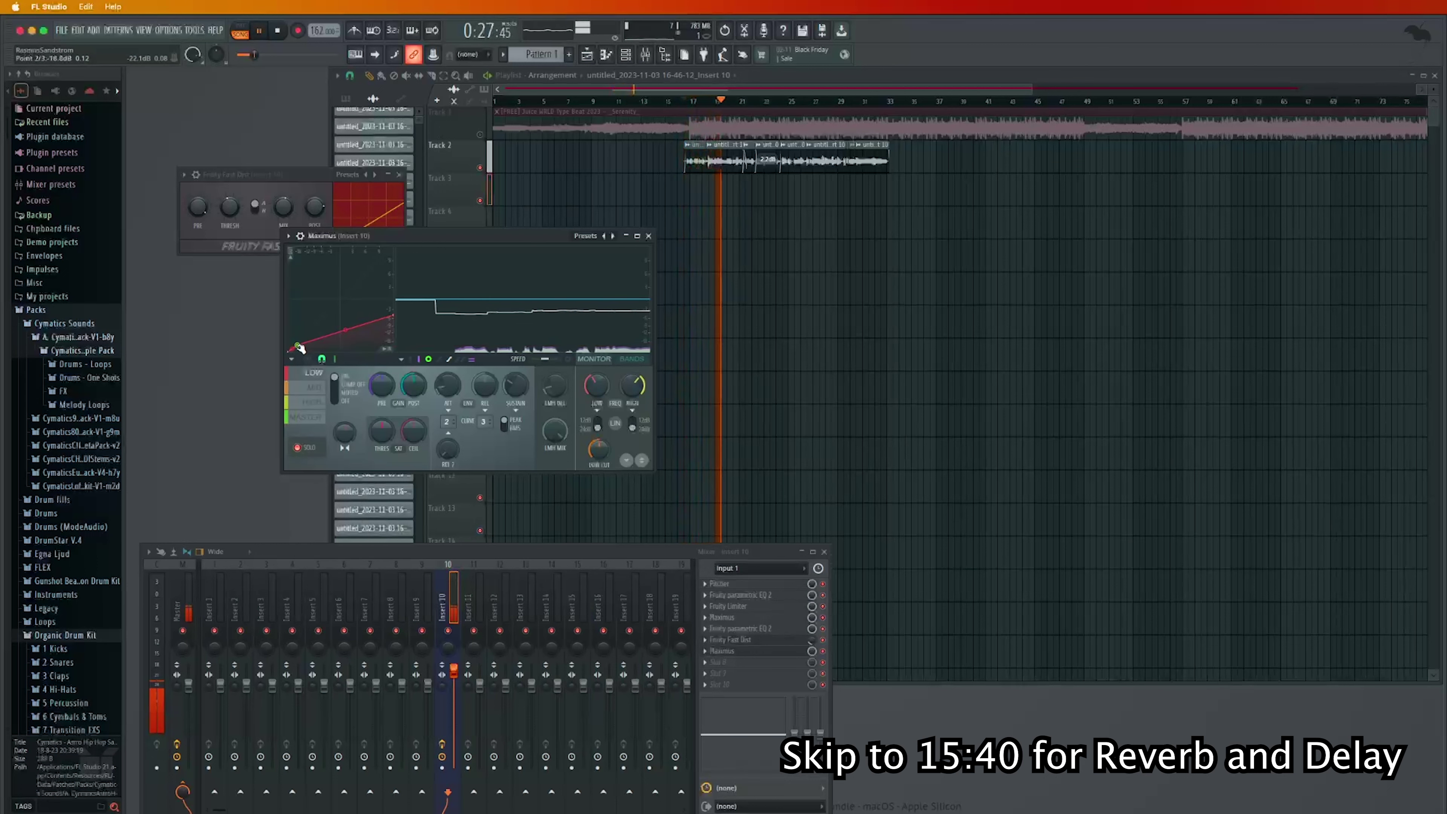
{"action": "key", "text": "space"}
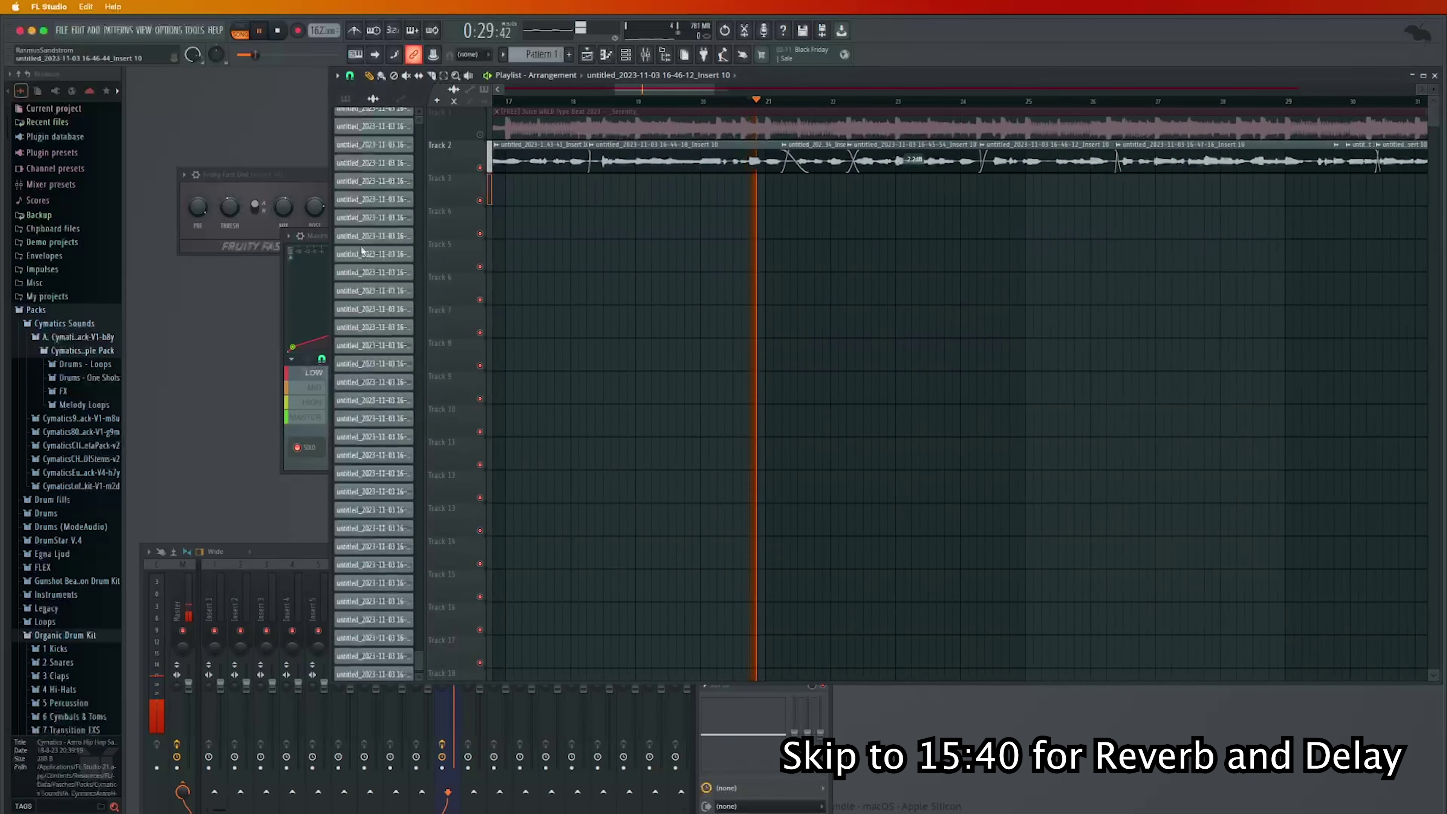
{"action": "left_click", "coordinate": [320, 237]}
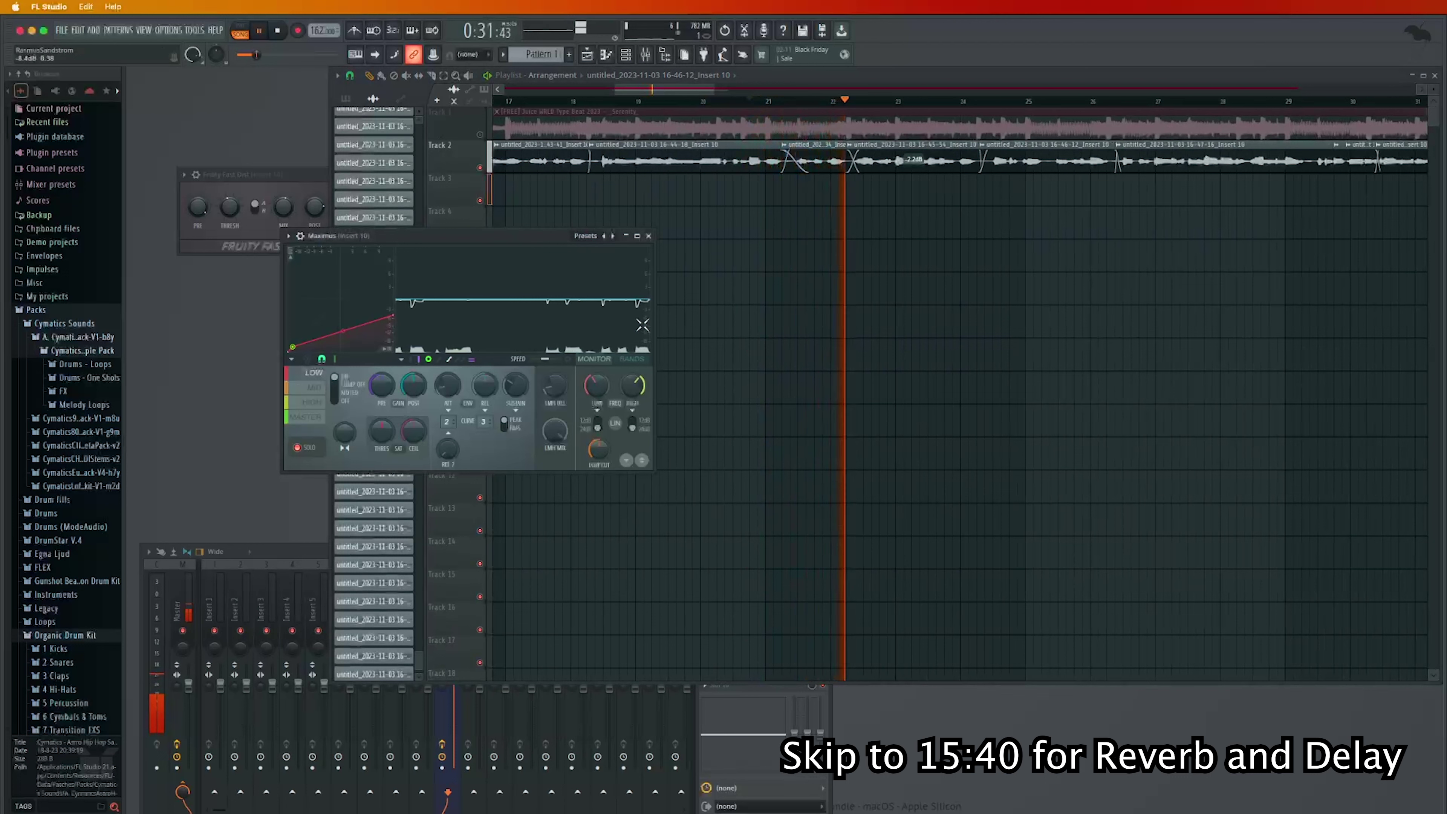
{"action": "key", "text": "space"}
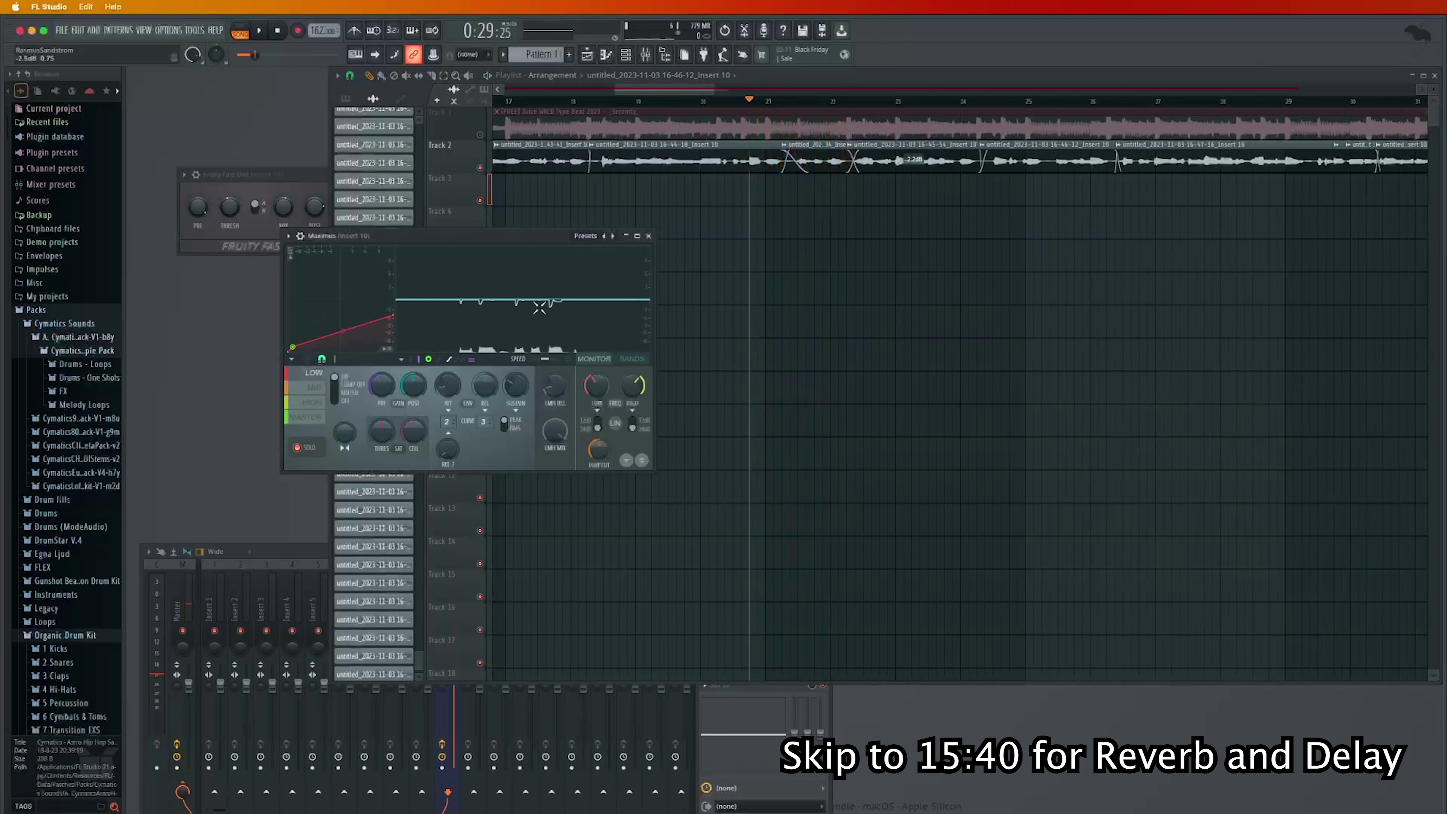
{"action": "key", "text": "space"}
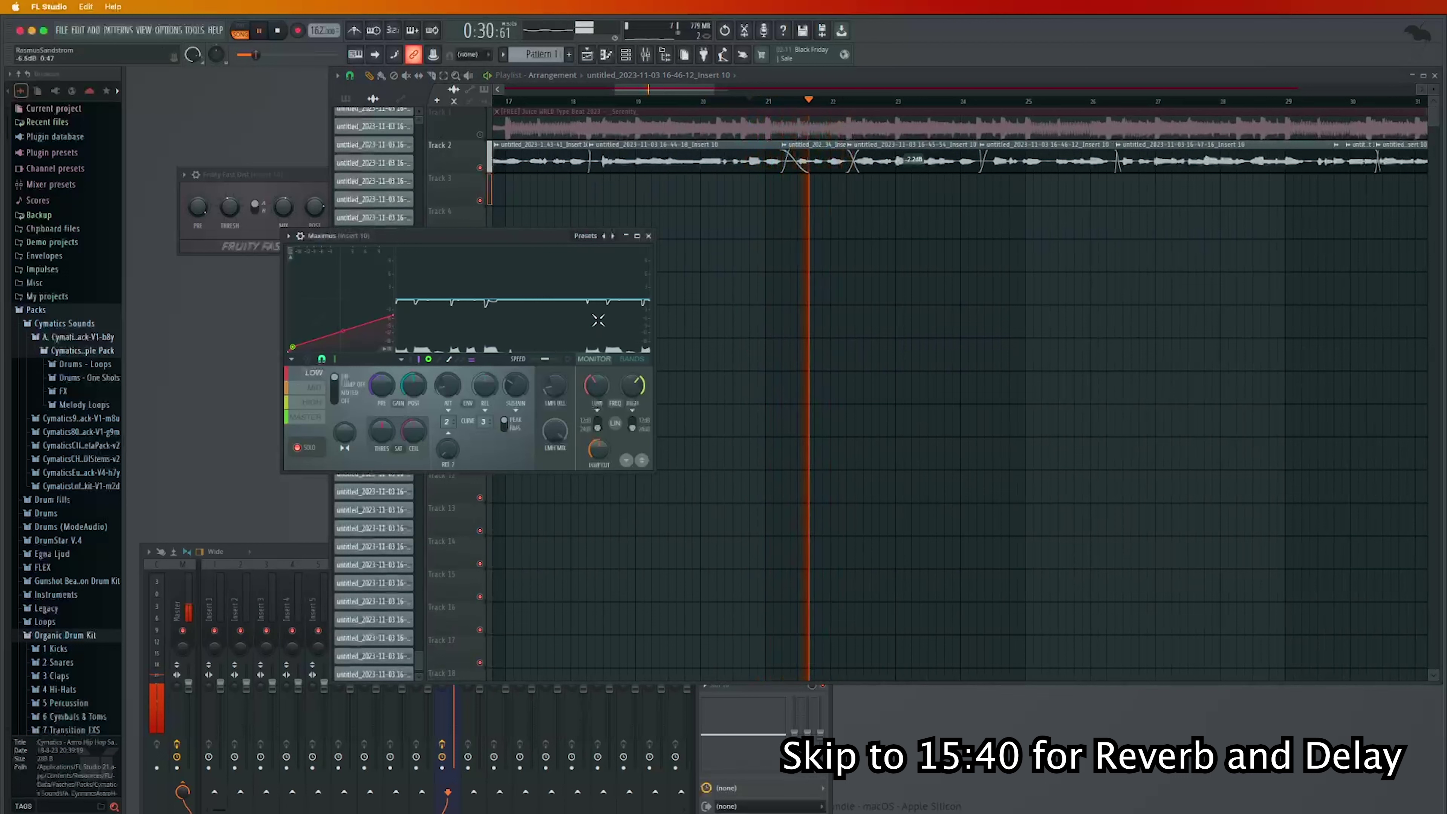
{"action": "key", "text": "space"}
Audition Maximus's mid band in solo and raise its upper crossover frequency in the bands view
{"action": "left_click", "coordinate": [315, 388]}
{"action": "key", "text": "space"}
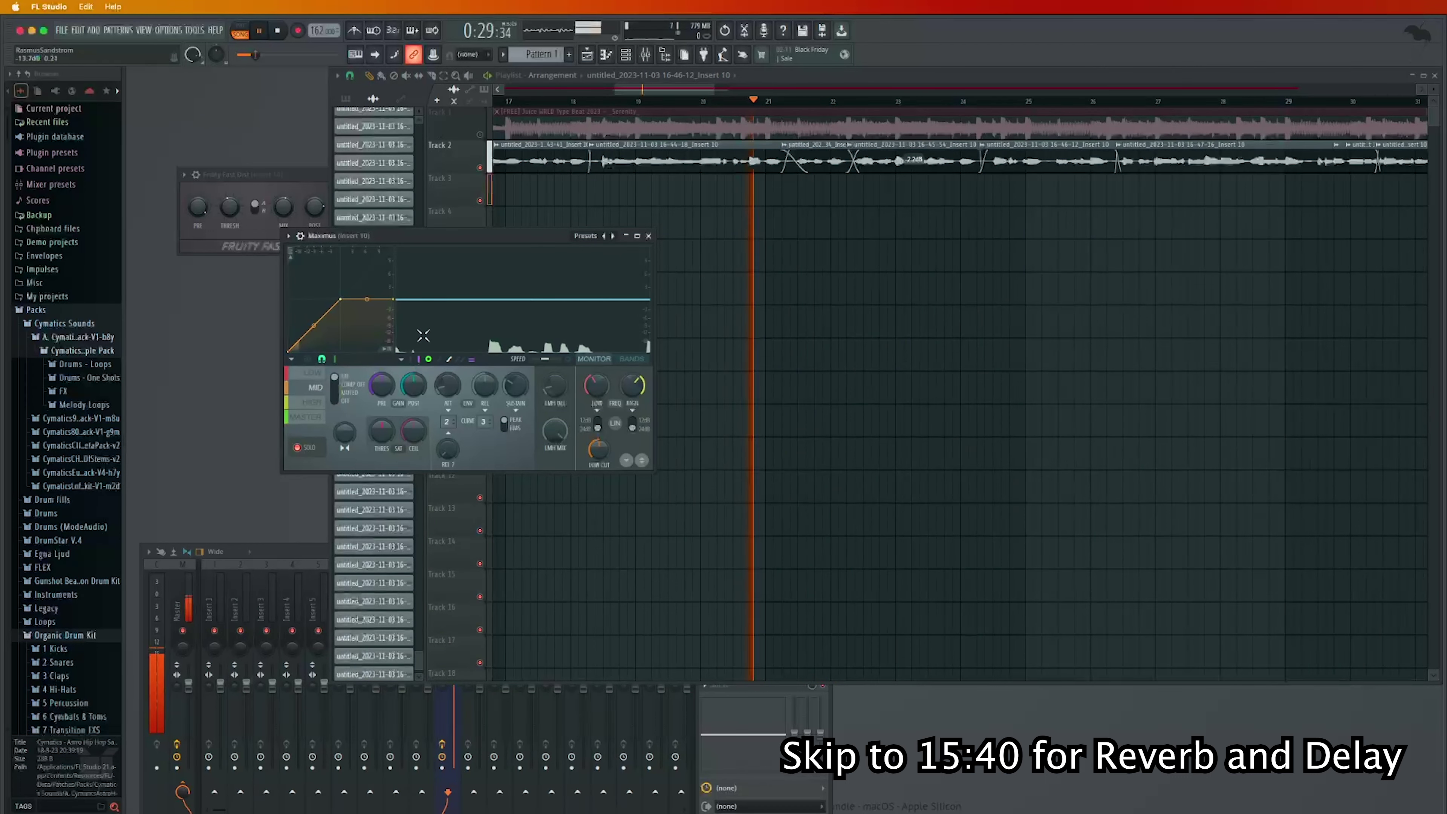
{"action": "key", "text": "space"}
{"action": "left_click", "coordinate": [631, 358]}
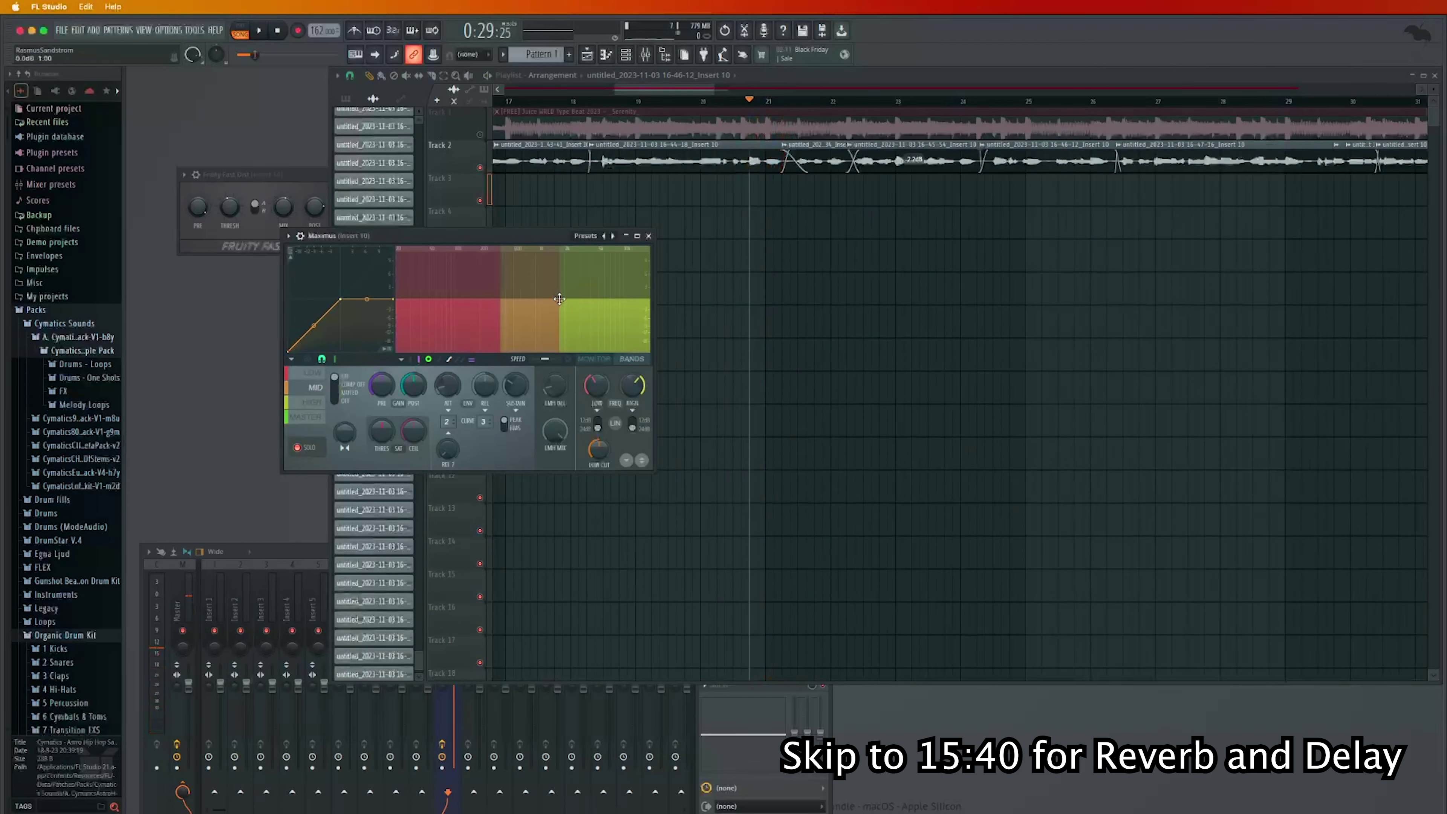
{"action": "left_click_drag", "start_coordinate": [559, 299], "coordinate": [581, 299]}
{"action": "key", "text": "space"}
Pull the mid band's compression curve down to a low threshold with a gentle slope, checking its gain reduction in the monitor view
{"action": "left_click", "coordinate": [317, 390]}
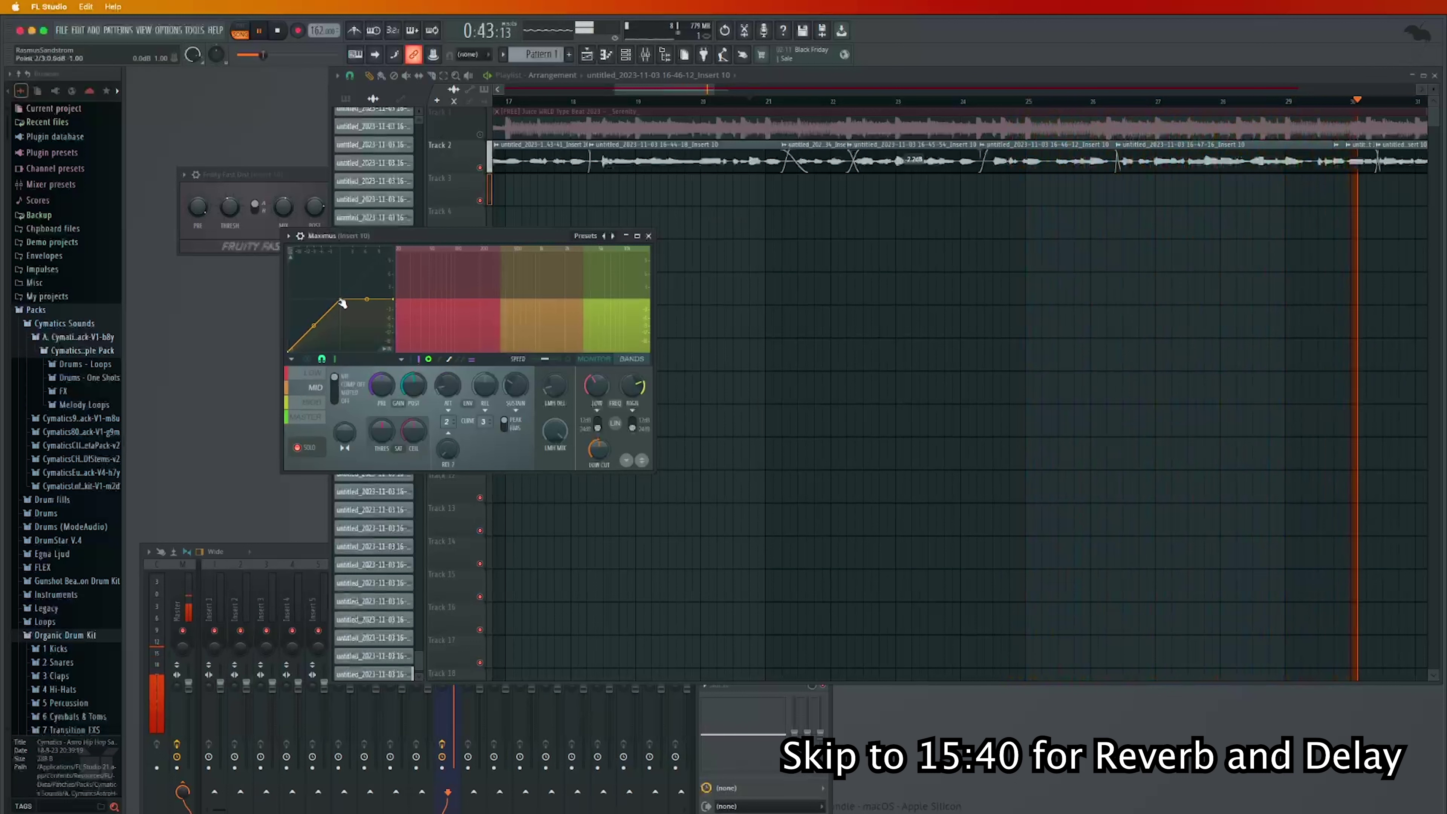
{"action": "key", "text": "space"}
{"action": "left_click", "coordinate": [594, 359]}
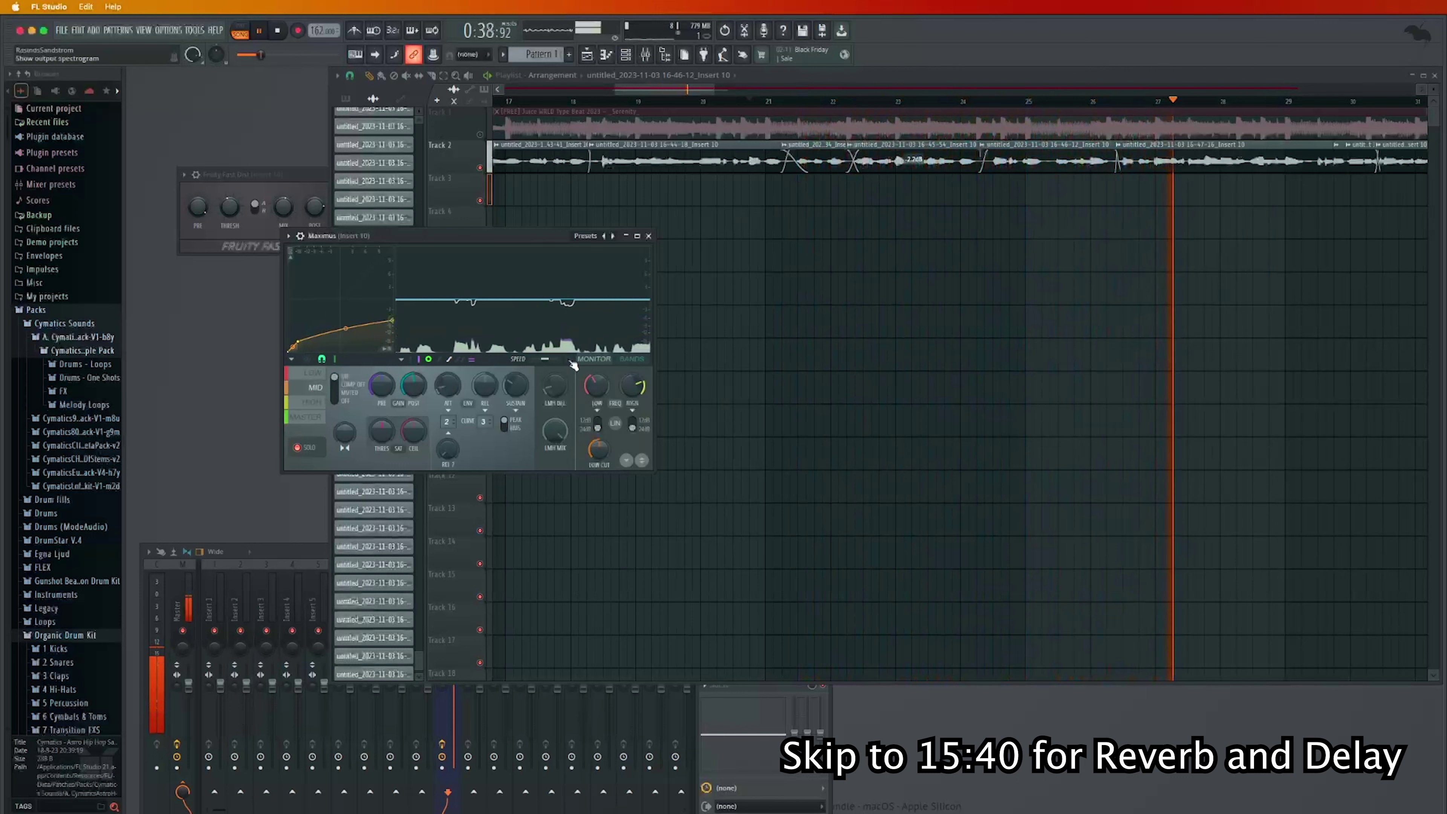
{"action": "left_click", "coordinate": [632, 358]}
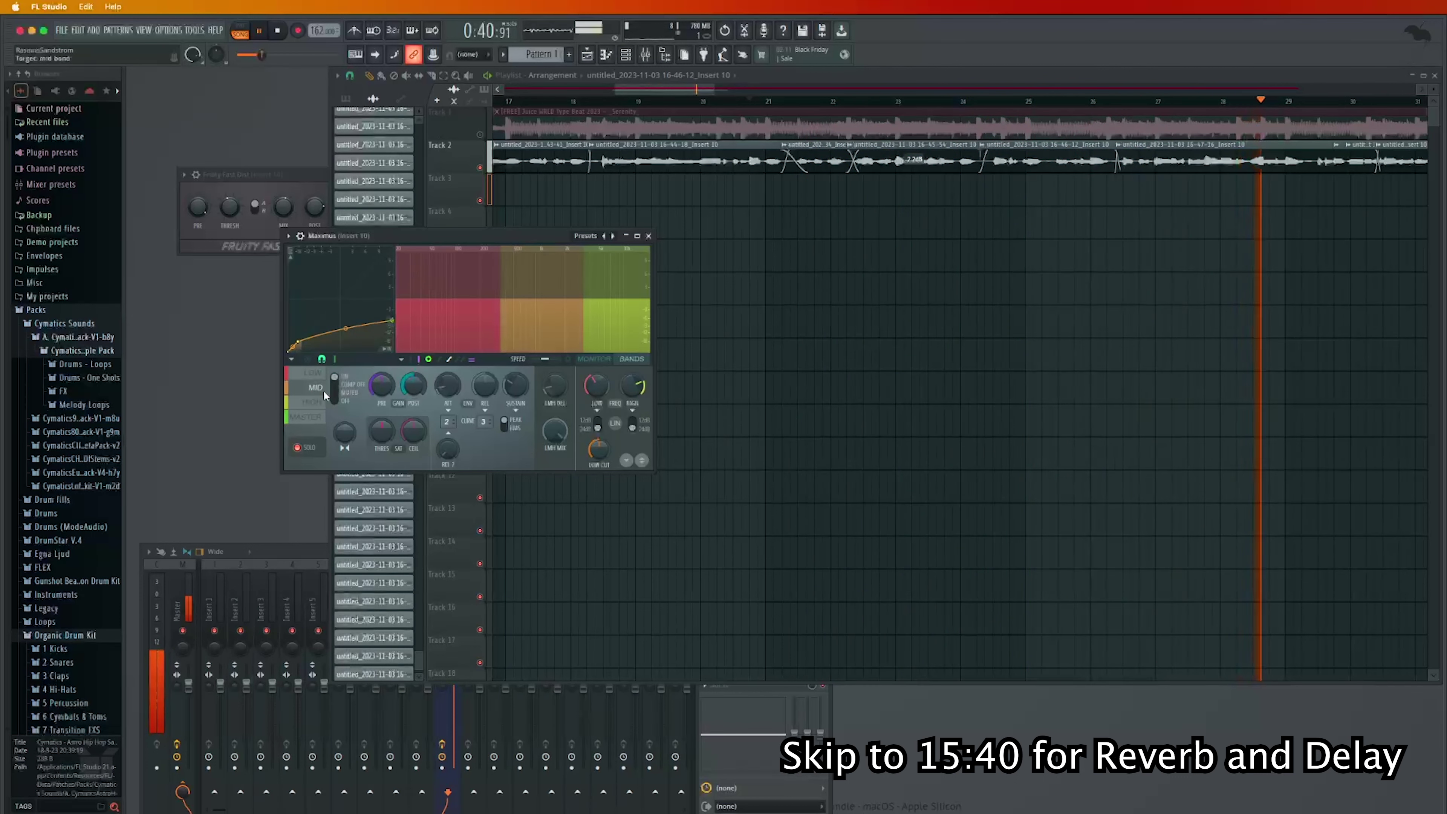
Audition Maximus's high band and drag its compression knee down to a low threshold with a gentle upward slope
{"action": "left_click", "coordinate": [312, 402]}
{"action": "key", "text": "space"}
{"action": "key", "text": "space"}
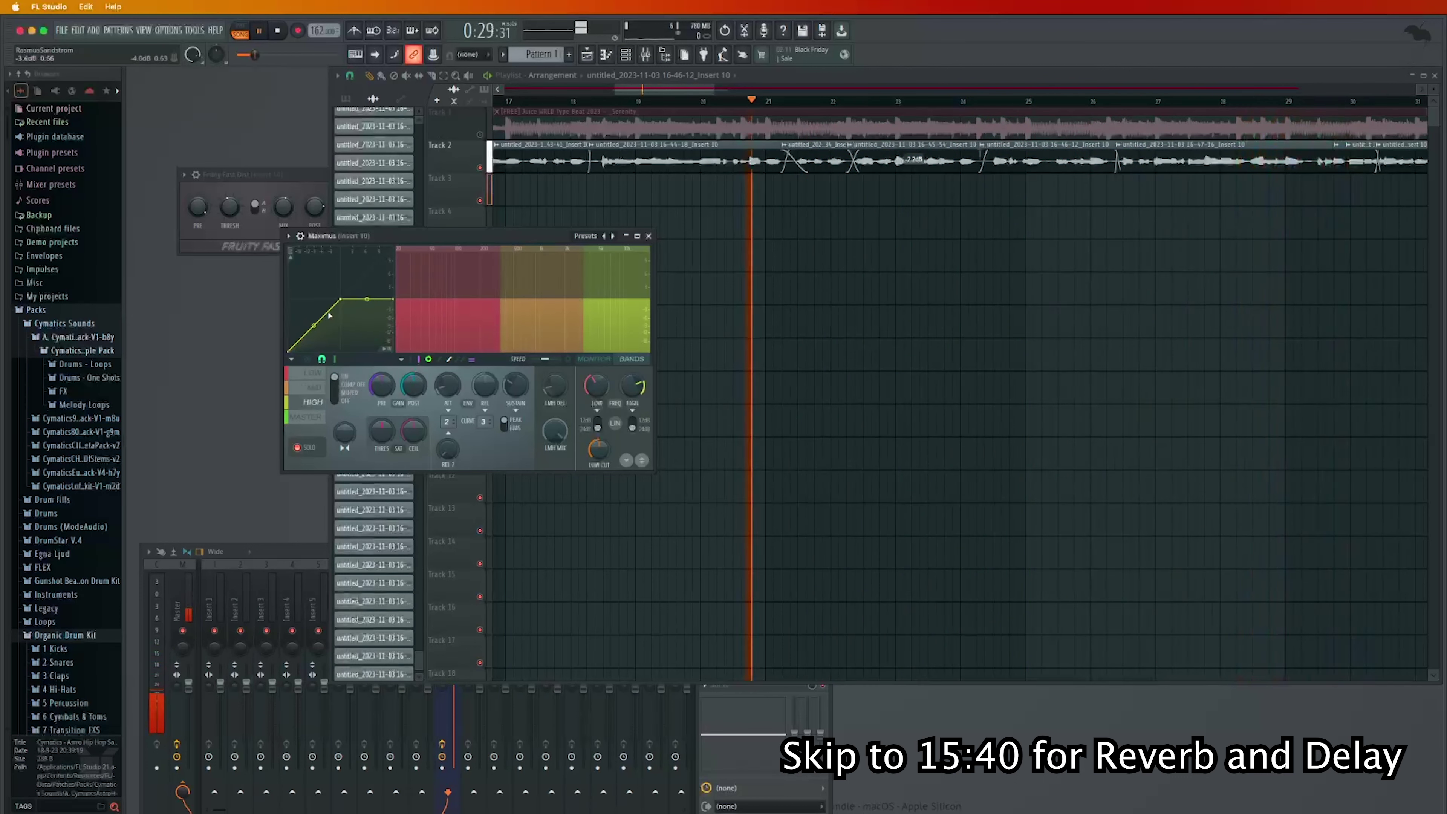
{"action": "left_click_drag", "start_coordinate": [340, 299], "coordinate": [300, 343]}
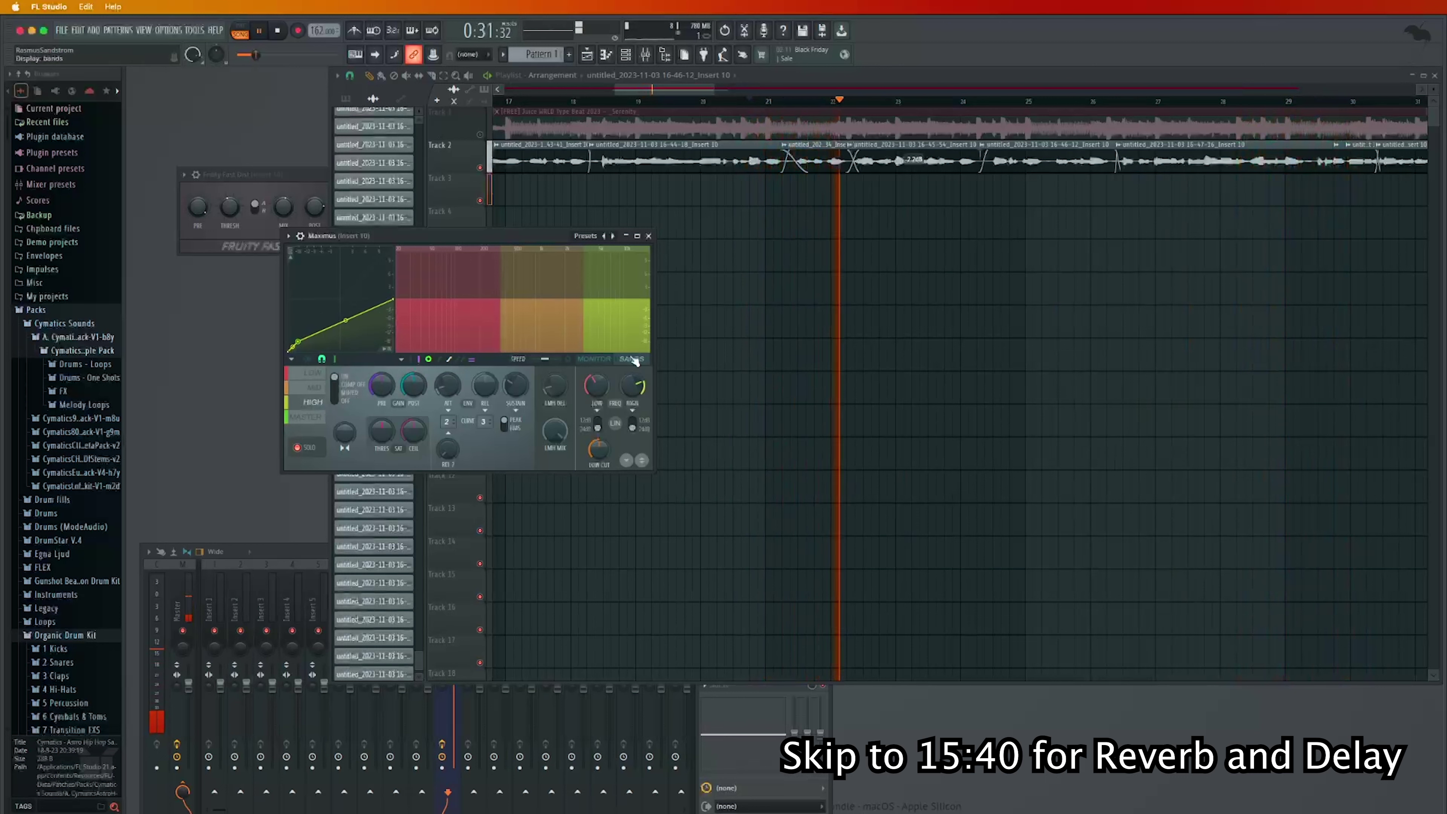
Pull the end of Maximus's high-band compression curve far down to a nearly flat slope while monitoring the vocals
{"action": "key", "text": "space"}
{"action": "left_click", "coordinate": [610, 364]}
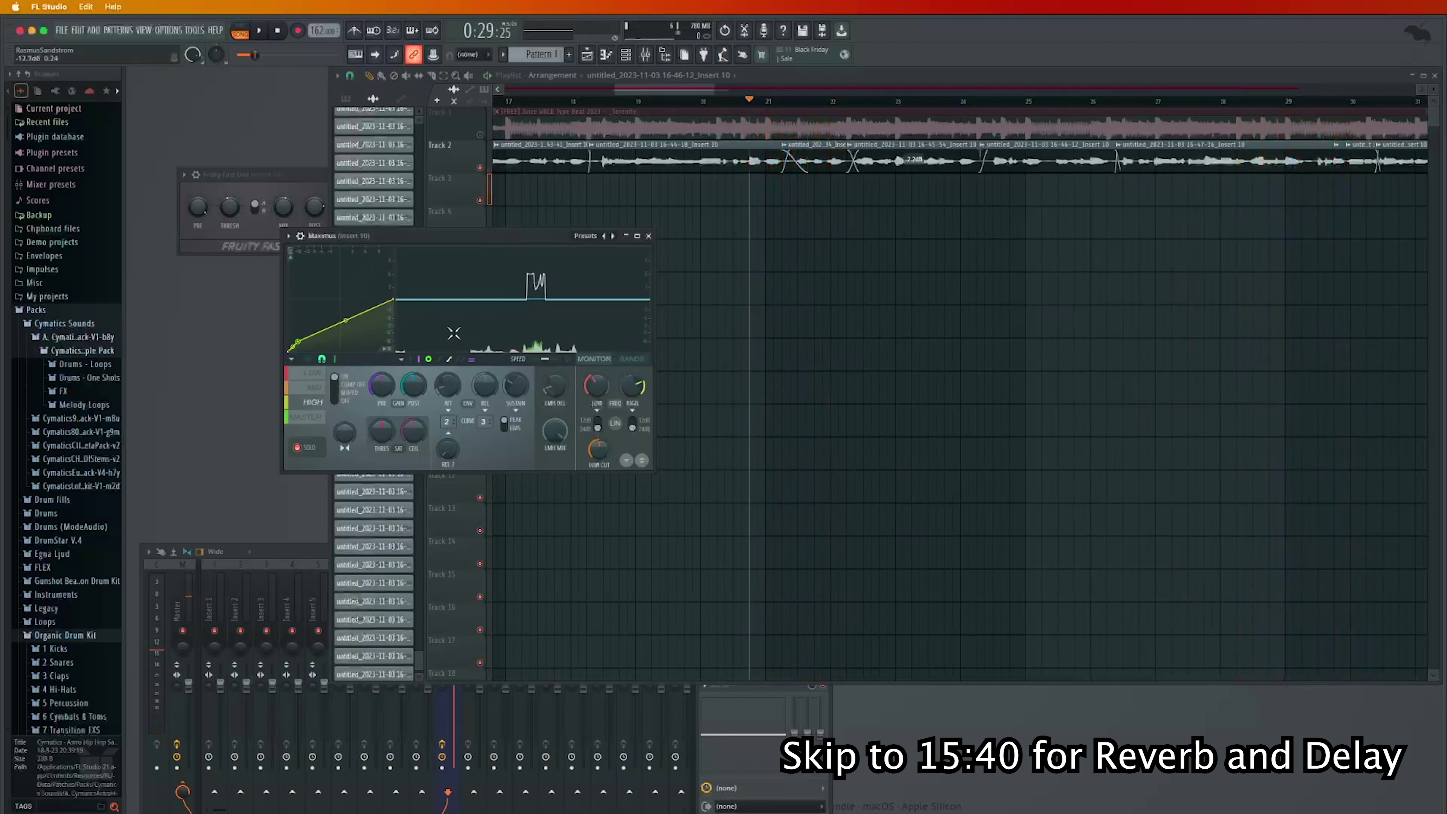
{"action": "key", "text": "space"}
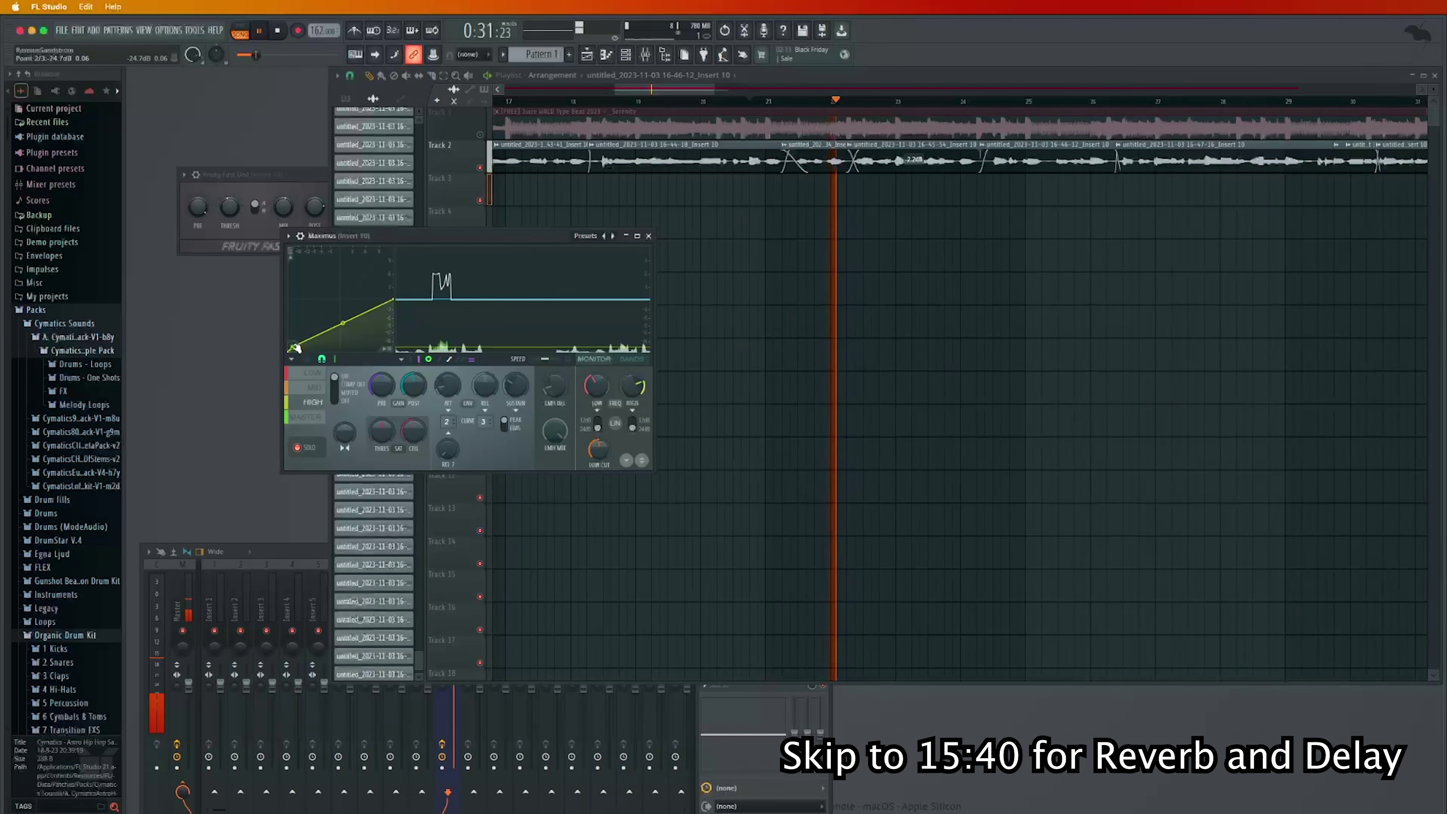
{"action": "left_click_drag", "start_coordinate": [393, 298], "coordinate": [392, 331]}
{"action": "left_click_drag", "start_coordinate": [342, 339], "coordinate": [342, 332]}
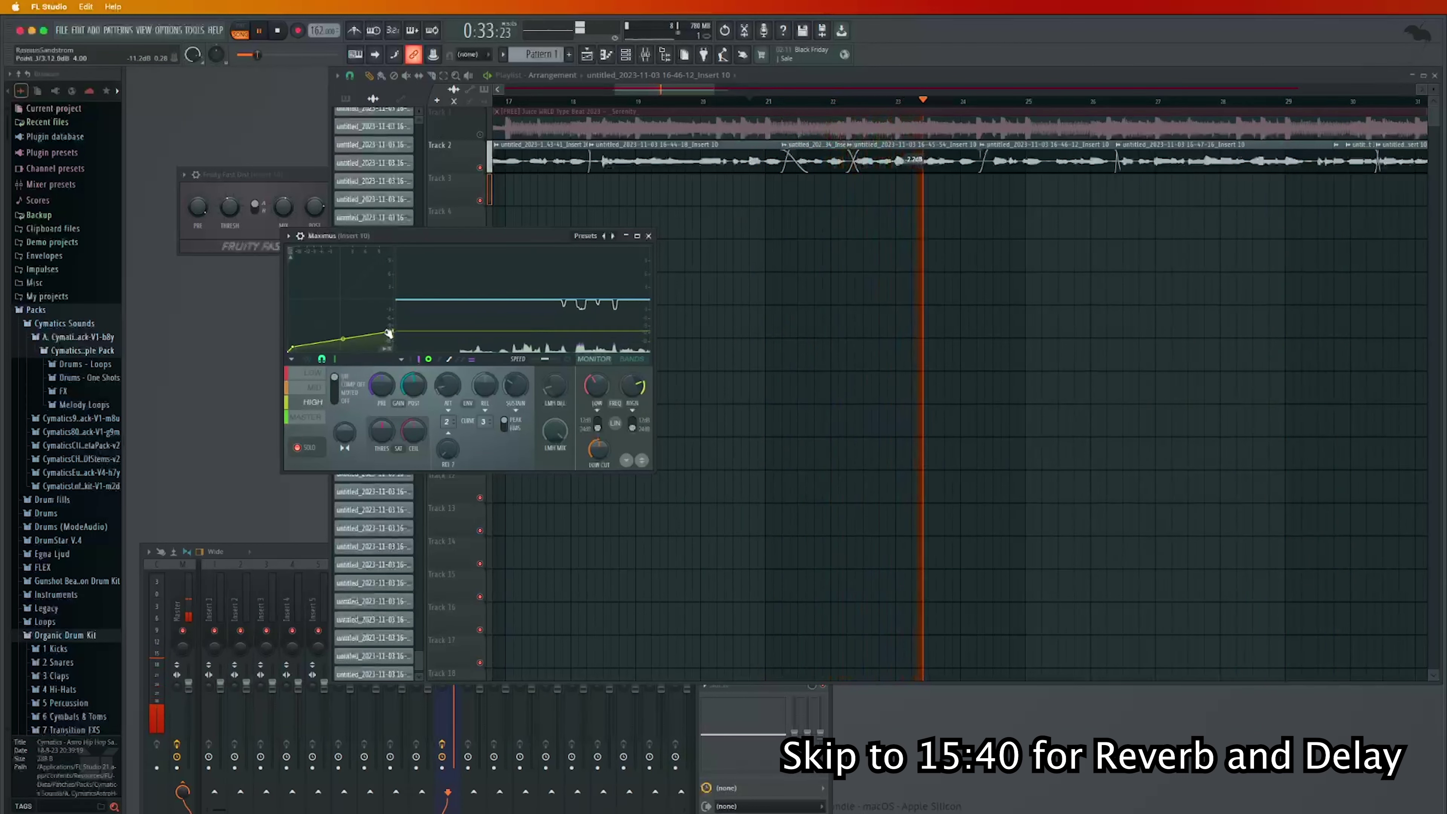
Bend the lower segment of the high band's curve upward into a rounded knee, replaying the vocals to check gain reduction
{"action": "key", "text": "space"}
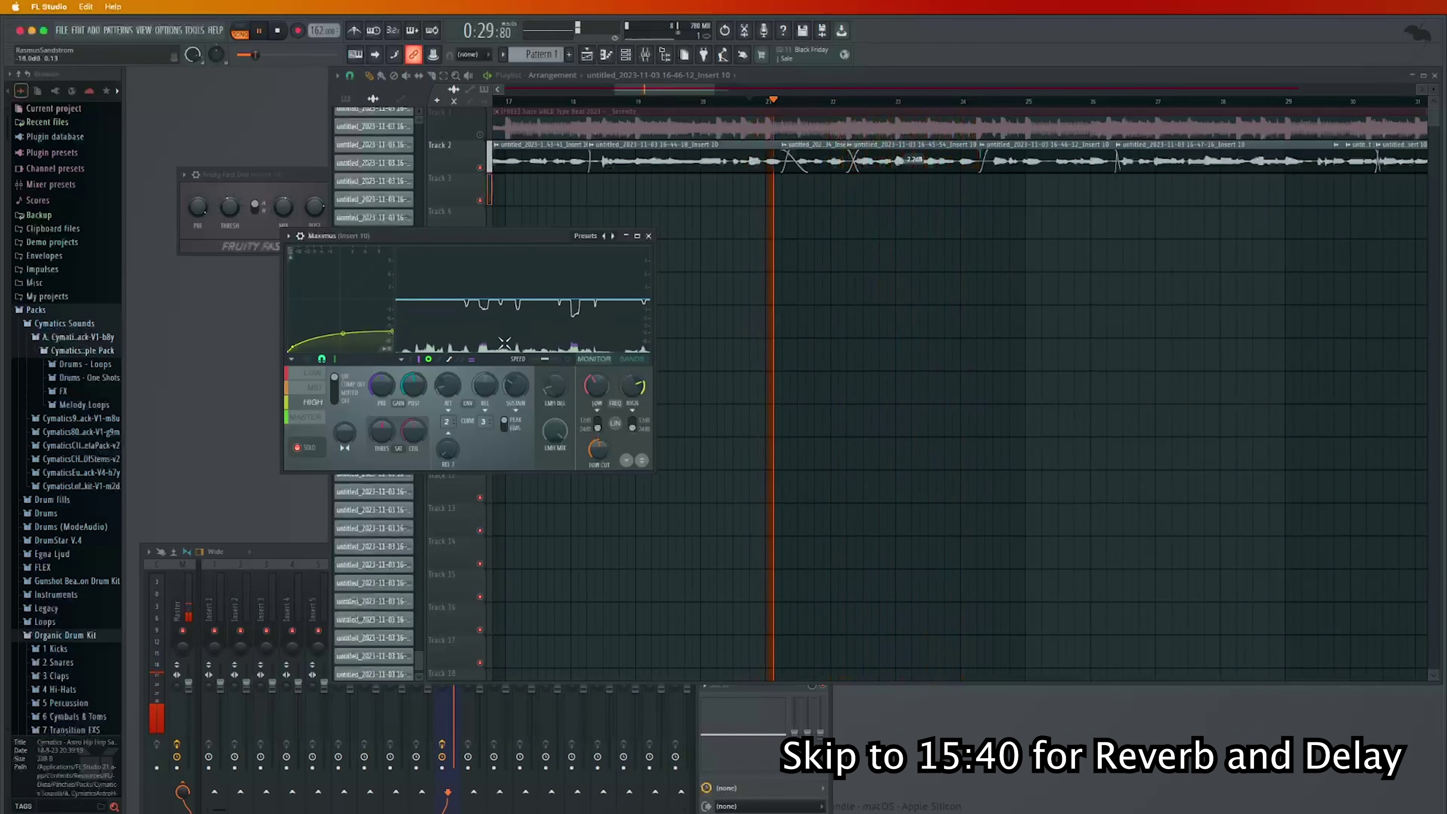
{"action": "key", "text": "space"}
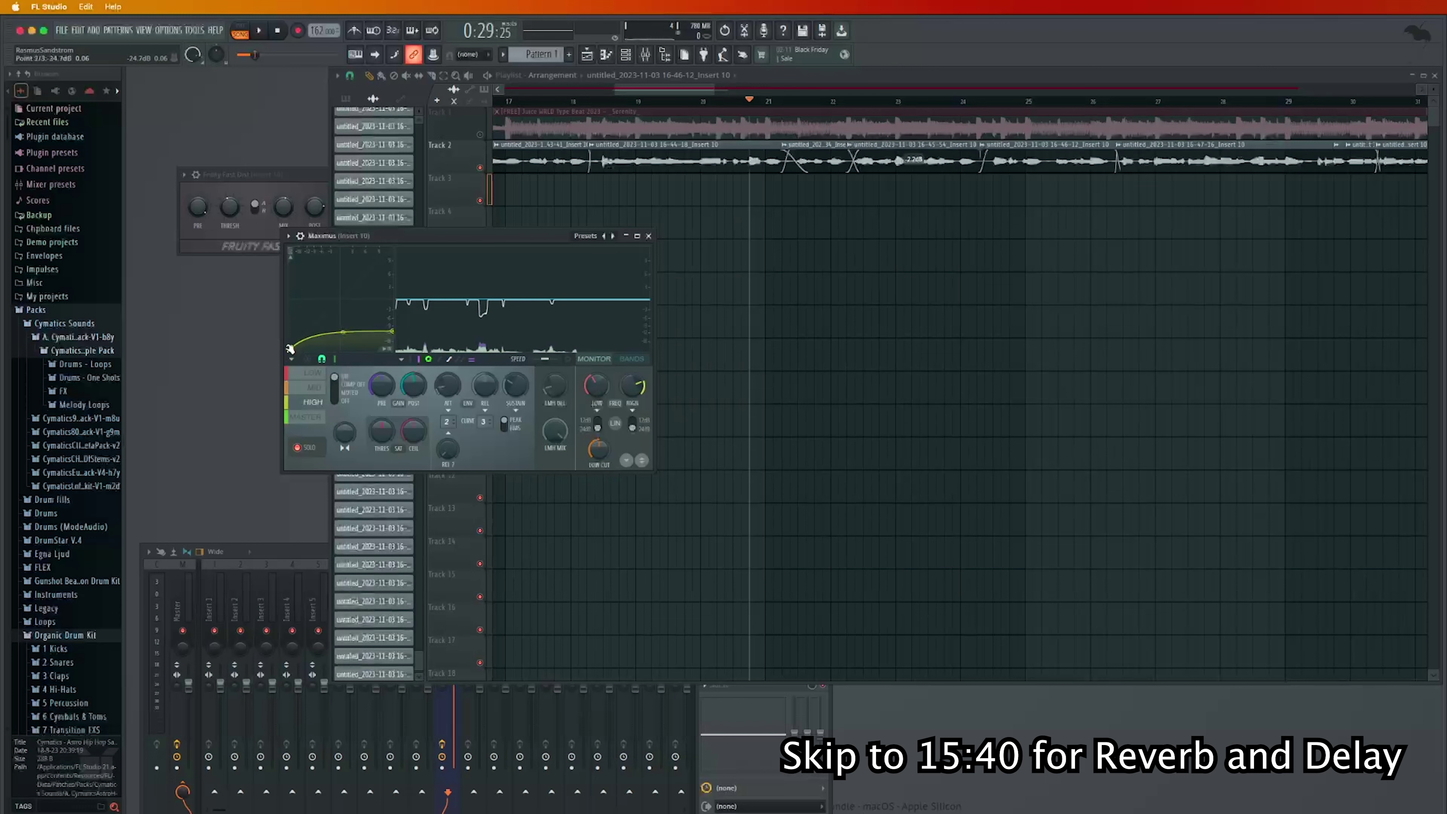
{"action": "key", "text": "space"}
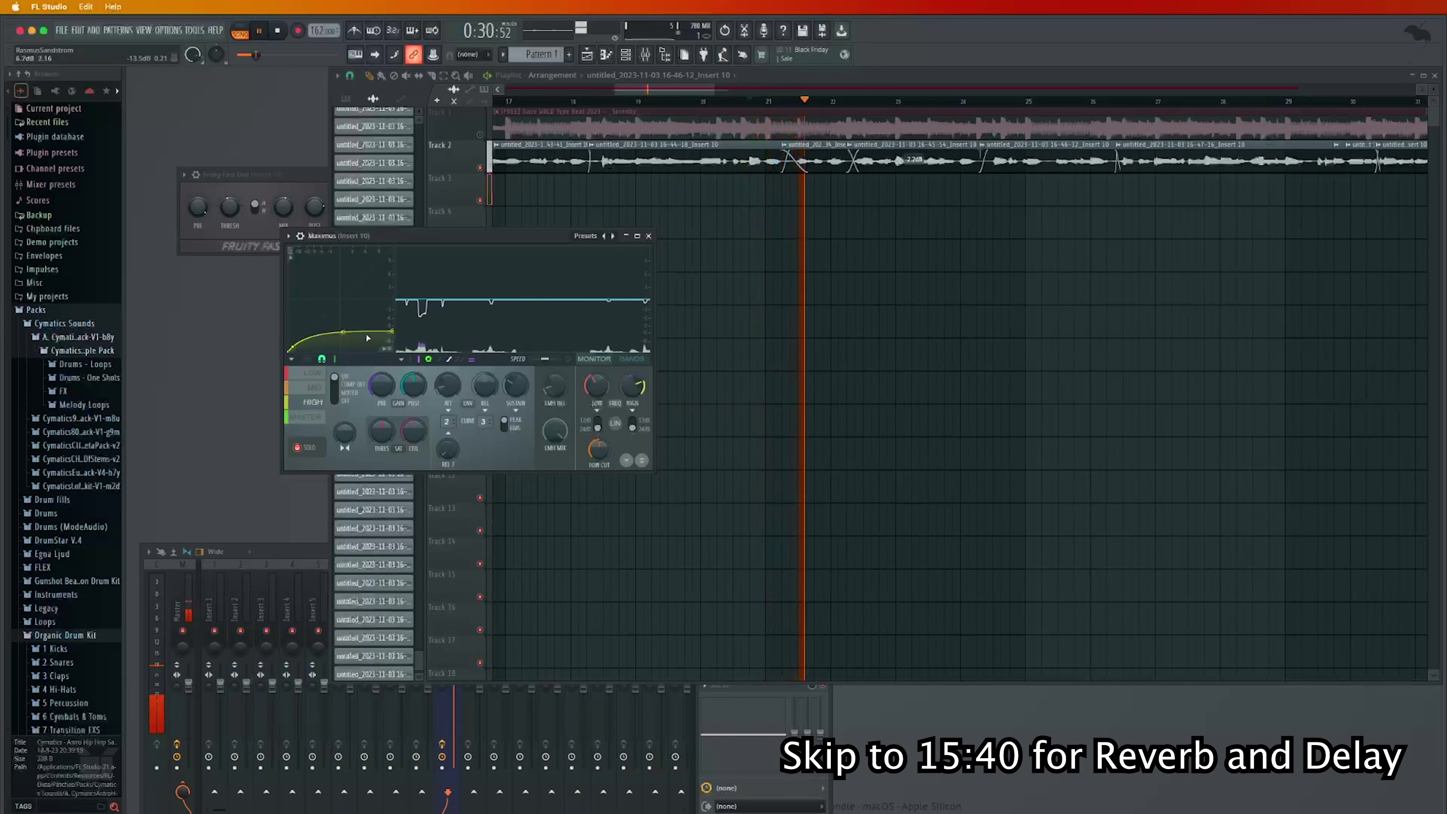
{"action": "key", "text": "space"}
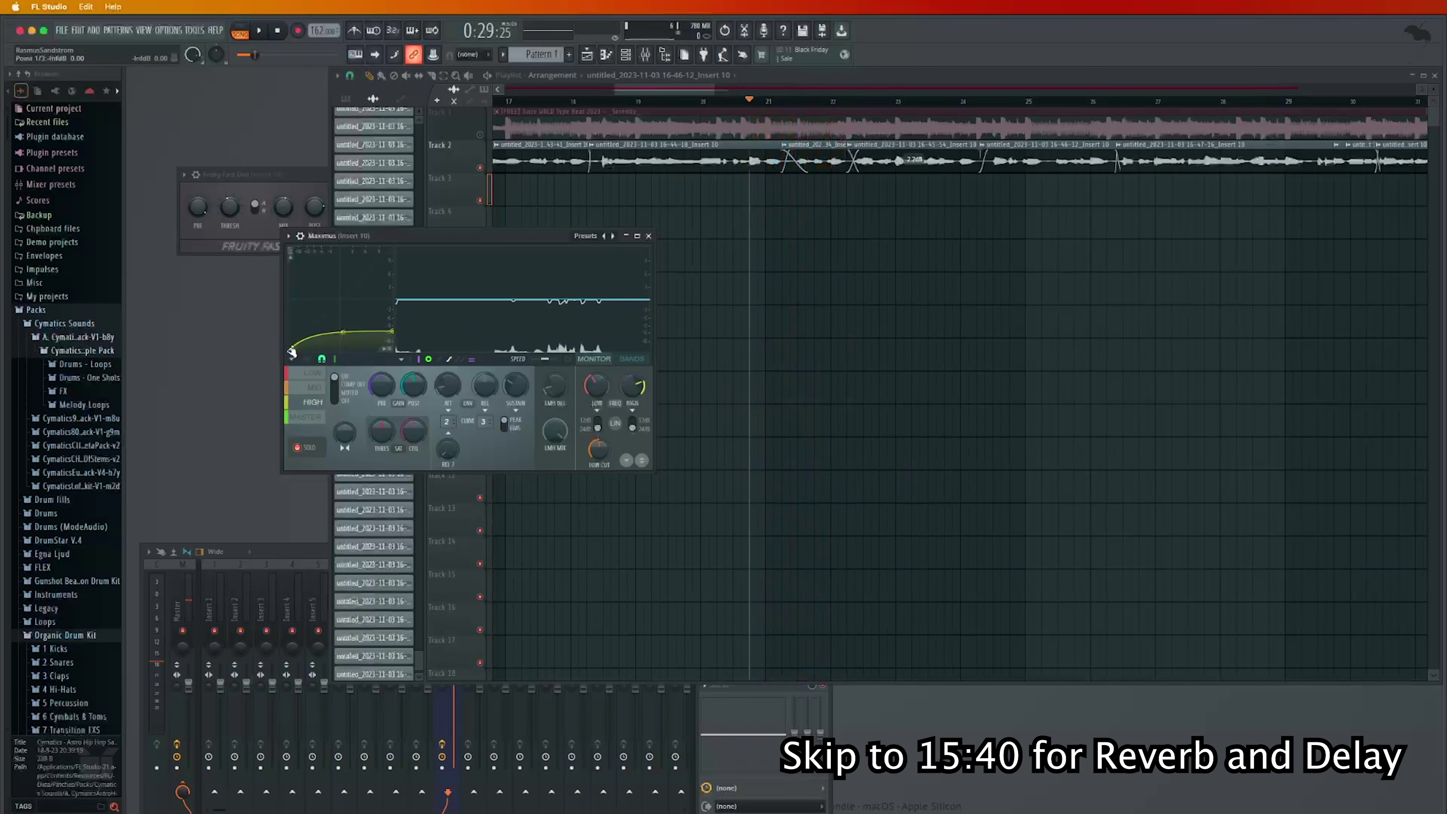
Try raising the starting point of the high band's compression curve while replaying the vocals
{"action": "left_click_drag", "start_coordinate": [291, 352], "coordinate": [278, 308]}
{"action": "key", "text": "space"}
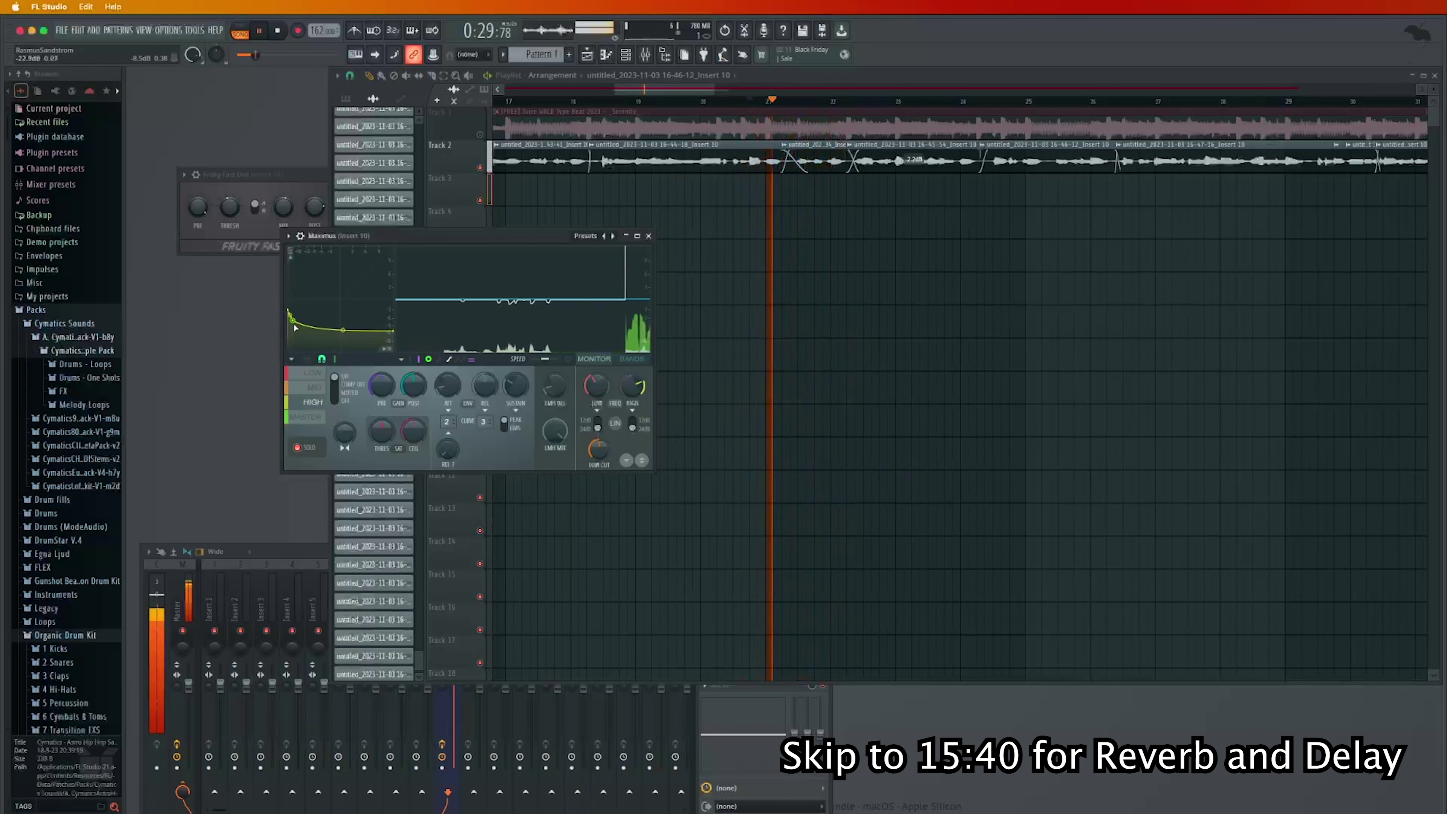
{"action": "key", "text": "space"}
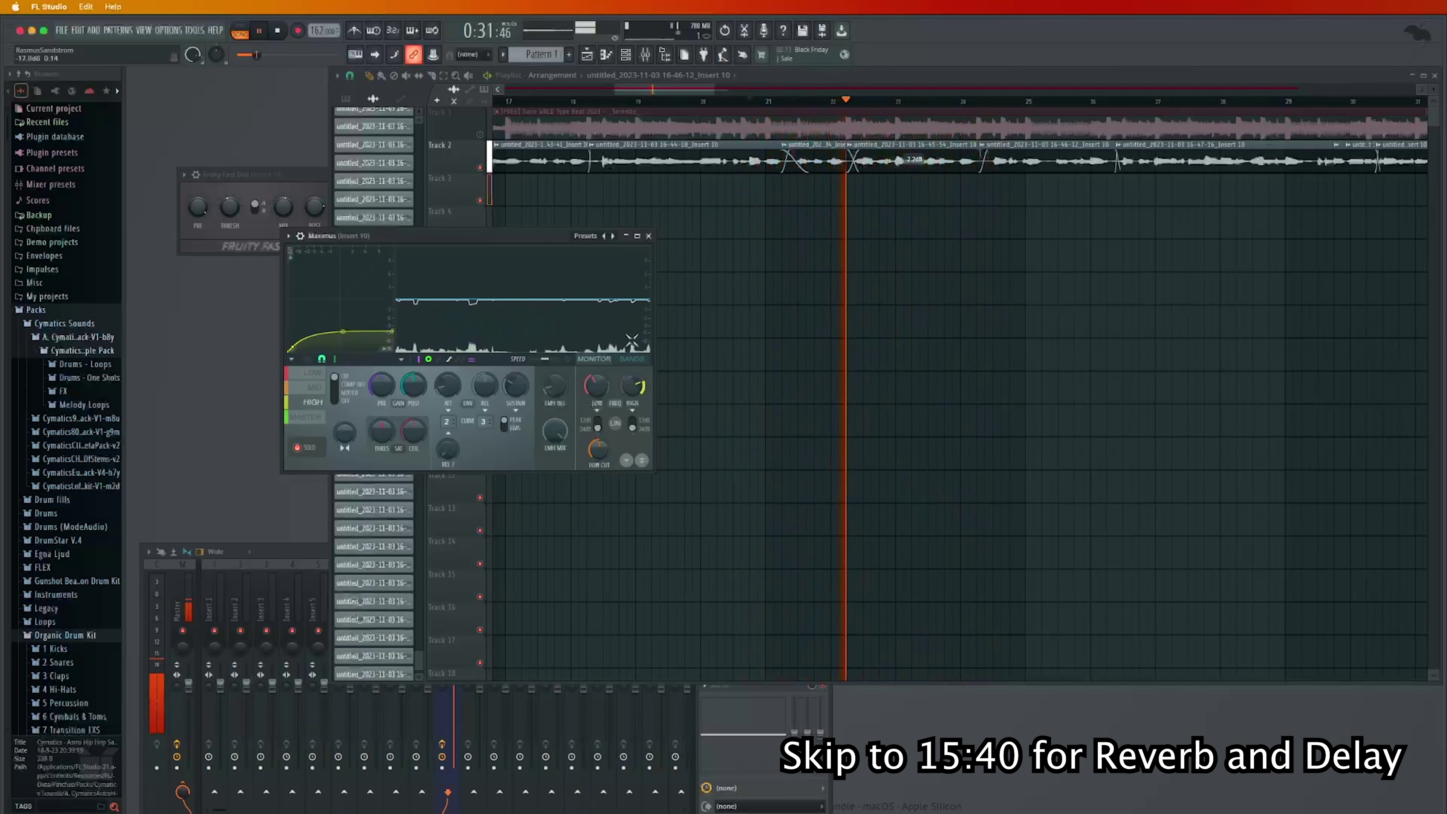
{"action": "key", "text": "space"}
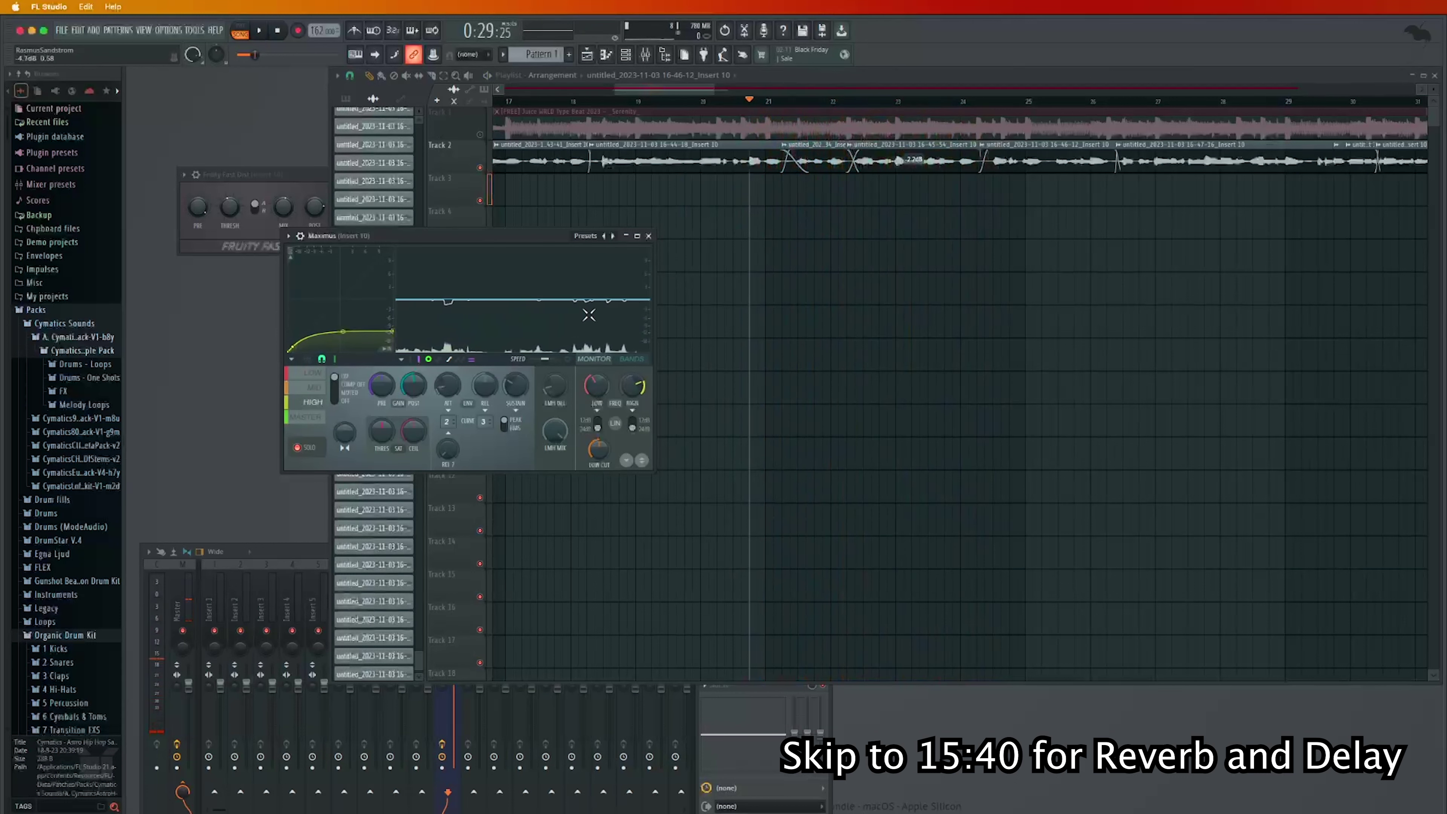
Show Maximus's bands view, select its master band and replay the vocals
{"action": "left_click", "coordinate": [630, 360]}
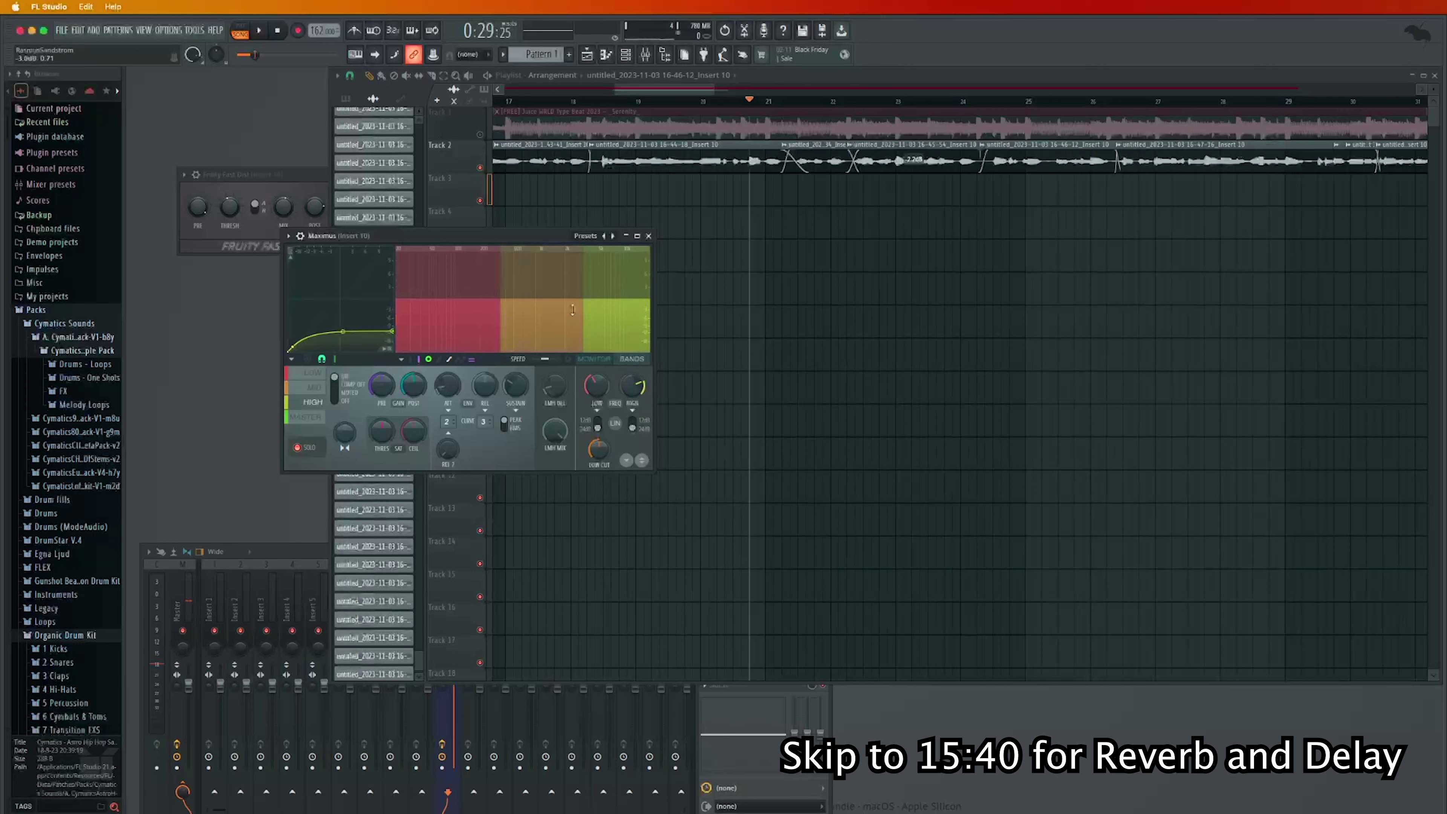
{"action": "left_click", "coordinate": [306, 417]}
{"action": "key", "text": "space"}
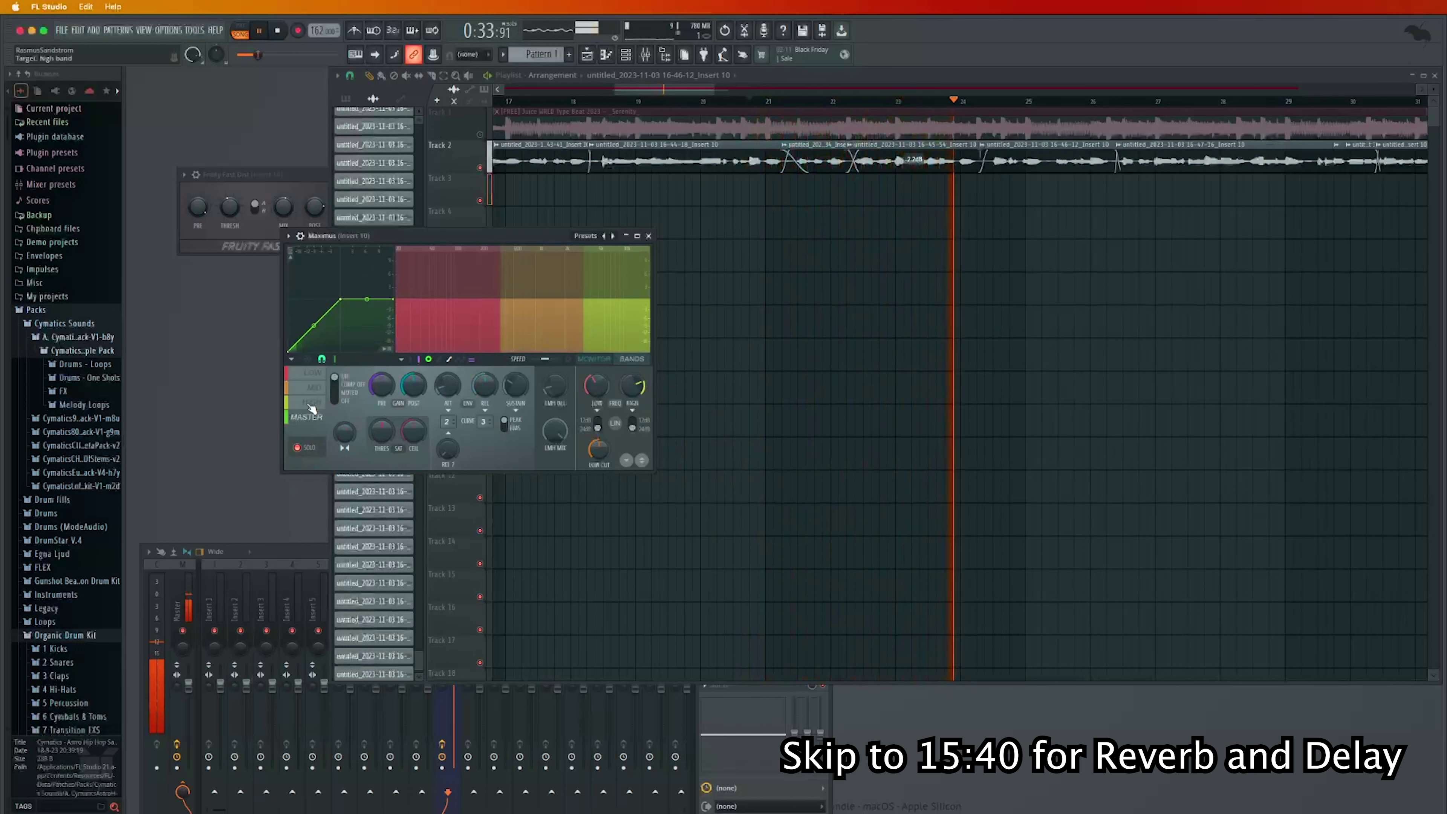
{"action": "key", "text": "space"}
Unmute the beat on Track 1 and turn off Maximus's solo, playing the mix from just before bar 16
{"action": "left_click", "coordinate": [480, 135]}
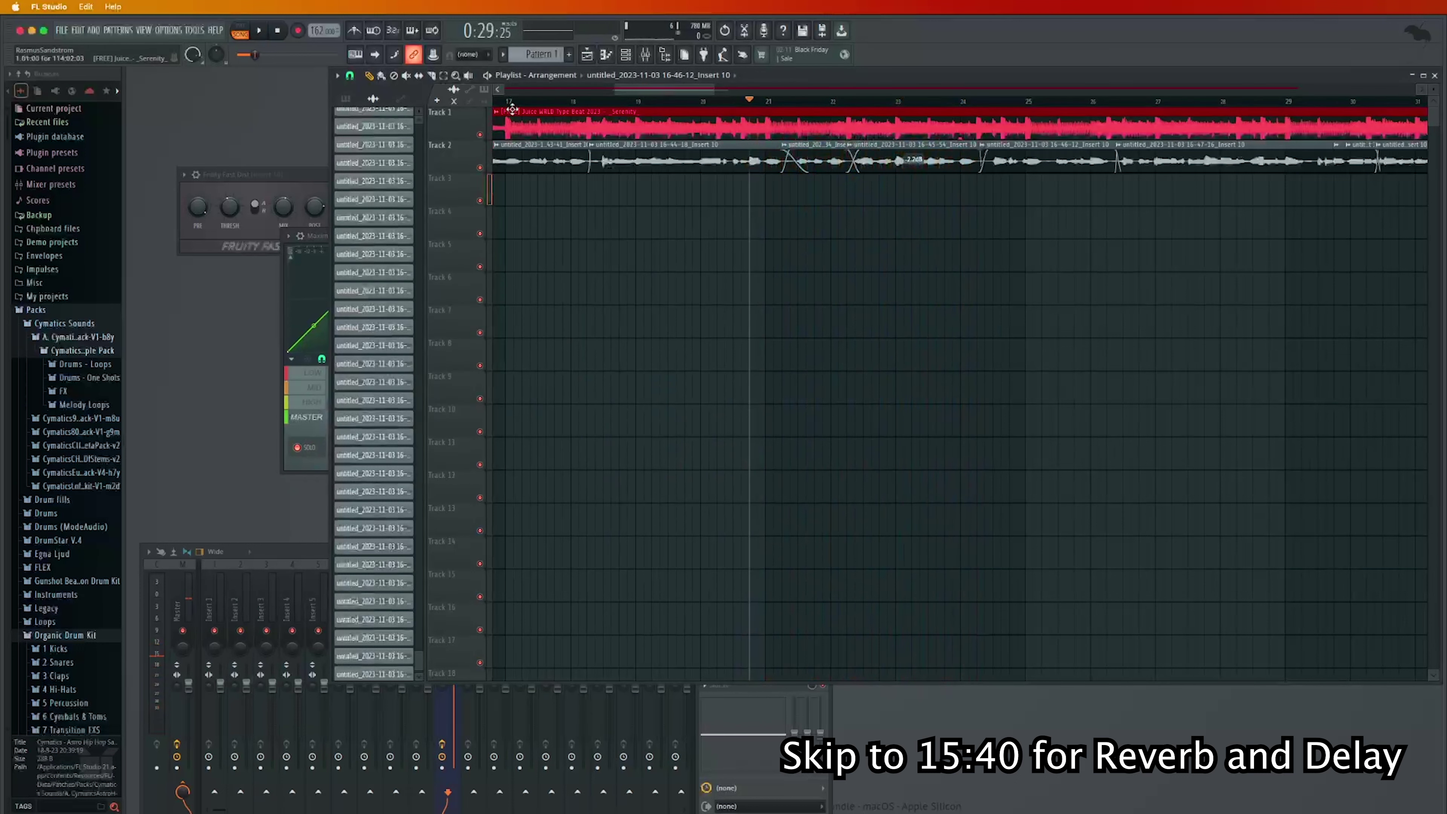
{"action": "scroll", "coordinate": [512, 109], "scroll_direction": "down", "scroll_amount": 3}
{"action": "left_click_drag", "start_coordinate": [501, 101], "coordinate": [722, 106]}
{"action": "key", "text": "space"}
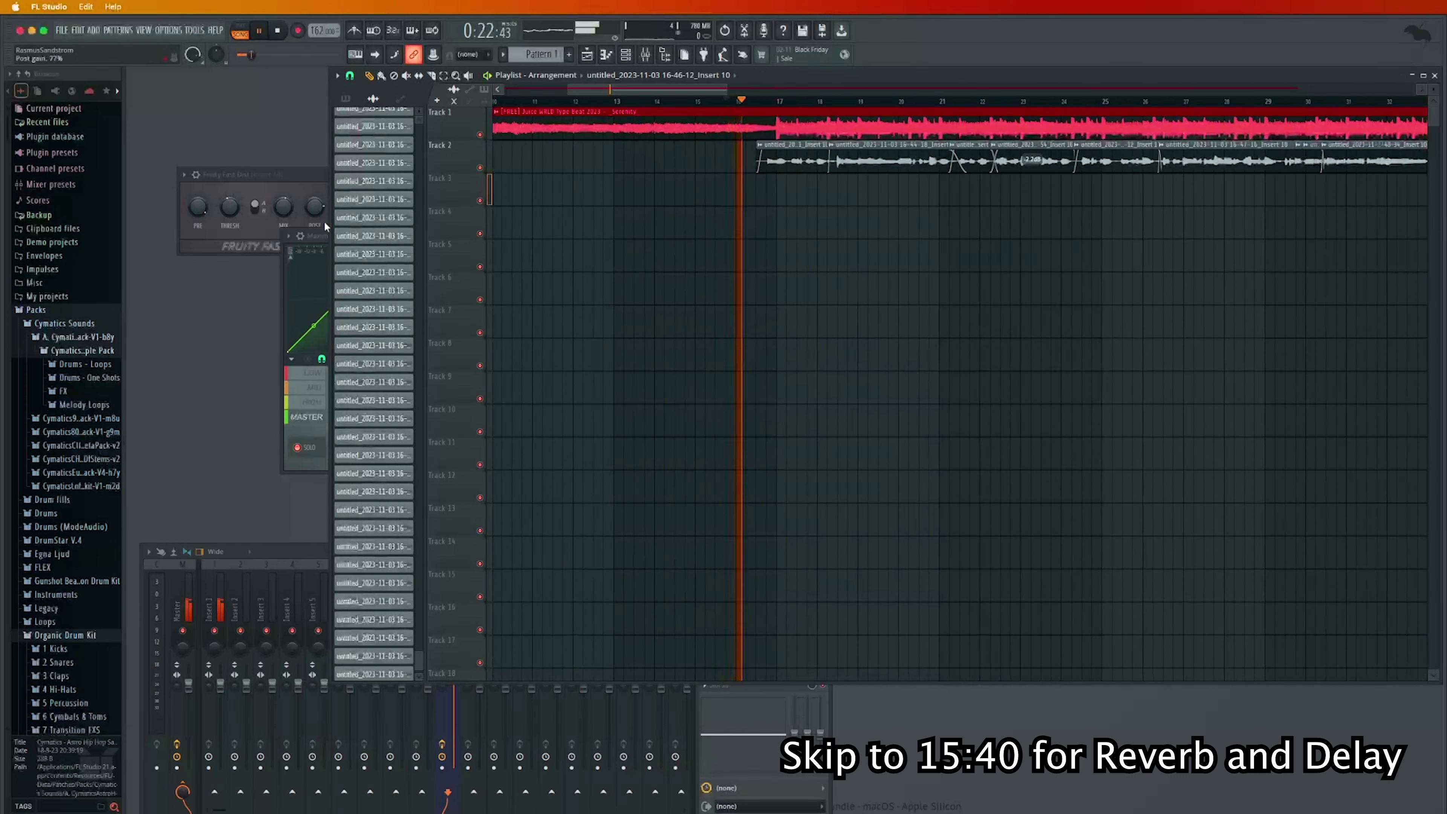
{"action": "left_click", "coordinate": [319, 235]}
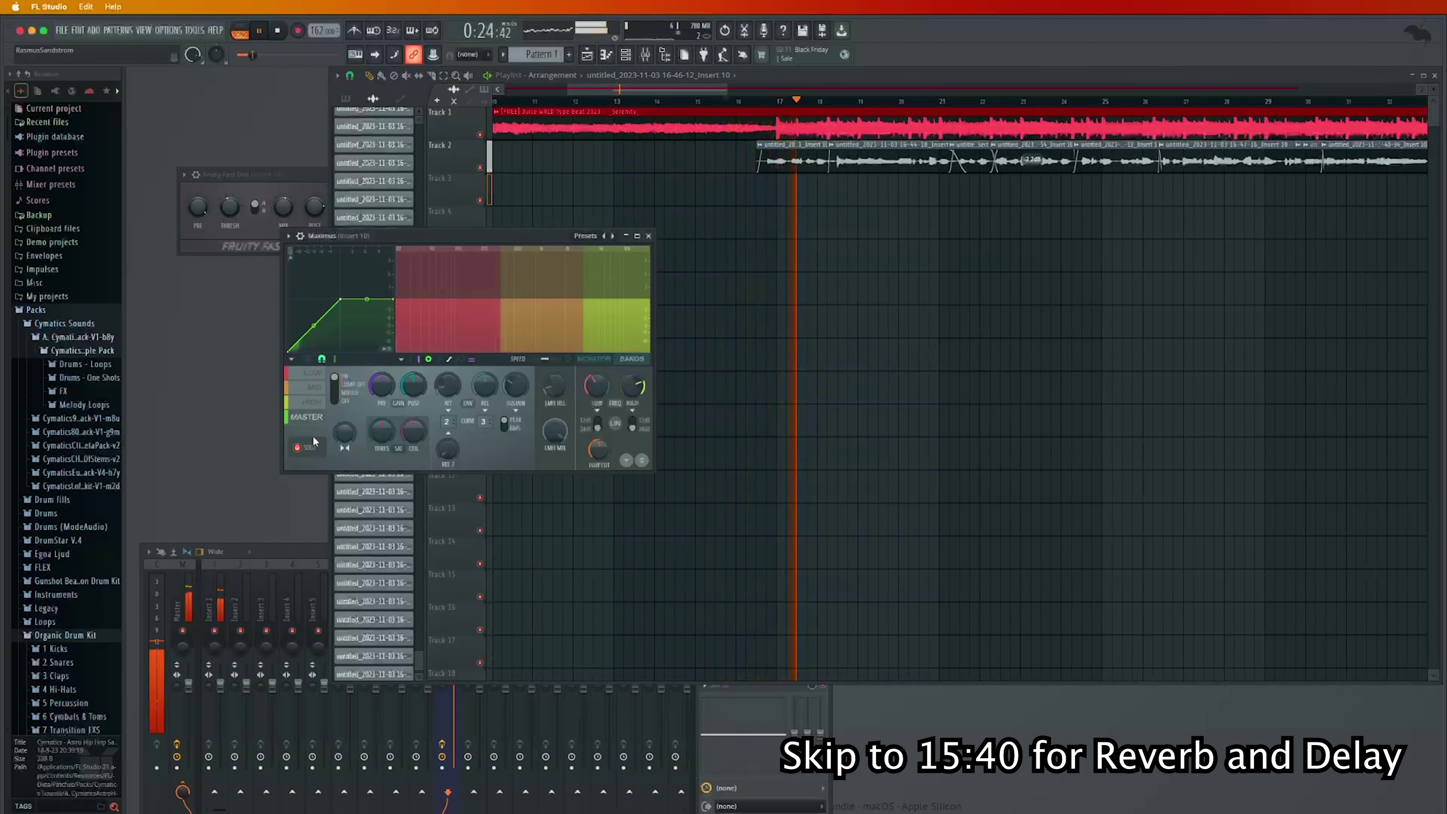
{"action": "left_click", "coordinate": [301, 451]}
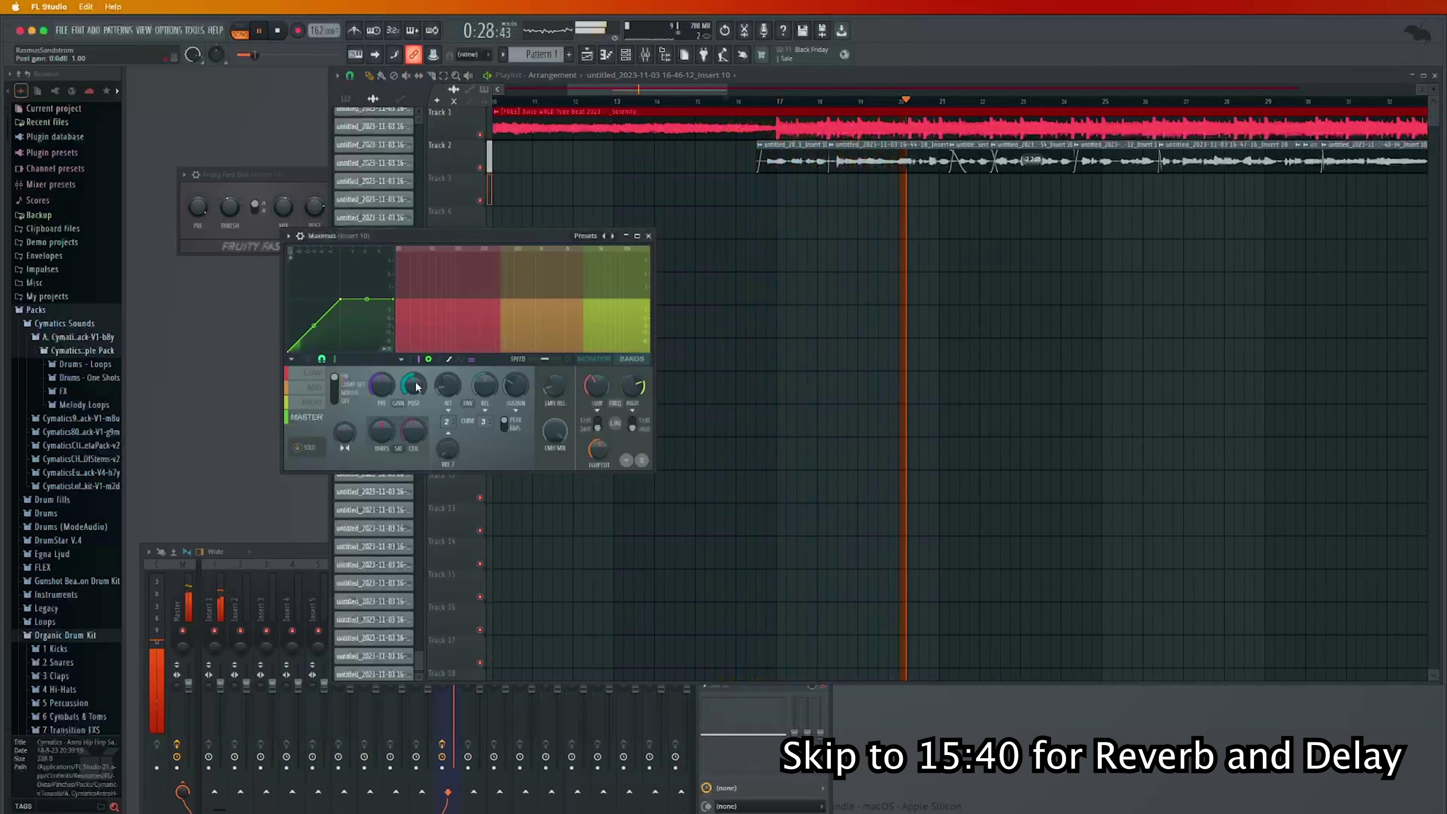
{"action": "key", "text": "space"}
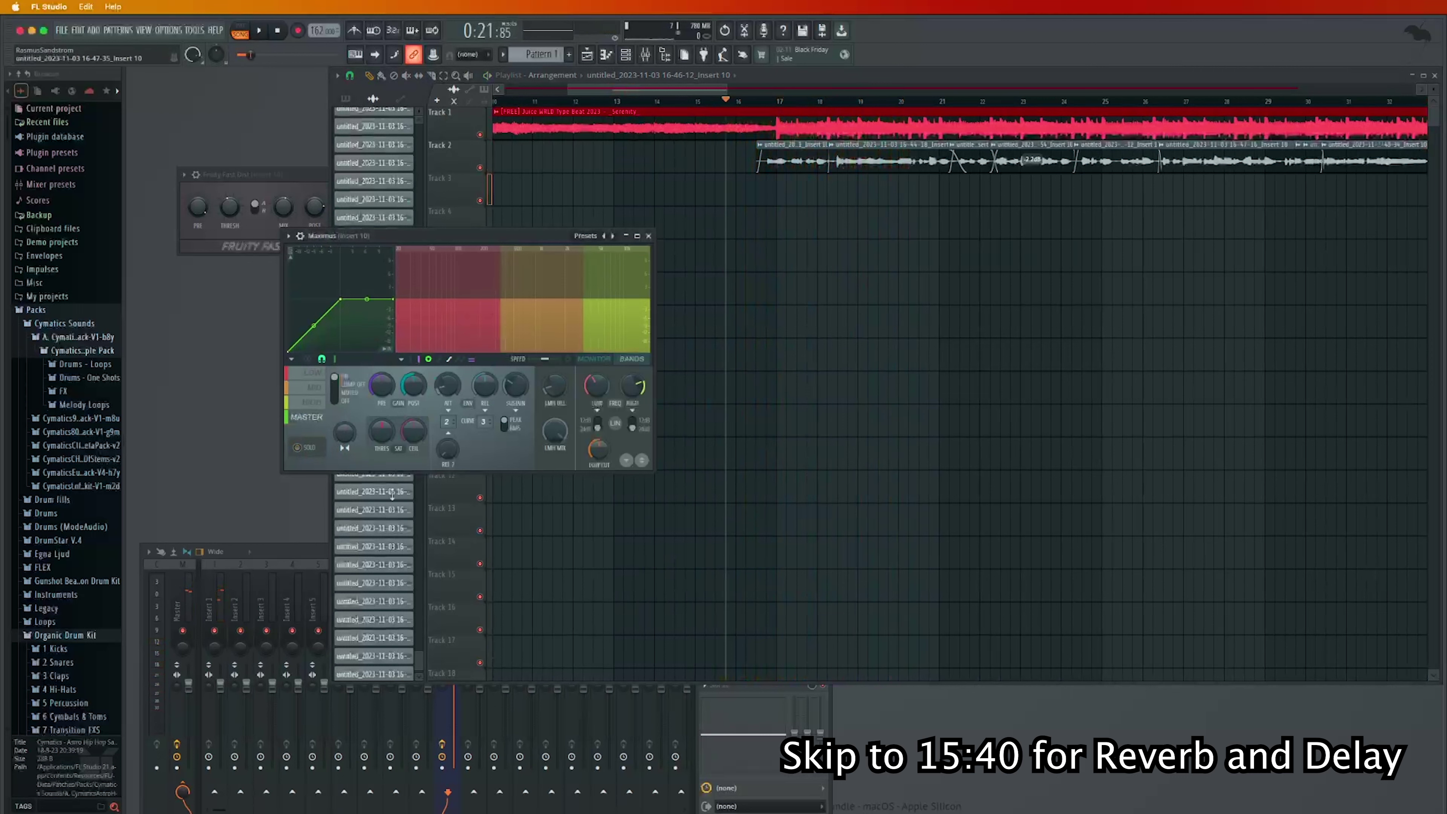
Raise the pre gain of Maximus's high band to about 2 dB while listening to the vocals with the beat
{"action": "left_click", "coordinate": [276, 556]}
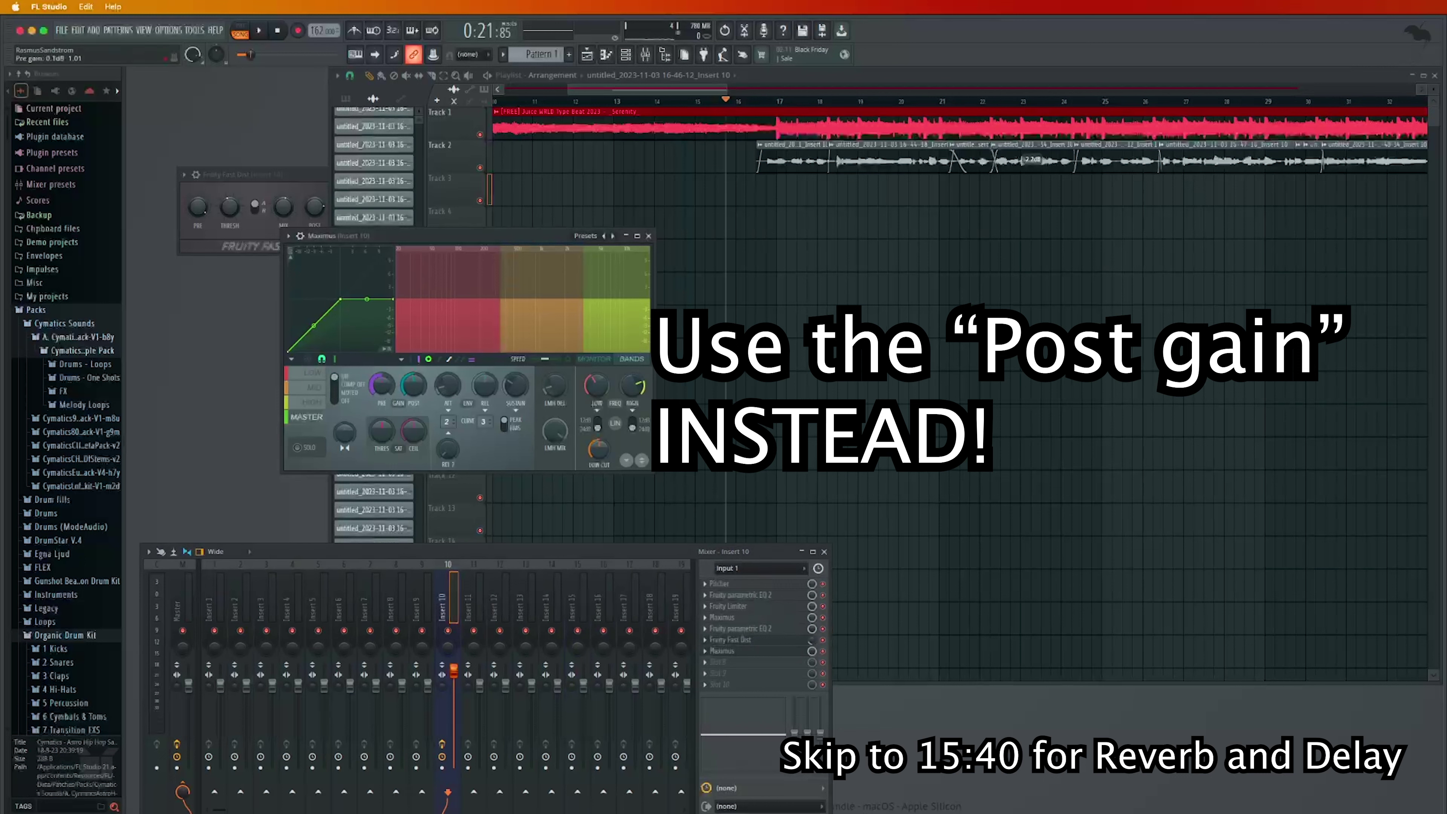
{"action": "right_click", "coordinate": [381, 386]}
{"action": "left_click", "coordinate": [315, 427]}
{"action": "left_click", "coordinate": [312, 402]}
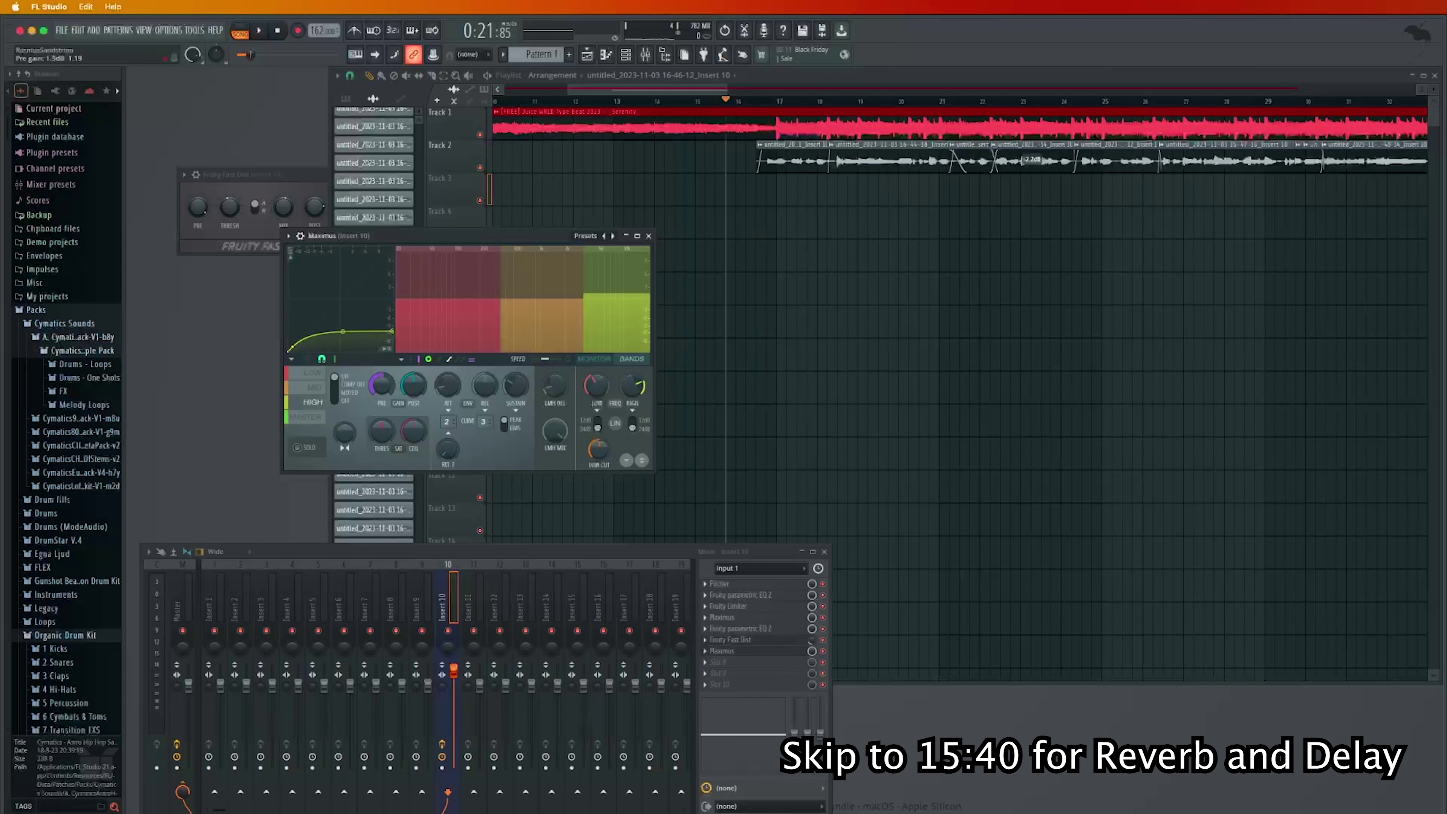
{"action": "key", "text": "space"}
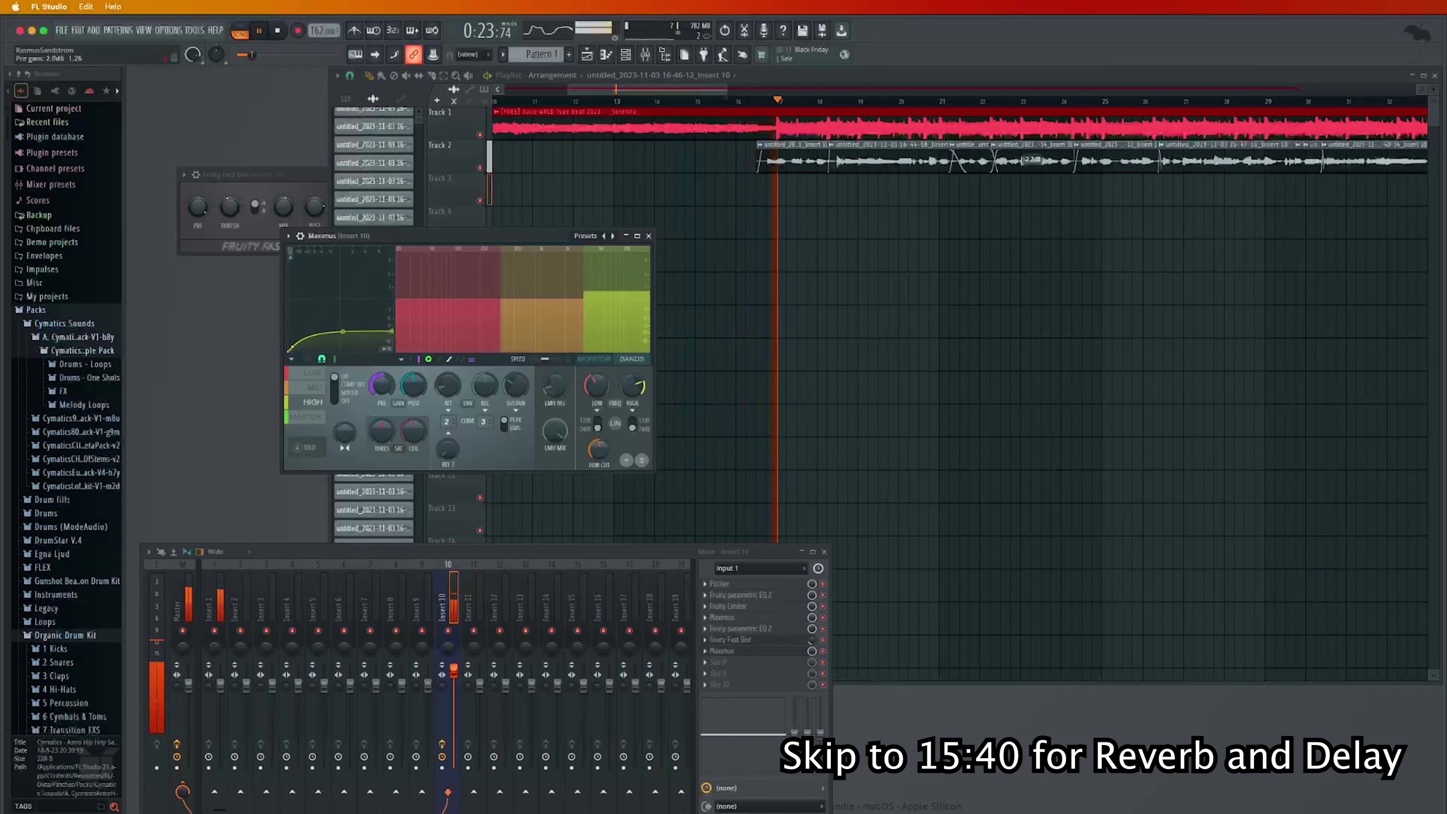
{"action": "left_click_drag", "start_coordinate": [382, 386], "coordinate": [381, 379]}
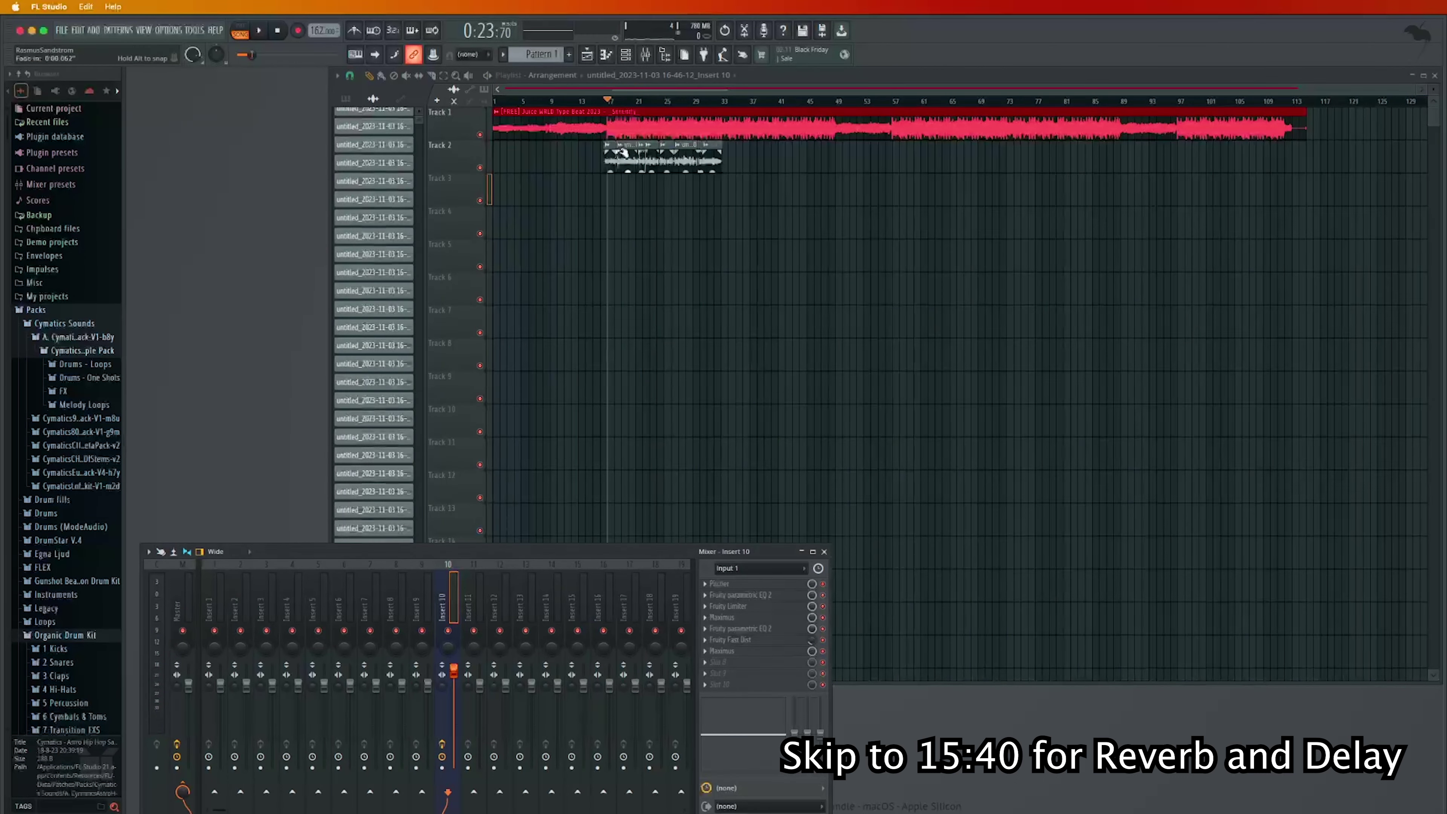
Move the playback start to bar 16 and send the vocal channel Insert 10 to Insert 9
{"action": "left_click", "coordinate": [597, 95]}
{"action": "scroll", "coordinate": [597, 101], "scroll_direction": "up", "scroll_amount": 3}
{"action": "left_click", "coordinate": [597, 101]}
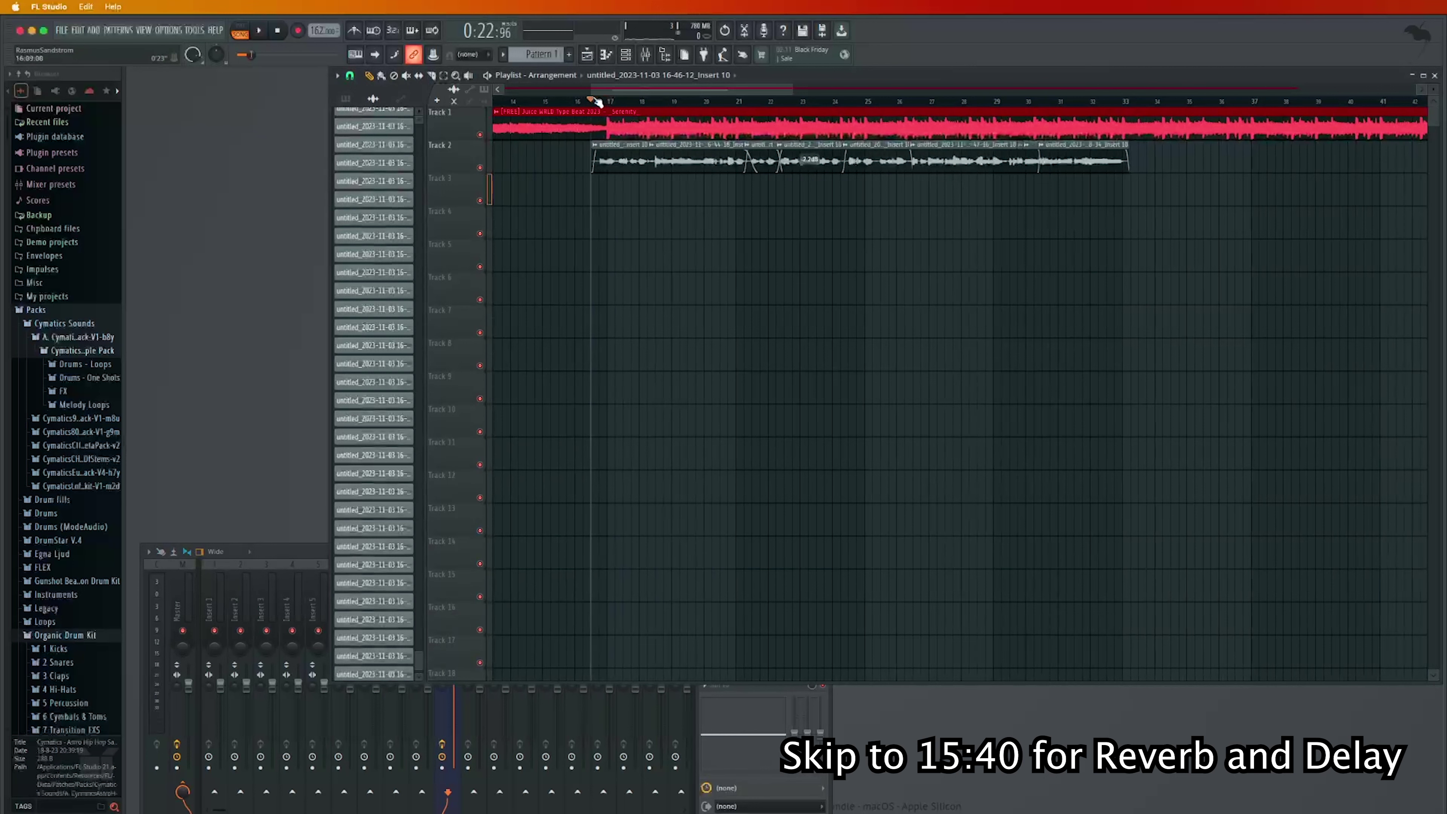
{"action": "left_click", "coordinate": [580, 104]}
{"action": "scroll", "coordinate": [580, 104], "scroll_direction": "down", "scroll_amount": 3}
{"action": "key", "text": "space"}
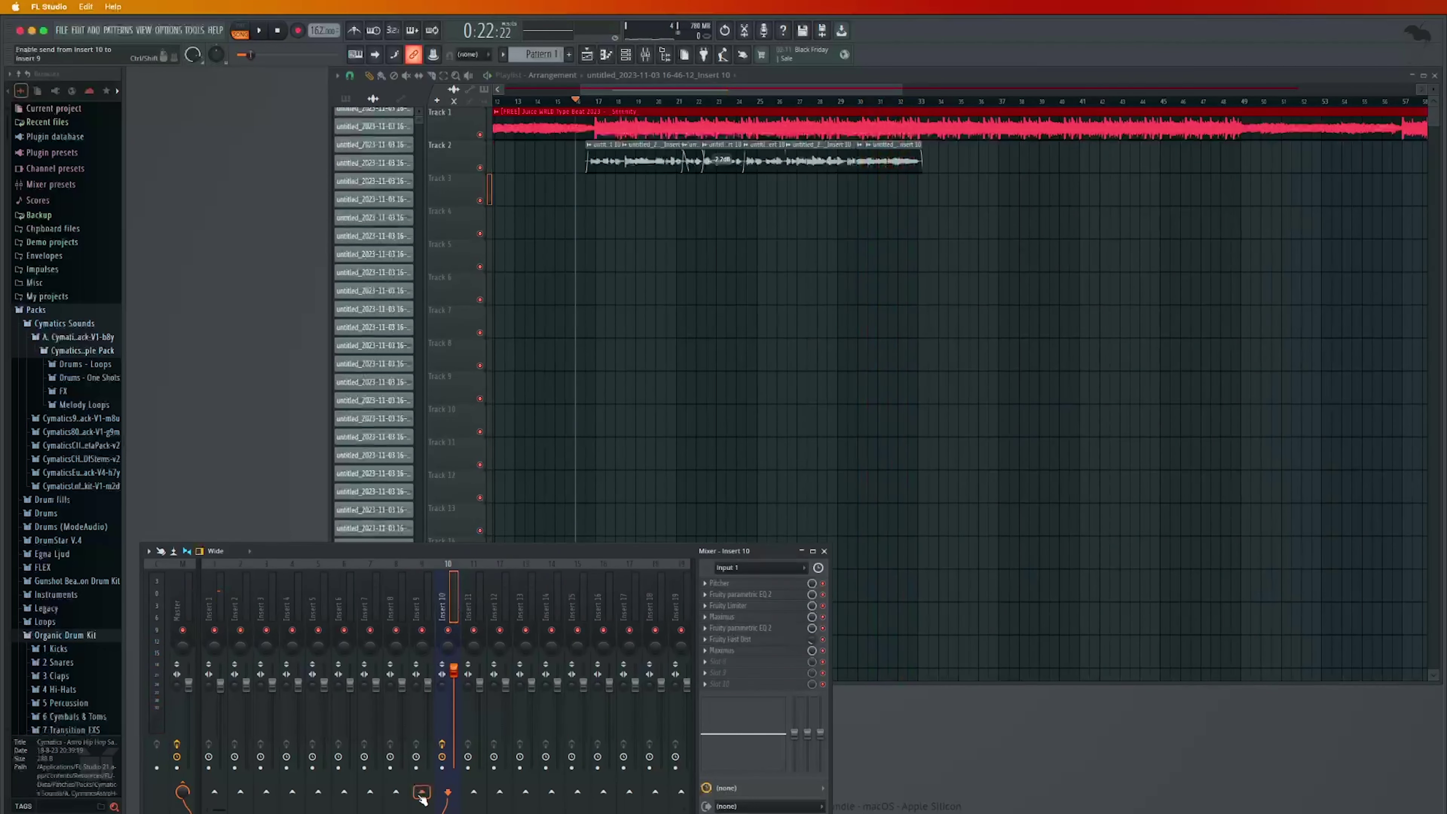
{"action": "left_click", "coordinate": [421, 795]}
Try Fruity Reeverb 2 directly on Insert 10 at a reduced mix level, audition it and remove the plugin
{"action": "left_click", "coordinate": [760, 676]}
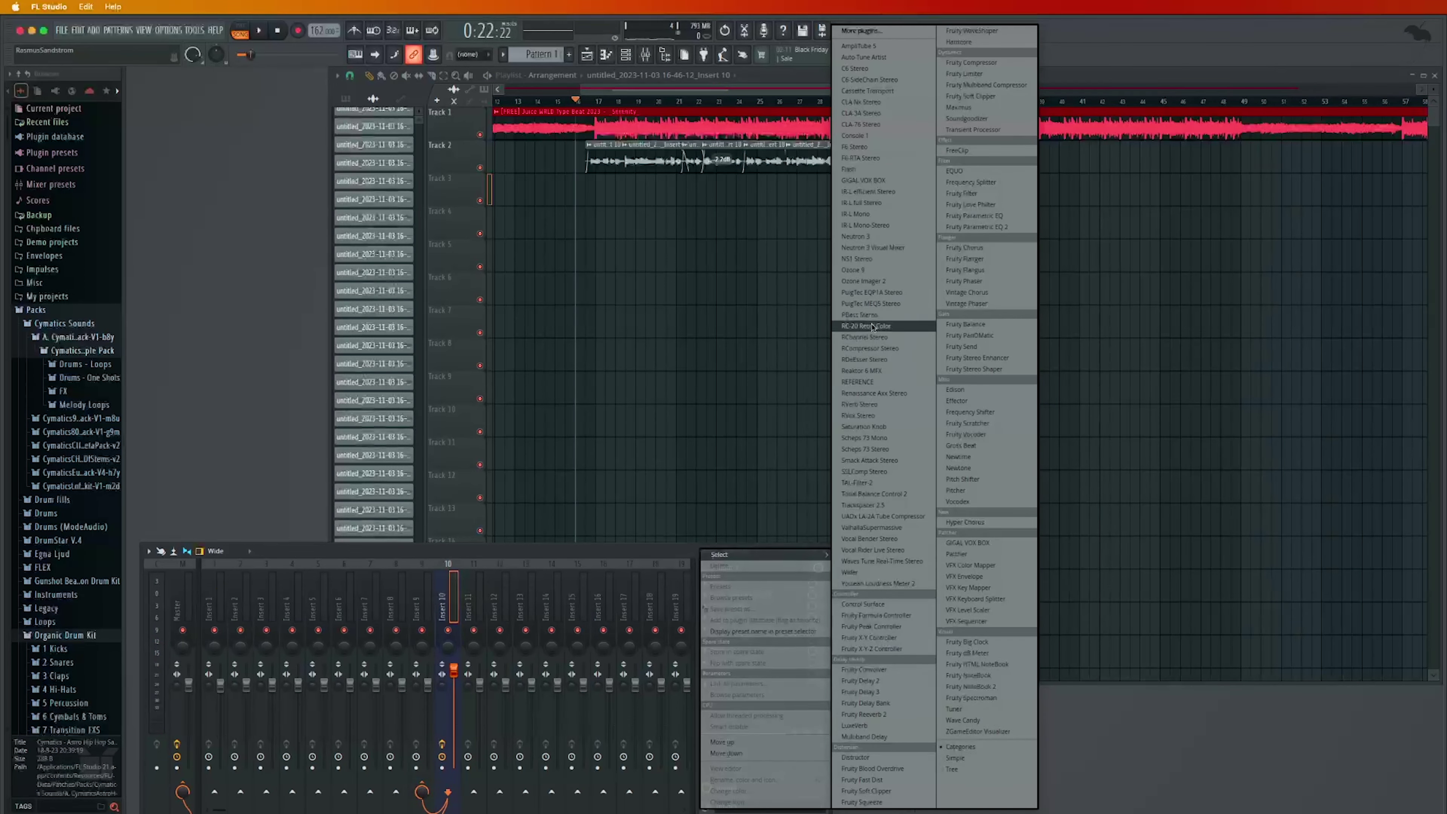
{"action": "left_click", "coordinate": [861, 714]}
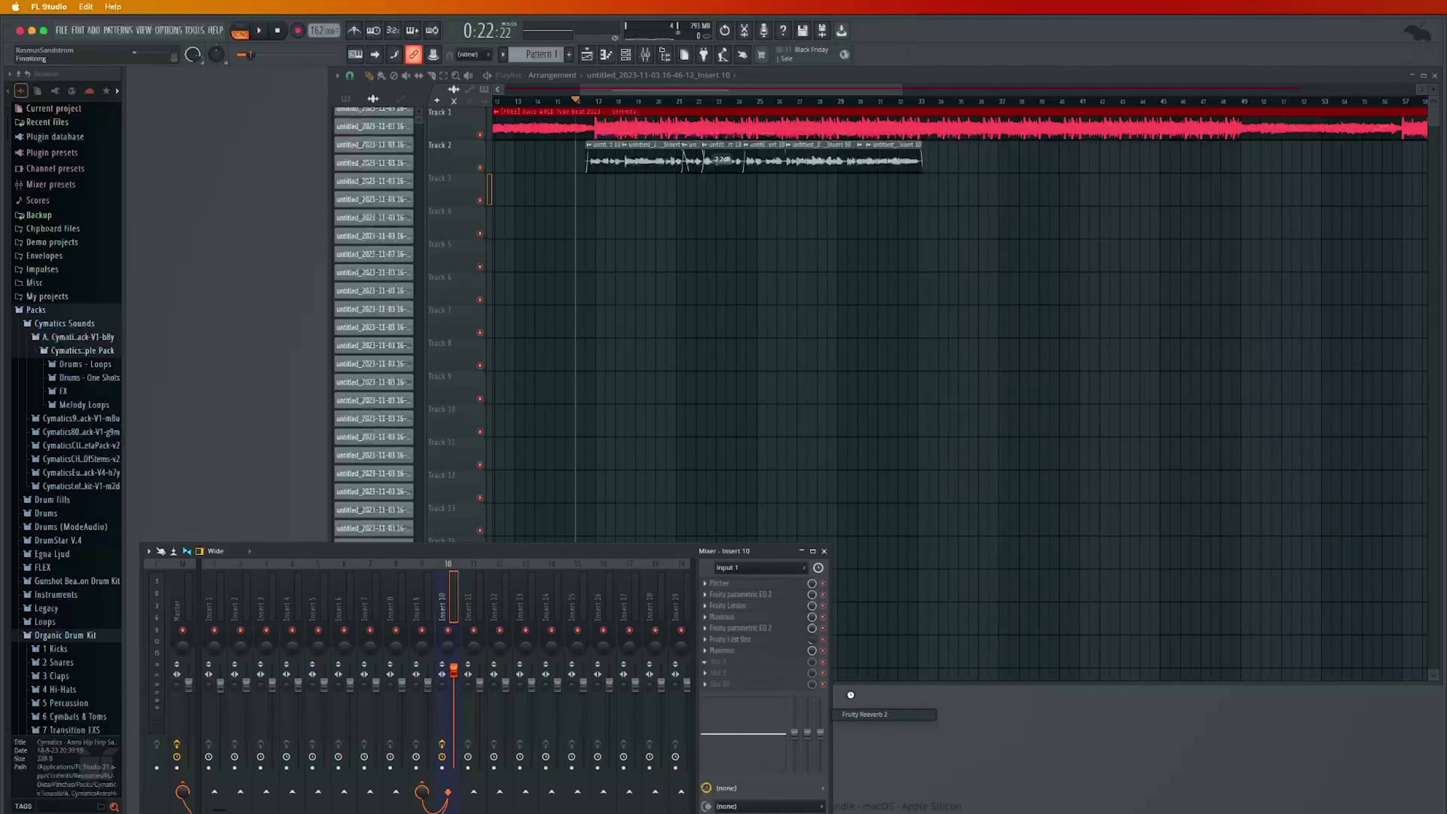
{"action": "key", "text": "space"}
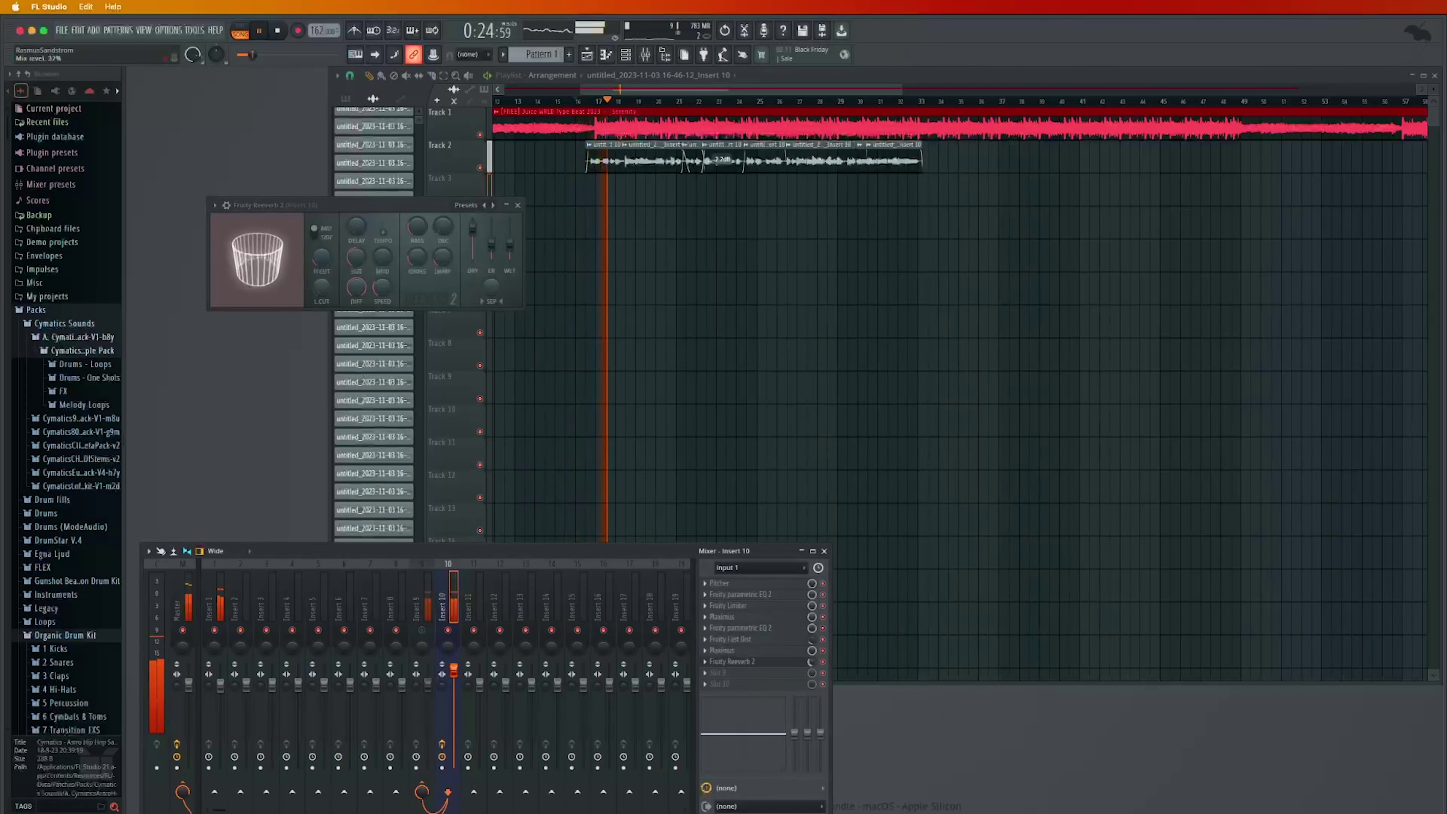
{"action": "key", "text": "space"}
{"action": "left_click", "coordinate": [706, 662]}
{"action": "left_click", "coordinate": [728, 565]}
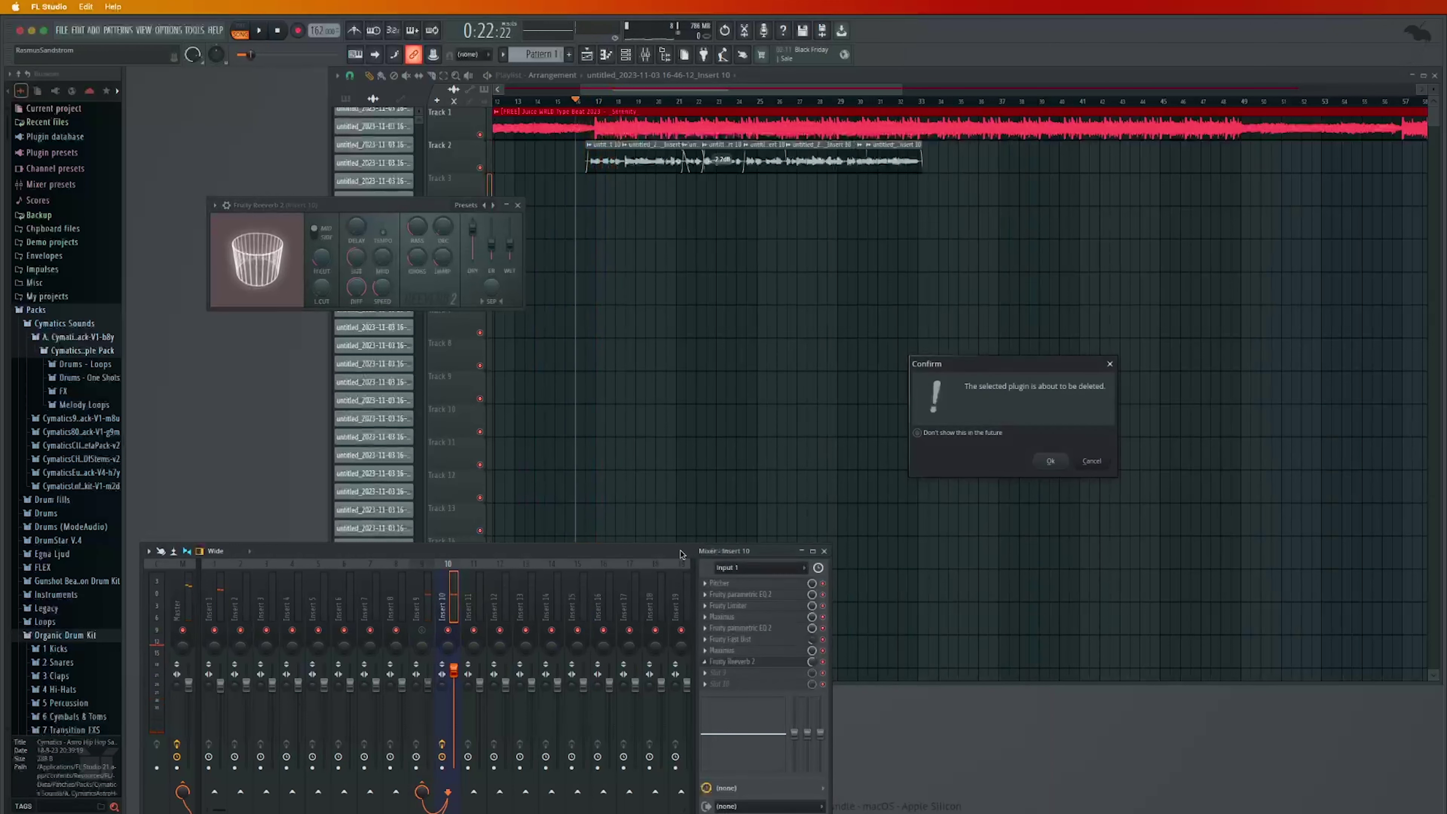
{"action": "left_click", "coordinate": [1049, 461]}
{"action": "left_click", "coordinate": [430, 594]}
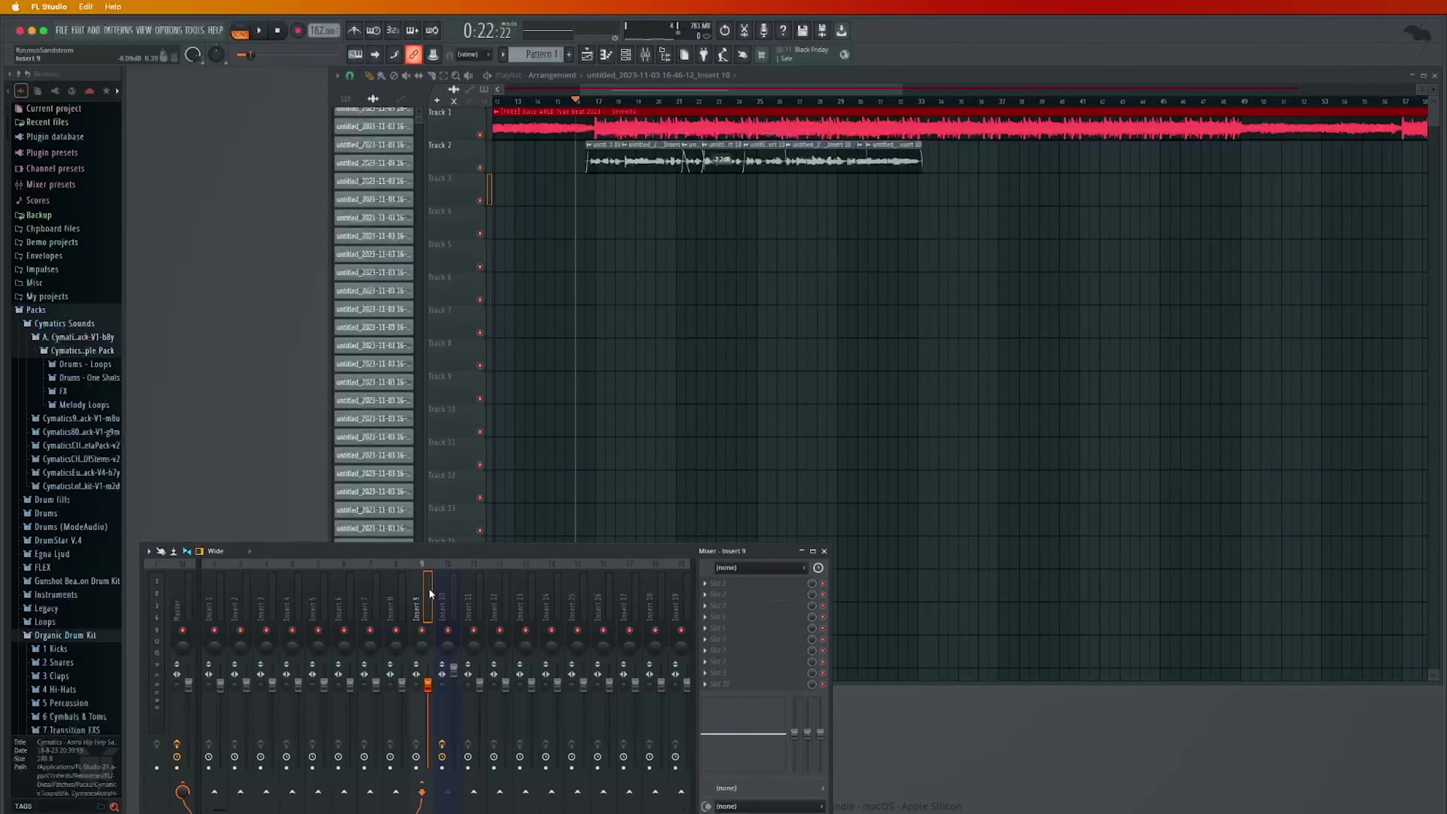
{"action": "left_click", "coordinate": [442, 593]}
{"action": "left_click", "coordinate": [423, 626]}
{"action": "left_click", "coordinate": [736, 590]}
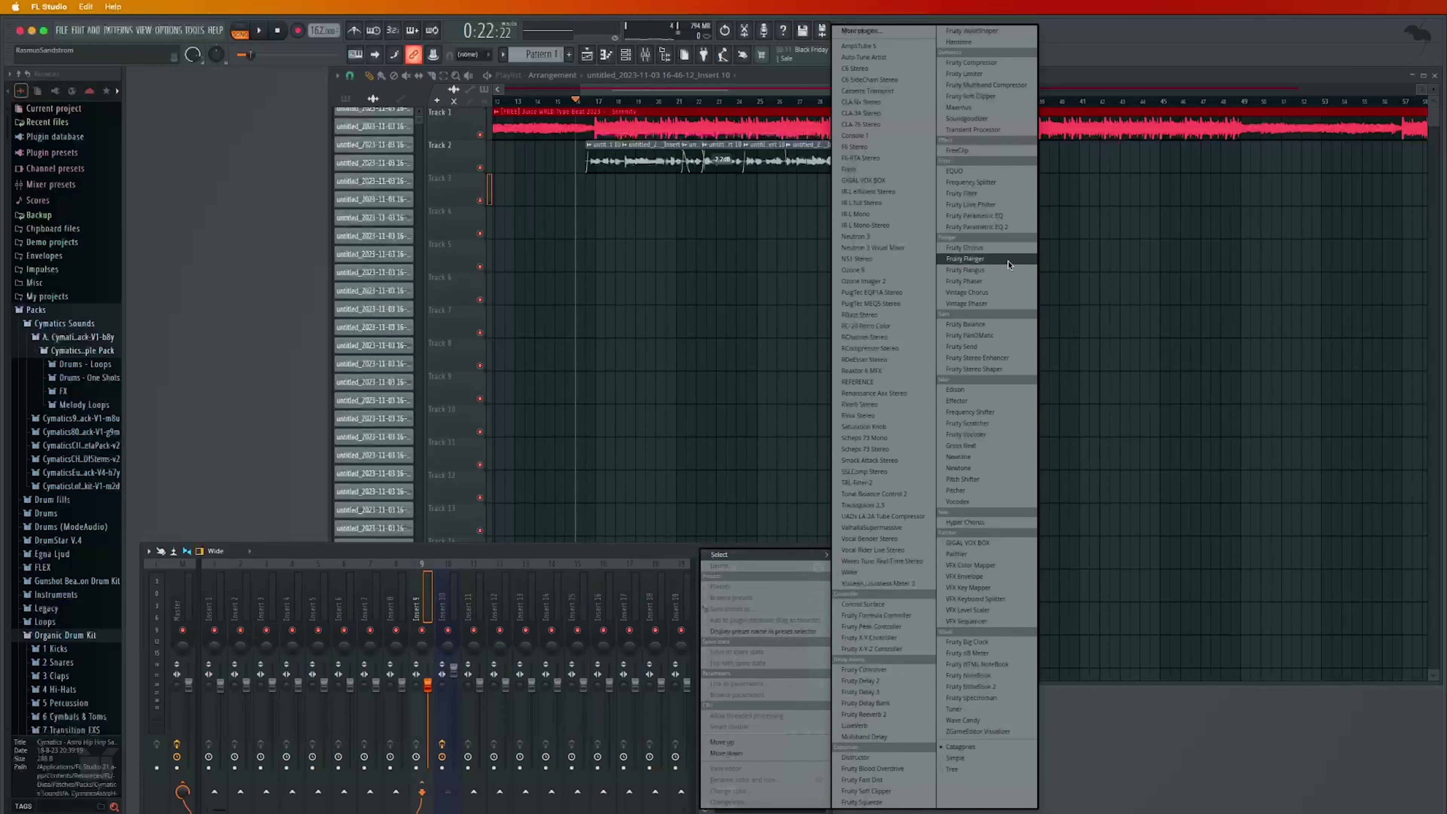
{"action": "left_click", "coordinate": [473, 608]}
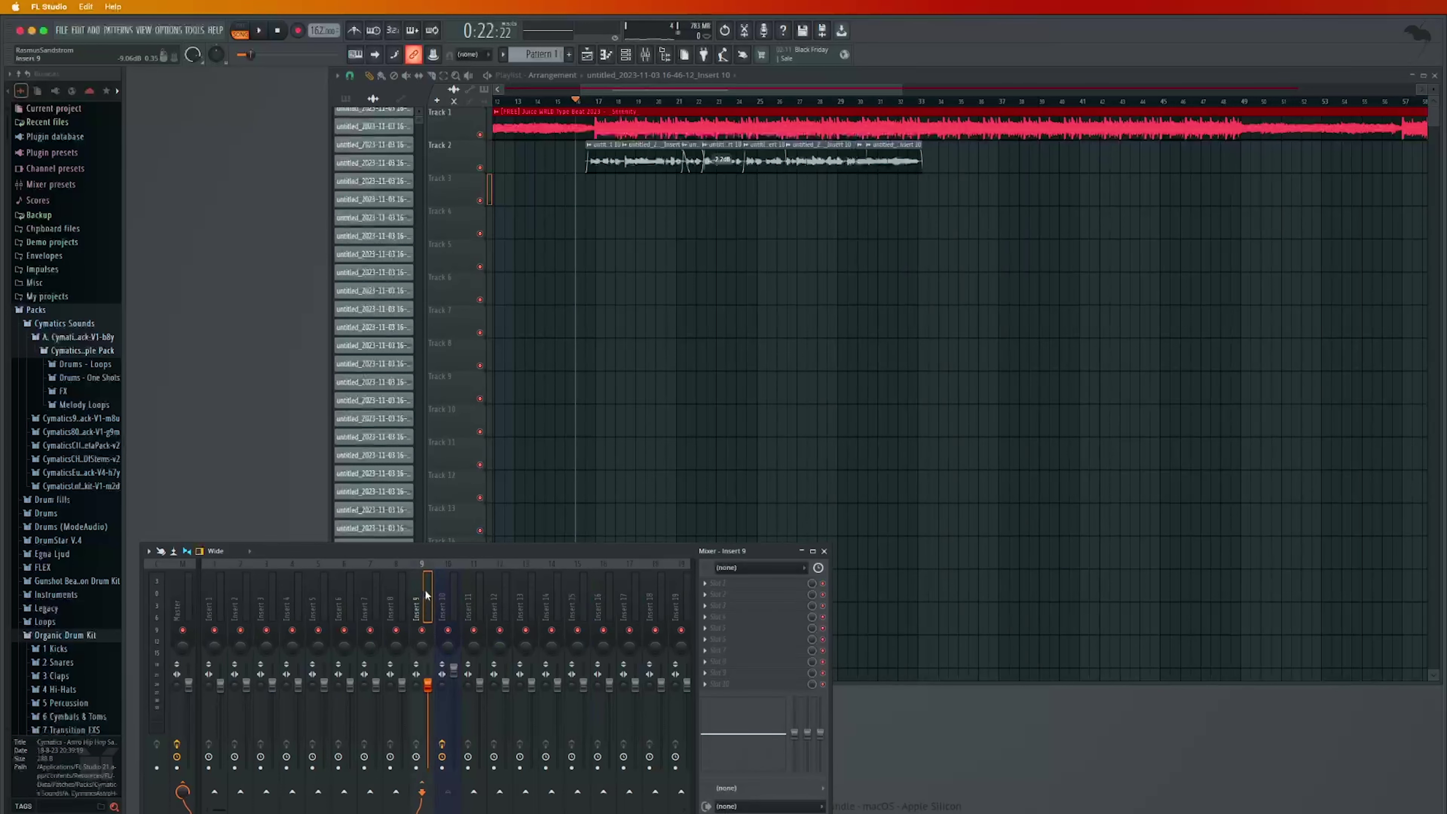
Rename mixer channel Insert 9 as "reverb" and colour it turquoise
{"action": "right_click", "coordinate": [425, 589]}
{"action": "left_click", "coordinate": [507, 478]}
{"action": "type", "text": "reverb"}
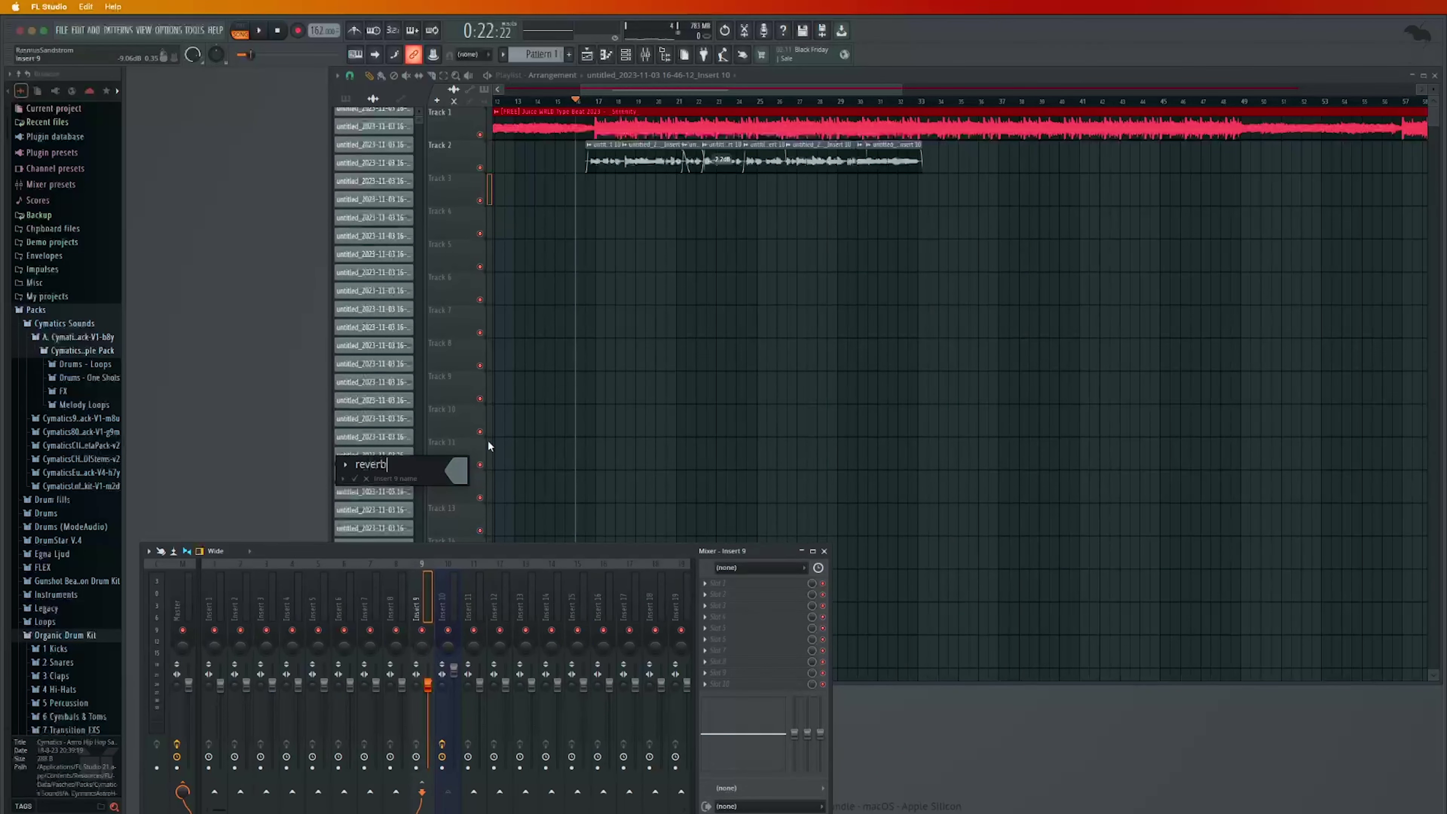
{"action": "left_click", "coordinate": [456, 470]}
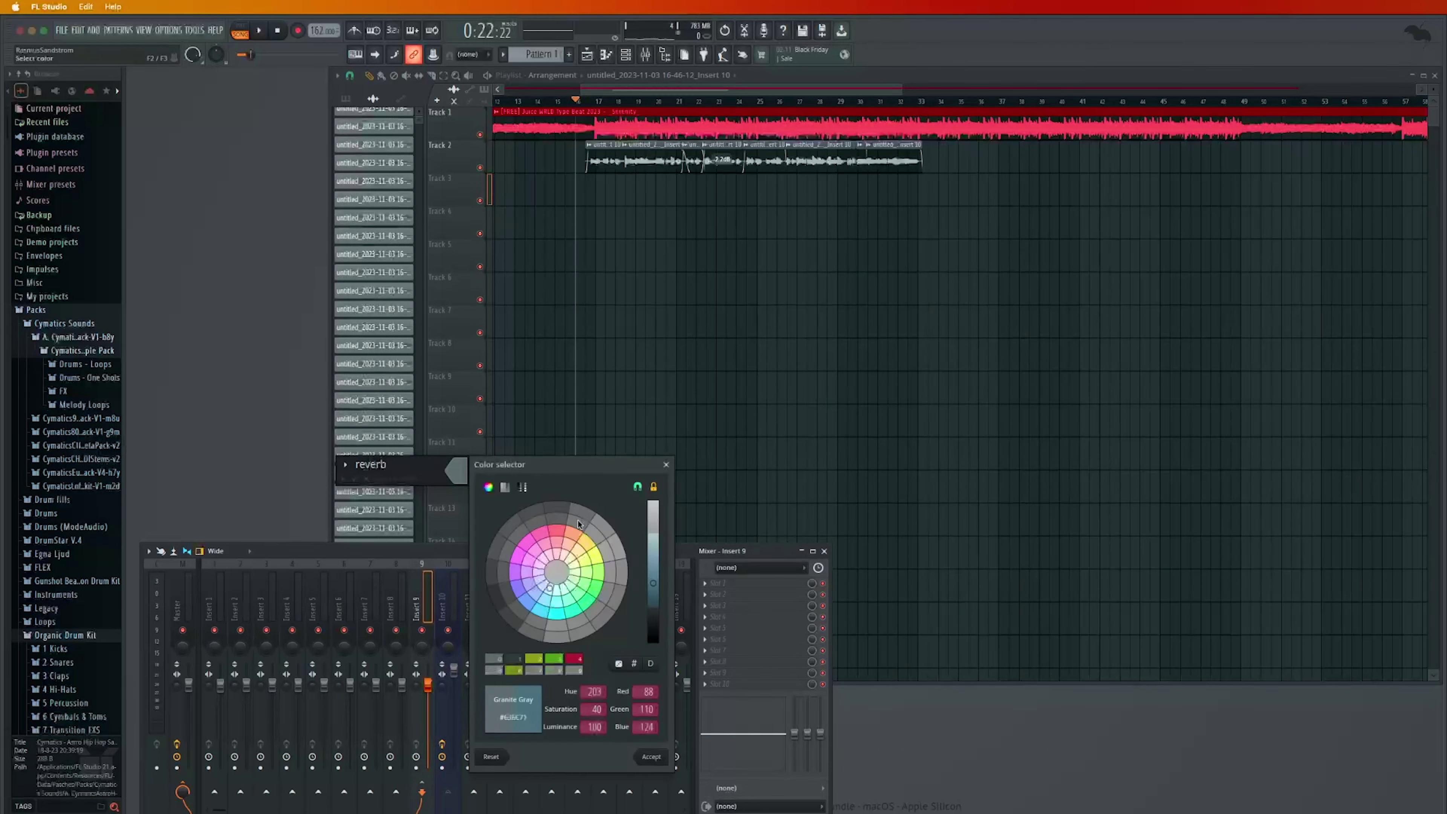
{"action": "left_click", "coordinate": [551, 603]}
{"action": "left_click", "coordinate": [651, 756]}
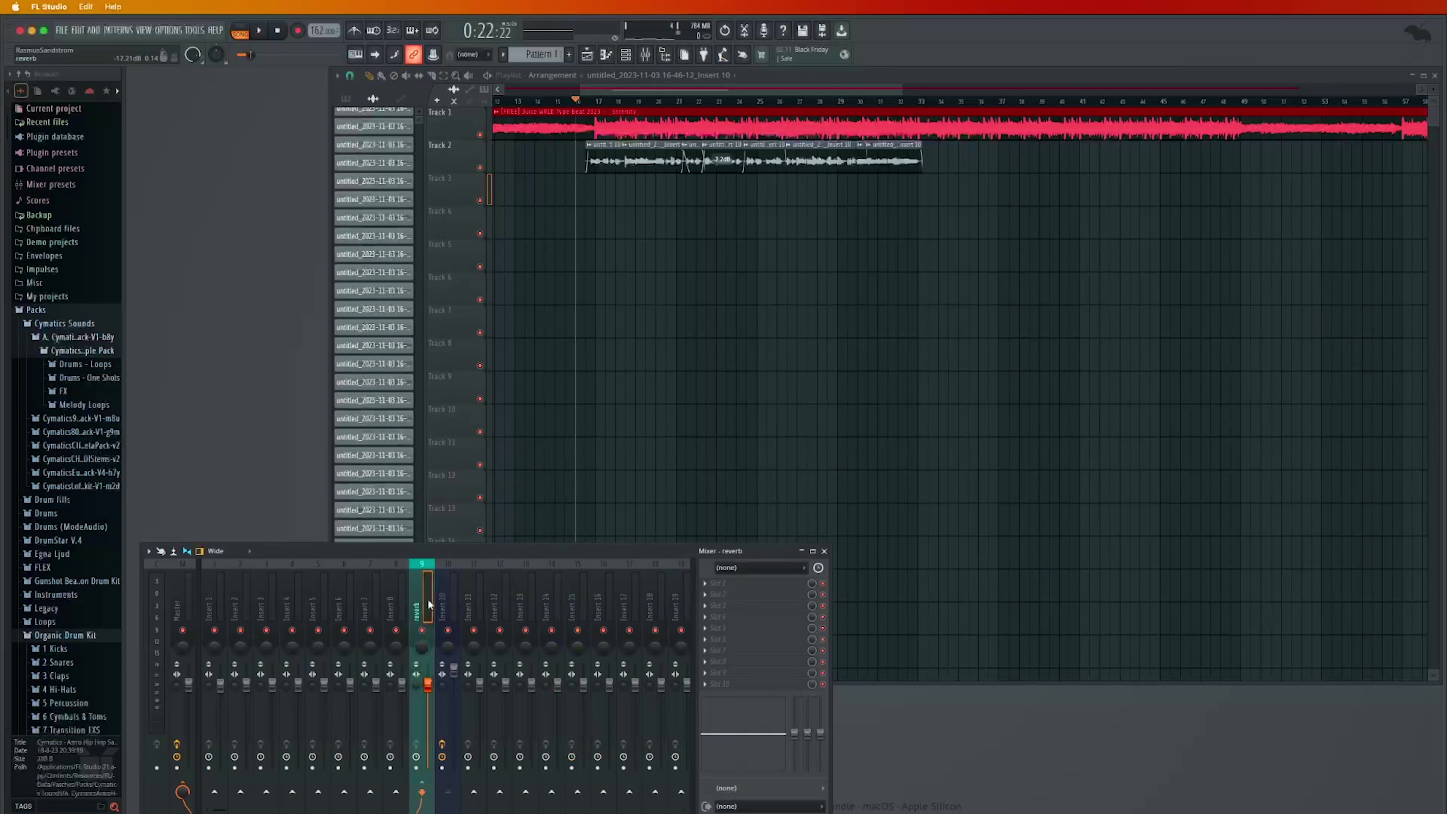
Rename mixer channel Insert 8 as "delay" and colour it yellow
{"action": "right_click", "coordinate": [396, 576]}
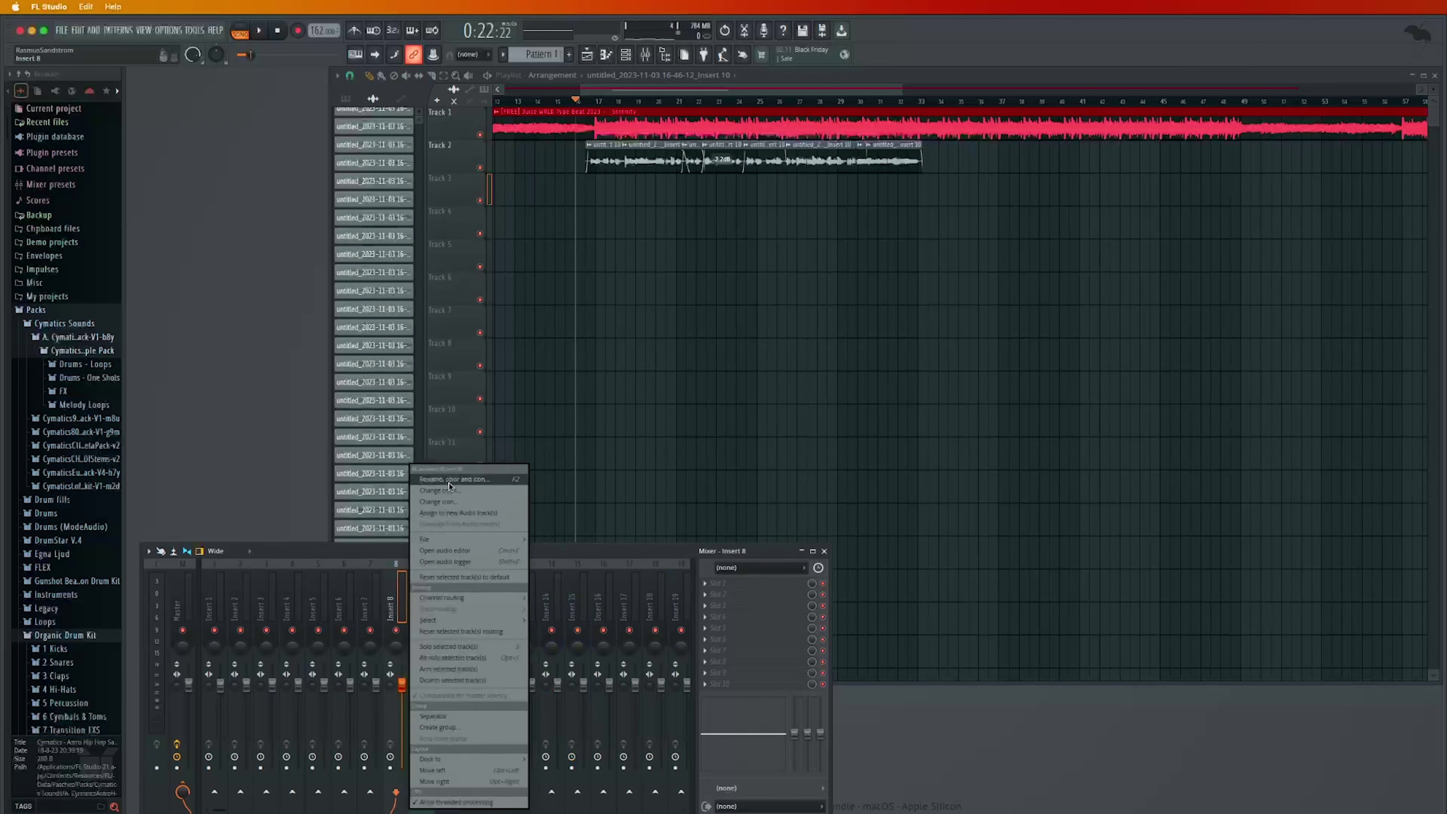
{"action": "left_click", "coordinate": [452, 479]}
{"action": "type", "text": "delay"}
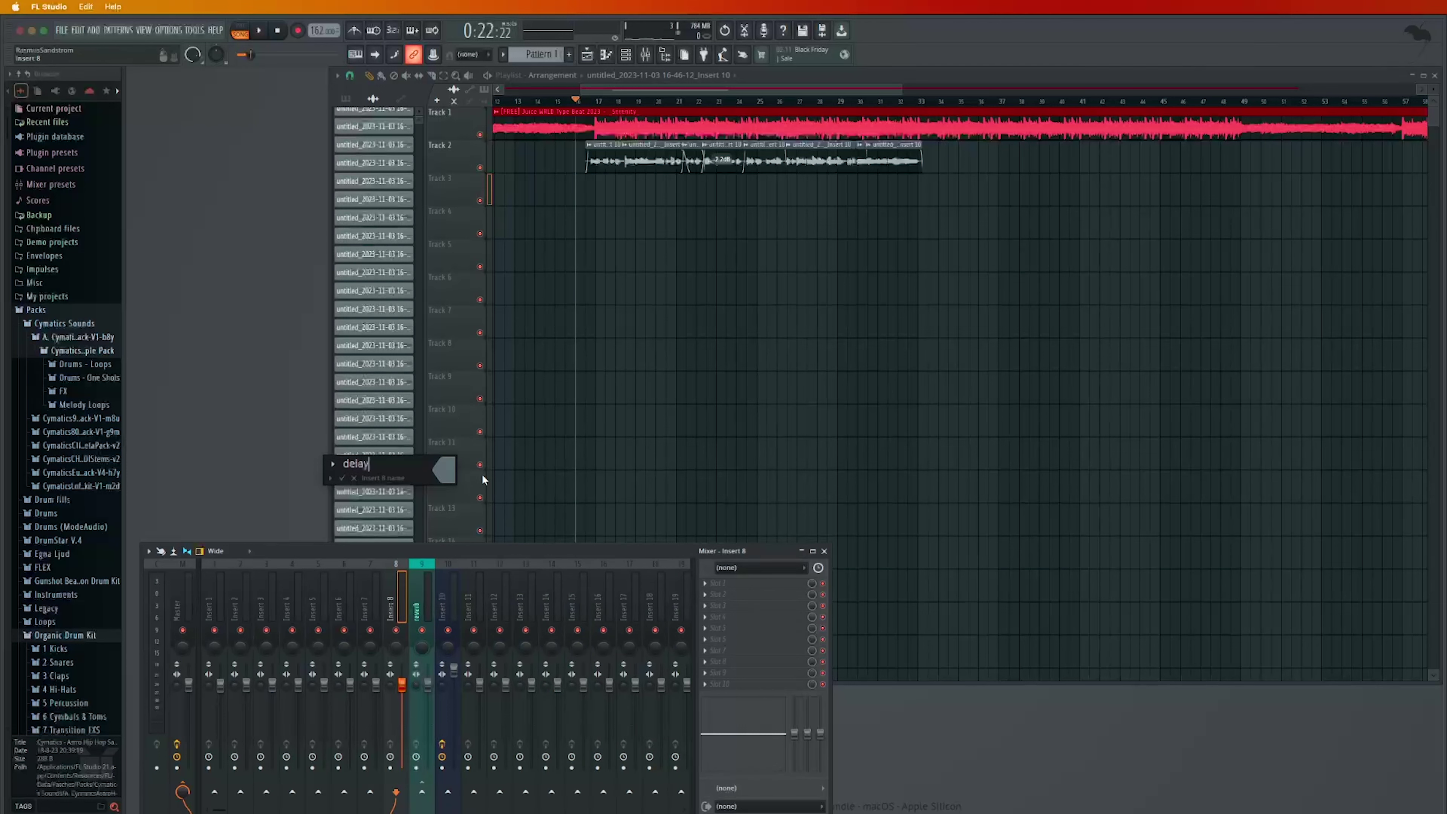
{"action": "left_click", "coordinate": [444, 469]}
{"action": "left_click", "coordinate": [640, 626]}
{"action": "left_click", "coordinate": [651, 762]}
{"action": "left_click", "coordinate": [352, 479]}
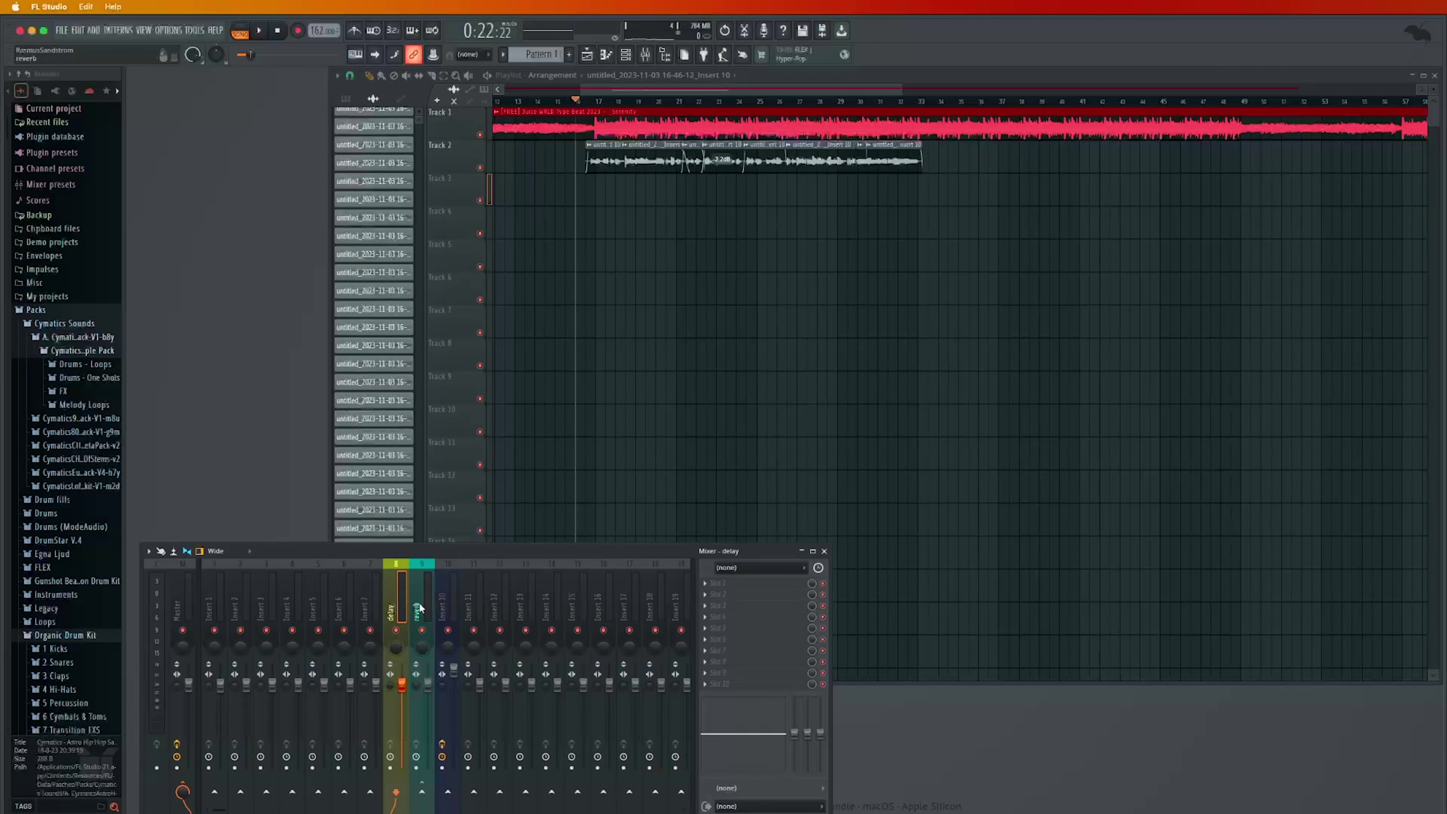
Send the vocal channel Insert 10 to the delay channel in addition to its reverb send
{"action": "left_click", "coordinate": [369, 596]}
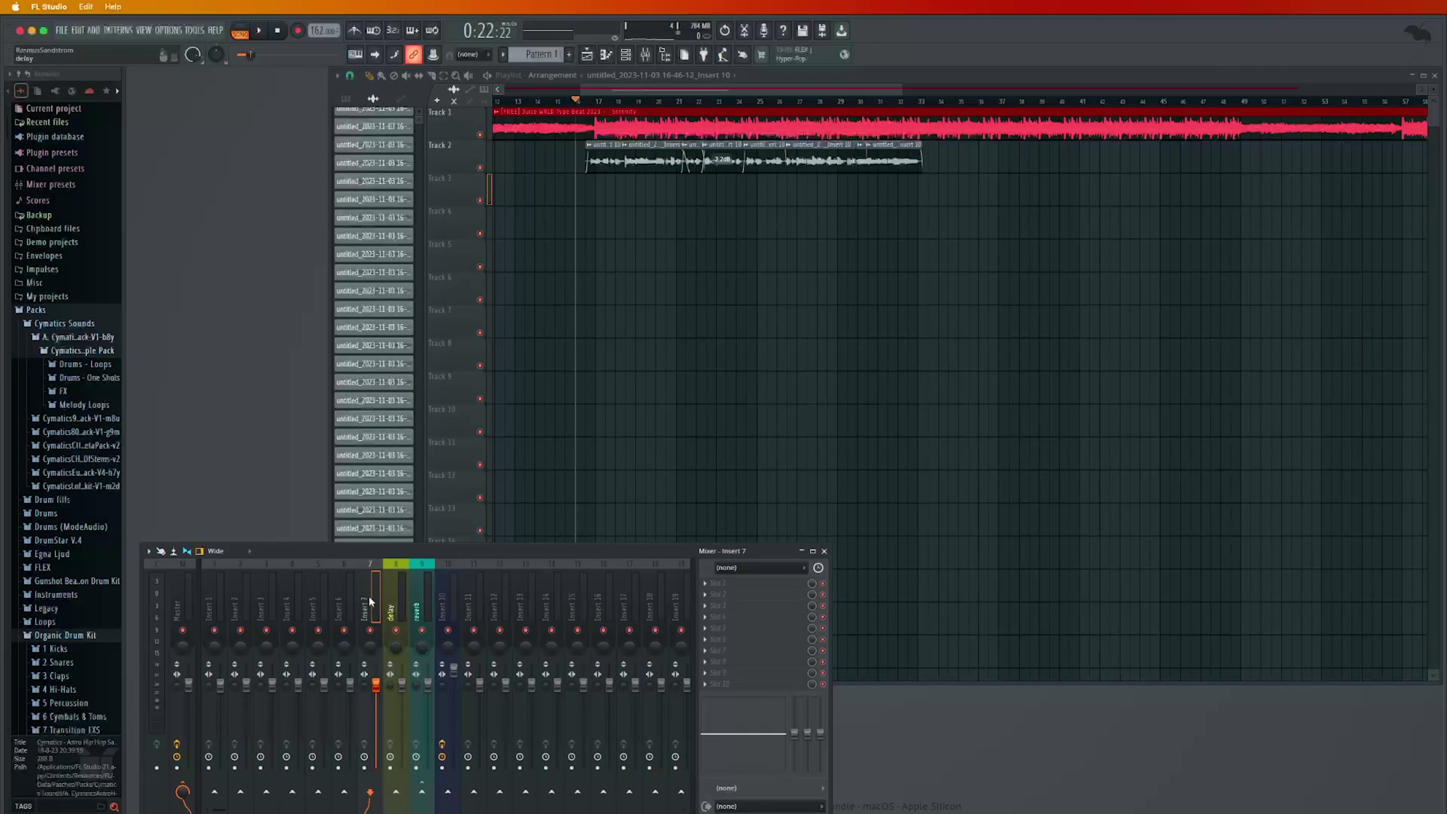
{"action": "left_click", "coordinate": [439, 579]}
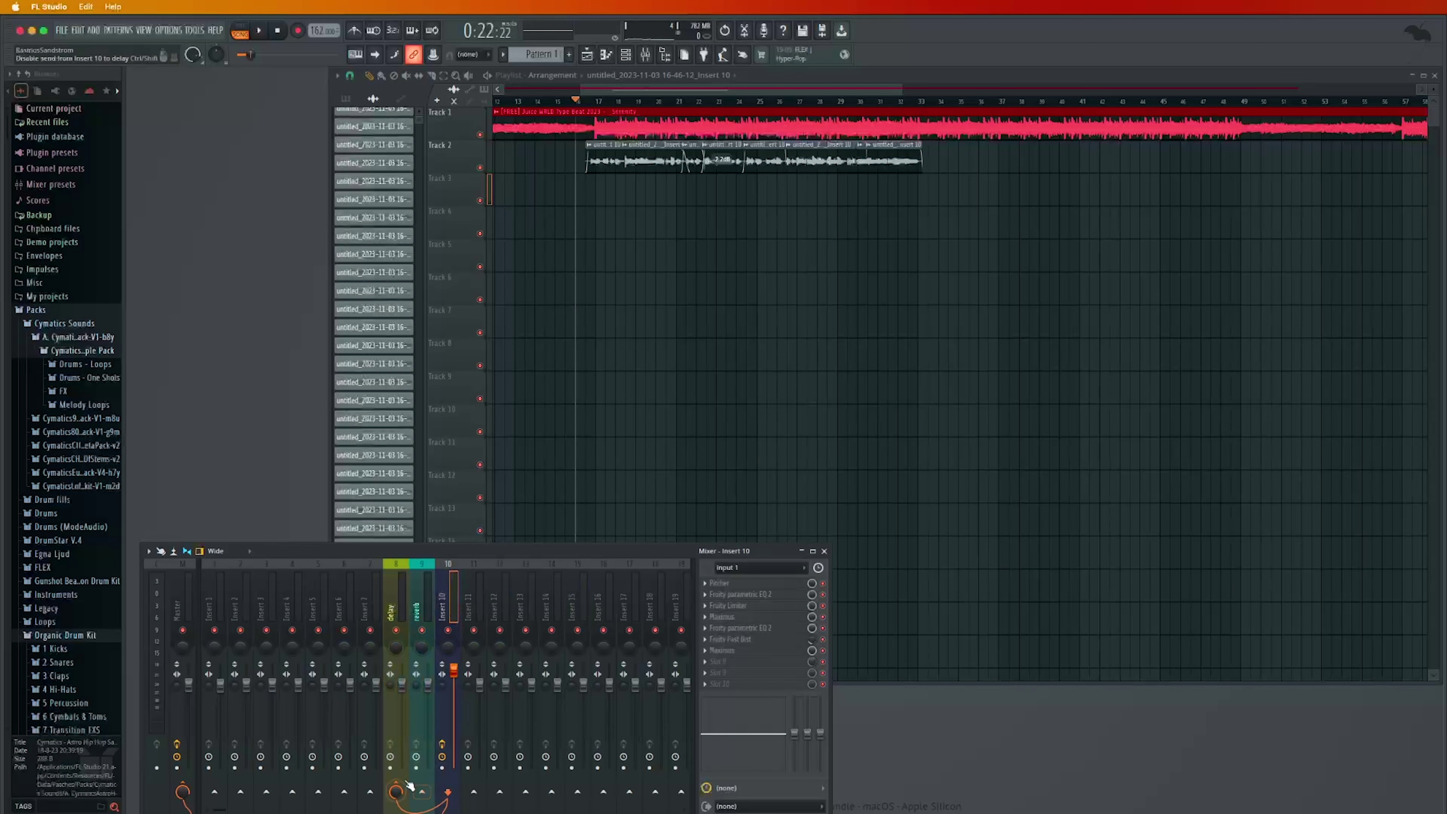
{"action": "left_click", "coordinate": [399, 792]}
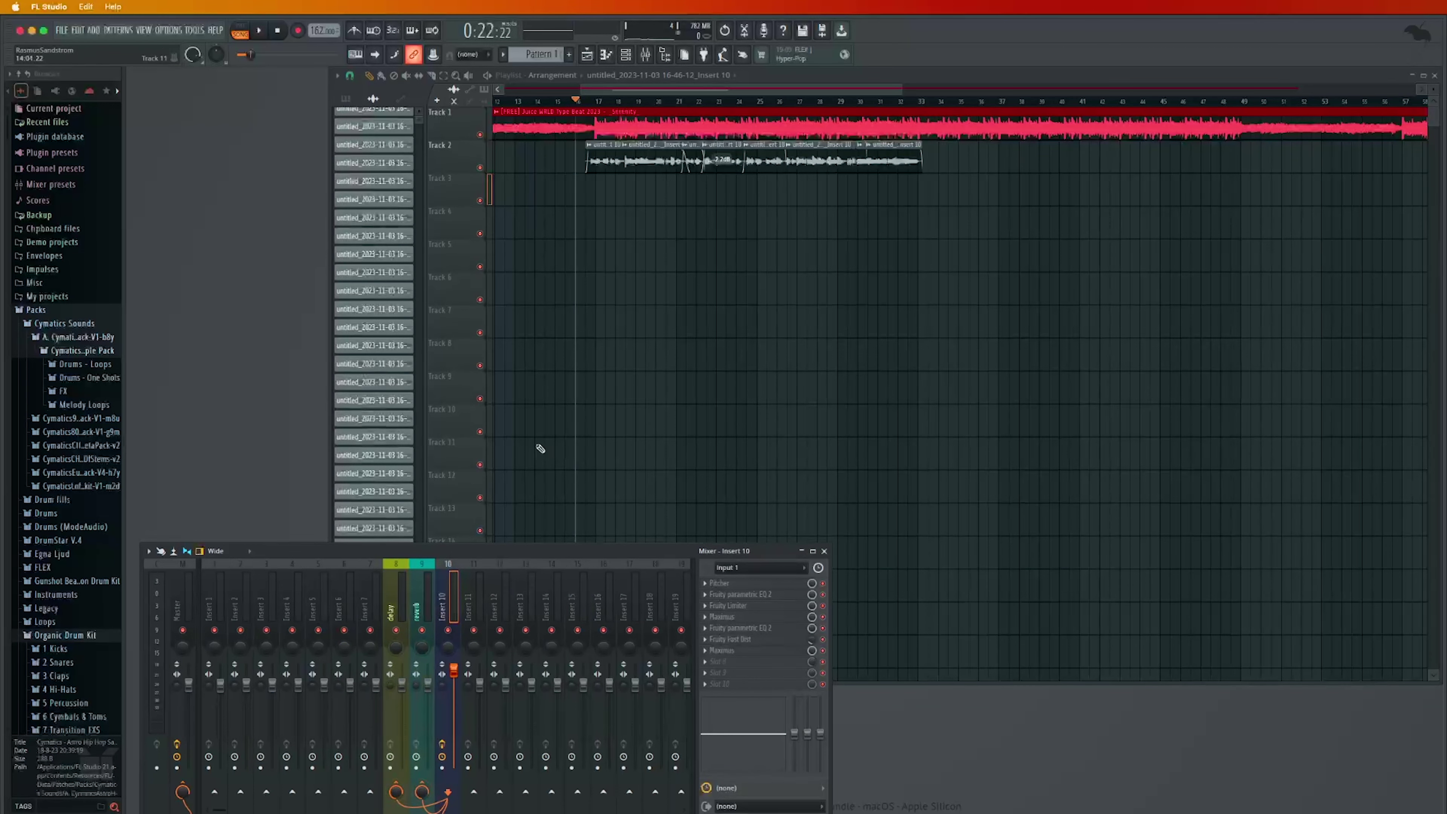
{"action": "left_click", "coordinate": [422, 610]}
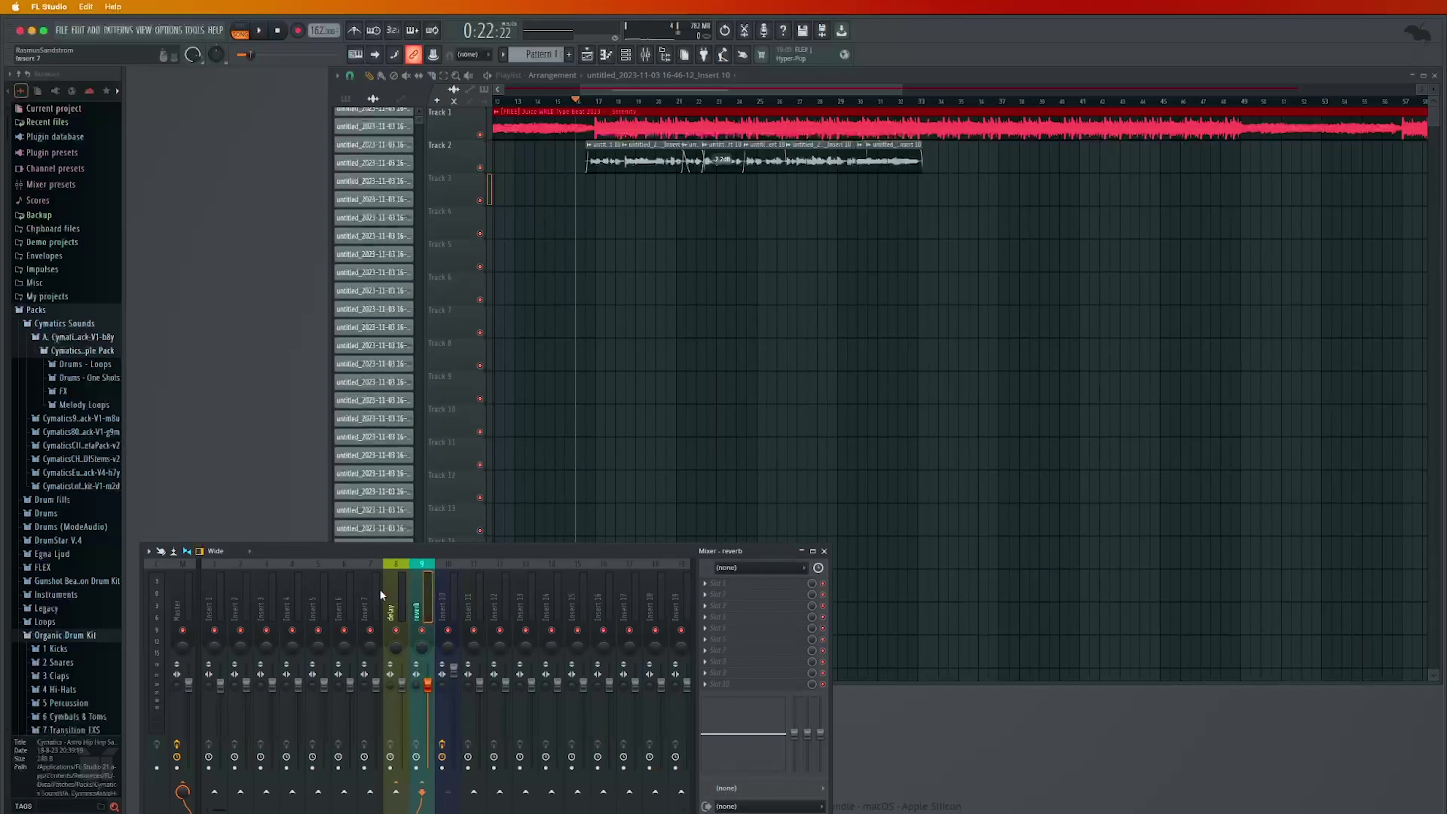
{"action": "left_click", "coordinate": [420, 597]}
{"action": "left_click", "coordinate": [416, 595]}
{"action": "left_click", "coordinate": [402, 595]}
{"action": "left_click", "coordinate": [423, 596]}
{"action": "left_click", "coordinate": [406, 595]}
{"action": "left_click", "coordinate": [423, 595]}
{"action": "left_click", "coordinate": [454, 594]}
{"action": "left_click", "coordinate": [424, 595]}
{"action": "left_click", "coordinate": [455, 593]}
{"action": "left_click", "coordinate": [393, 599]}
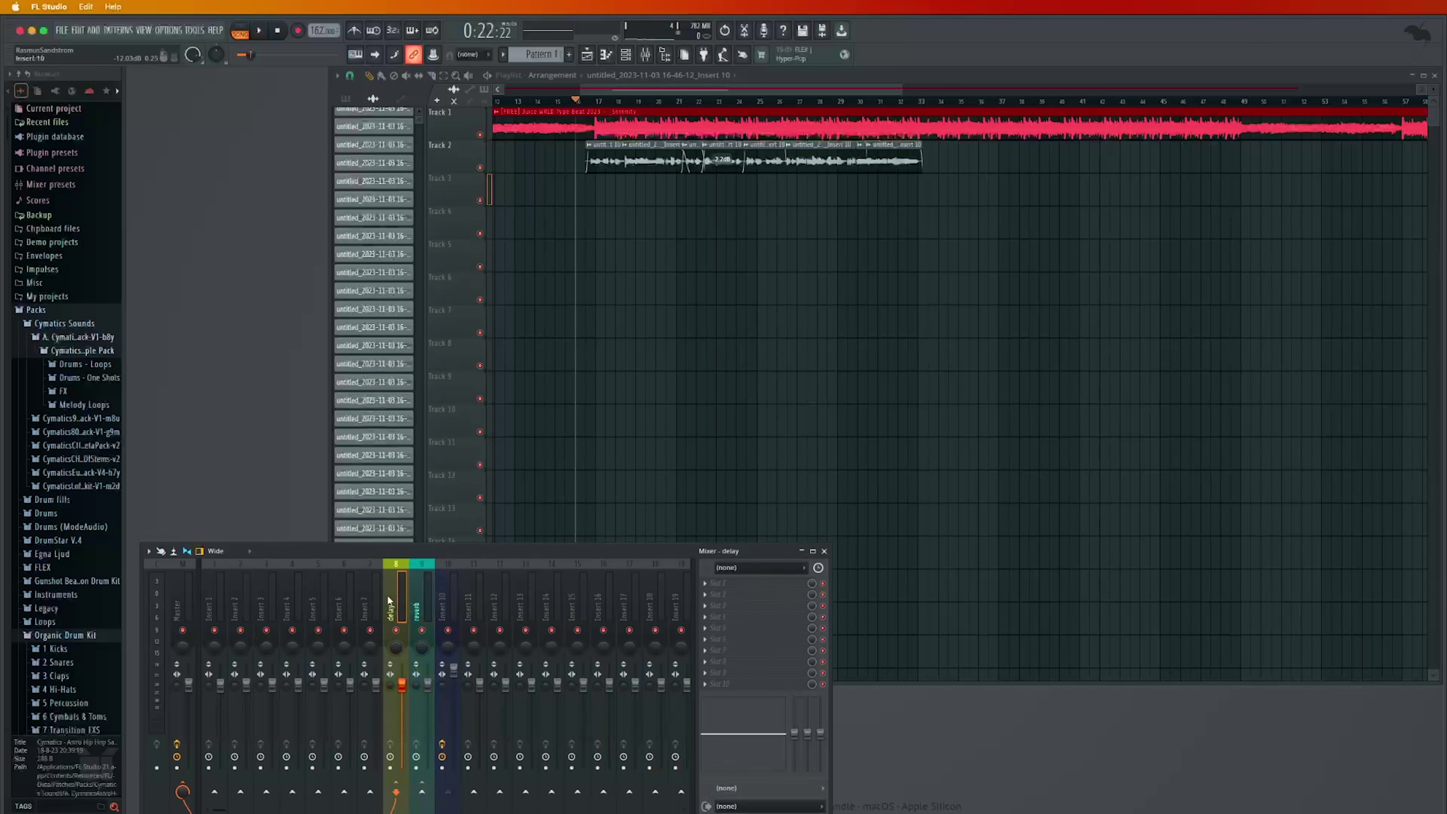
{"action": "left_click", "coordinate": [422, 597]}
{"action": "left_click", "coordinate": [443, 596]}
{"action": "left_click", "coordinate": [424, 592]}
{"action": "left_click", "coordinate": [406, 587]}
{"action": "left_click", "coordinate": [427, 586]}
{"action": "left_click", "coordinate": [401, 590]}
{"action": "left_click", "coordinate": [421, 592]}
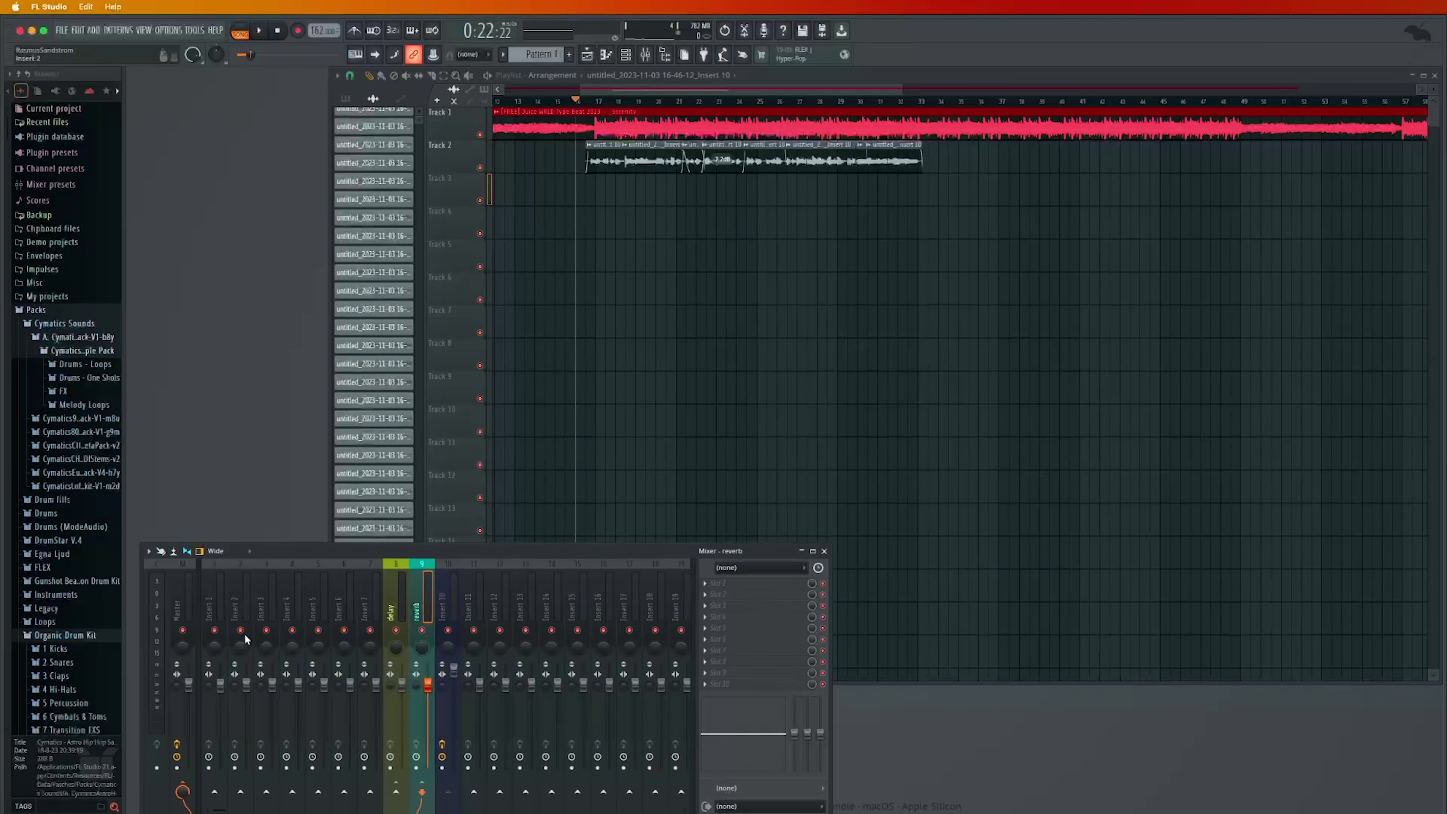
{"action": "scroll", "coordinate": [204, 575], "scroll_direction": "right", "scroll_amount": 2}
{"action": "left_click", "coordinate": [146, 573]}
{"action": "left_click", "coordinate": [443, 601]}
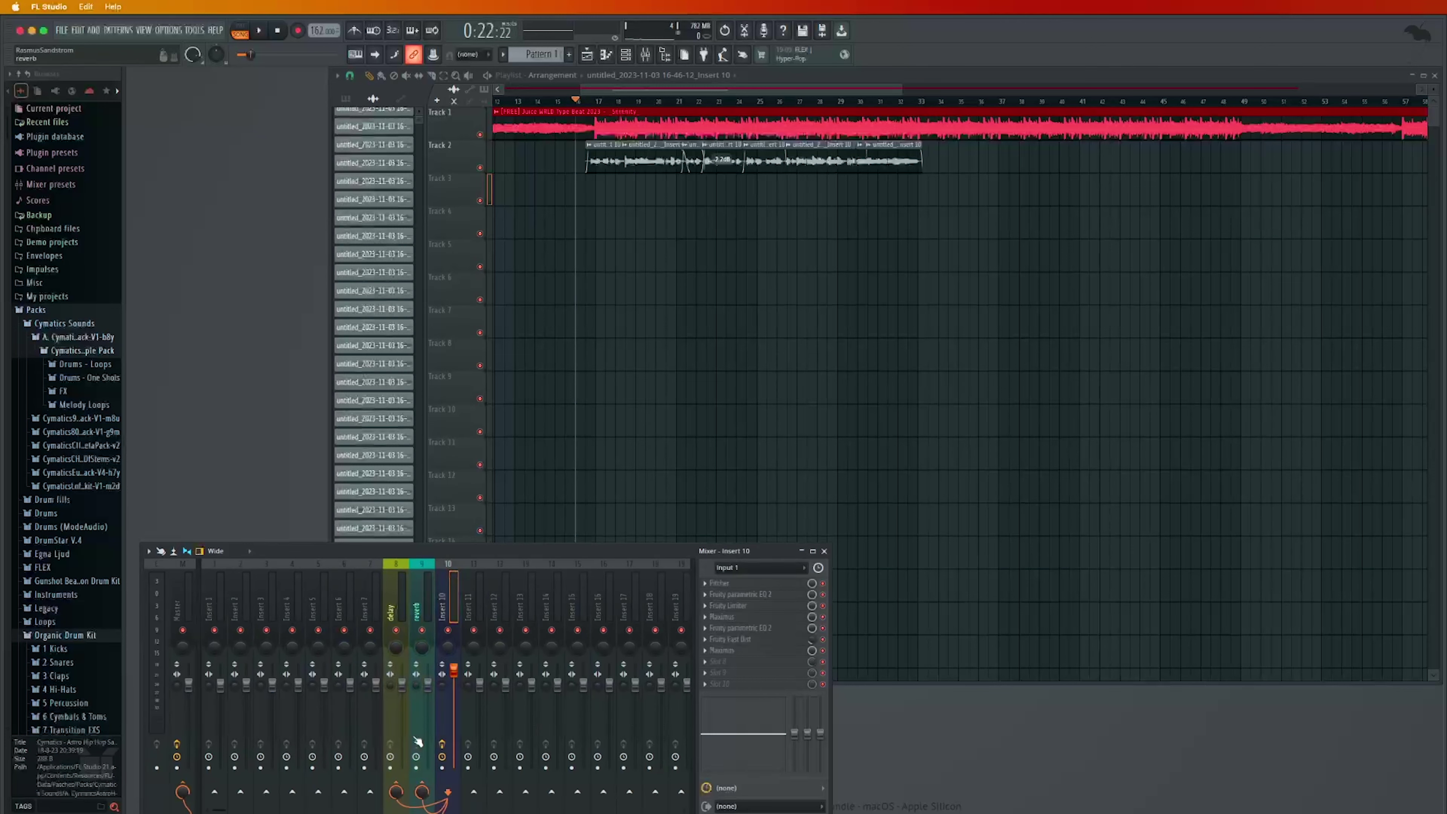
Load Fruity Reeverb 2 on the reverb channel with its dry level at minimum and its wet level raised
{"action": "left_click", "coordinate": [416, 592]}
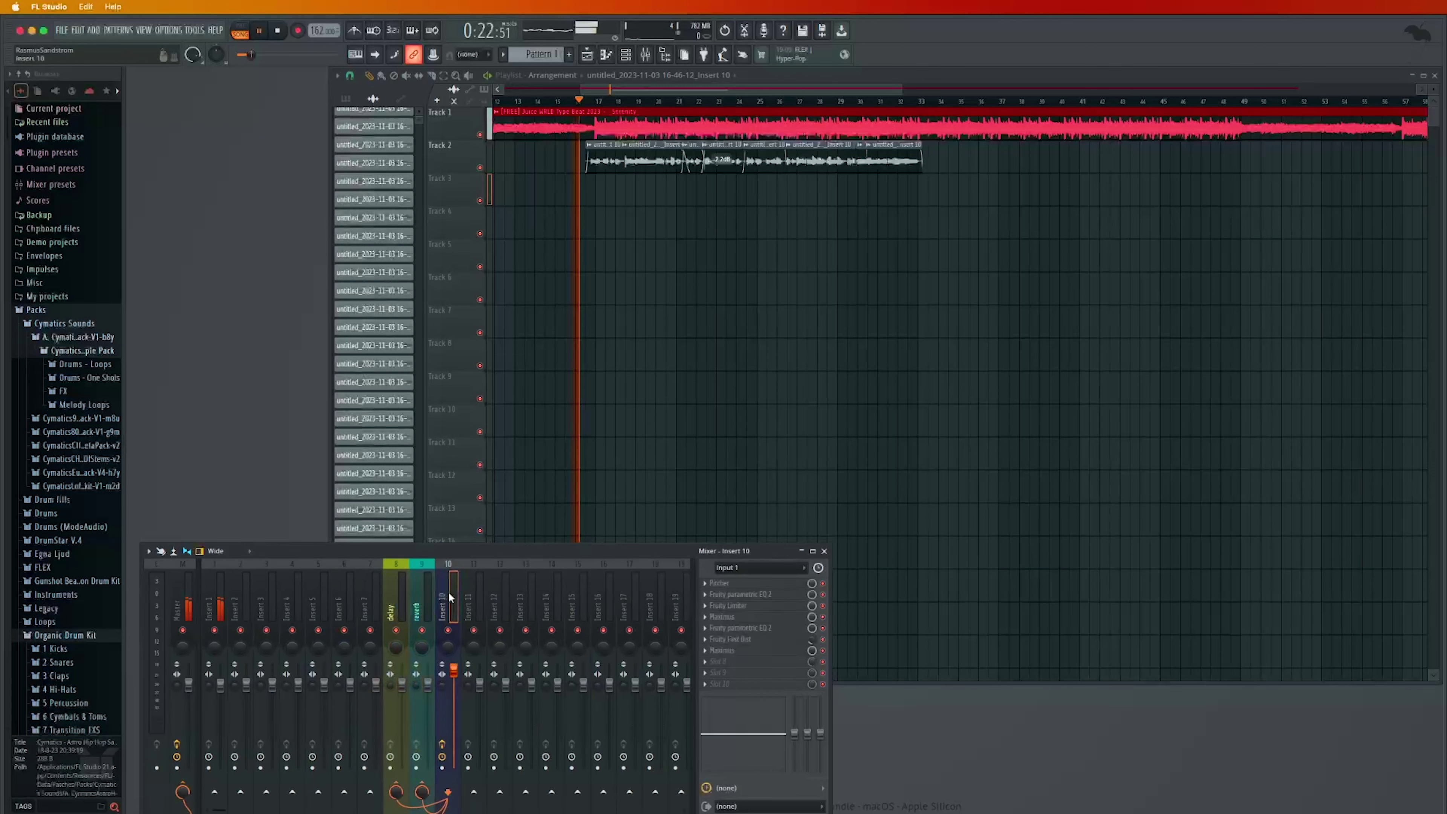
{"action": "left_click", "coordinate": [731, 584]}
{"action": "left_click", "coordinate": [863, 713]}
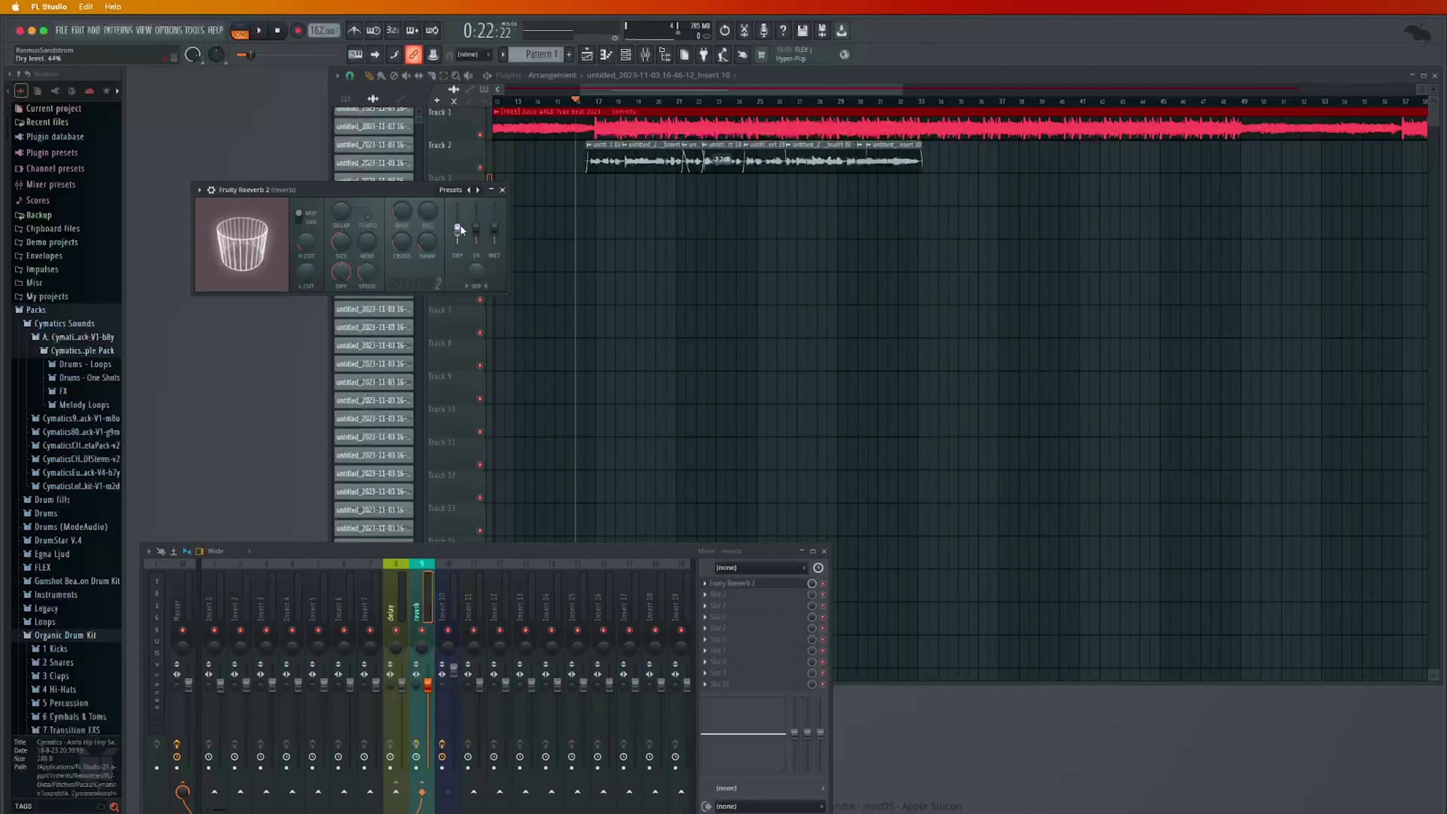
{"action": "left_click_drag", "start_coordinate": [494, 227], "coordinate": [494, 215]}
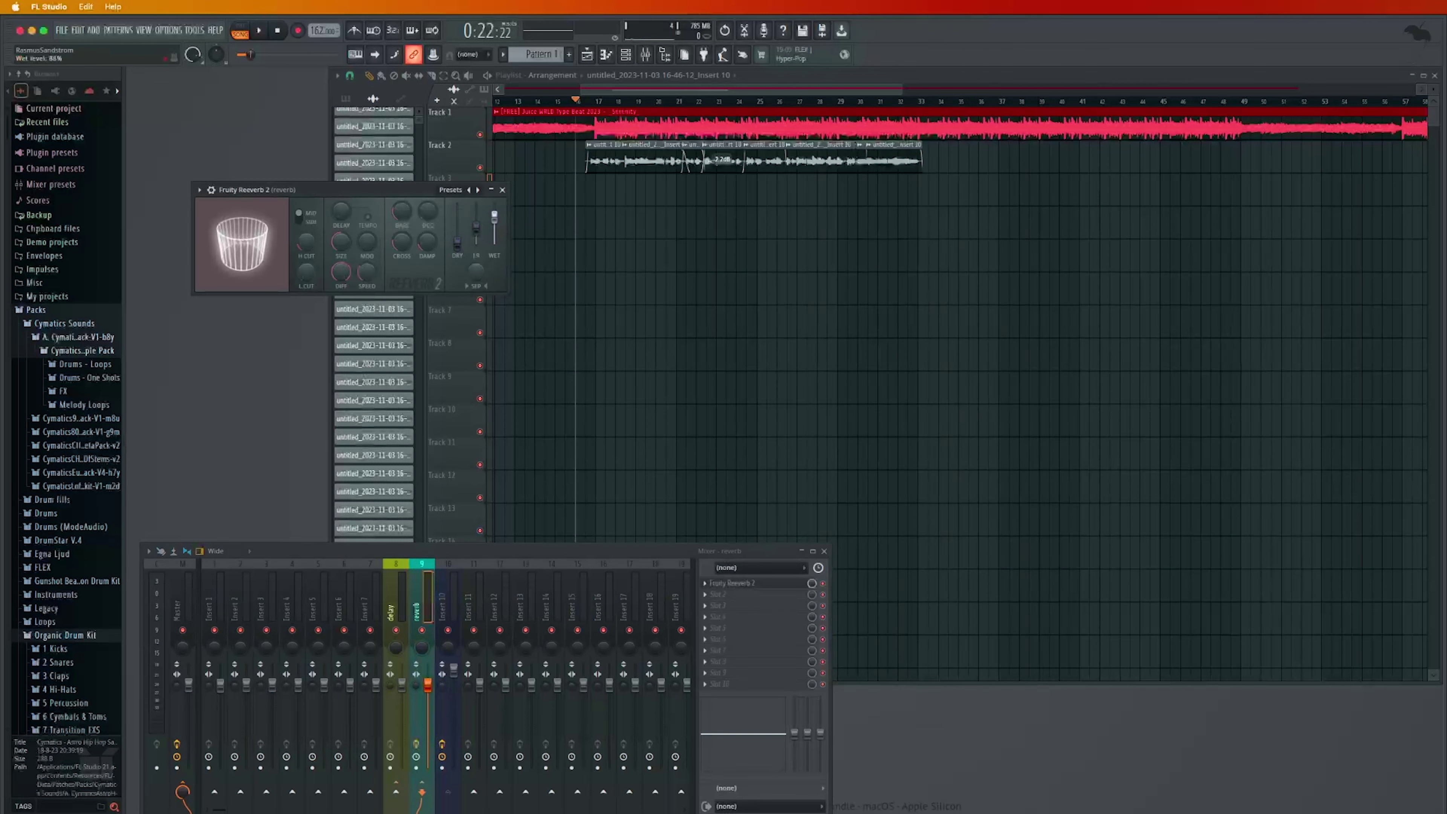
{"action": "right_click", "coordinate": [496, 220]}
{"action": "left_click", "coordinate": [516, 229]}
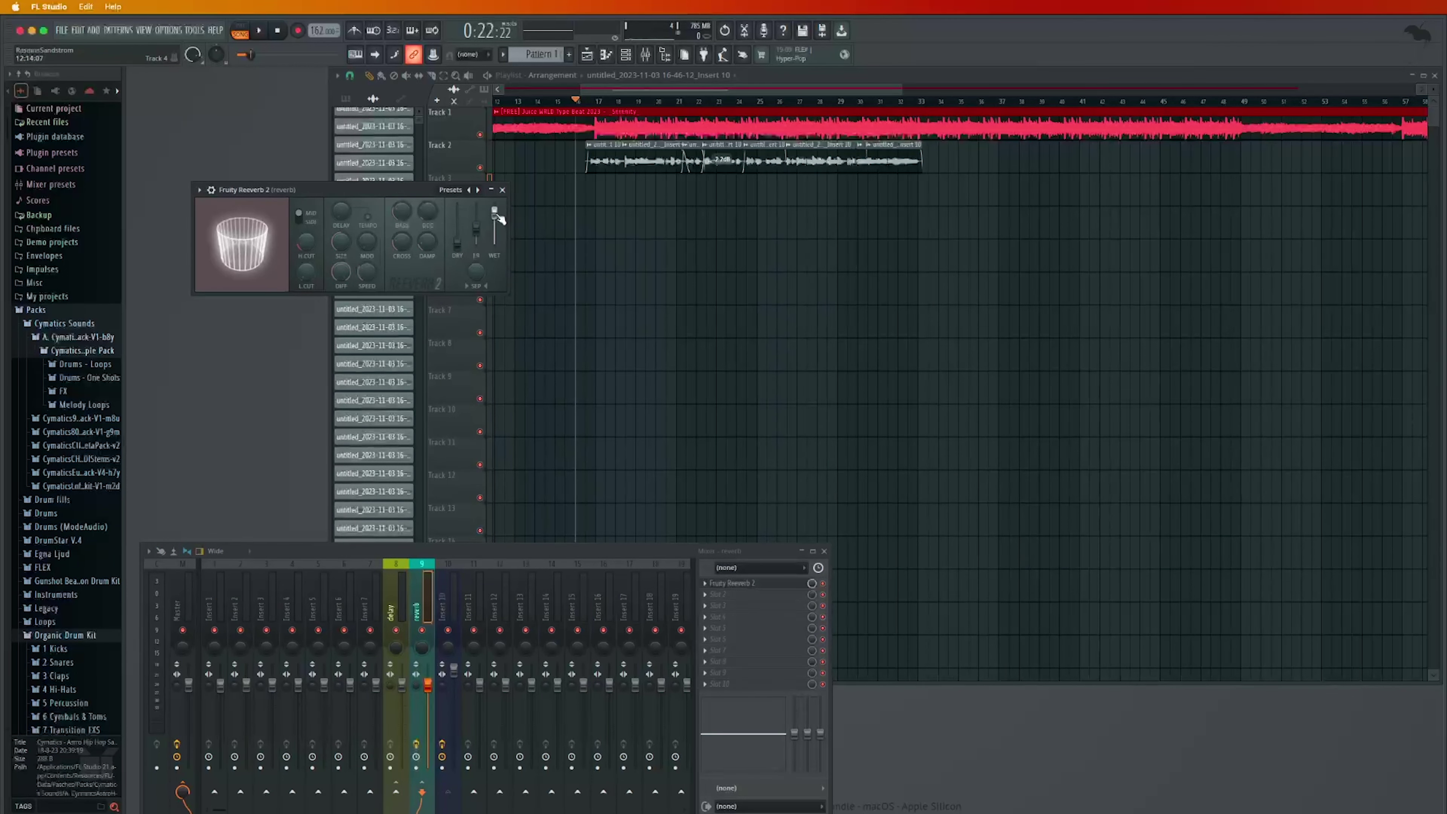
{"action": "right_click", "coordinate": [495, 215]}
{"action": "left_click", "coordinate": [506, 227]}
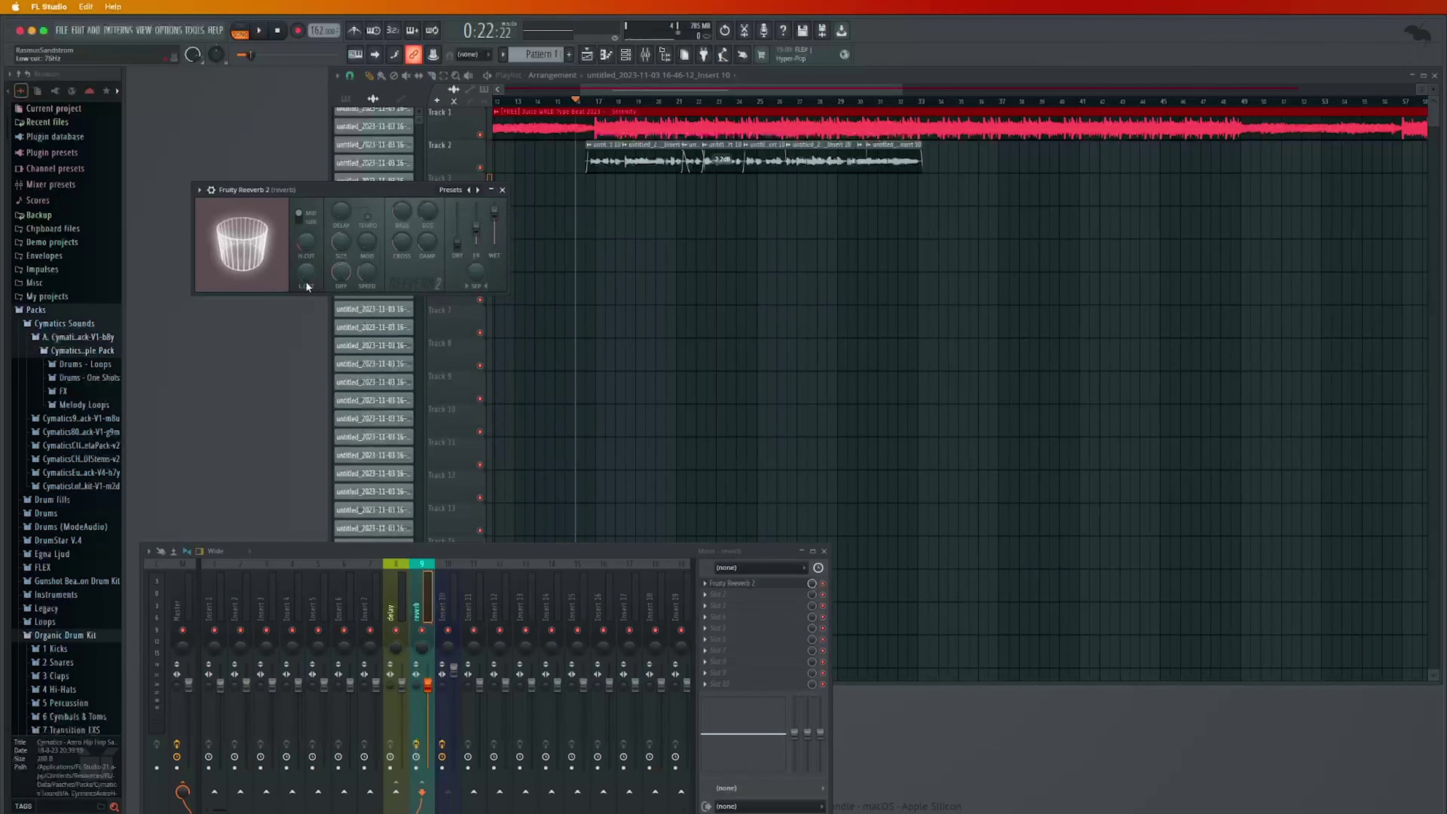
{"action": "left_click", "coordinate": [399, 602]}
{"action": "left_click", "coordinate": [732, 583]}
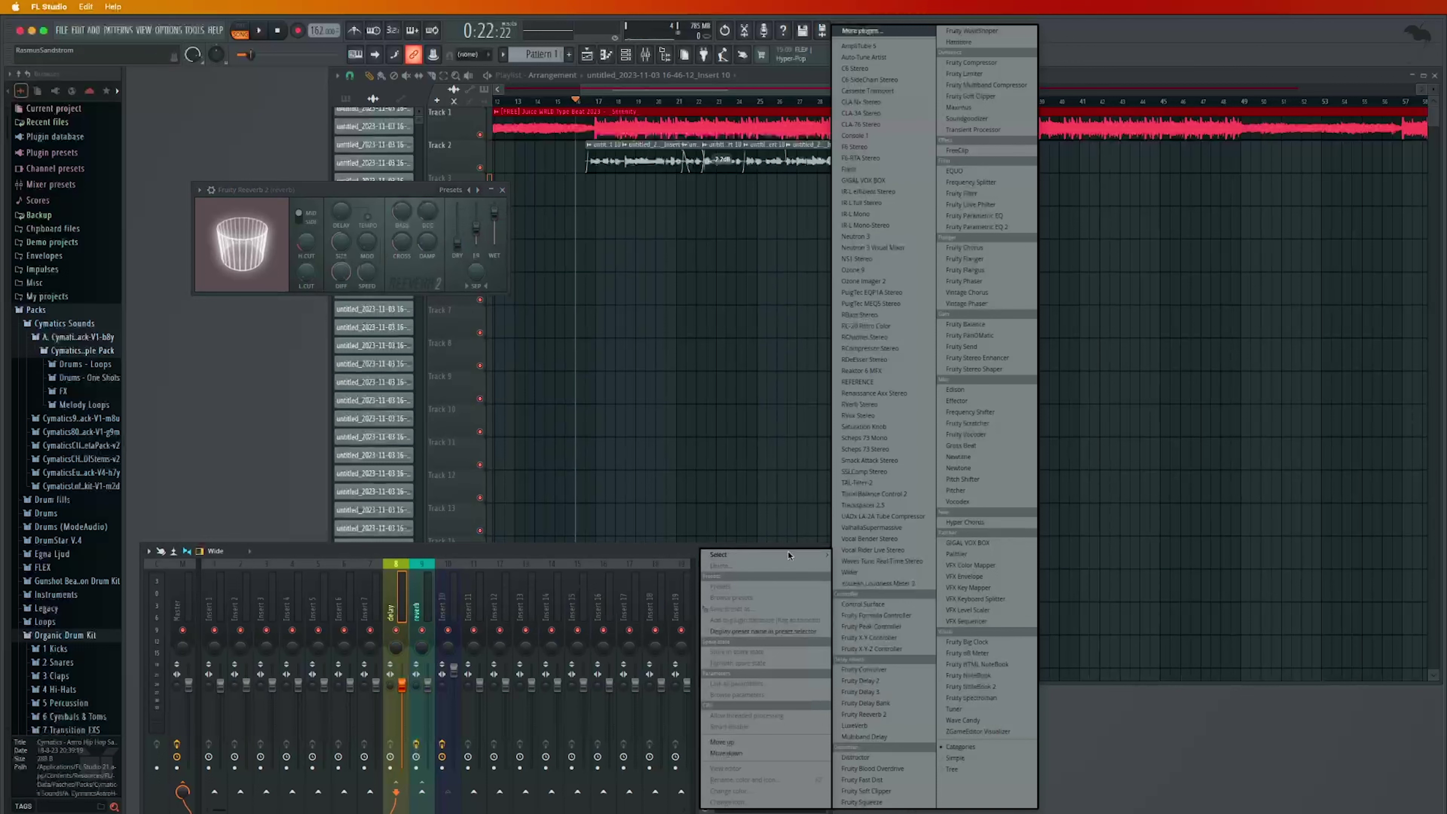
{"action": "left_click", "coordinate": [398, 634]}
Close the Fruity Reeverb 2 window and play the vocals with the beat to judge the reverb send
{"action": "left_click", "coordinate": [502, 189]}
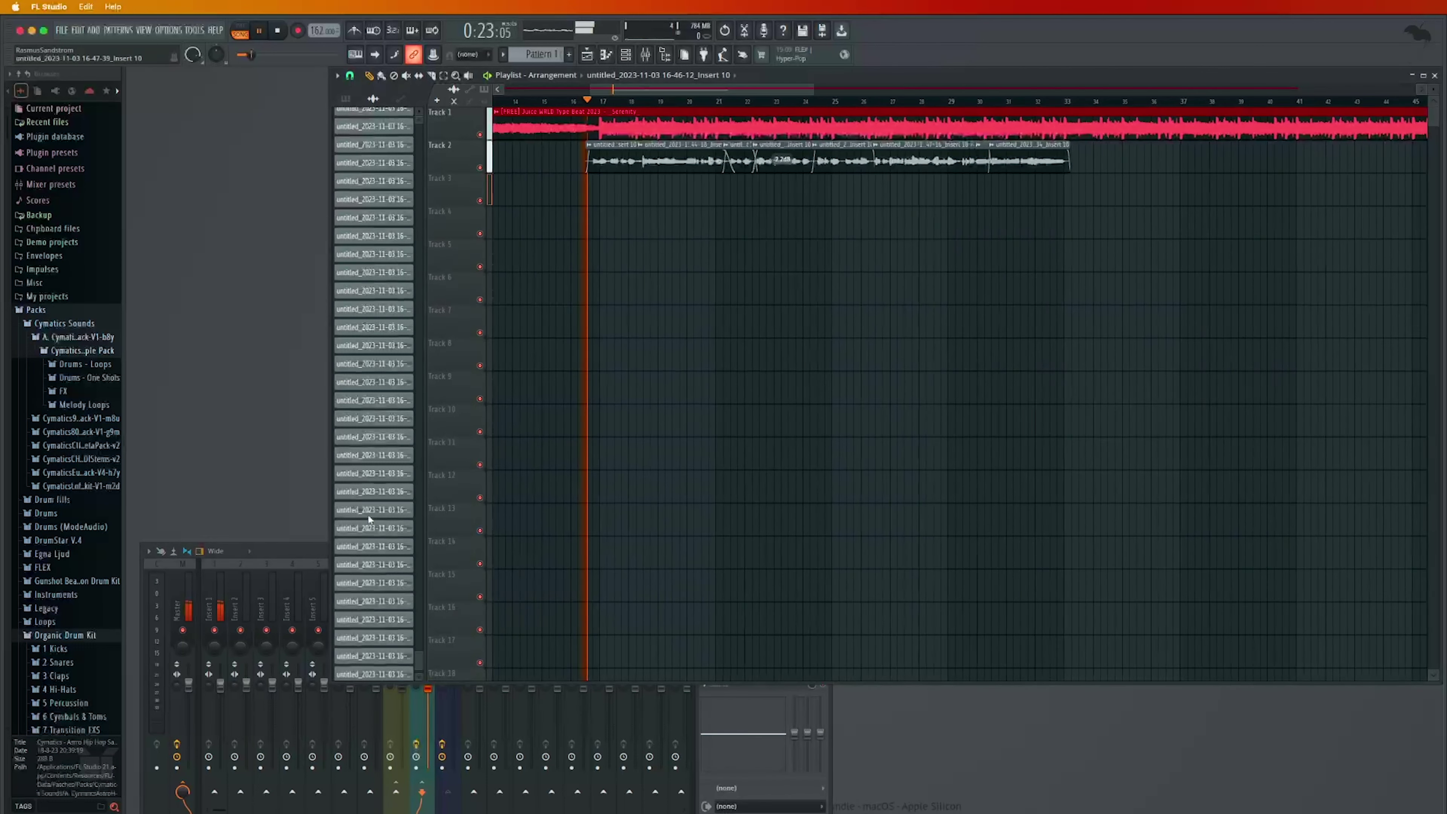
{"action": "left_click", "coordinate": [326, 546]}
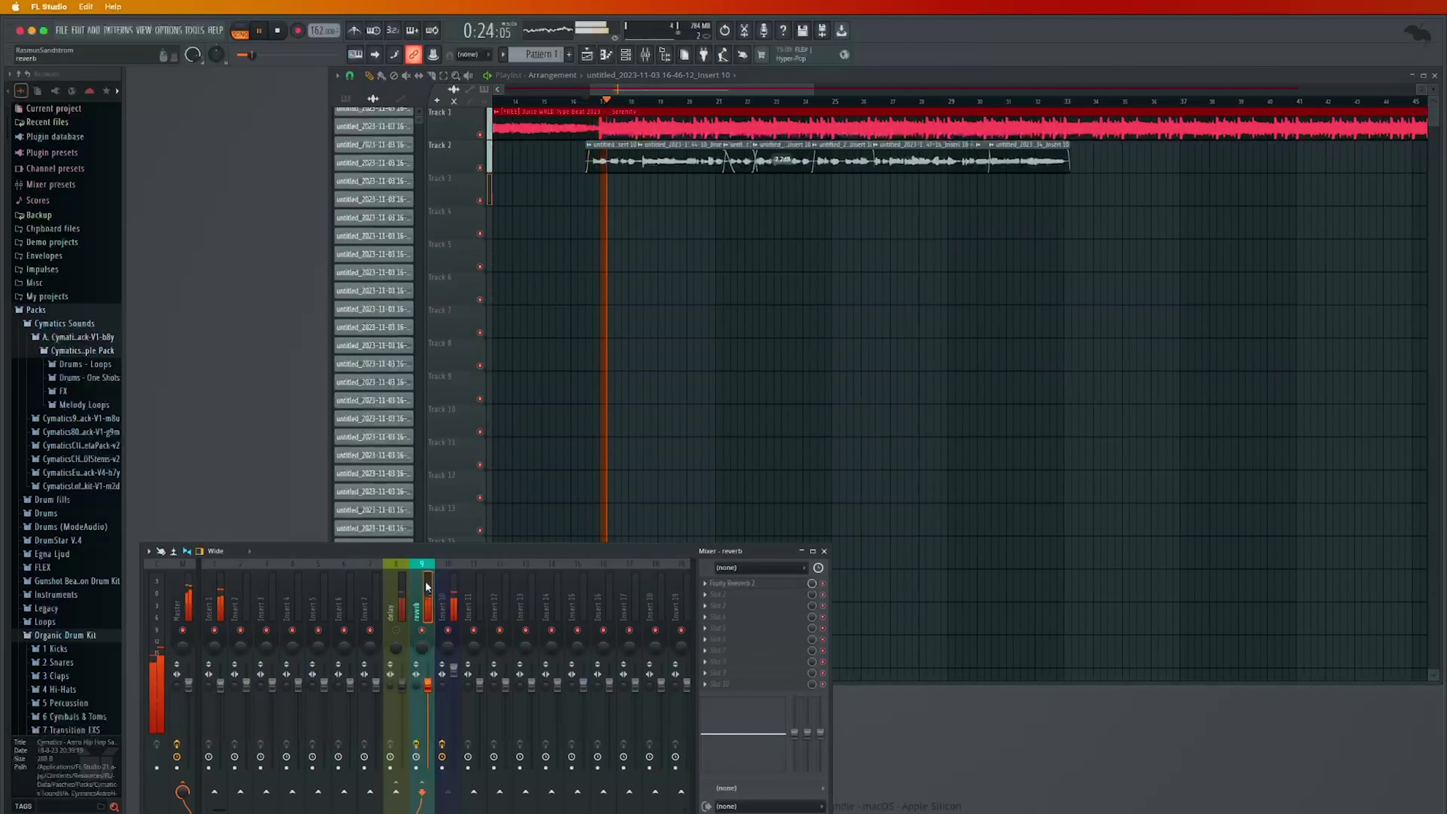
{"action": "left_click", "coordinate": [449, 619]}
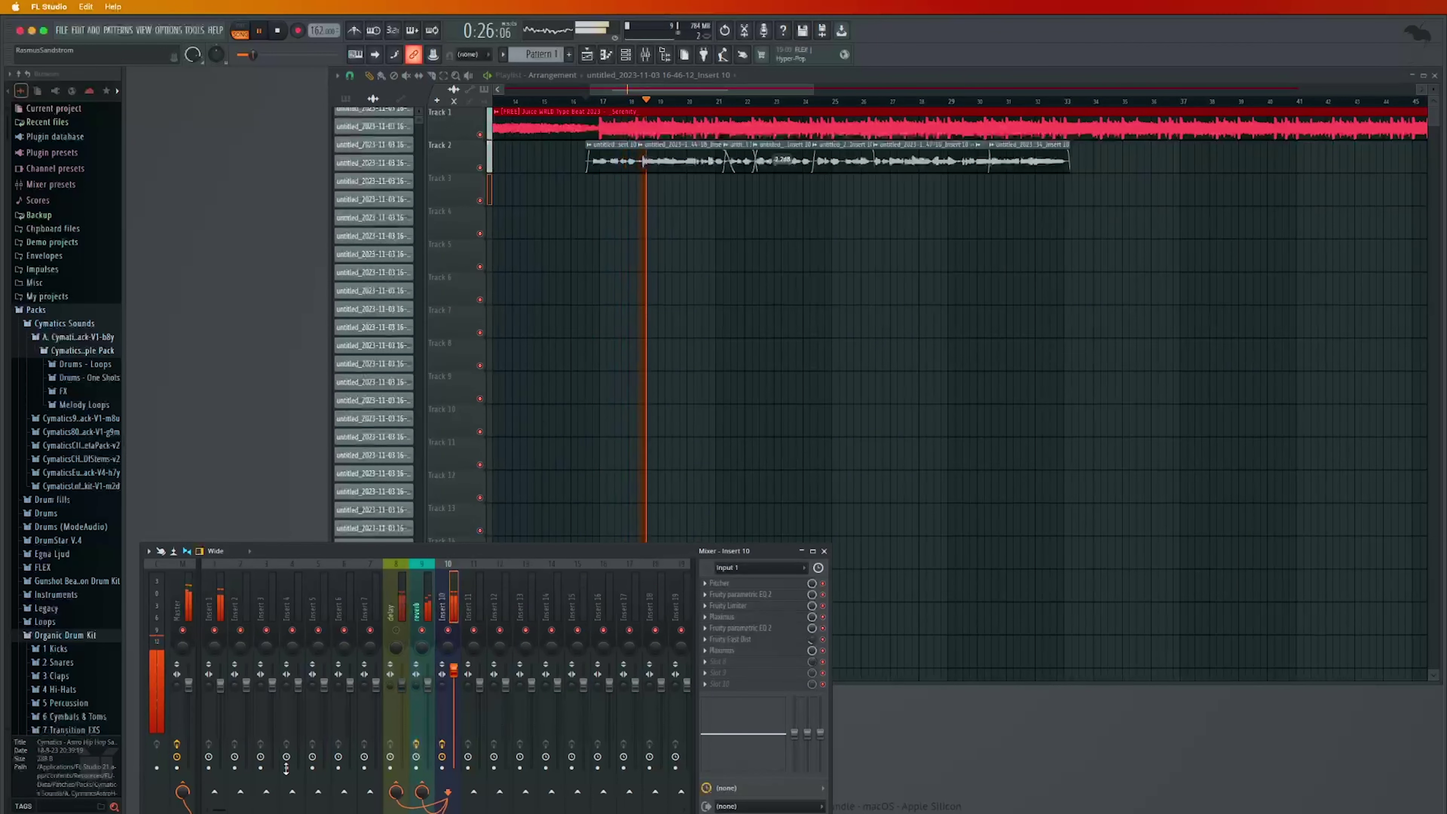
{"action": "key", "text": "space"}
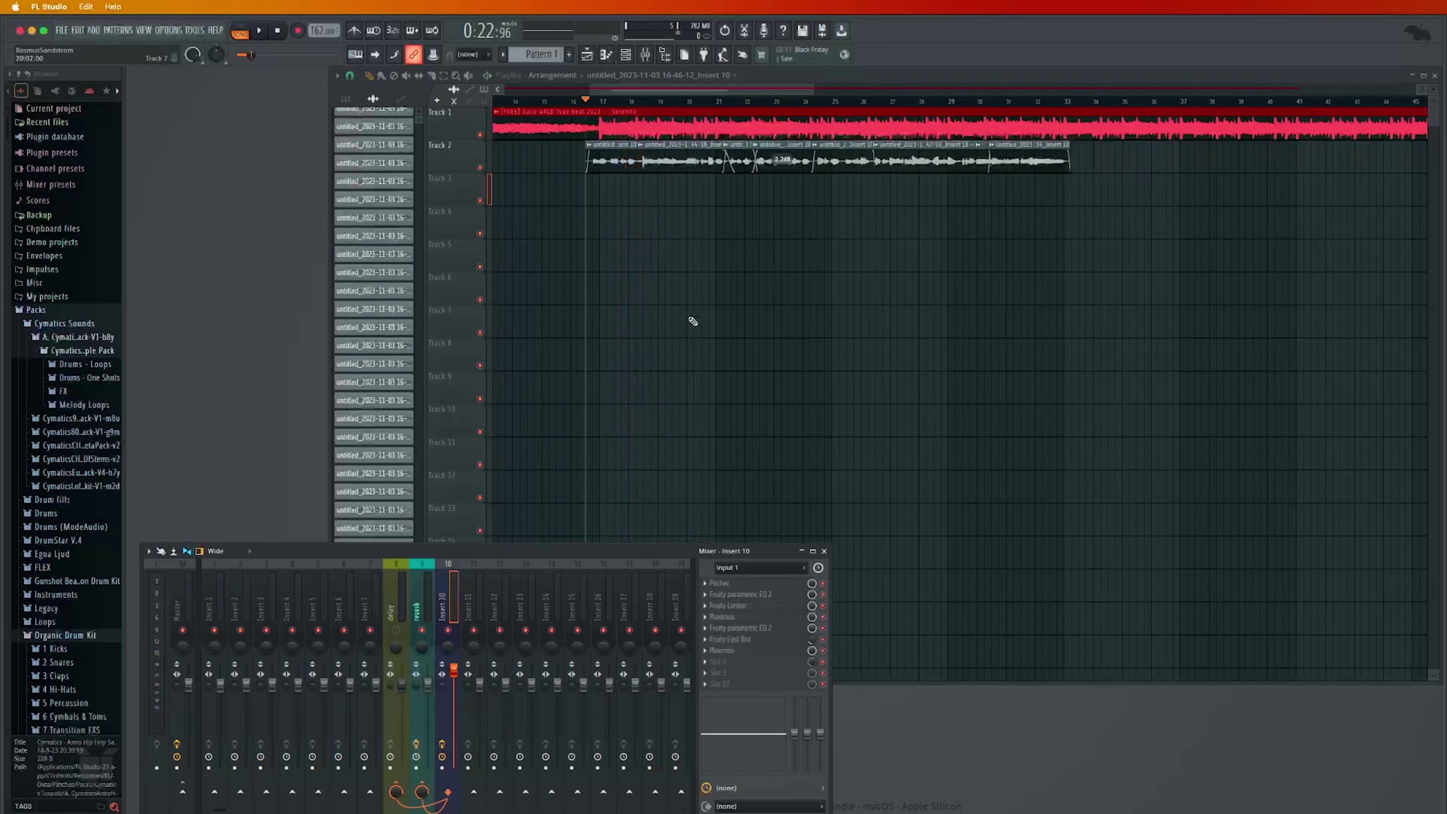
{"action": "key", "text": "space"}
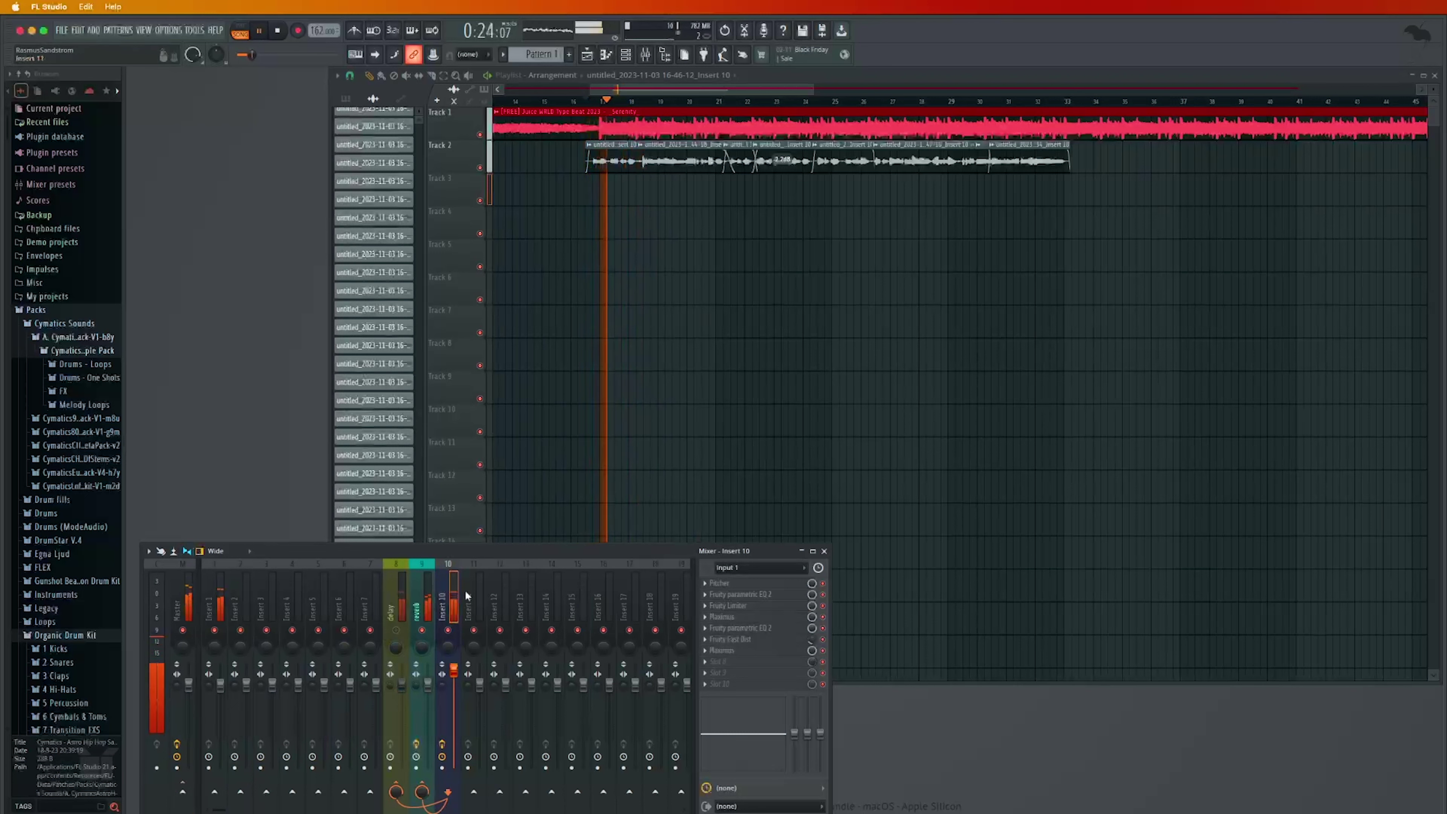
{"action": "left_click", "coordinate": [424, 601]}
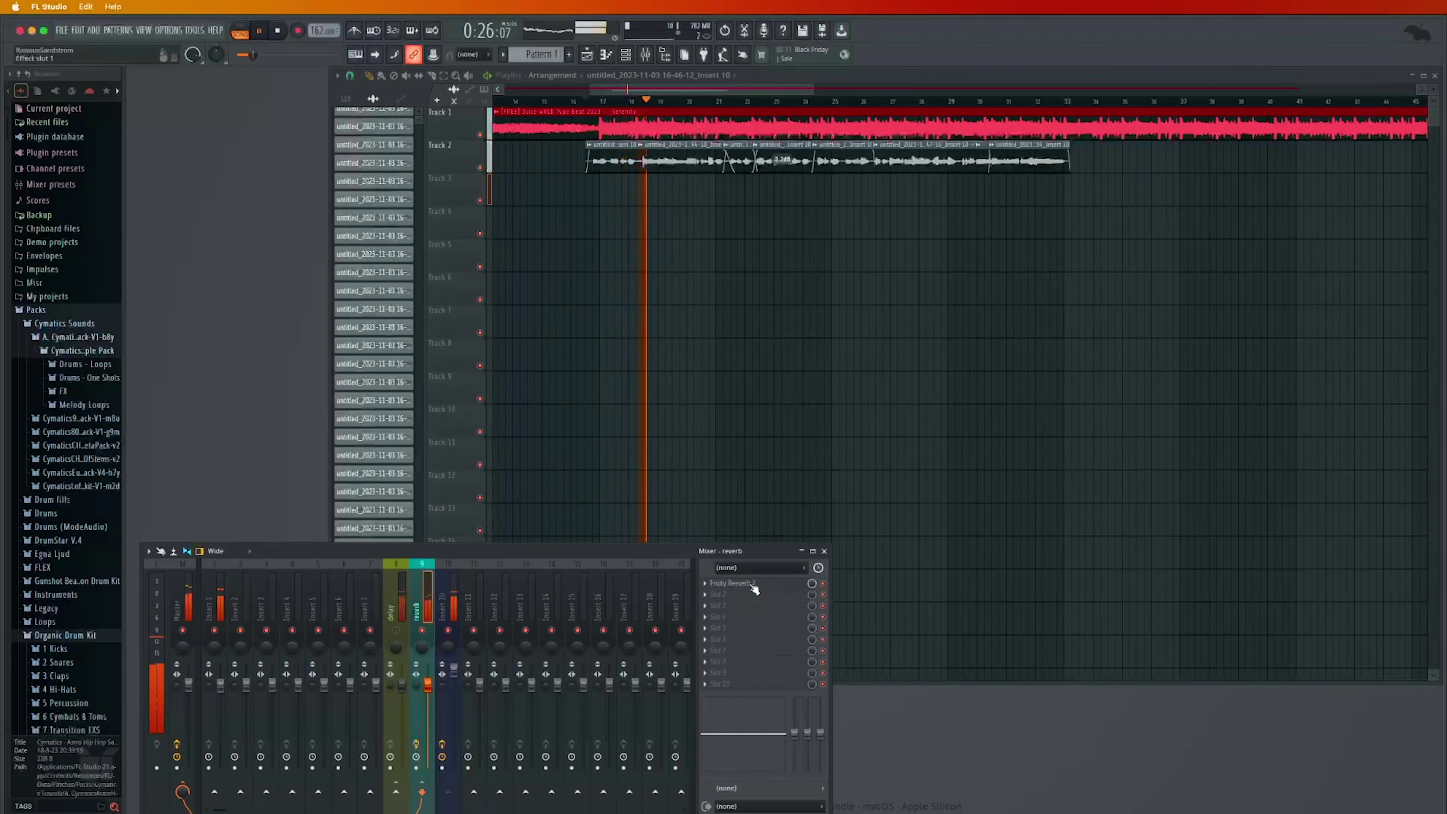
{"action": "key", "text": "space"}
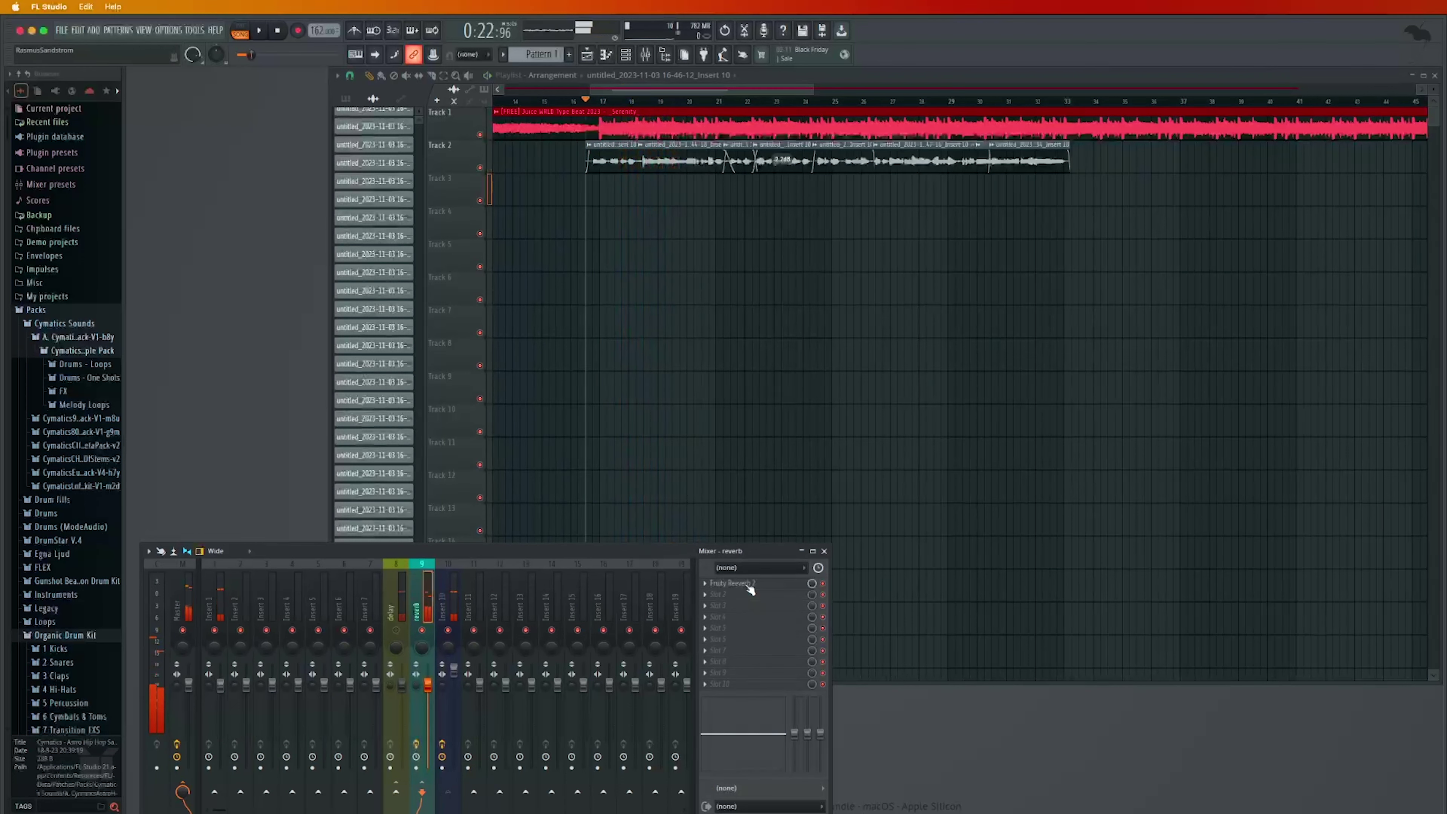
Raise the low cut of Fruity Reeverb 2 on the reverb channel to about 539 Hz and audition it
{"action": "left_click", "coordinate": [444, 582]}
{"action": "left_click", "coordinate": [419, 604]}
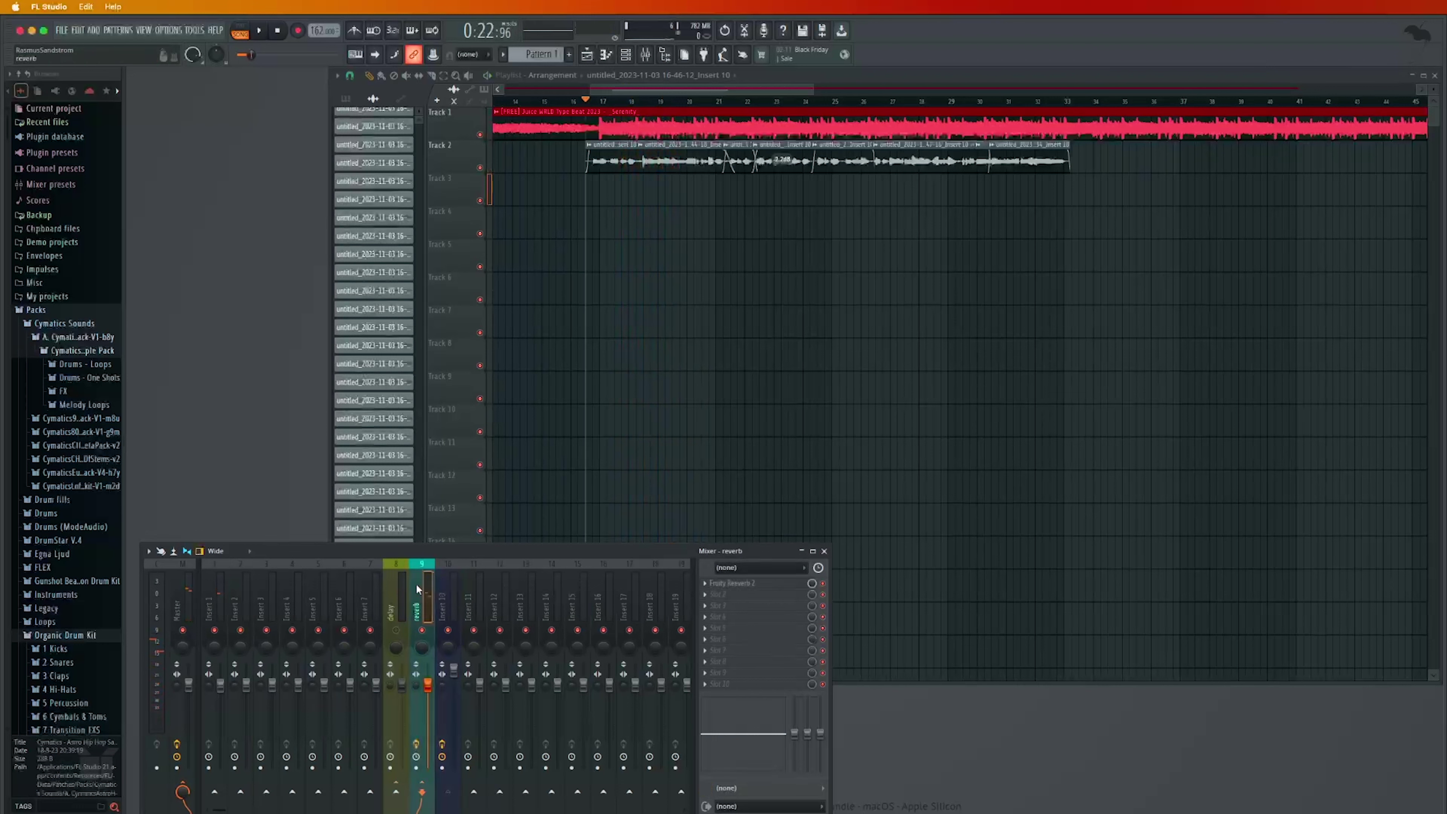
{"action": "left_click", "coordinate": [732, 583]}
{"action": "left_click_drag", "start_coordinate": [624, 390], "coordinate": [562, 340]}
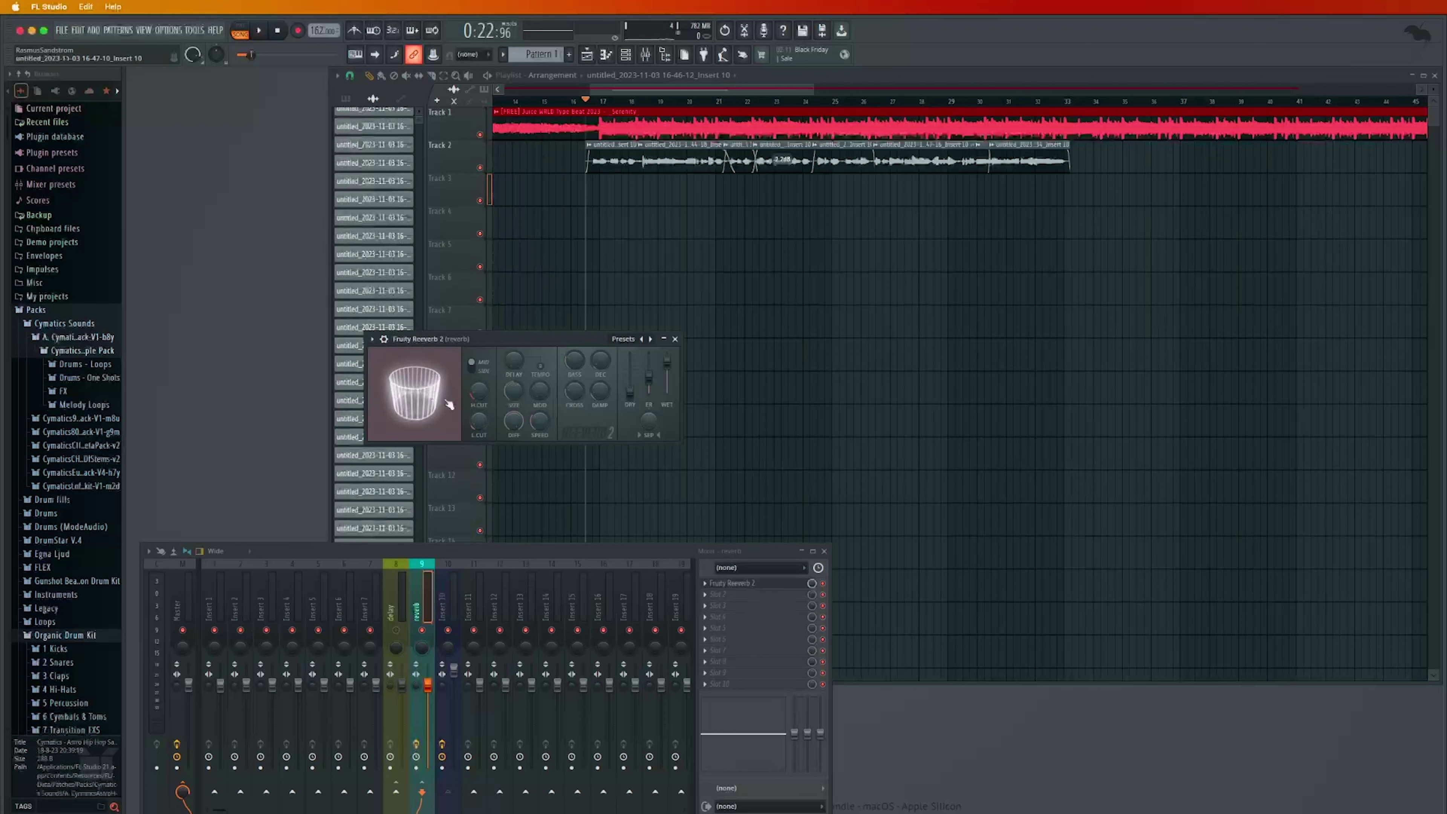
{"action": "left_click_drag", "start_coordinate": [479, 423], "coordinate": [481, 419]}
{"action": "key", "text": "space"}
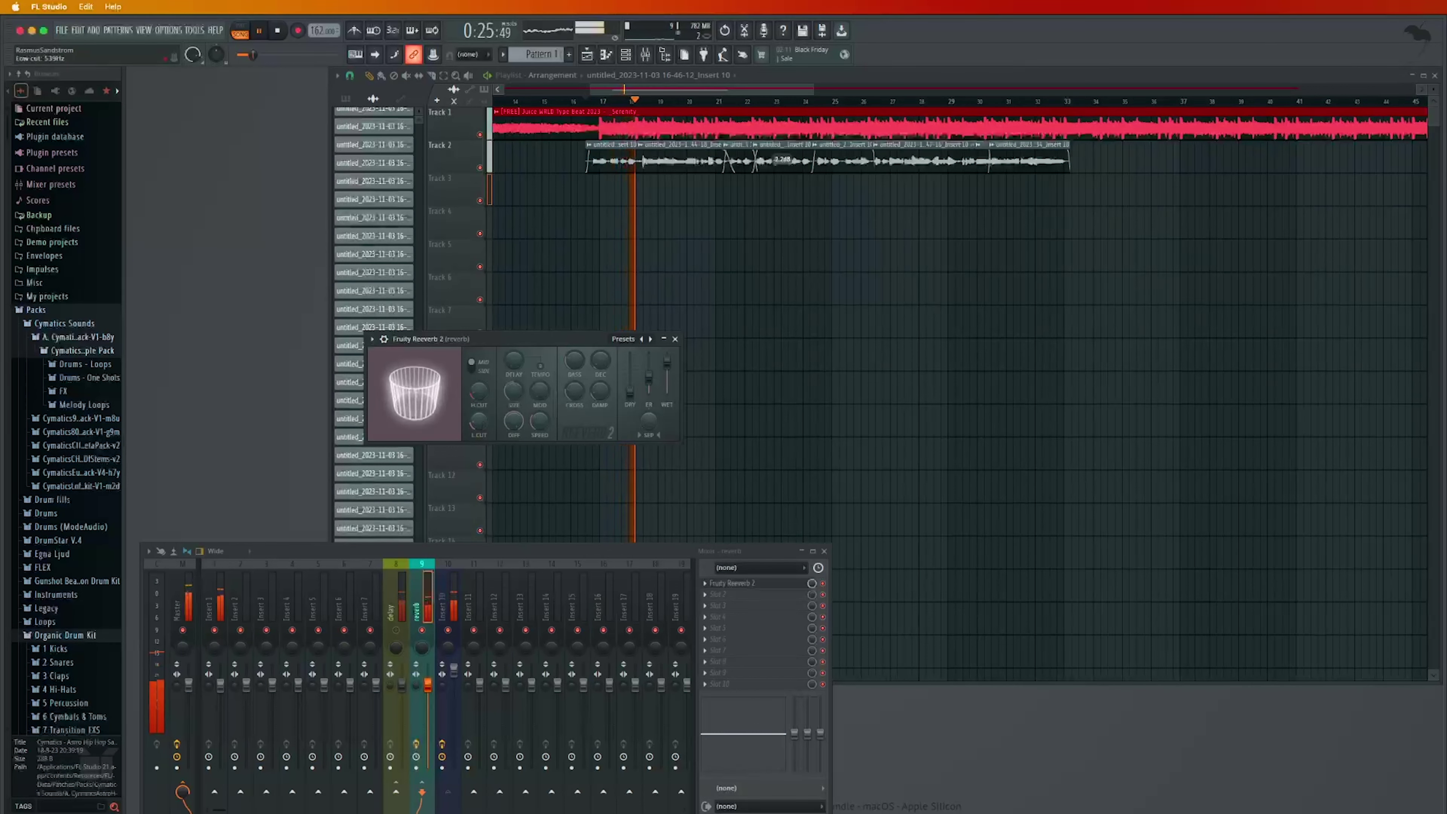
Mute the beat on Track 1 and lower the Fruity Reeverb 2 low cut while listening to the vocals alone
{"action": "left_click", "coordinate": [476, 121]}
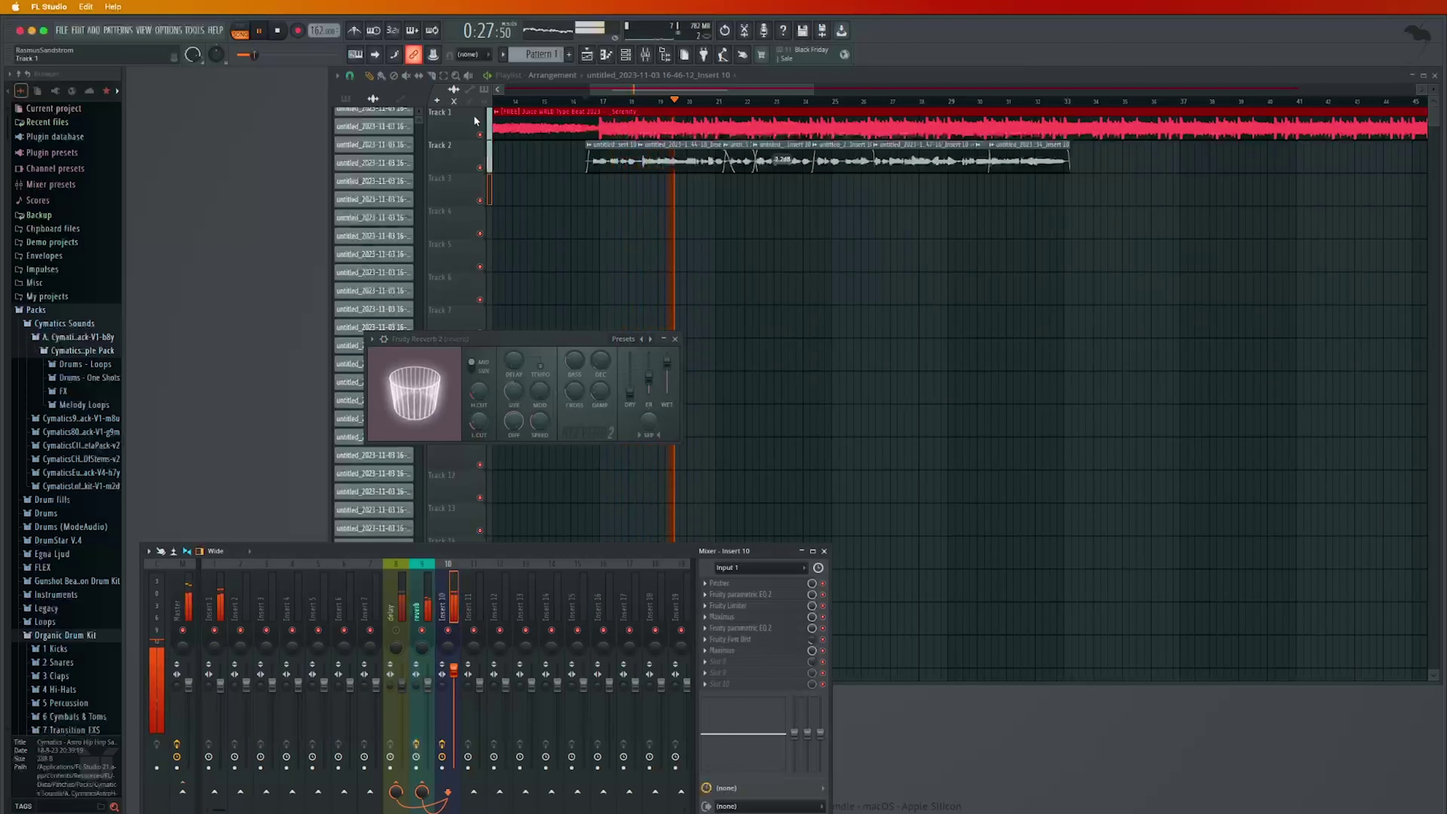
{"action": "left_click", "coordinate": [480, 135]}
{"action": "left_click", "coordinate": [319, 549]}
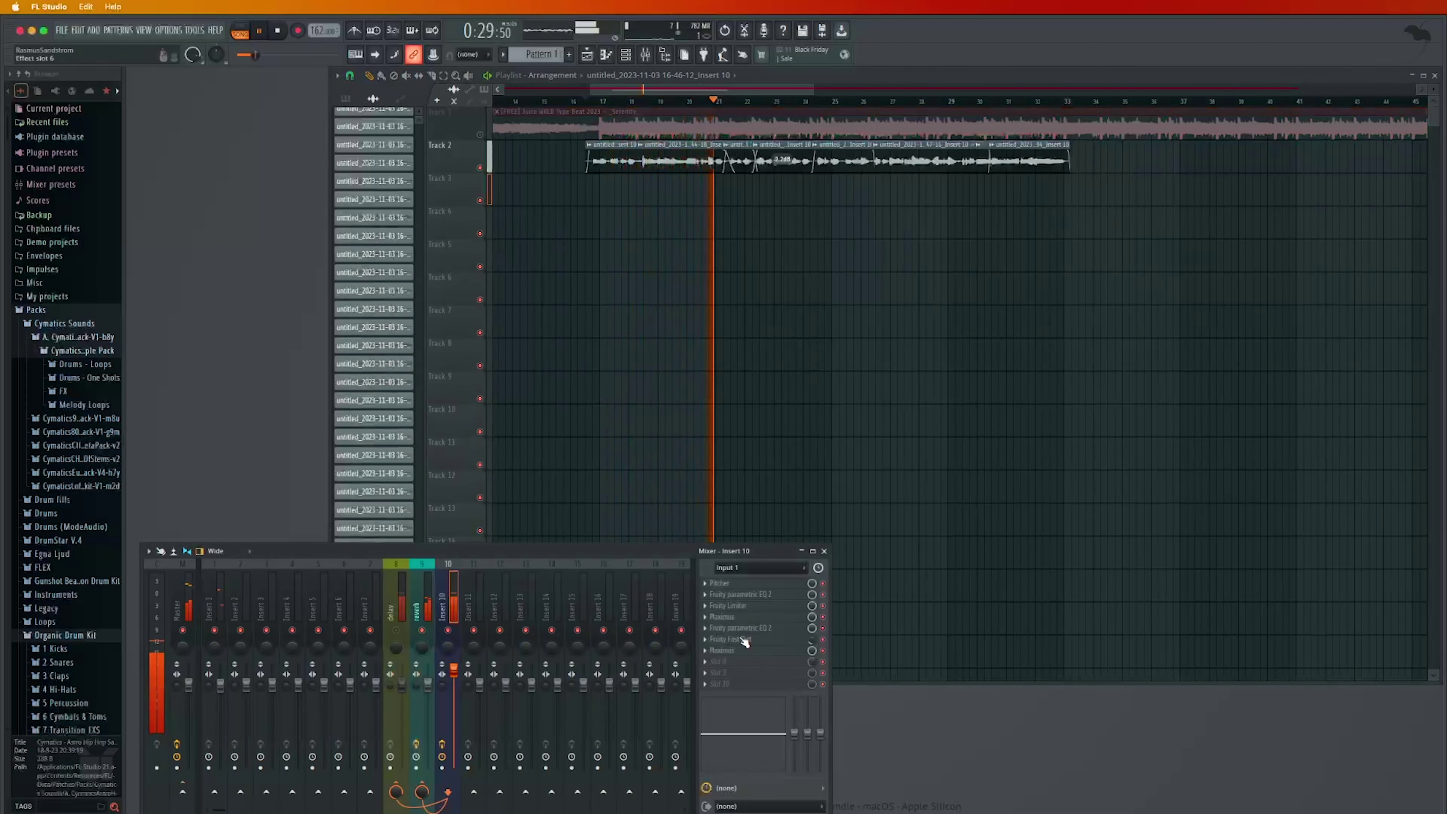
{"action": "left_click", "coordinate": [412, 581]}
{"action": "left_click", "coordinate": [735, 583]}
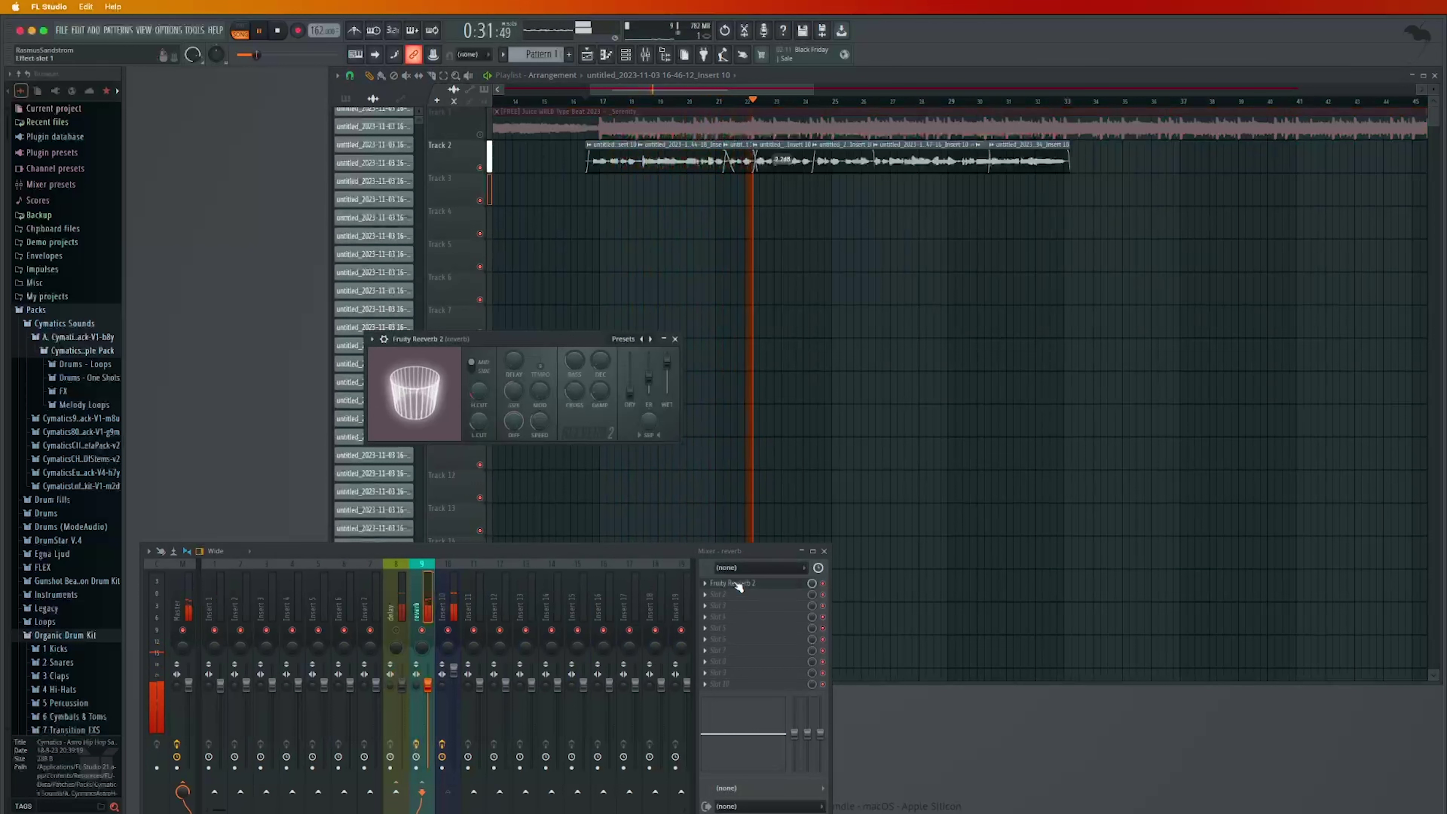
{"action": "left_click_drag", "start_coordinate": [482, 421], "coordinate": [483, 441]}
{"action": "key", "text": "space"}
Try a Fruity Reeverb 2 decay time of about 2.8 seconds, audition it and reset the decay to its default
{"action": "key", "text": "space"}
{"action": "left_click_drag", "start_coordinate": [600, 361], "coordinate": [601, 358]}
{"action": "key", "text": "space"}
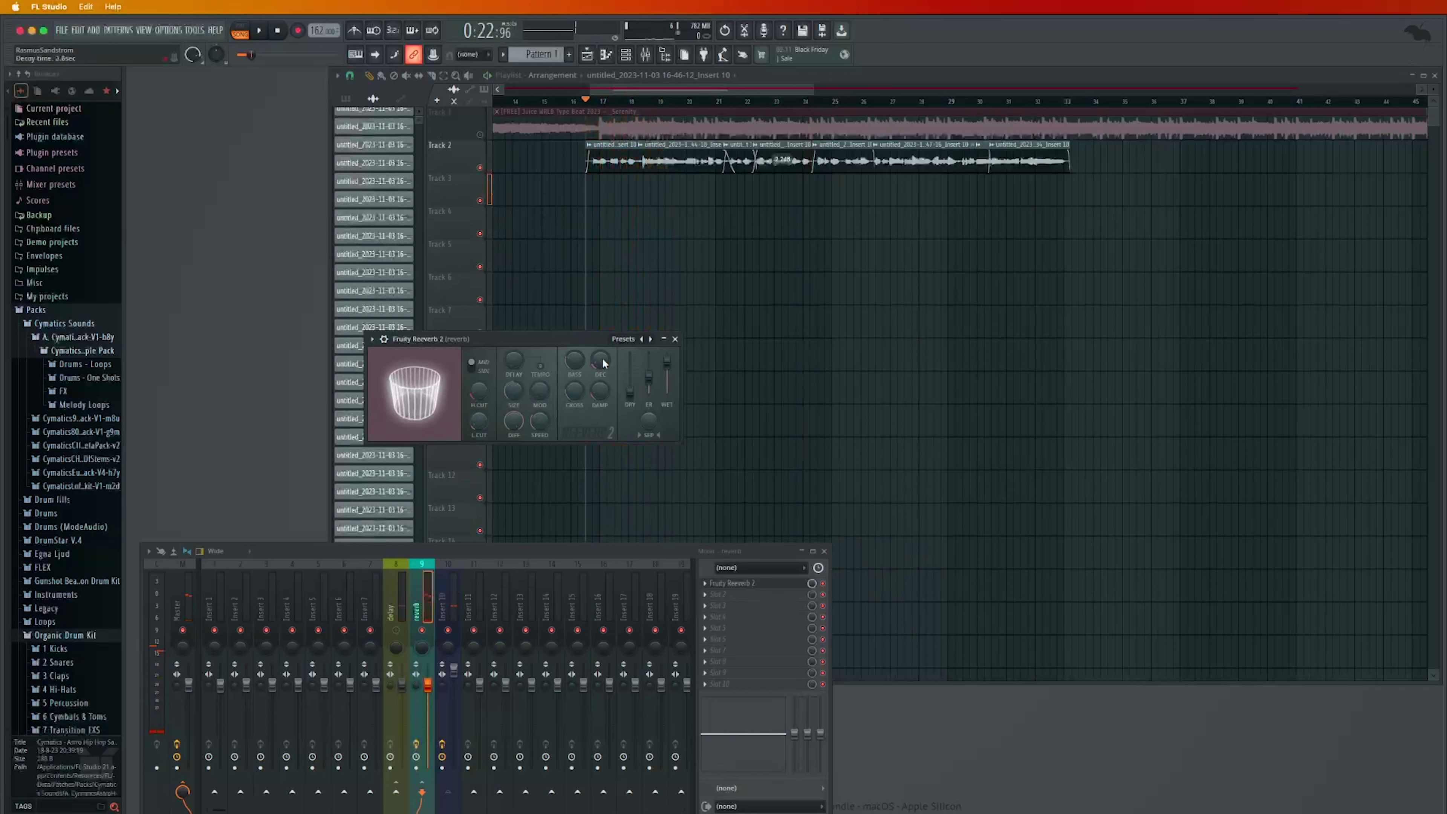
{"action": "right_click", "coordinate": [605, 365]}
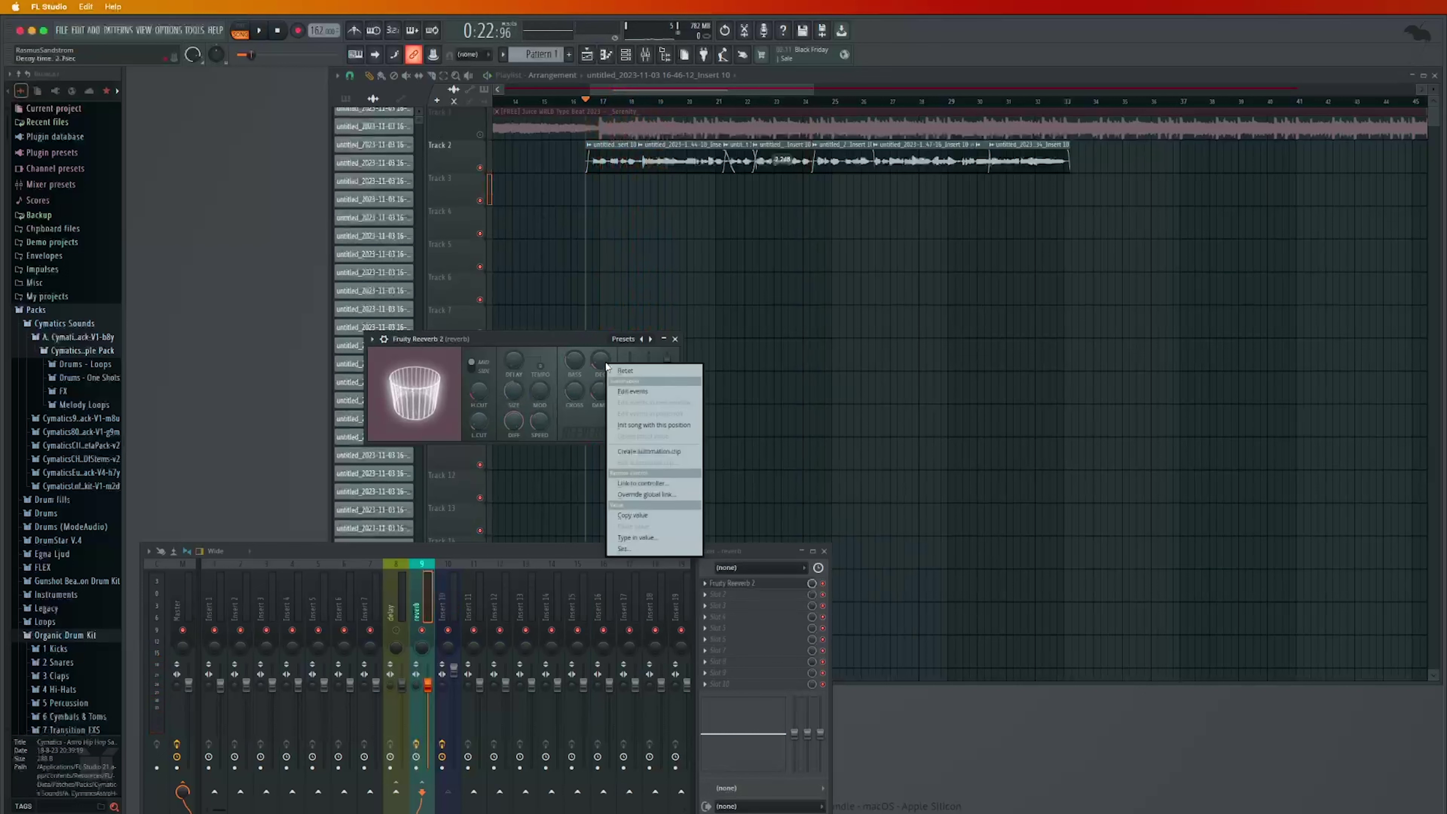
{"action": "left_click", "coordinate": [624, 370]}
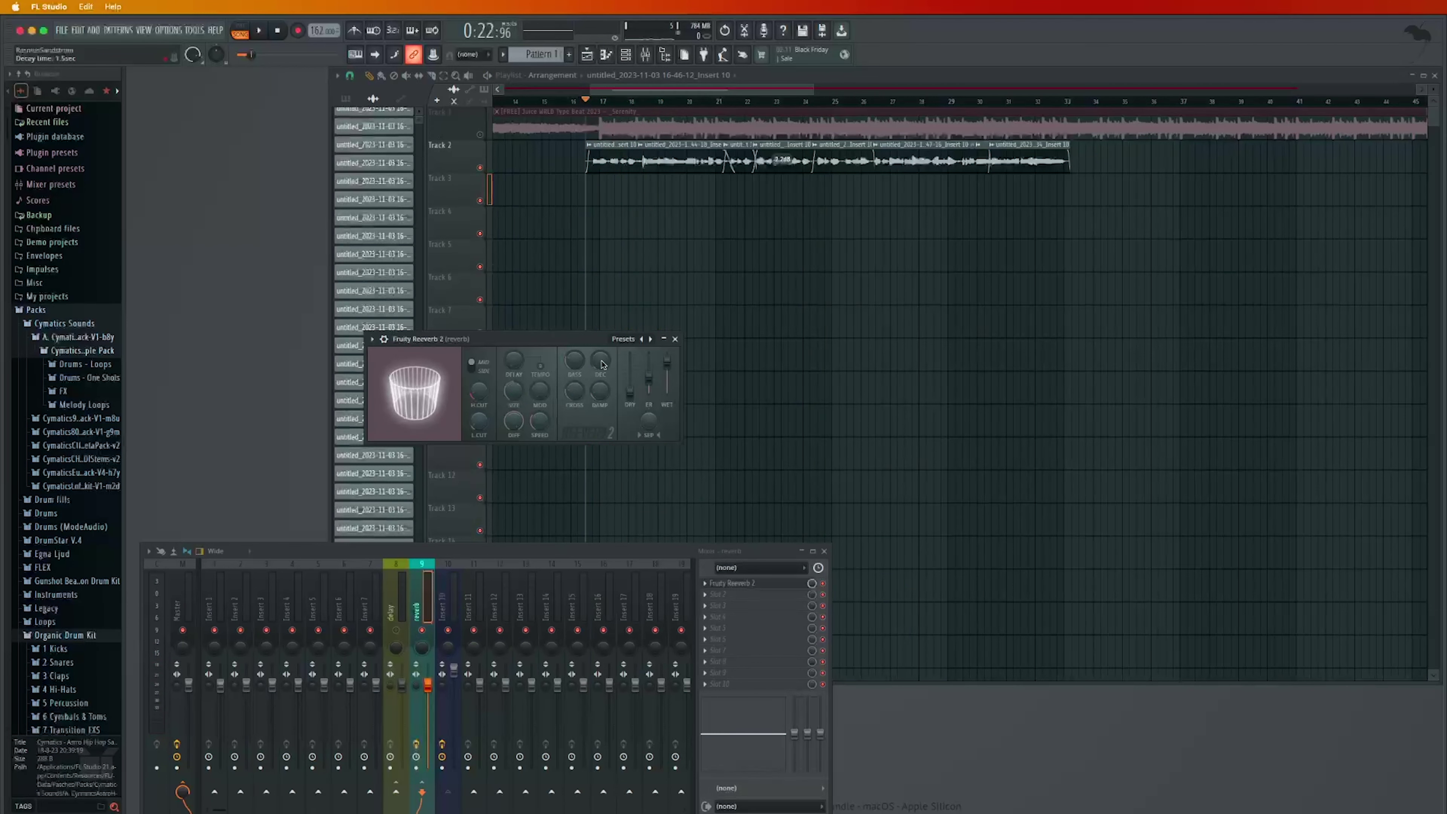
Set the Fruity Reeverb 2 decay time to about 2.7 seconds and audition the vocals without the beat
{"action": "left_click_drag", "start_coordinate": [603, 365], "coordinate": [603, 365]}
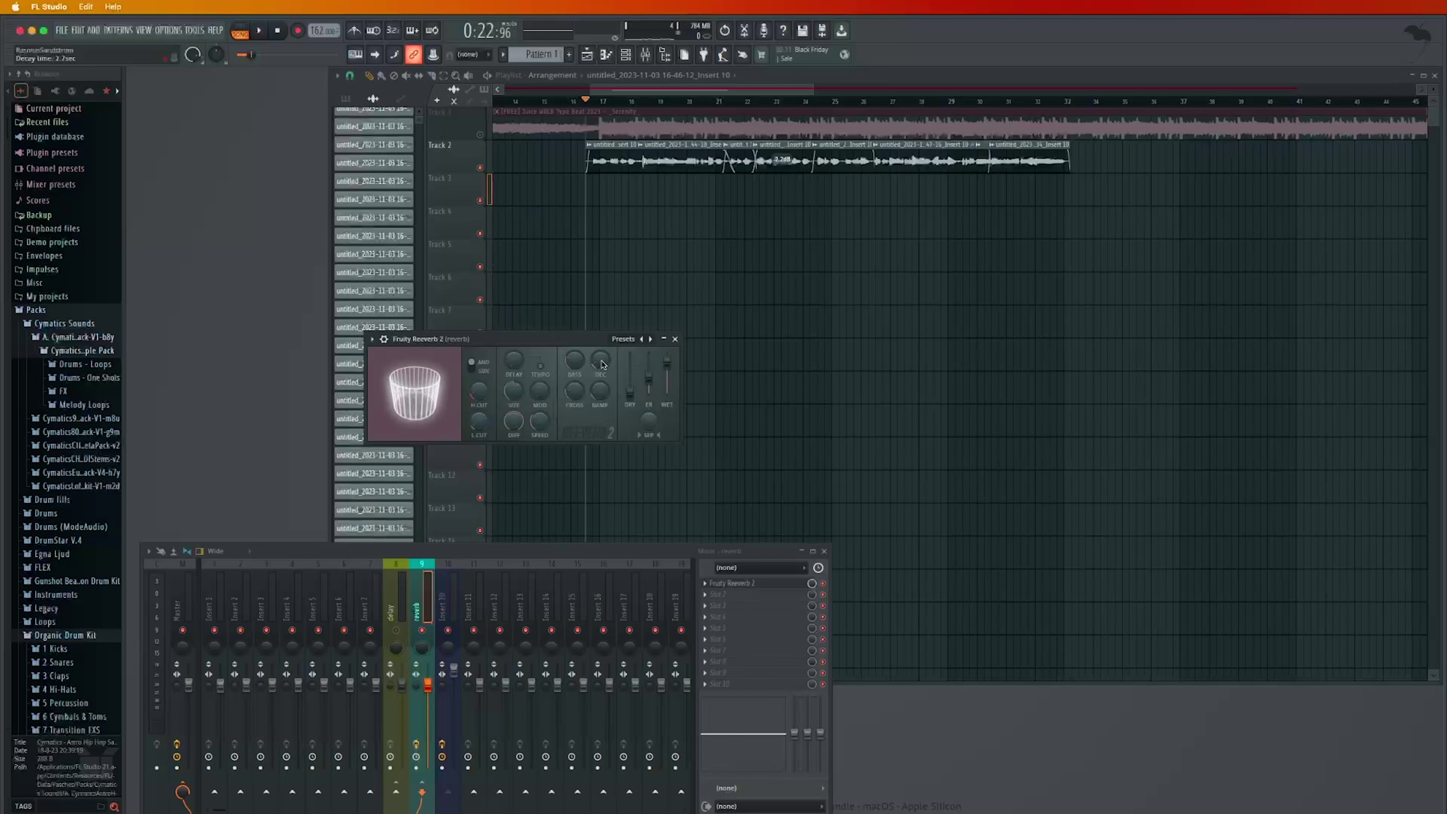
{"action": "key", "text": "space"}
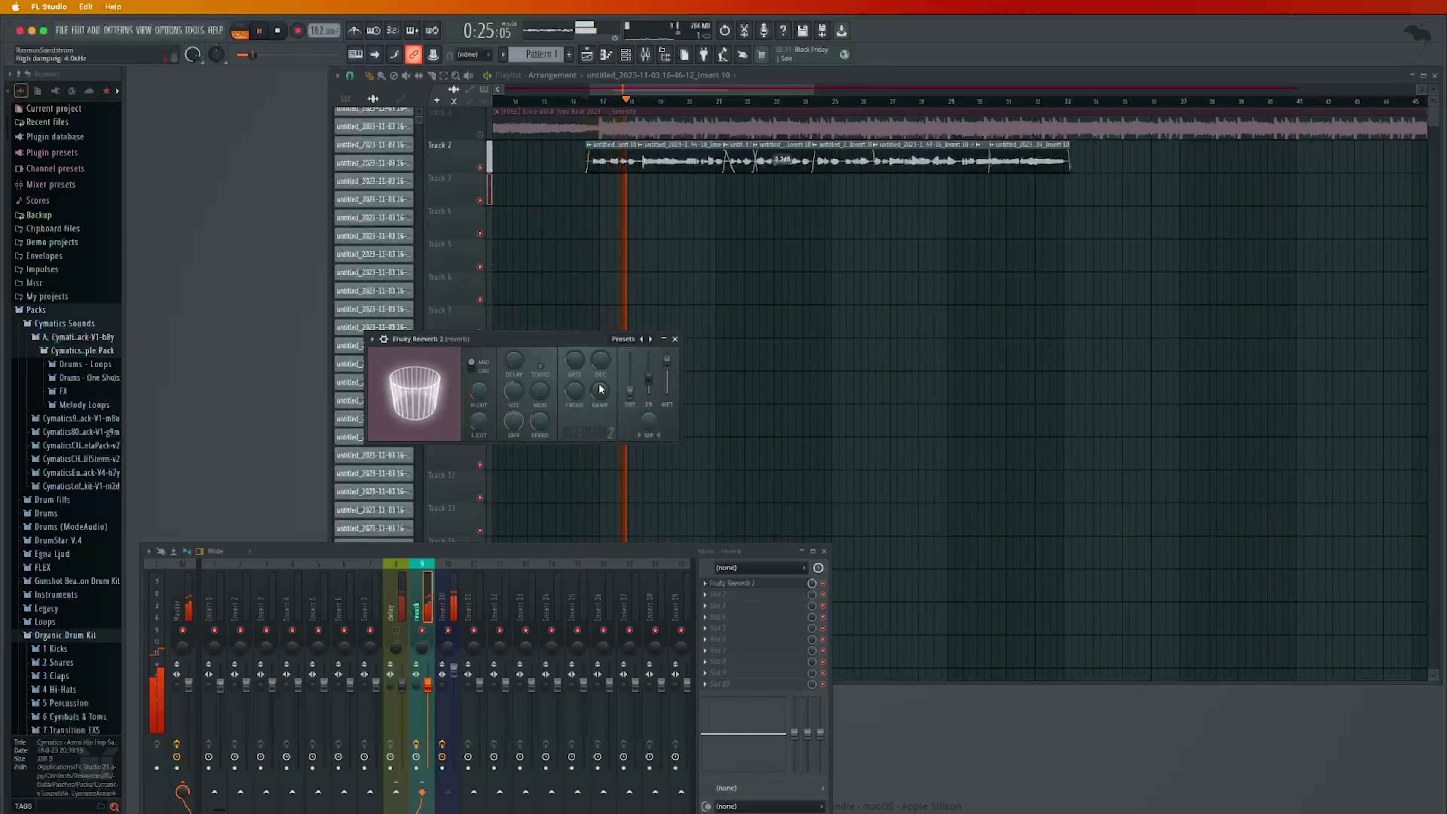
{"action": "key", "text": "space"}
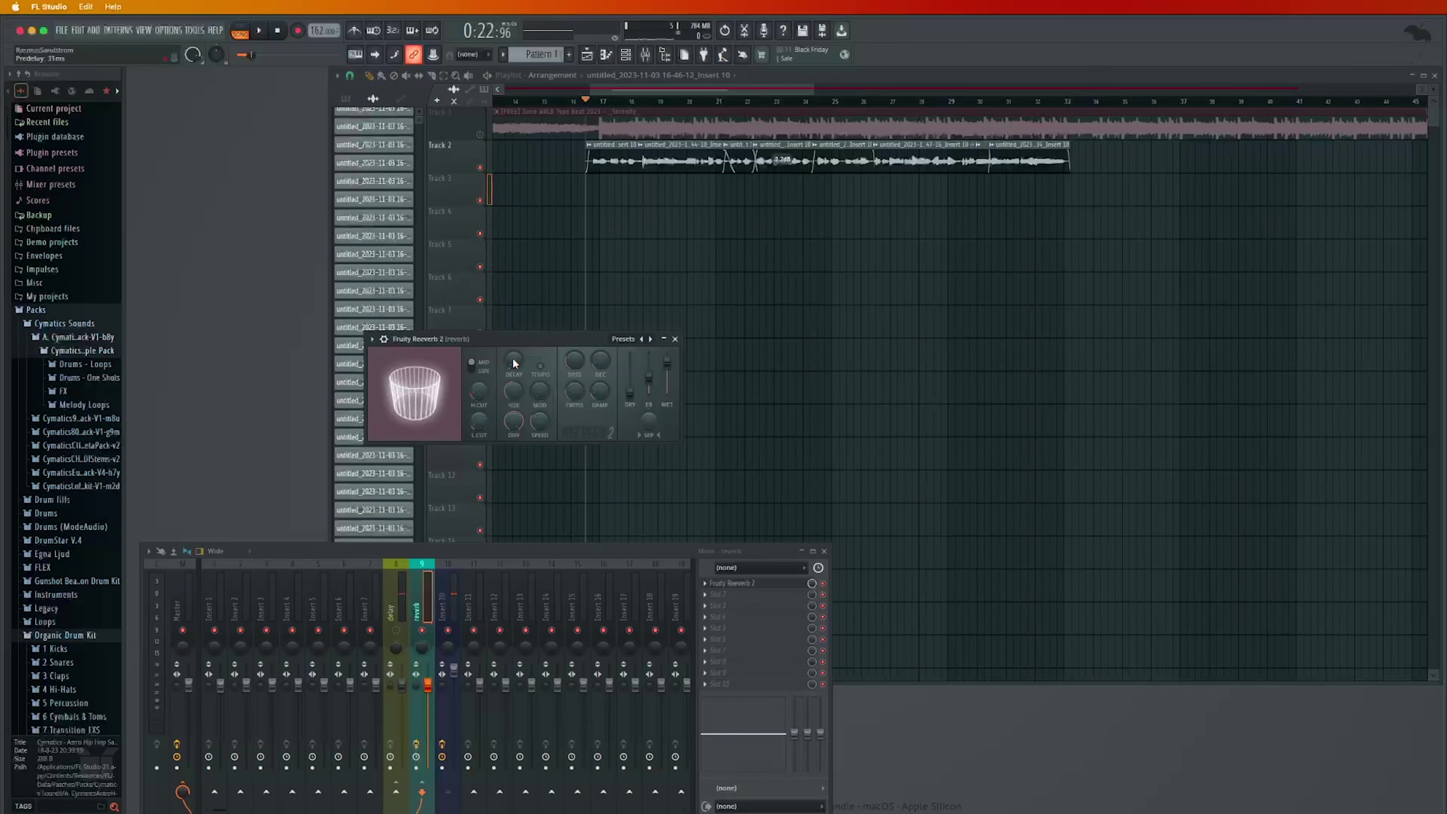
Try an Insert 10 reverb send of about -5.6 dB while auditioning the vocals without the beat
{"action": "key", "text": "space"}
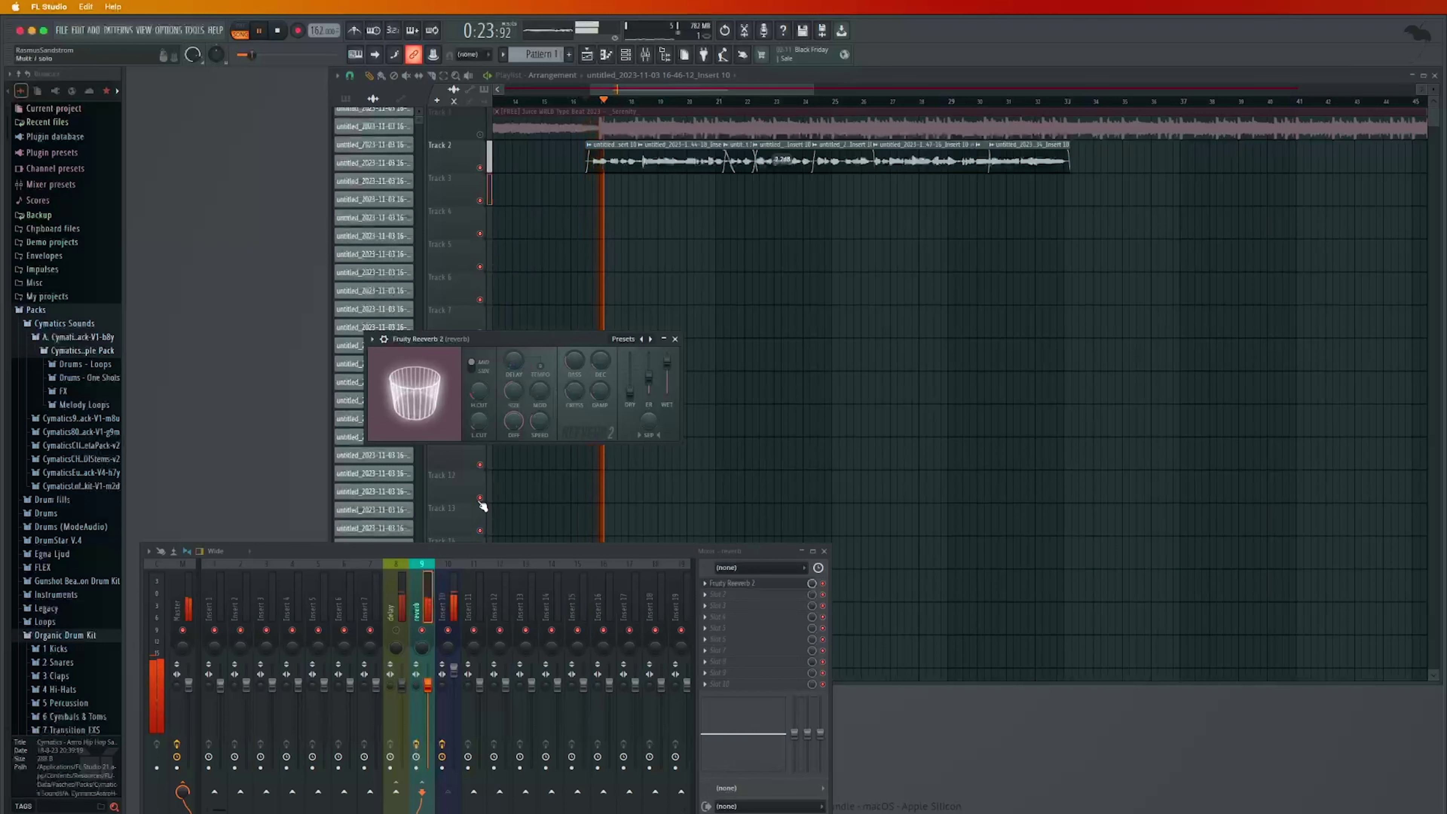
{"action": "key", "text": "space"}
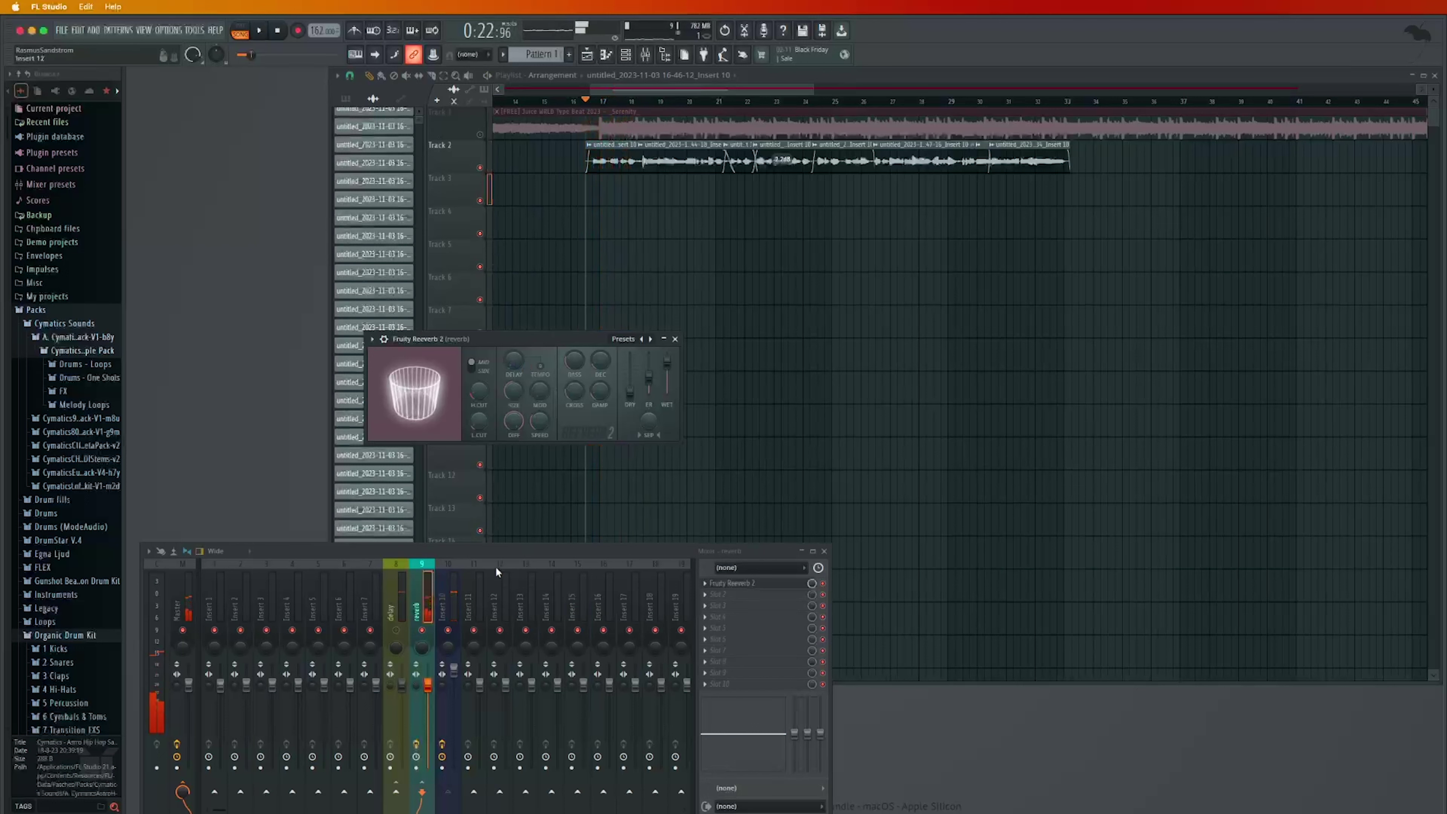
{"action": "left_click", "coordinate": [454, 597]}
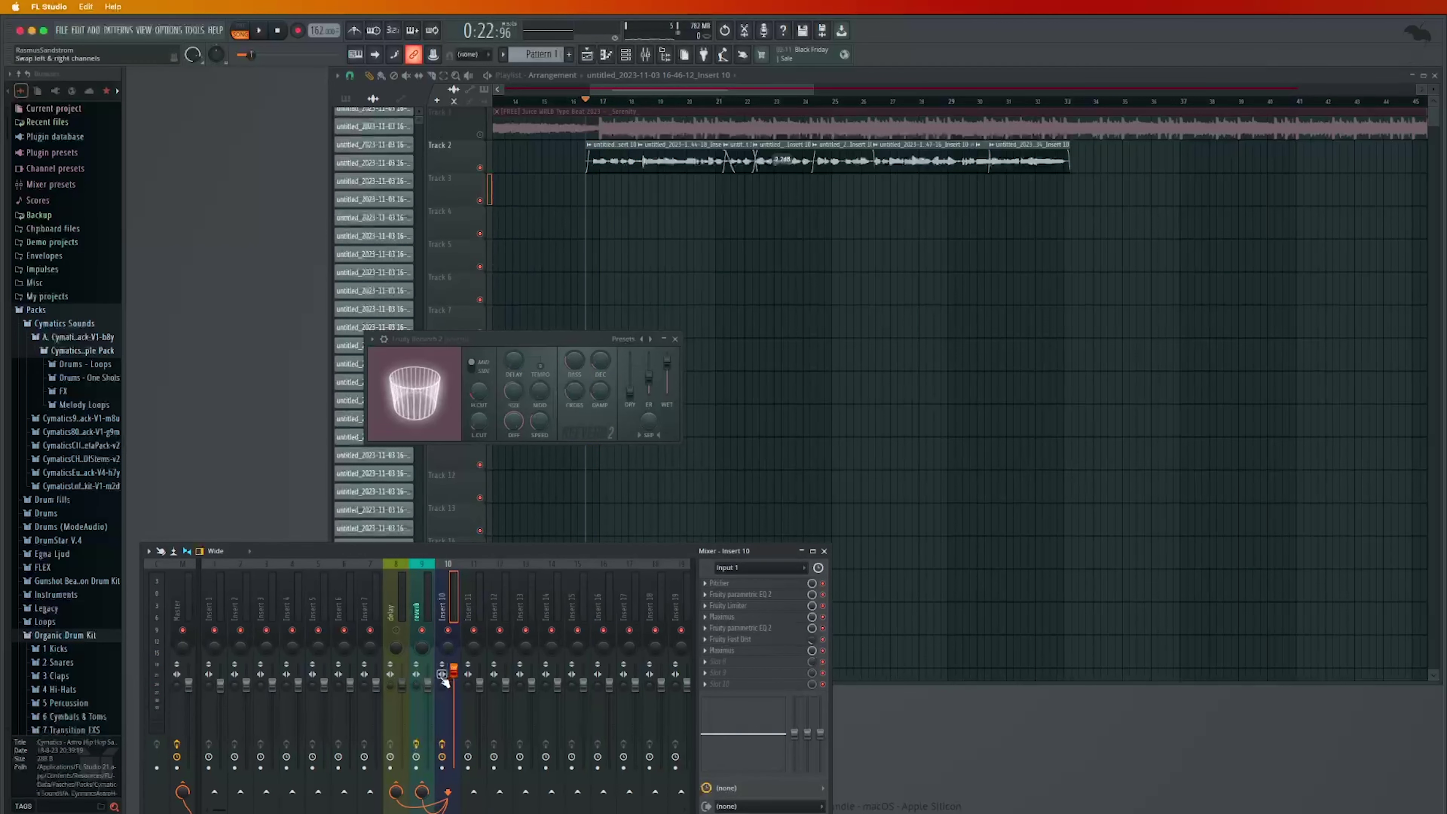
{"action": "key", "text": "space"}
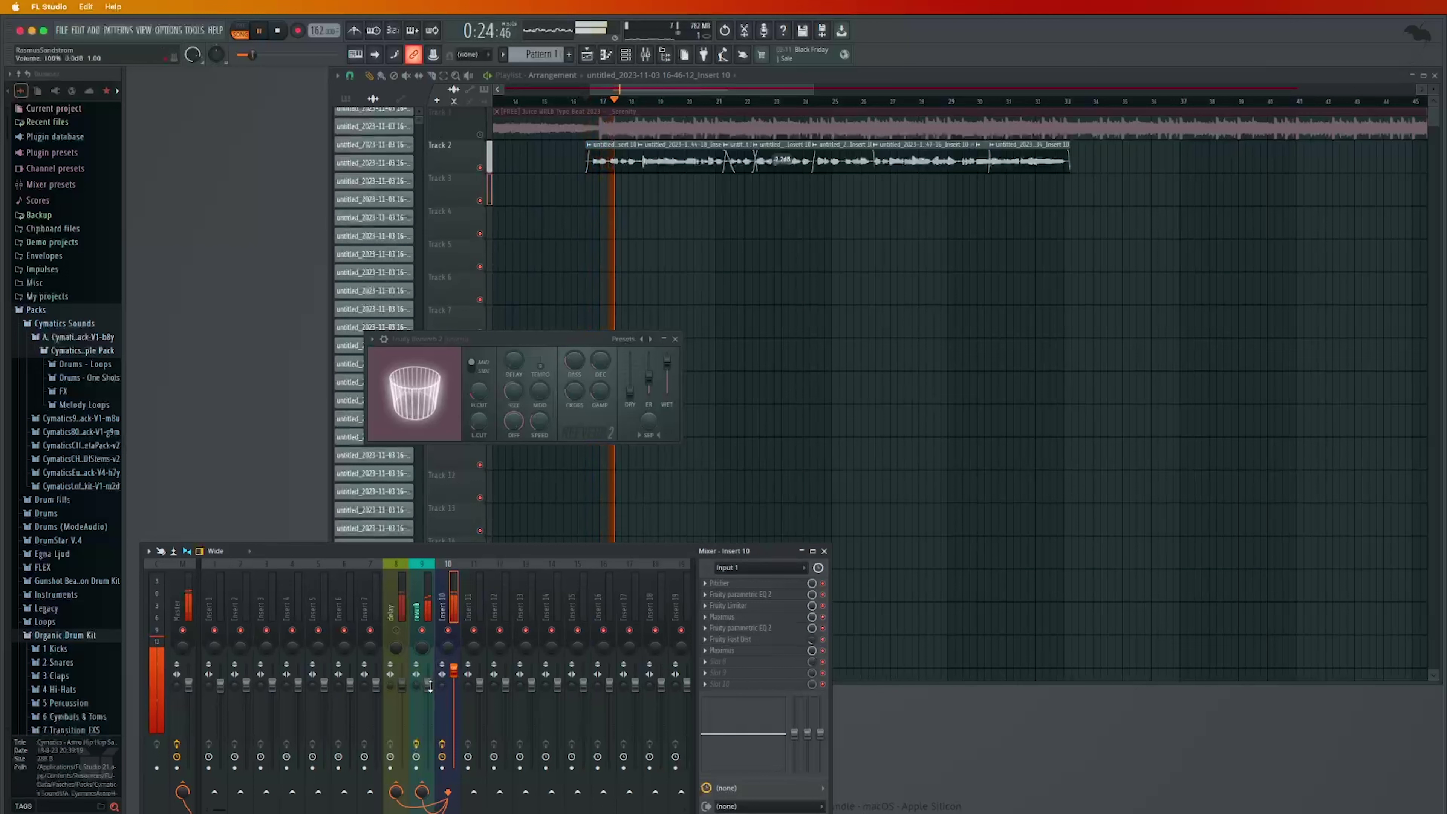
{"action": "key", "text": "space"}
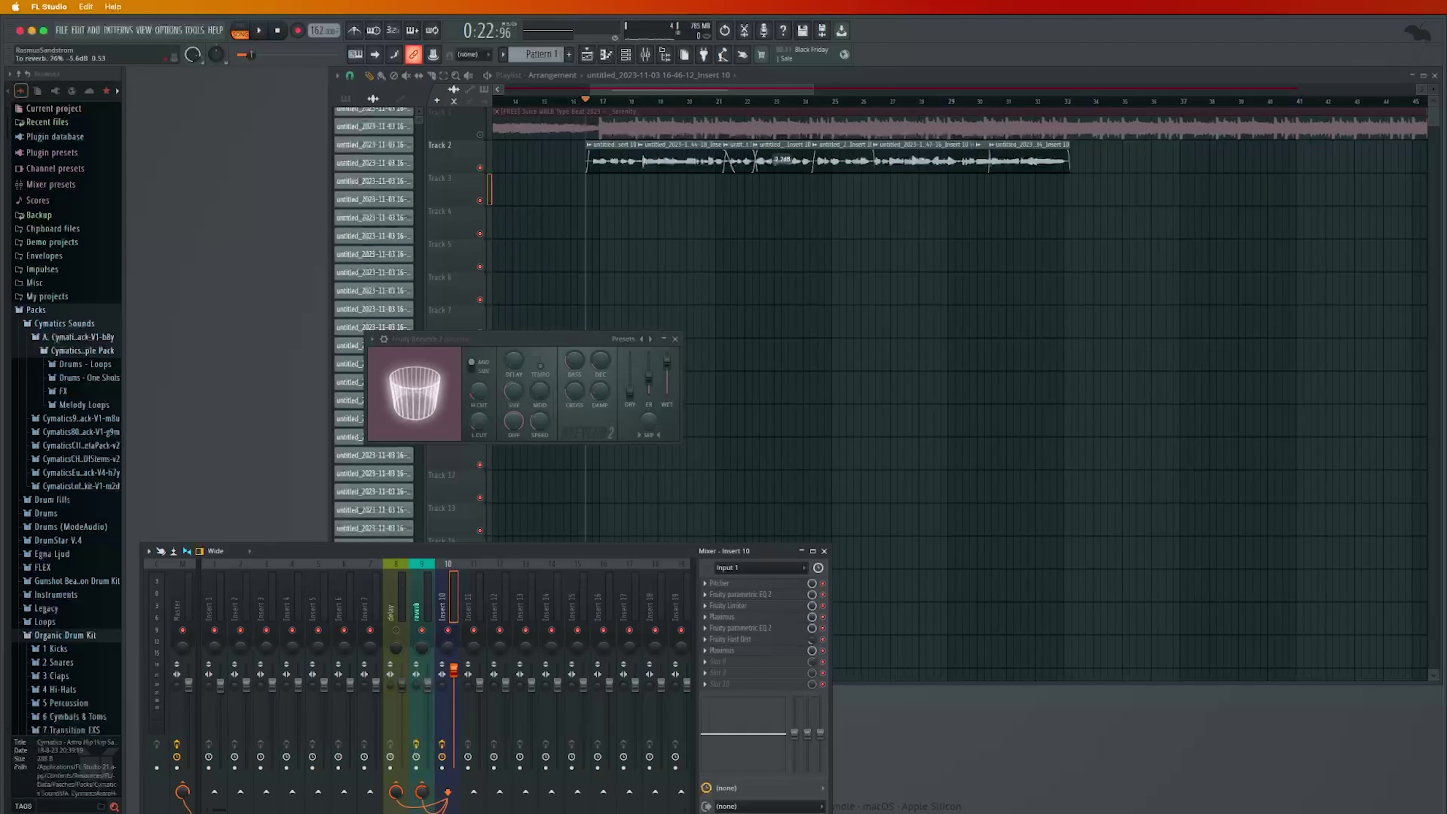
Unmute the beat on Track 1 and set Insert 10's reverb send to about -13.5 dB during playback
{"action": "right_click", "coordinate": [422, 794]}
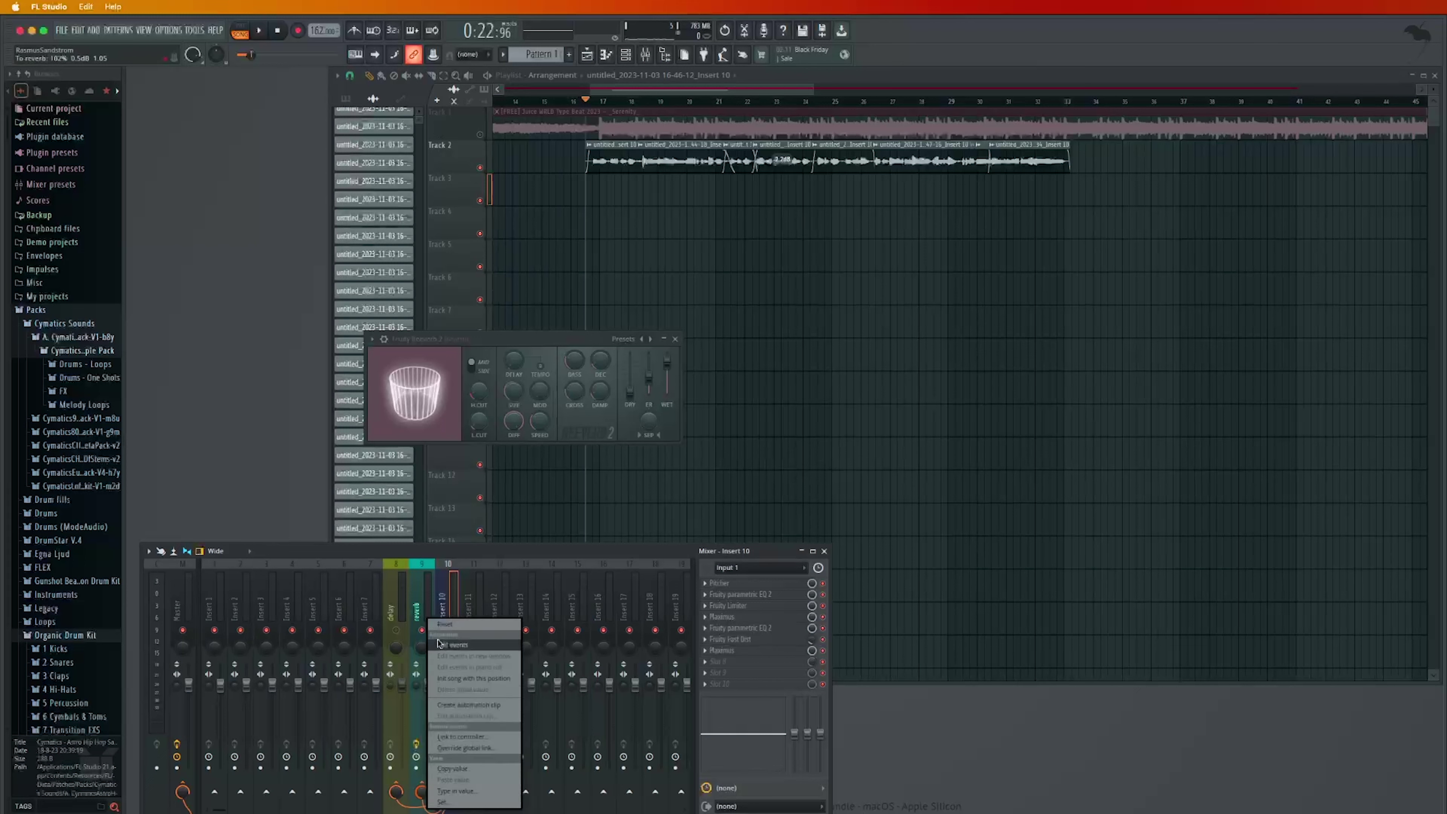
{"action": "left_click", "coordinate": [447, 644]}
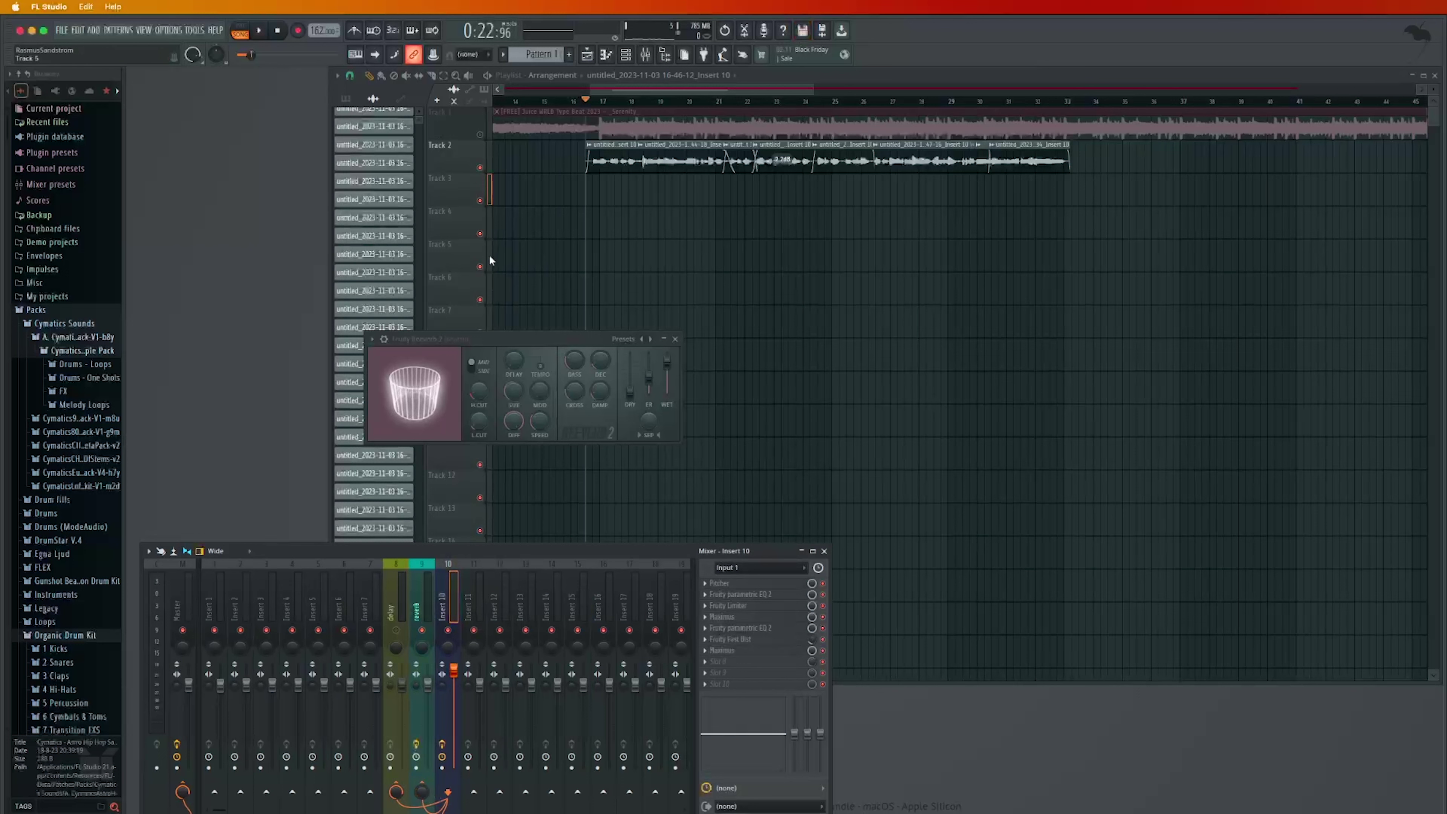
{"action": "left_click", "coordinate": [480, 135]}
{"action": "left_click", "coordinate": [323, 551]}
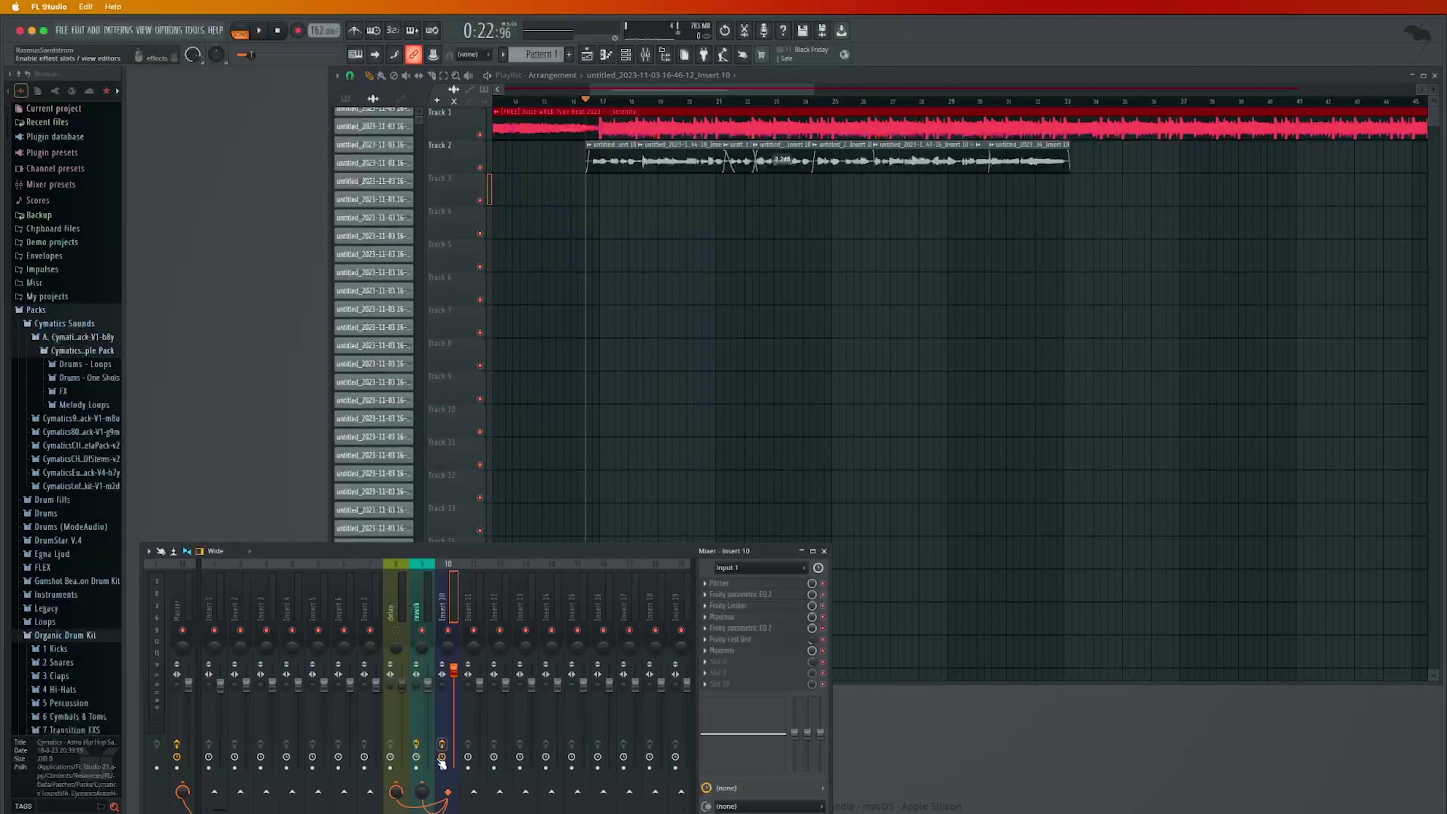
{"action": "key", "text": "space"}
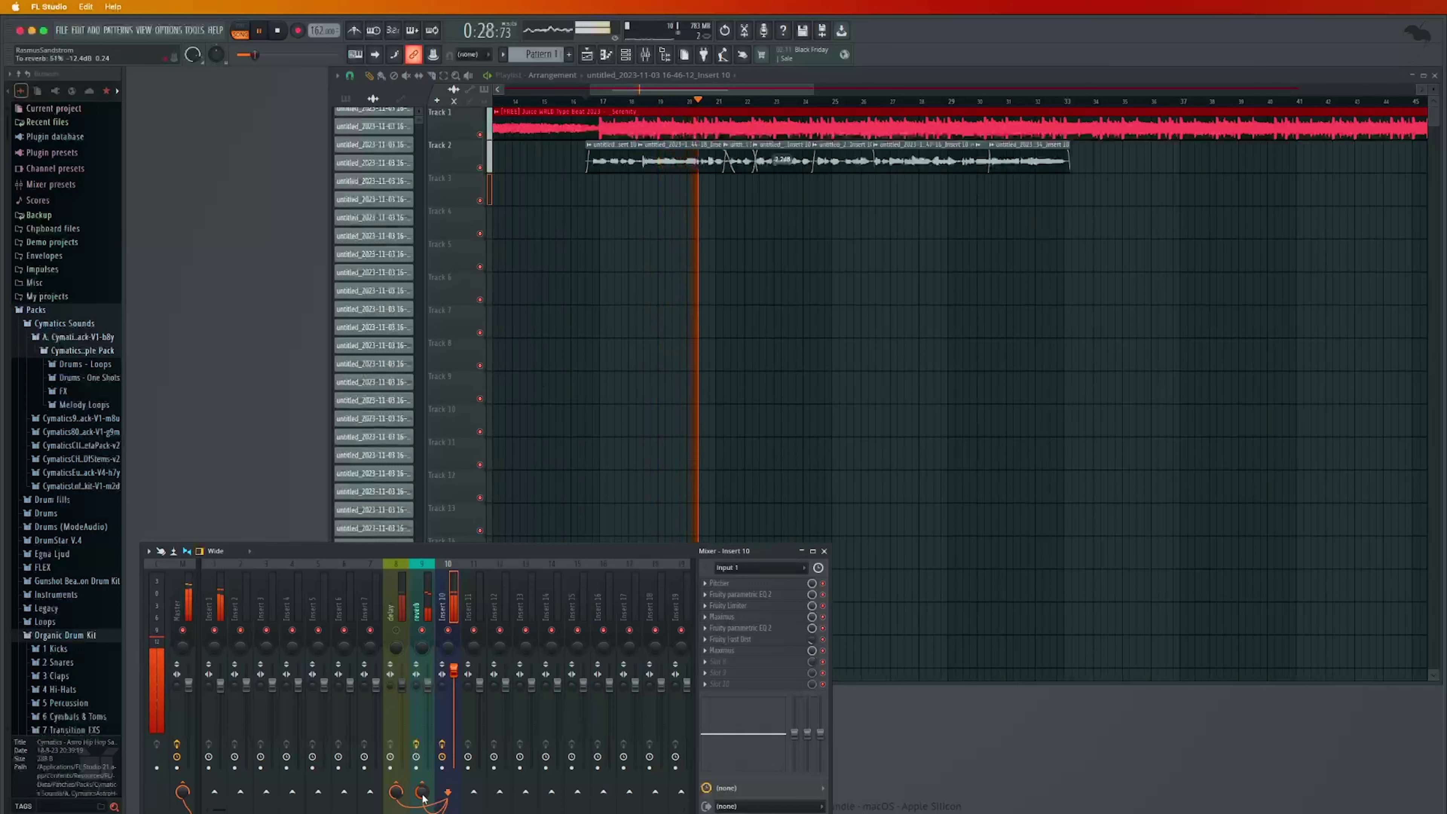
{"action": "left_click_drag", "start_coordinate": [423, 796], "coordinate": [423, 801]}
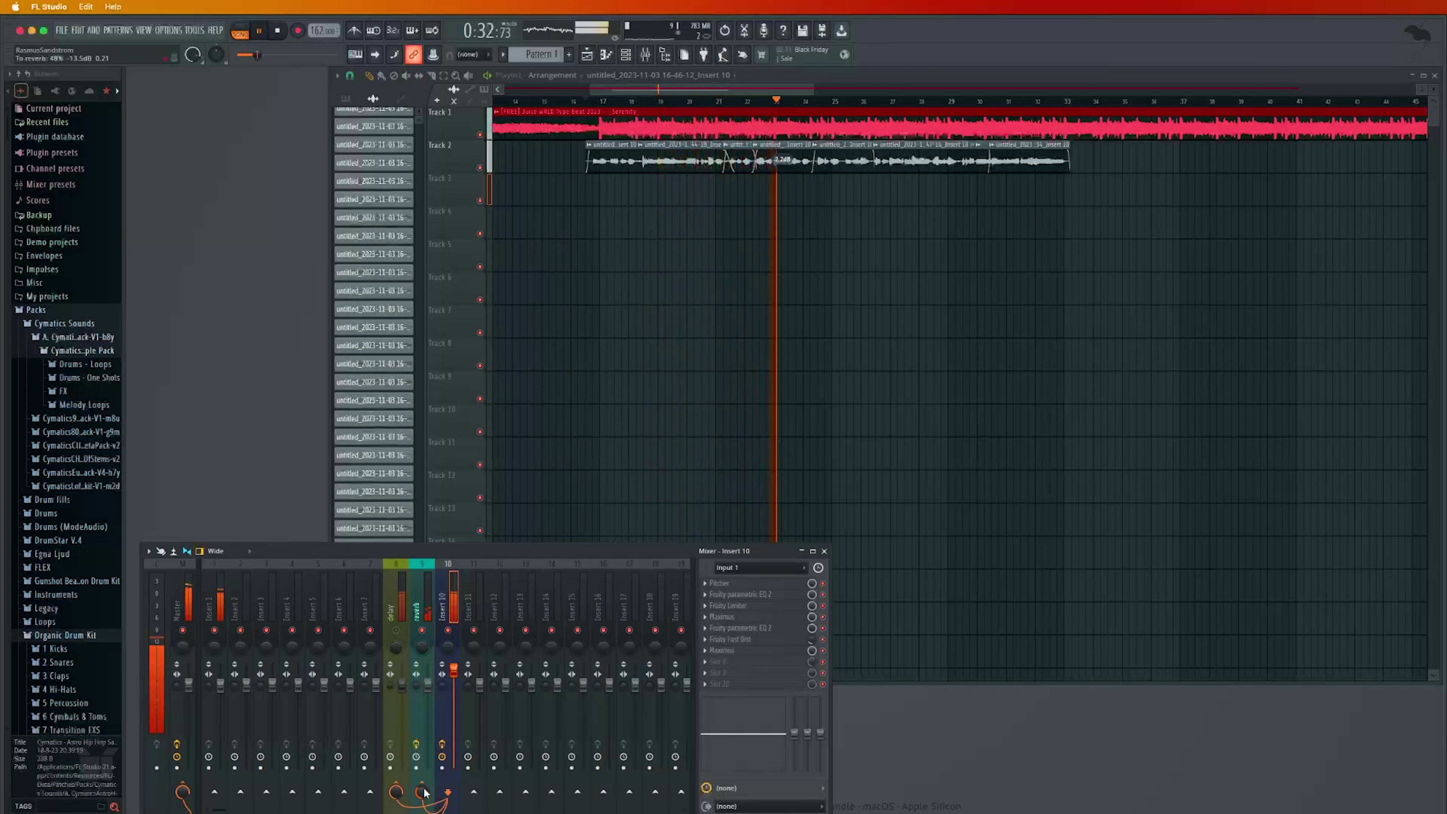
{"action": "key", "text": "space"}
Load Fruity Delay 3 on the delay channel with its wet output at full and its dry output at zero
{"action": "right_click", "coordinate": [736, 582]}
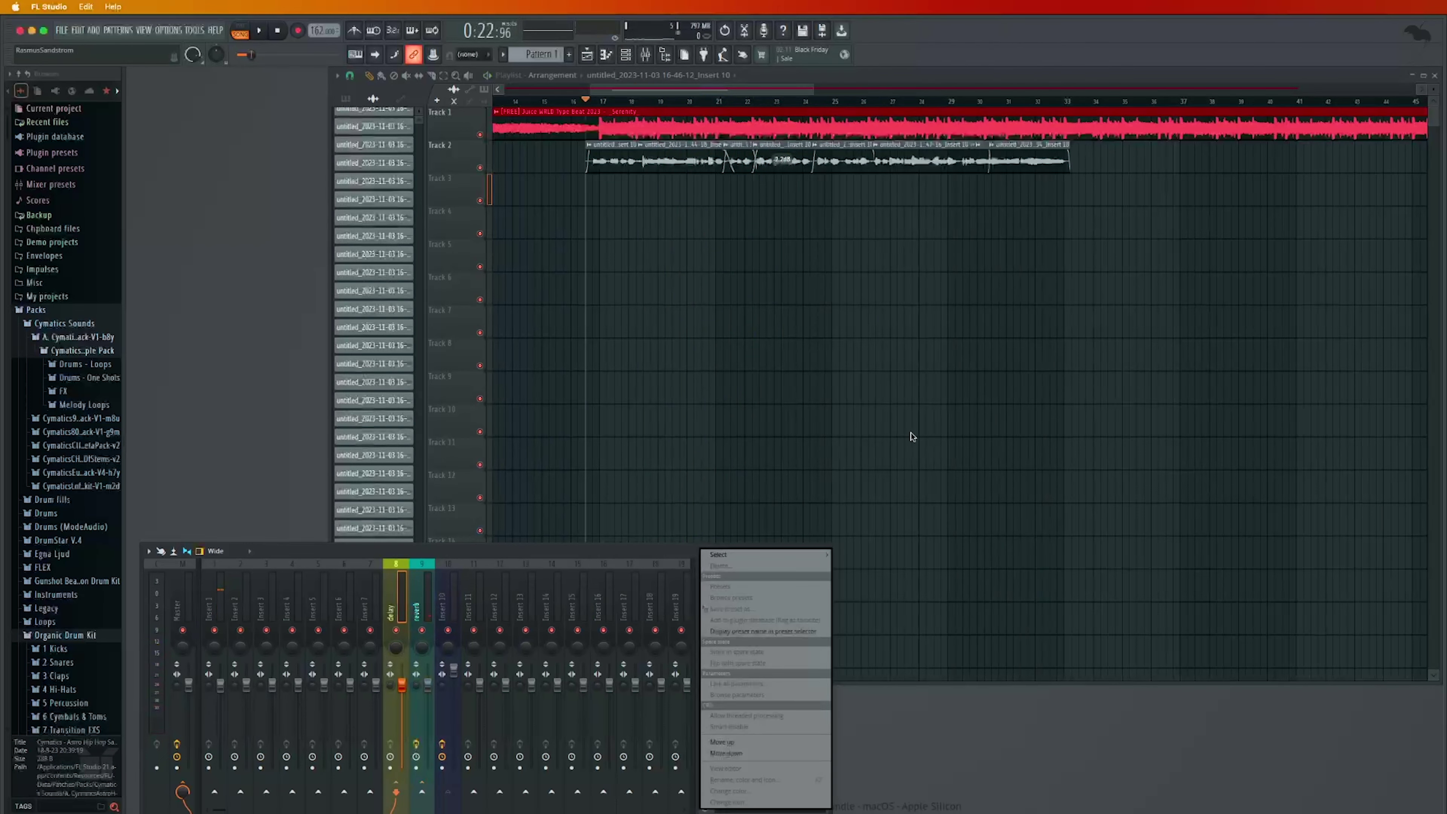
{"action": "mouse_move", "coordinate": [817, 554]}
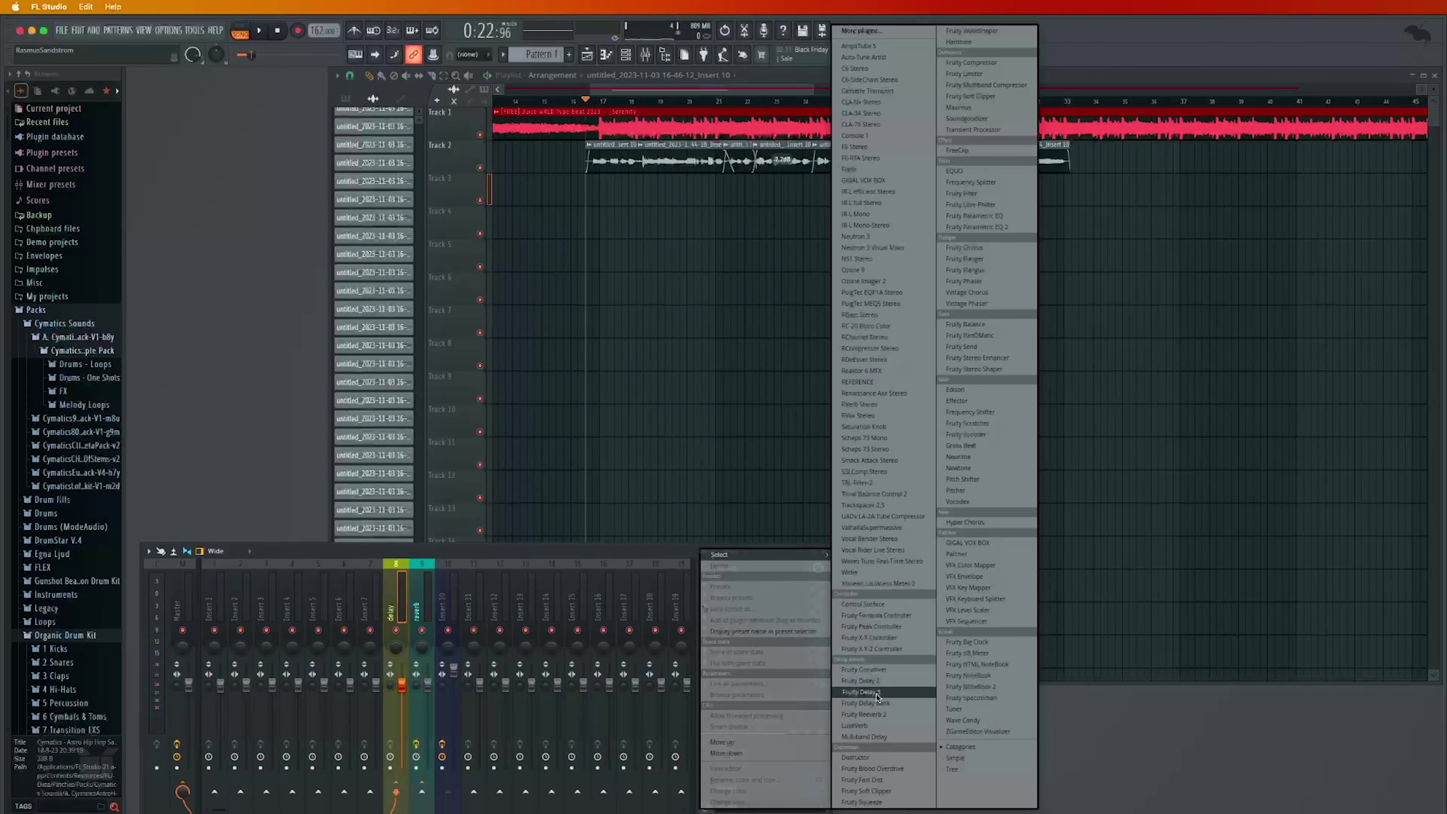
{"action": "left_click", "coordinate": [878, 695]}
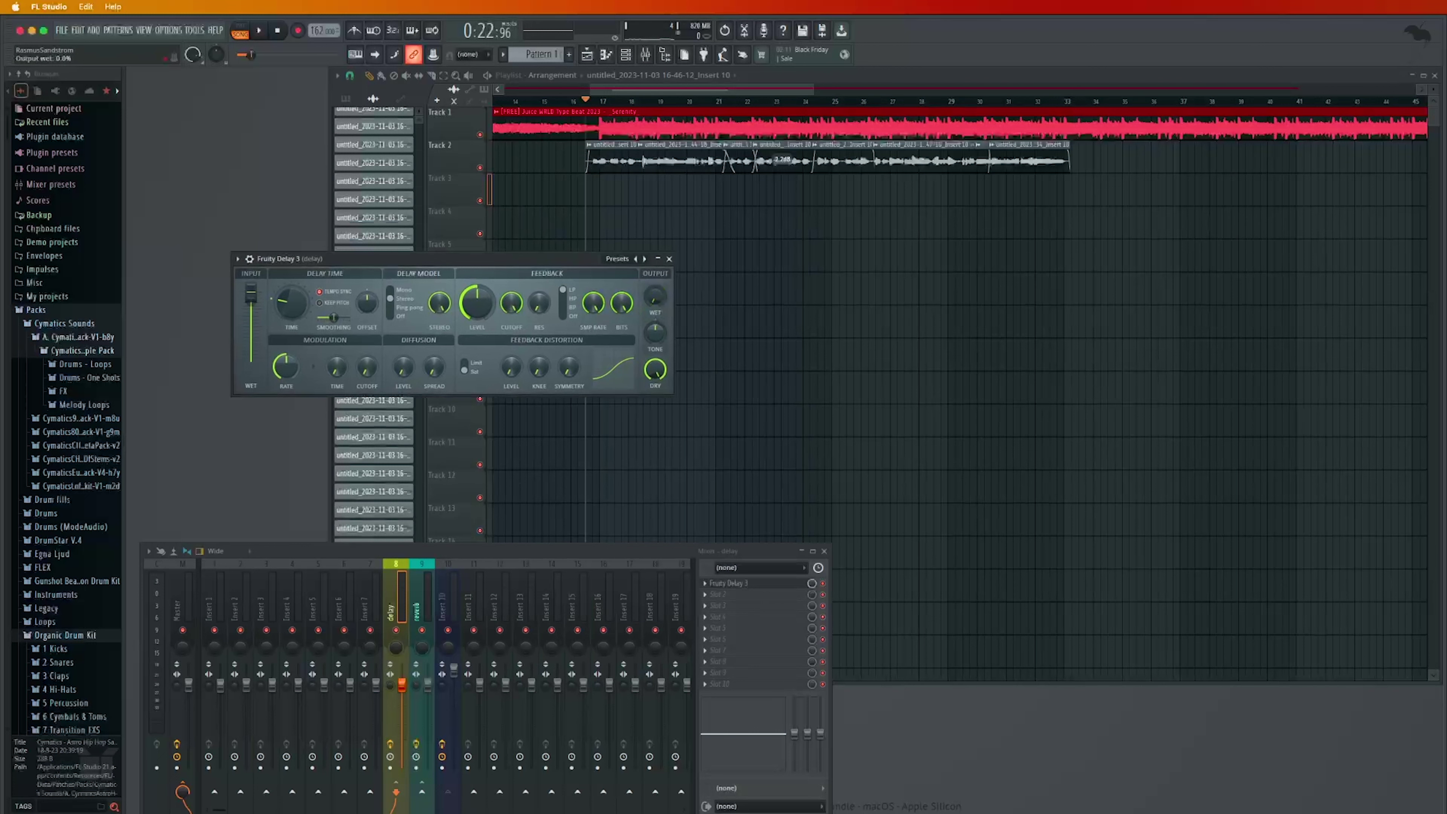
{"action": "right_click", "coordinate": [655, 296]}
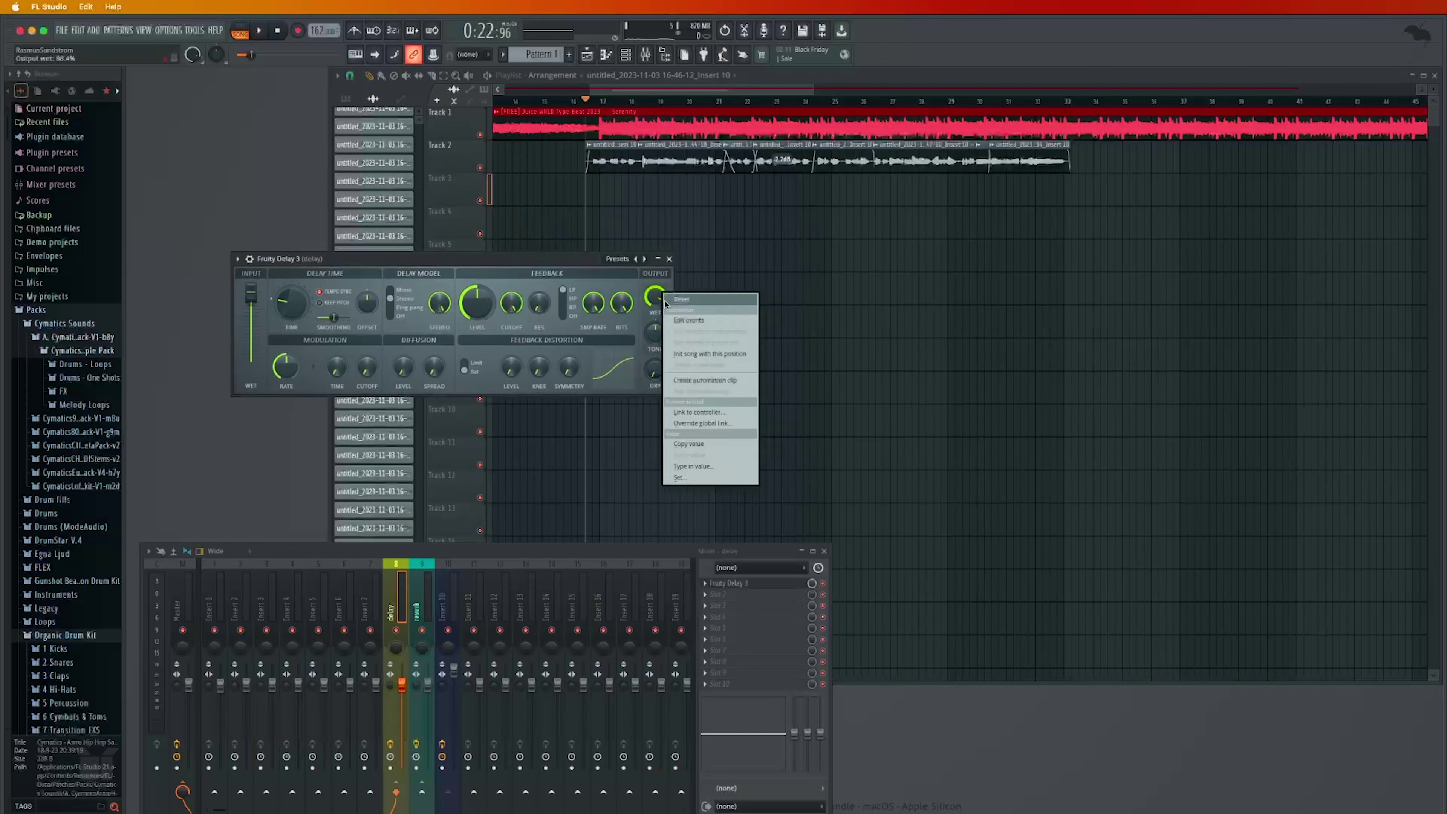
{"action": "key", "text": "Escape"}
{"action": "left_click_drag", "start_coordinate": [463, 260], "coordinate": [539, 289]}
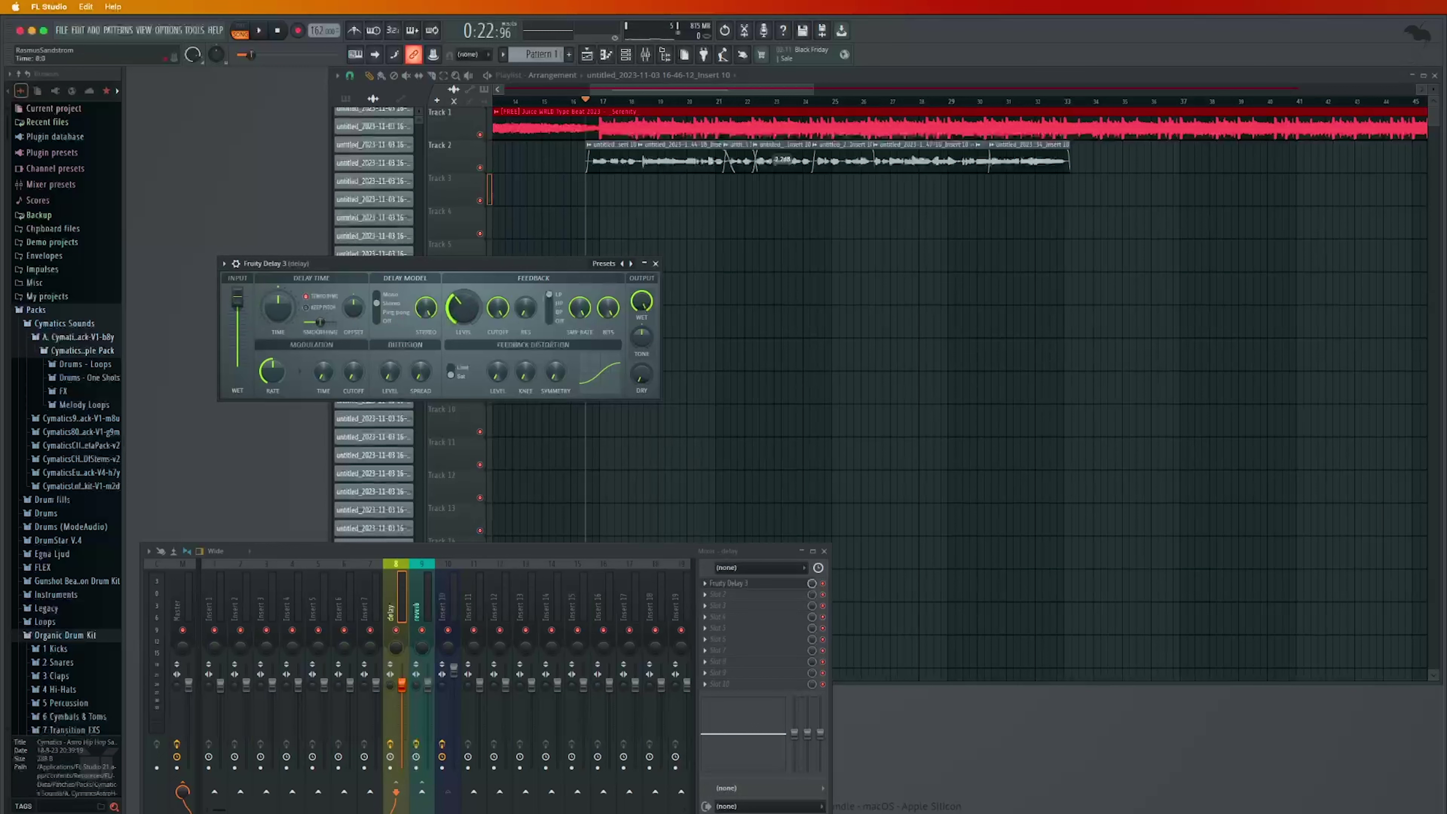
Try Fruity Delay 3 delay times of 4:0 and 8:0 against the beat, ending on 4:0
{"action": "key", "text": "space"}
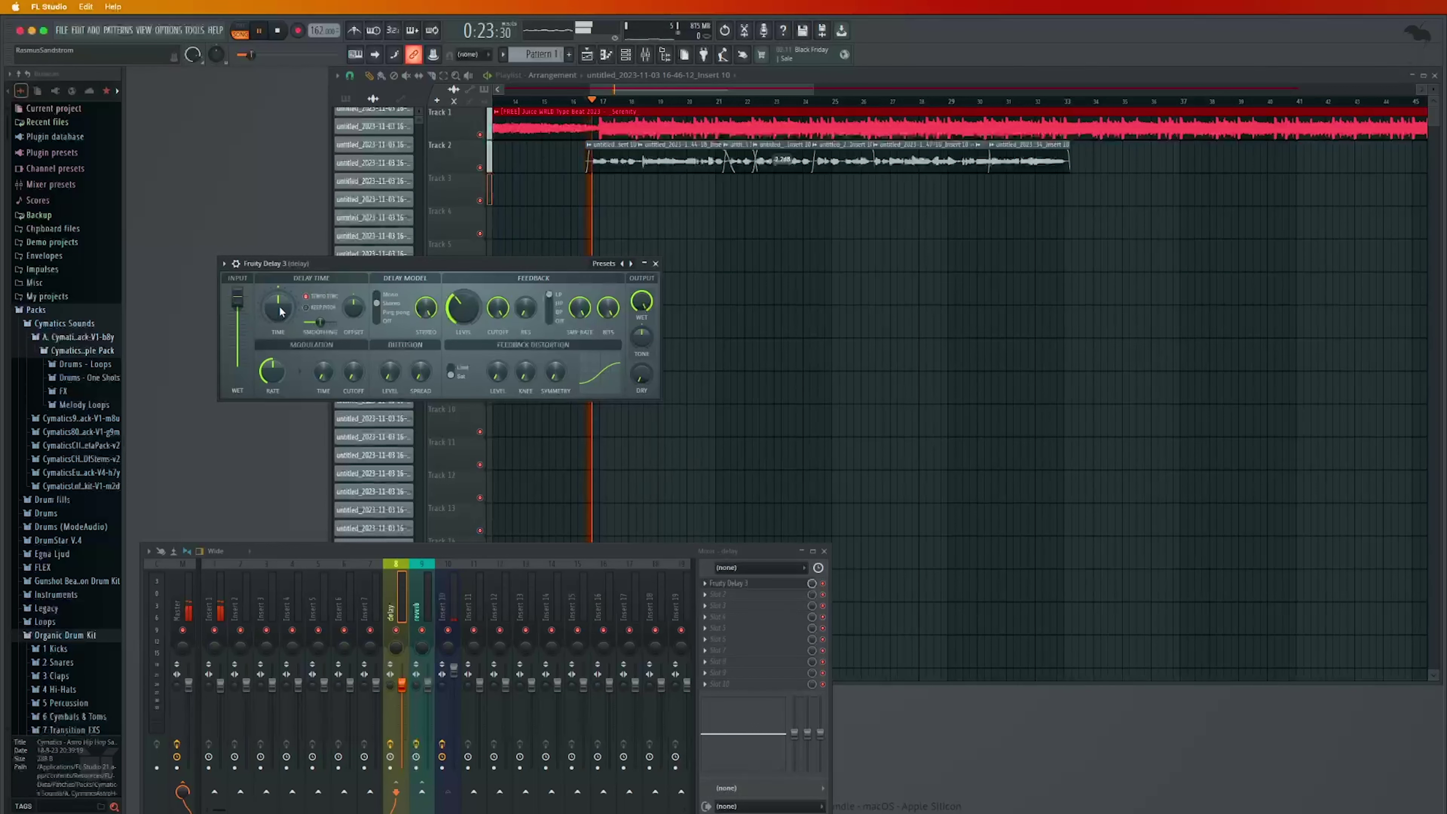
{"action": "key", "text": "space"}
{"action": "left_click_drag", "start_coordinate": [279, 305], "coordinate": [280, 326]}
{"action": "key", "text": "space"}
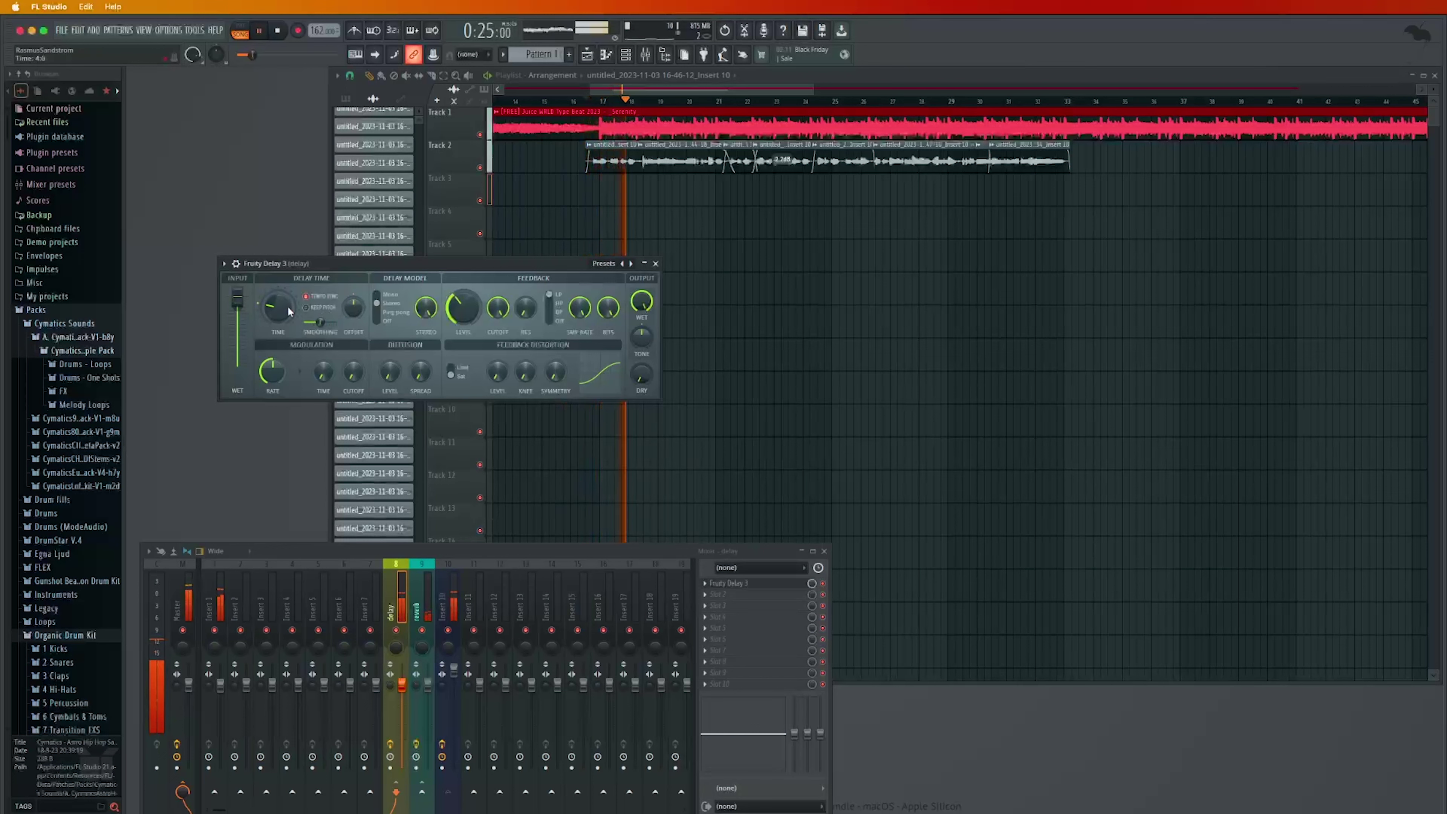
{"action": "key", "text": "space"}
{"action": "key", "text": "space"}
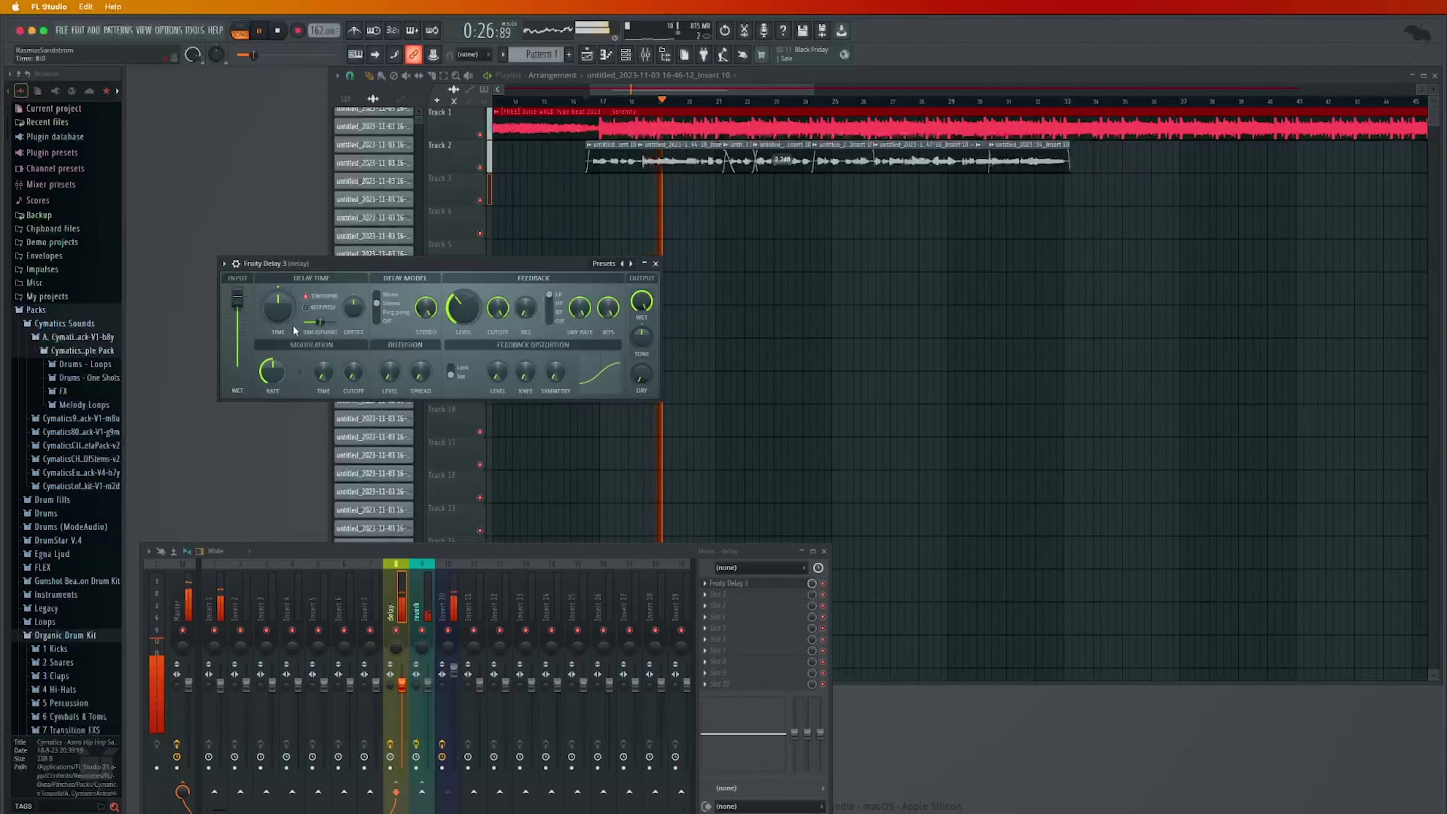
{"action": "key", "text": "space"}
{"action": "left_click_drag", "start_coordinate": [282, 307], "coordinate": [281, 320]}
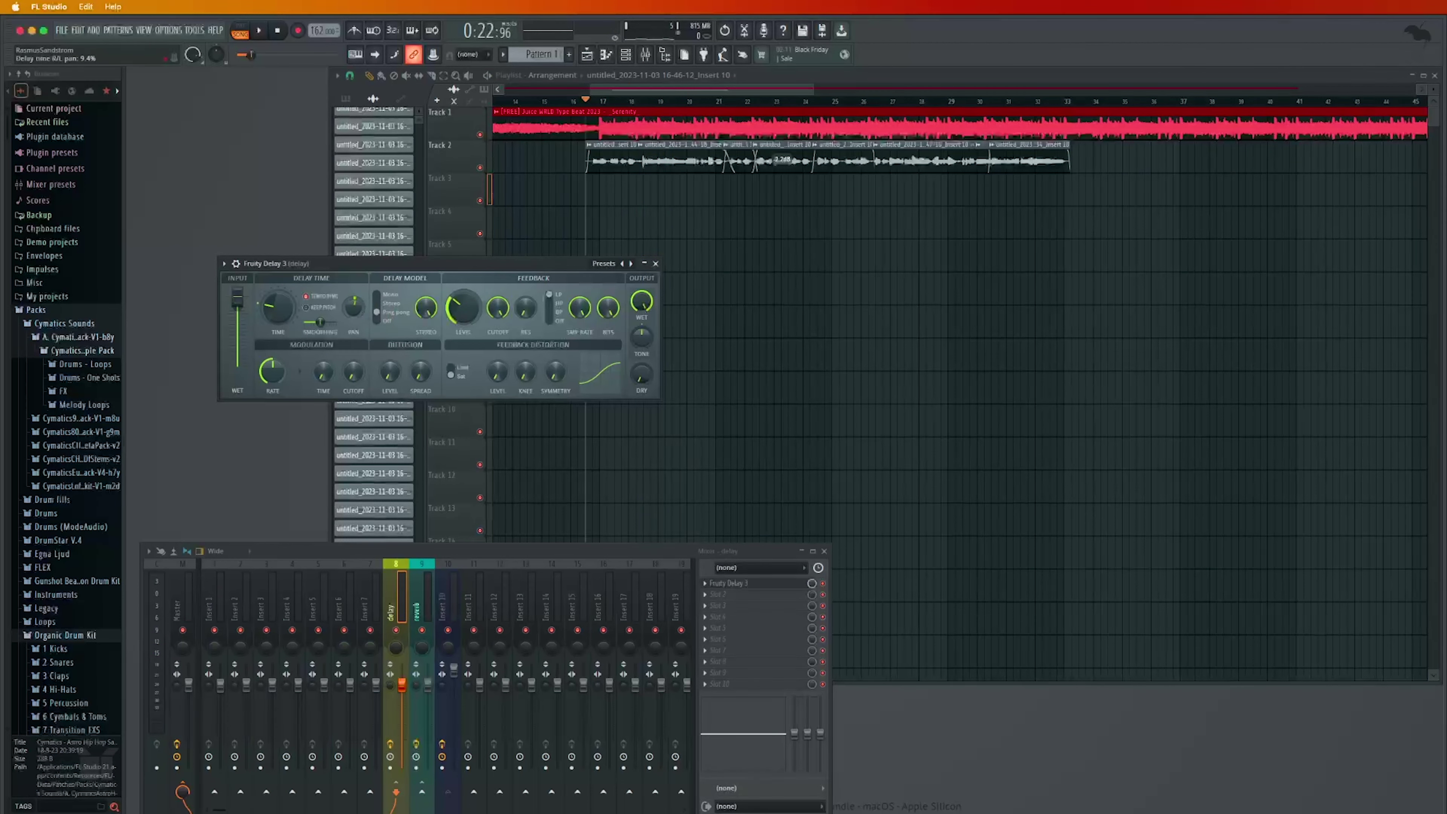
Audition Fruity Delay 3 in ping pong and stereo models, keeping Stereo with a slight time offset and an 8:0 delay time
{"action": "key", "text": "space"}
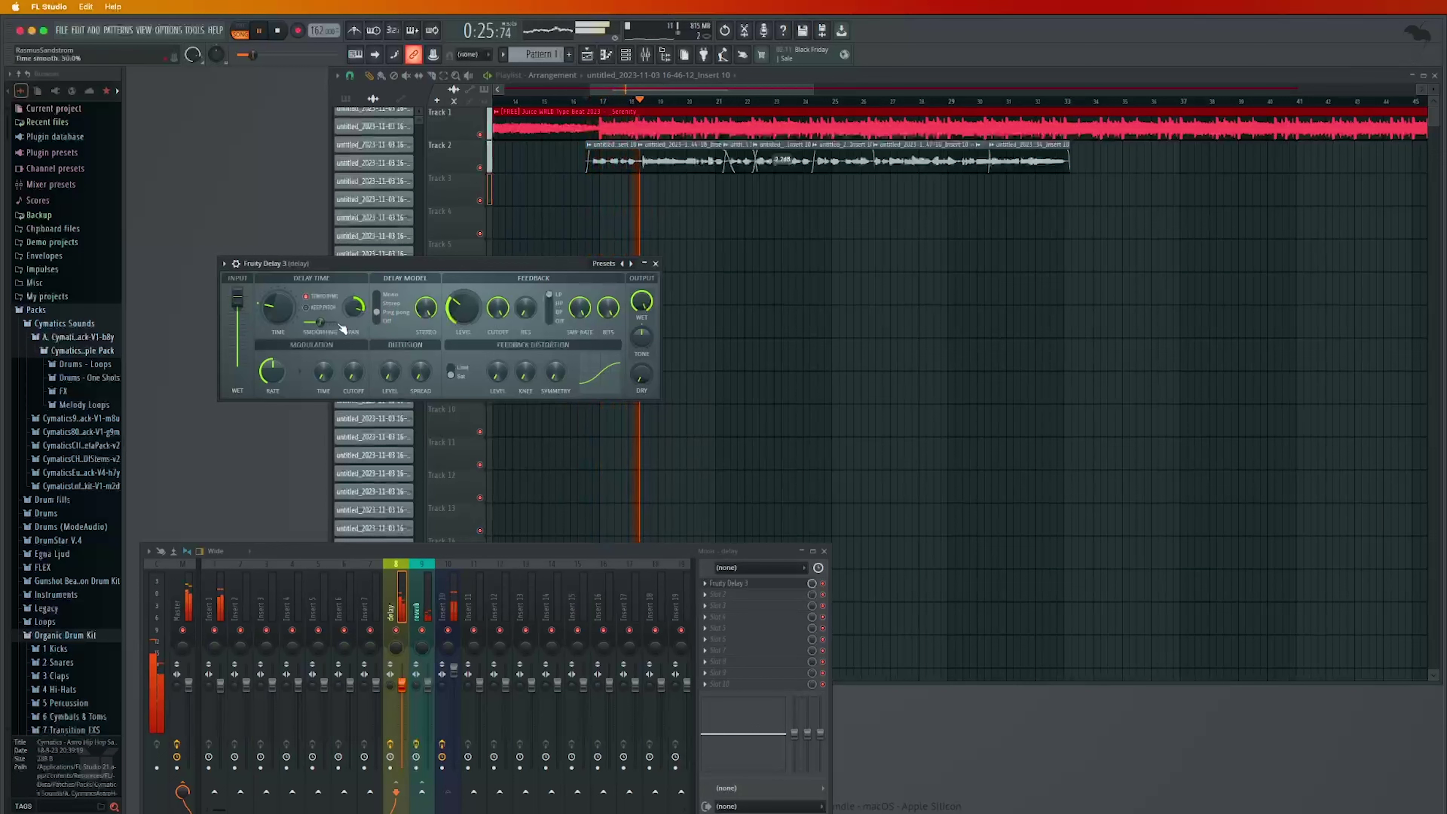
{"action": "key", "text": "space"}
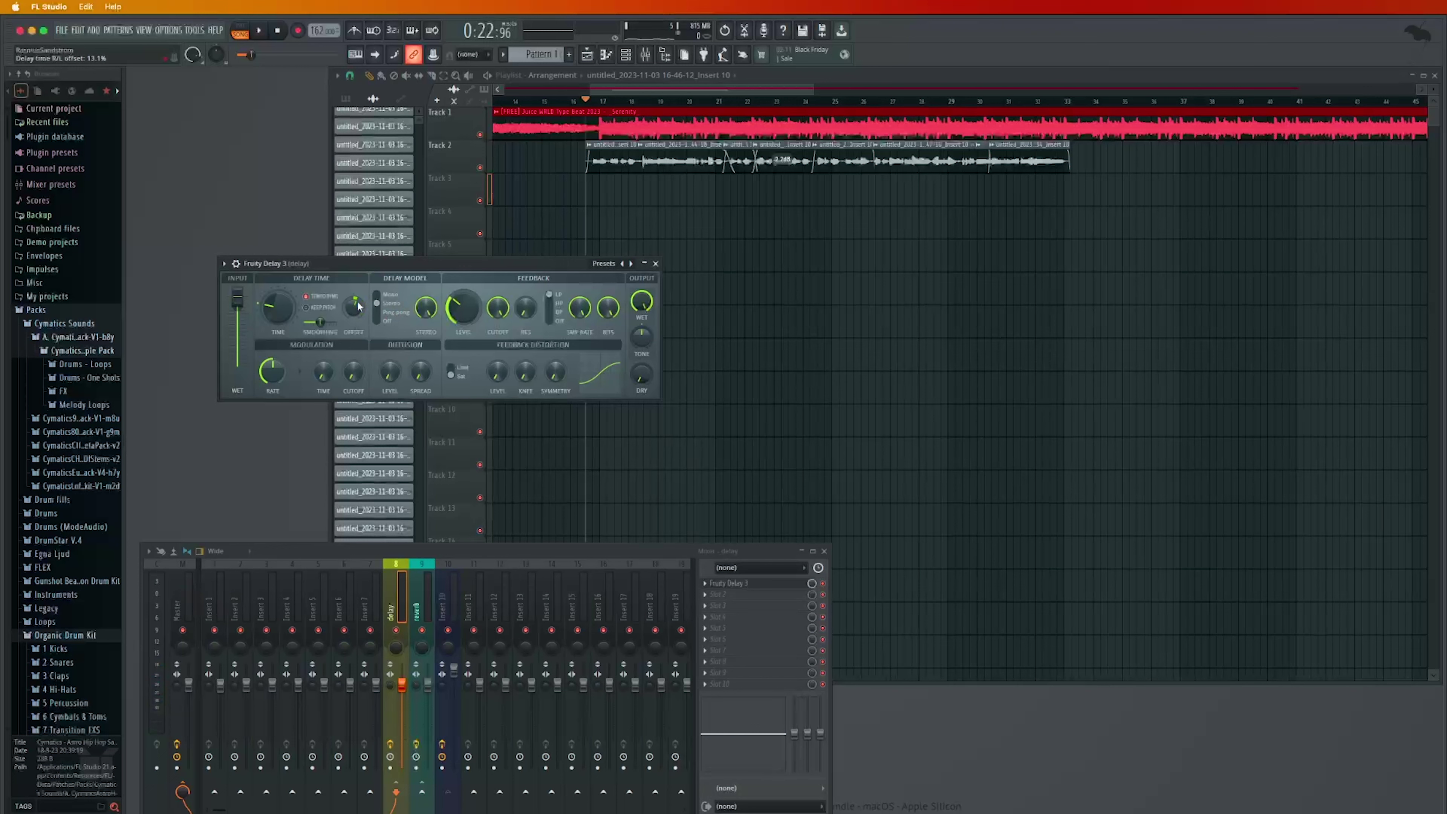
{"action": "key", "text": "space"}
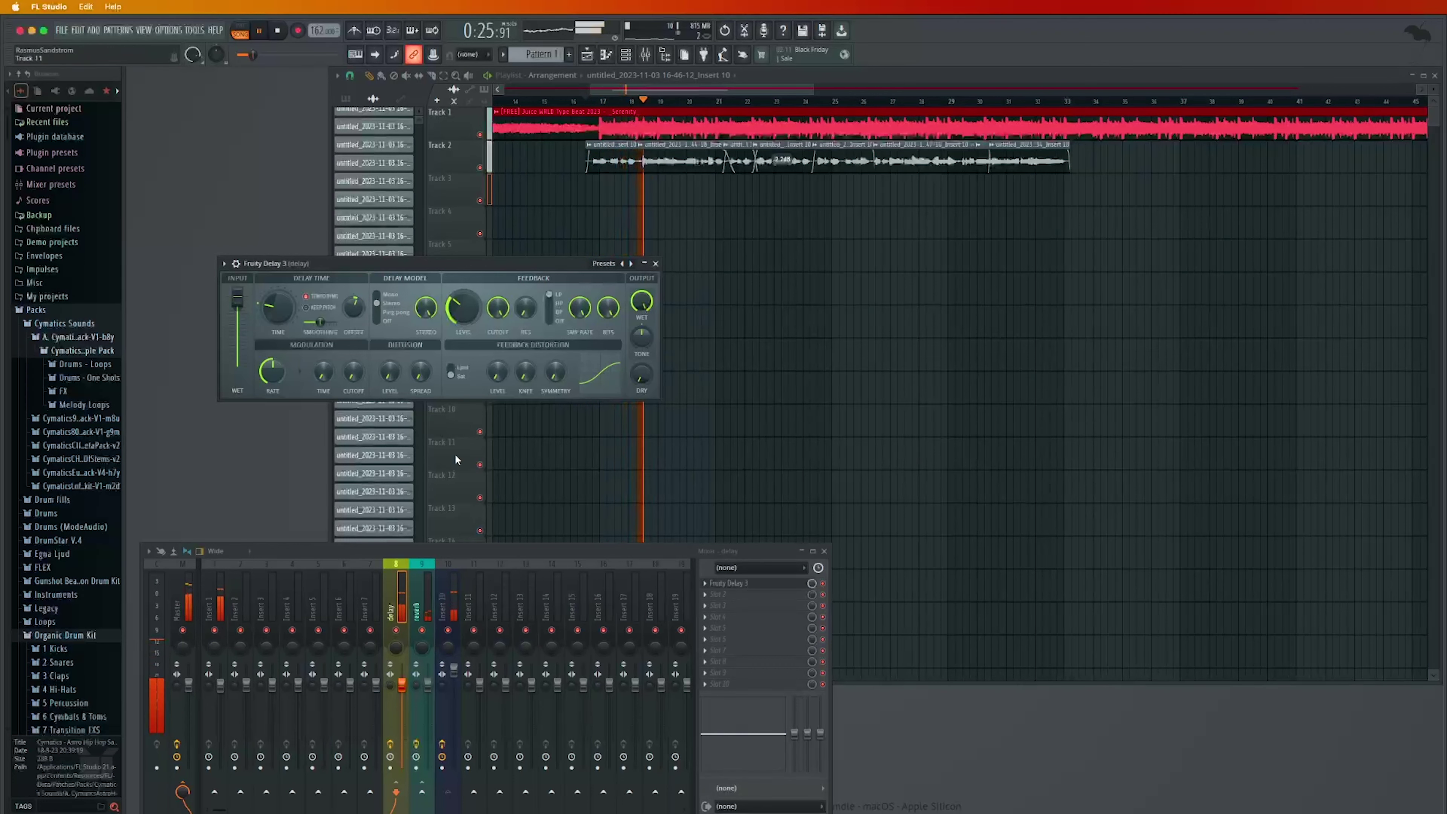
{"action": "key", "text": "space"}
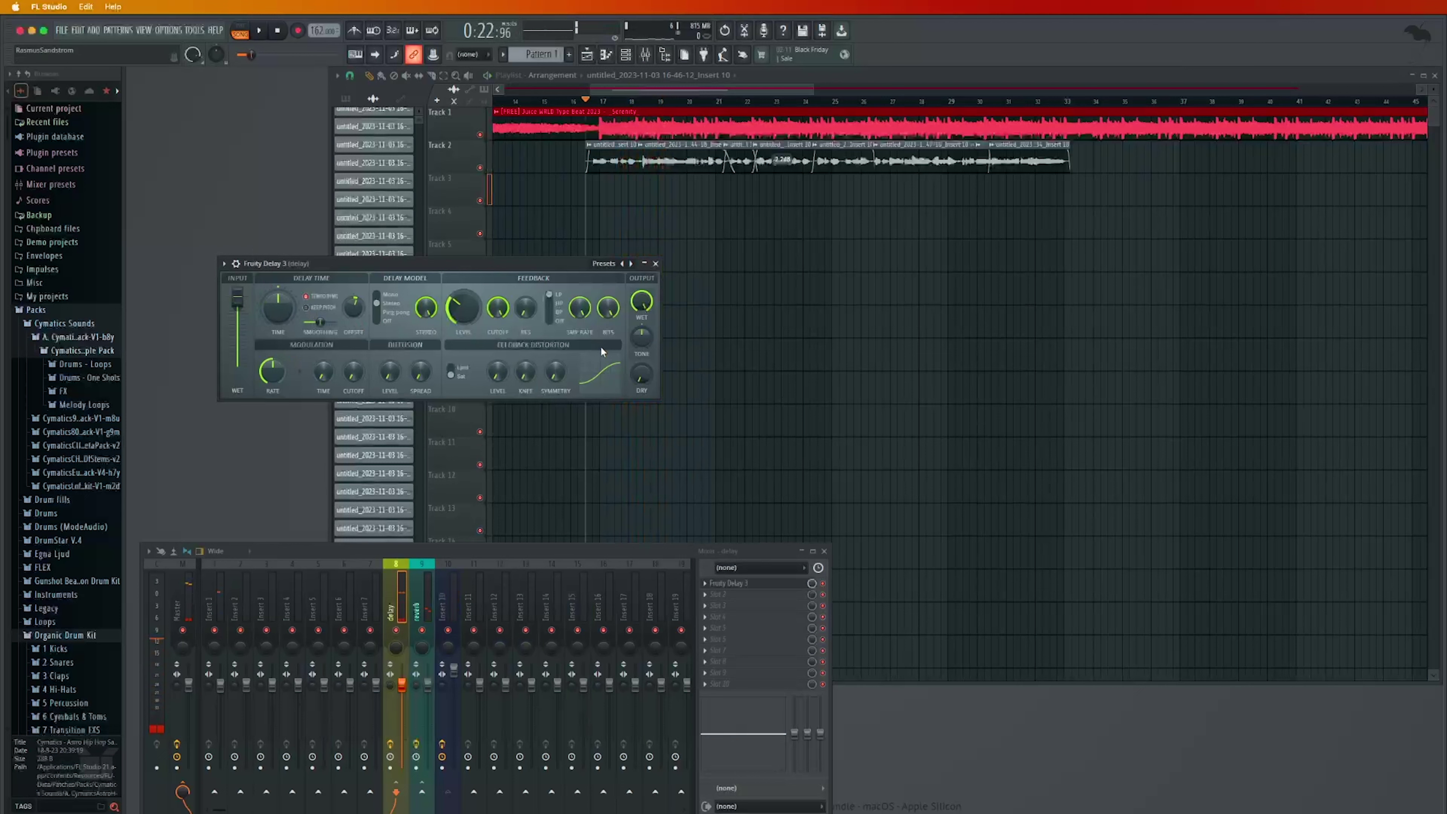
Set Insert 10's send to the delay channel to about -22.4 dB while listening to the vocals with the beat
{"action": "left_click", "coordinate": [437, 648]}
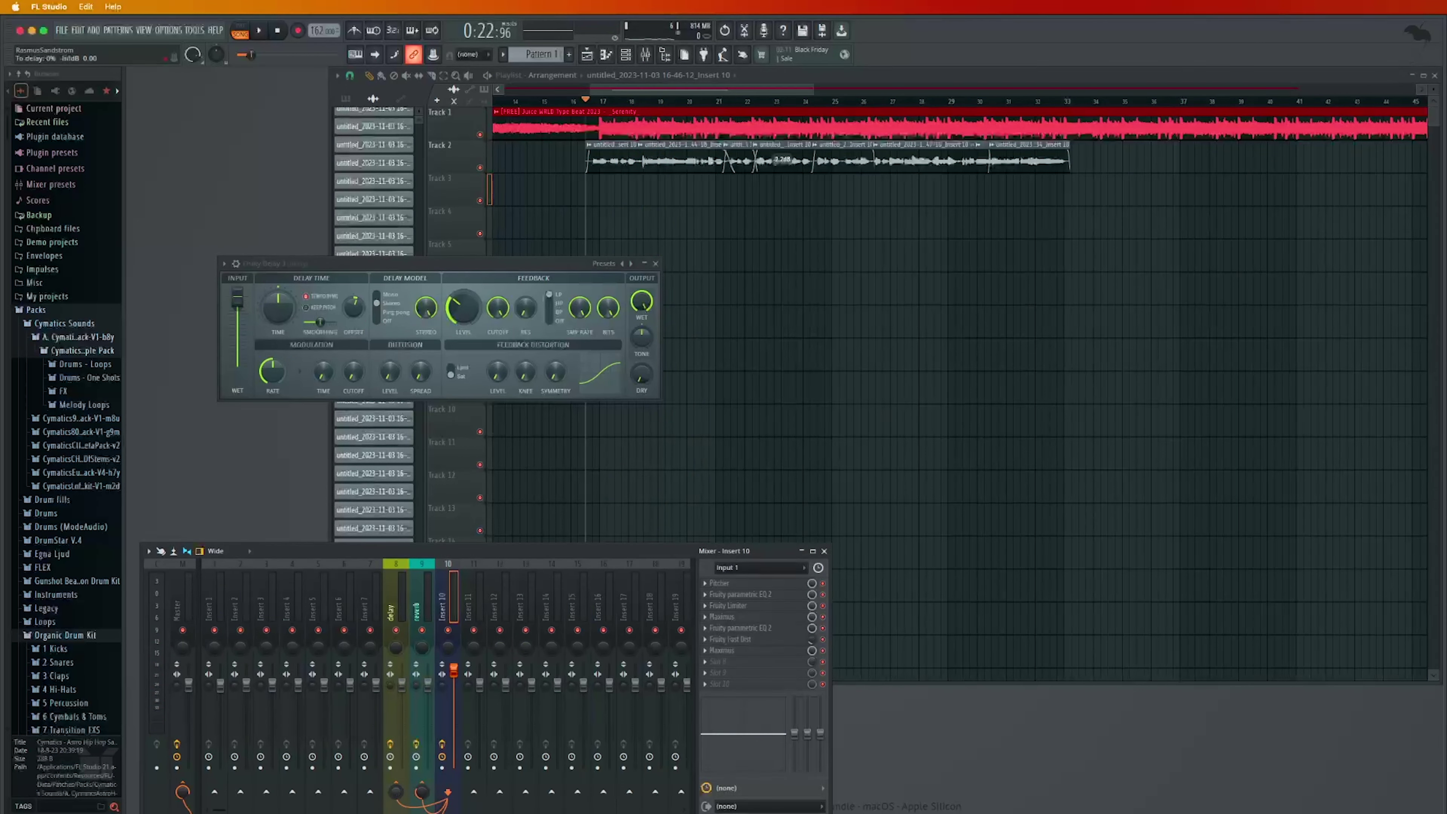
{"action": "key", "text": "space"}
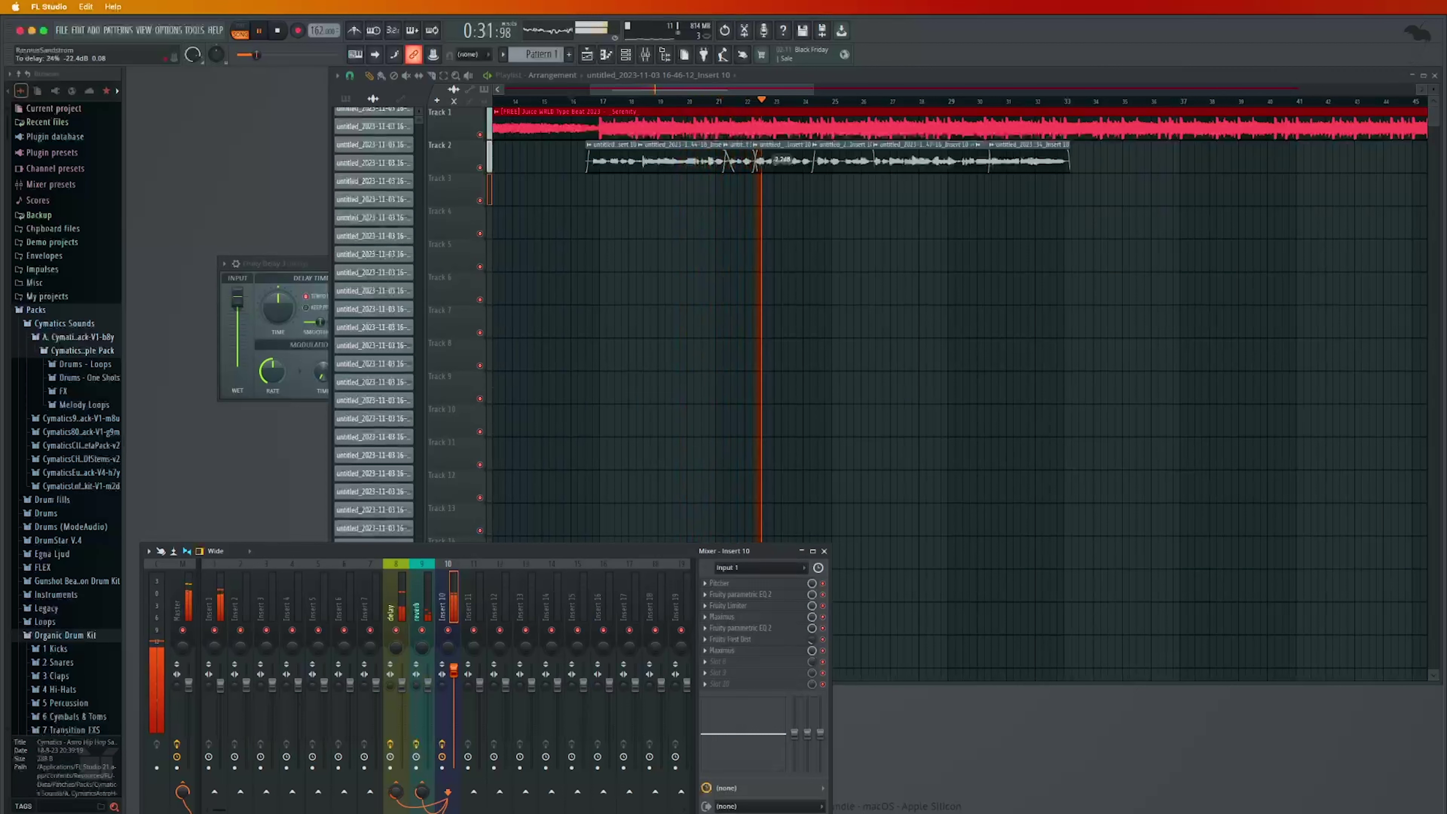
{"action": "key", "text": "space"}
Play the mix from around bar 16 and compare it with and without the delay, reverb and vocal channel effects
{"action": "scroll", "coordinate": [593, 114], "scroll_direction": "down", "scroll_amount": 3}
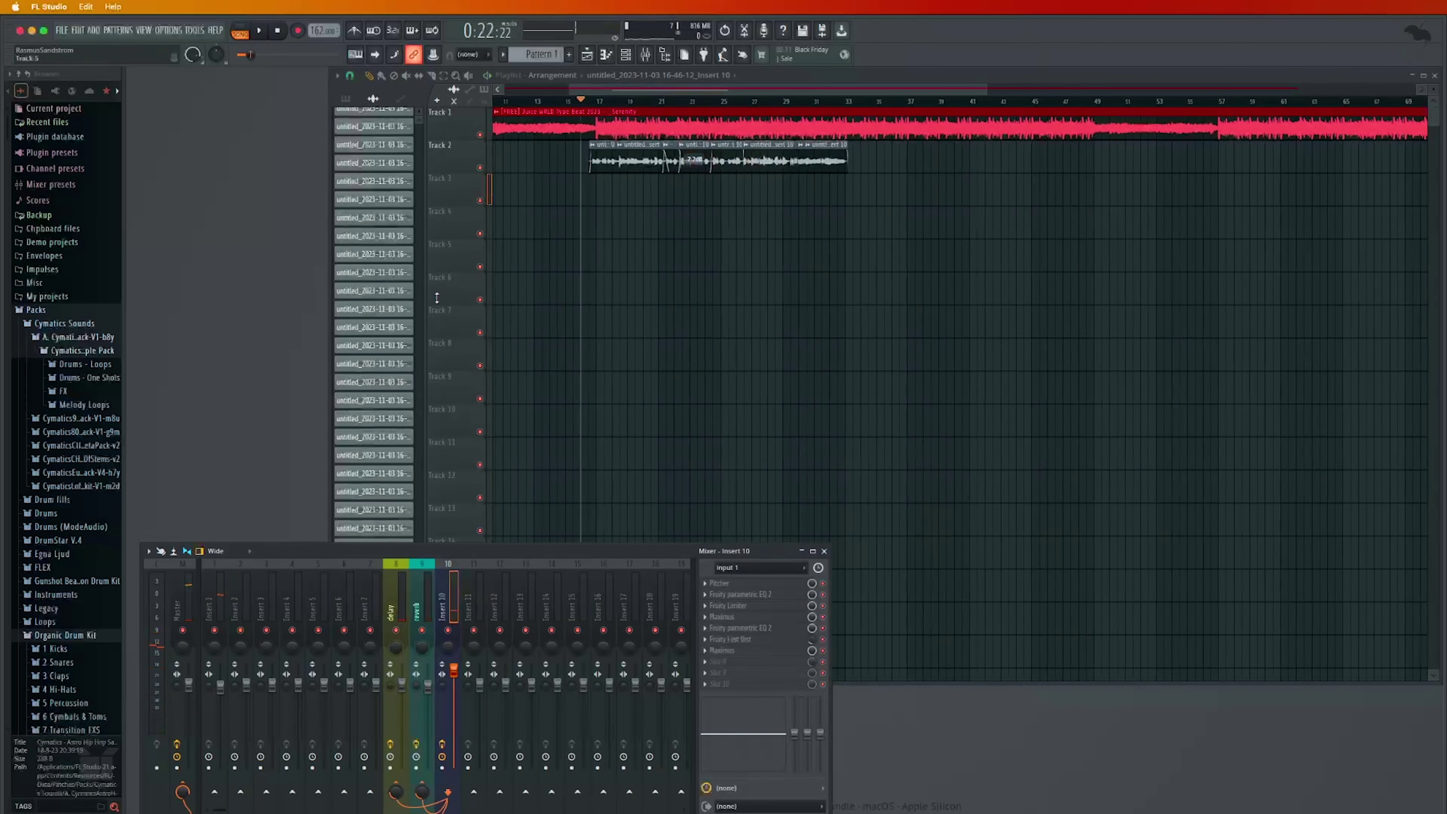
{"action": "left_click", "coordinate": [182, 572]}
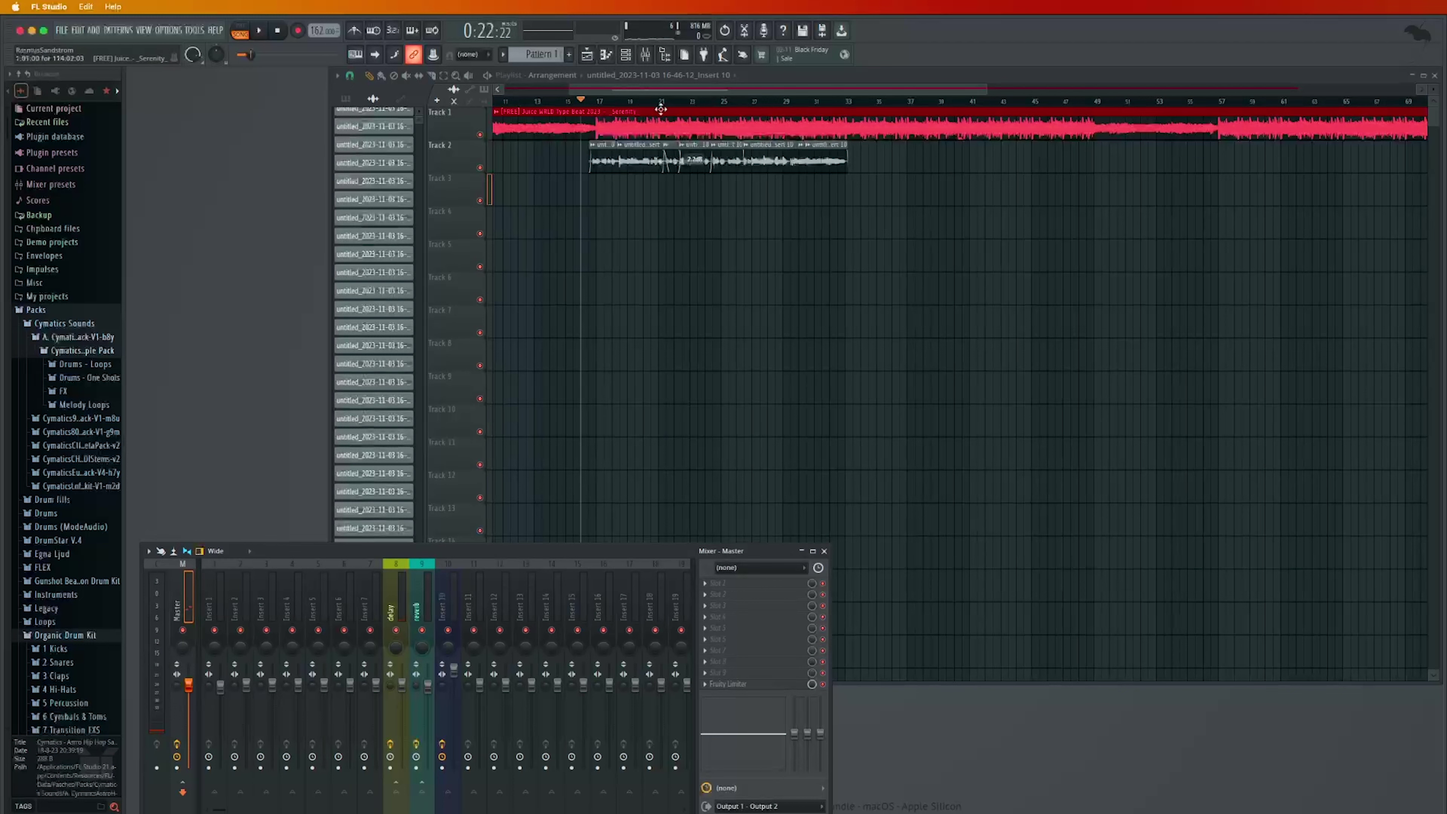
{"action": "left_click", "coordinate": [598, 103]}
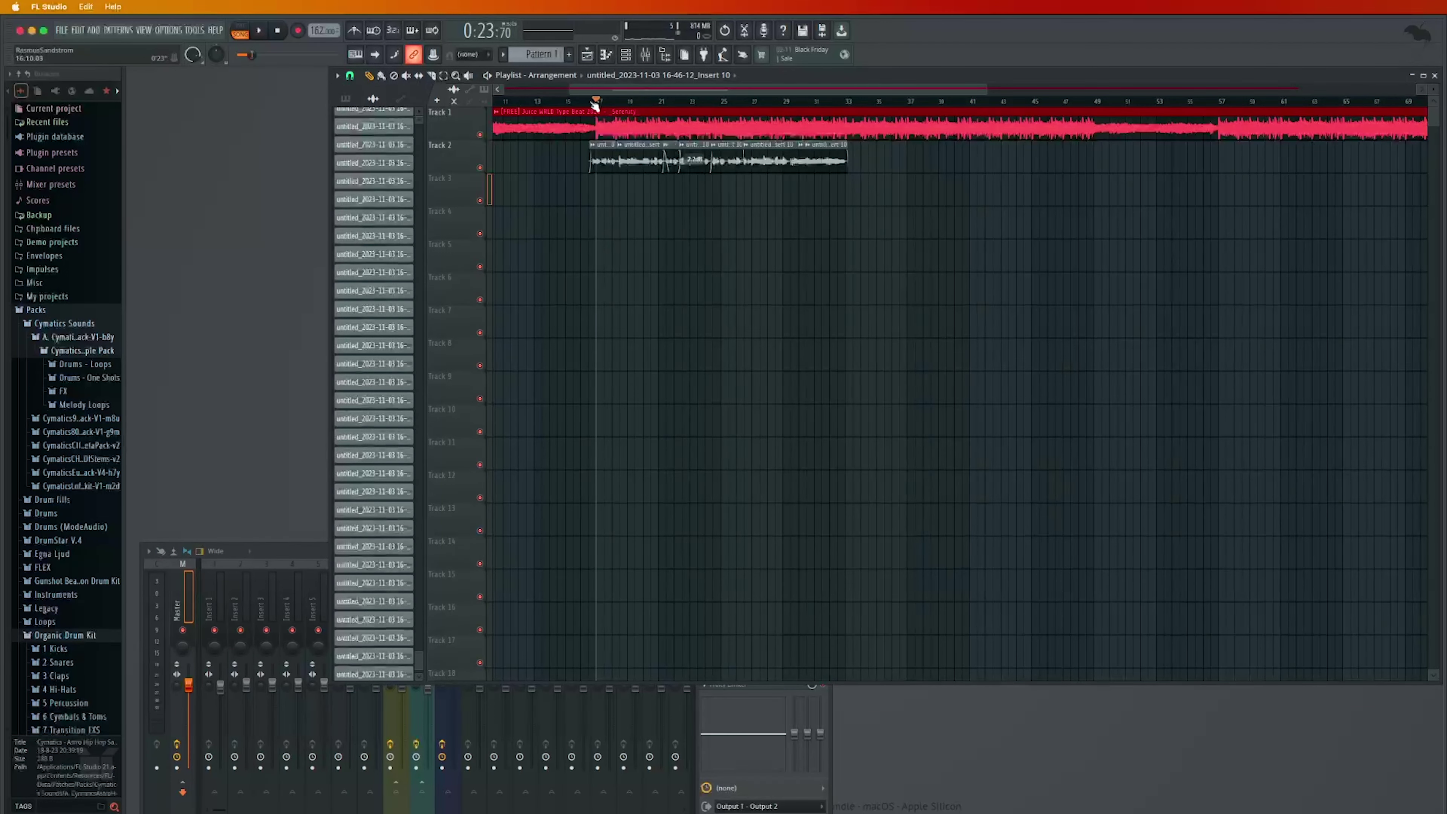
{"action": "left_click", "coordinate": [447, 582]}
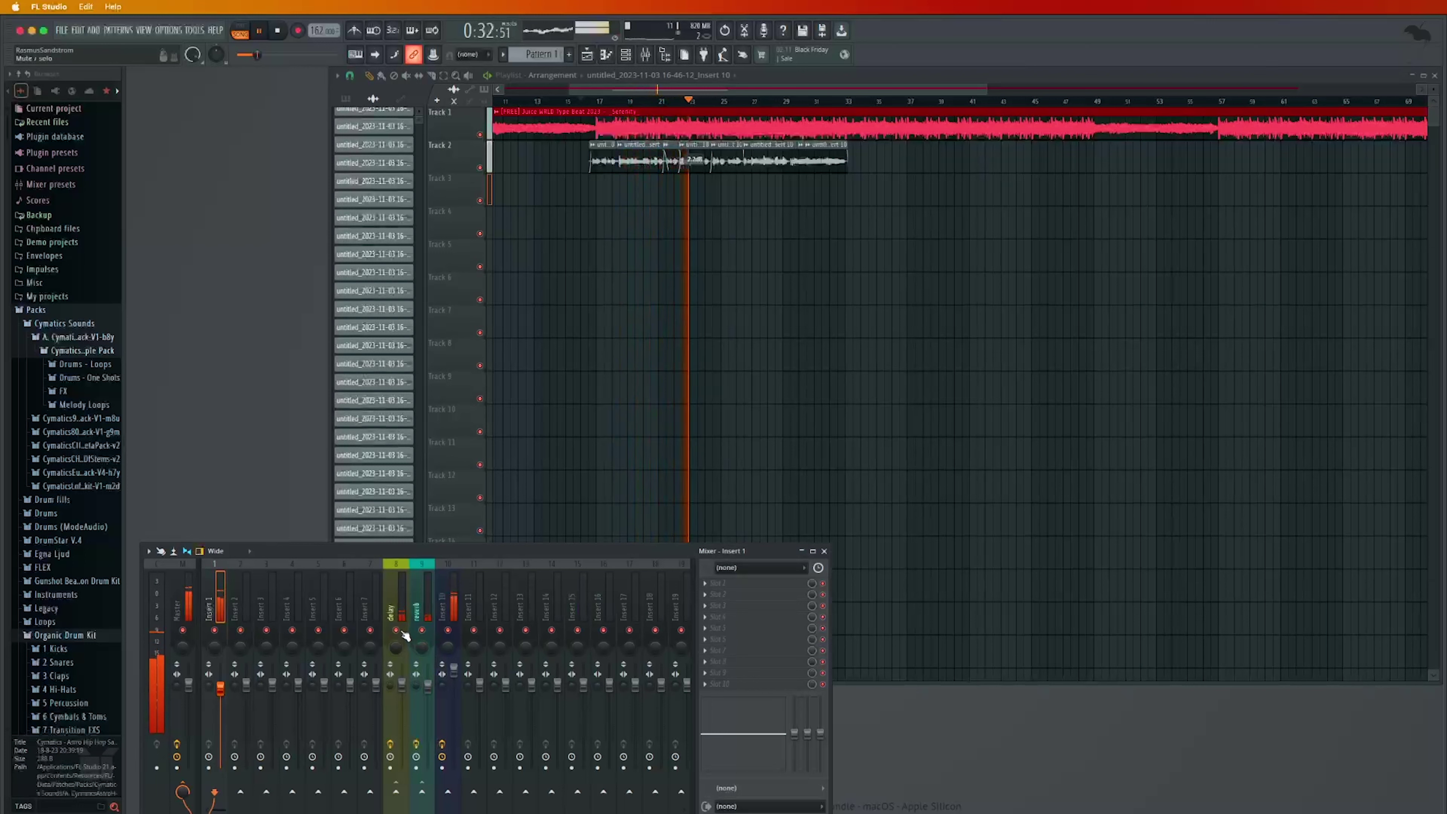
{"action": "left_click_drag", "start_coordinate": [398, 630], "coordinate": [422, 630]}
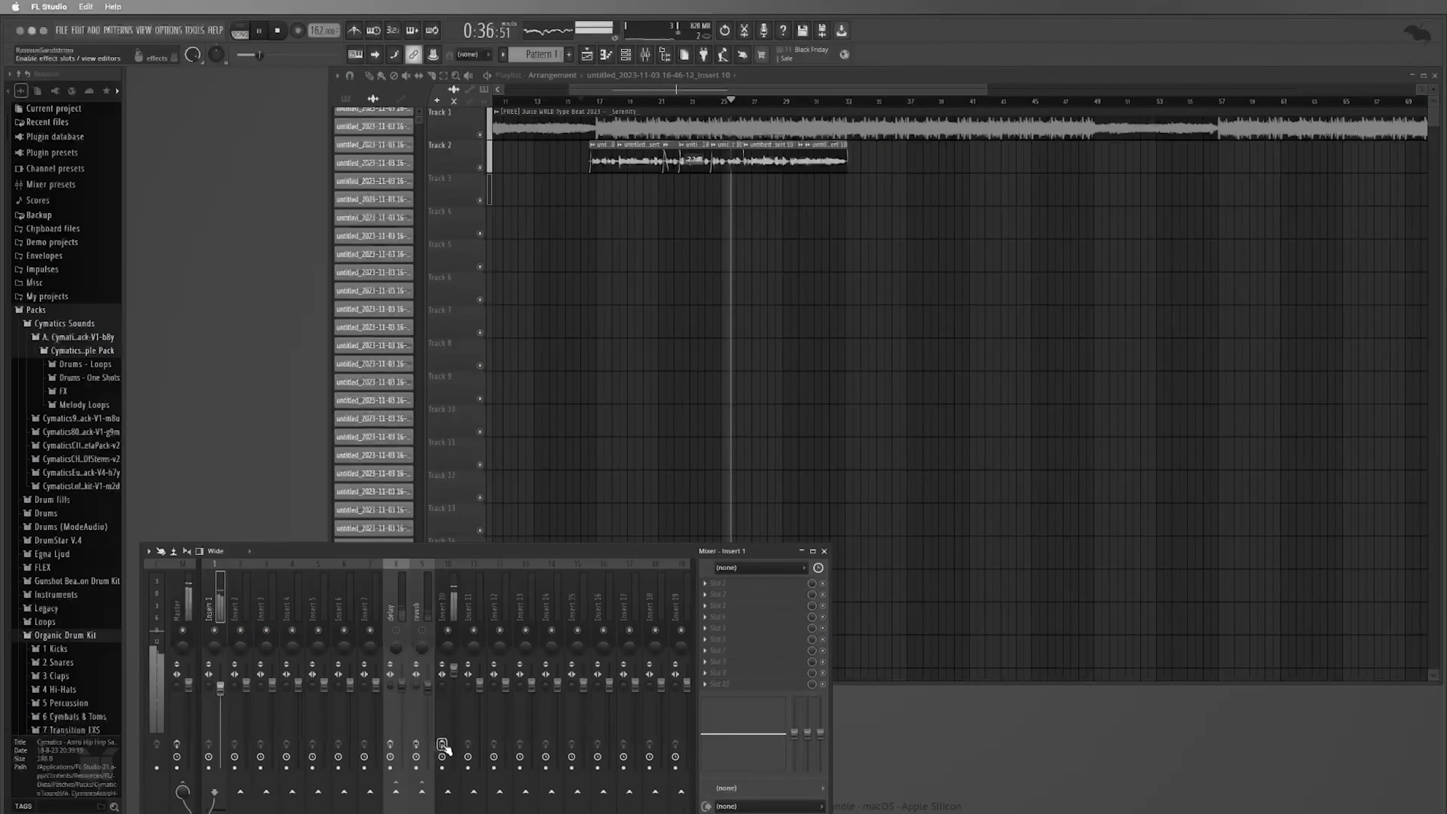
{"action": "left_click_drag", "start_coordinate": [421, 630], "coordinate": [396, 629]}
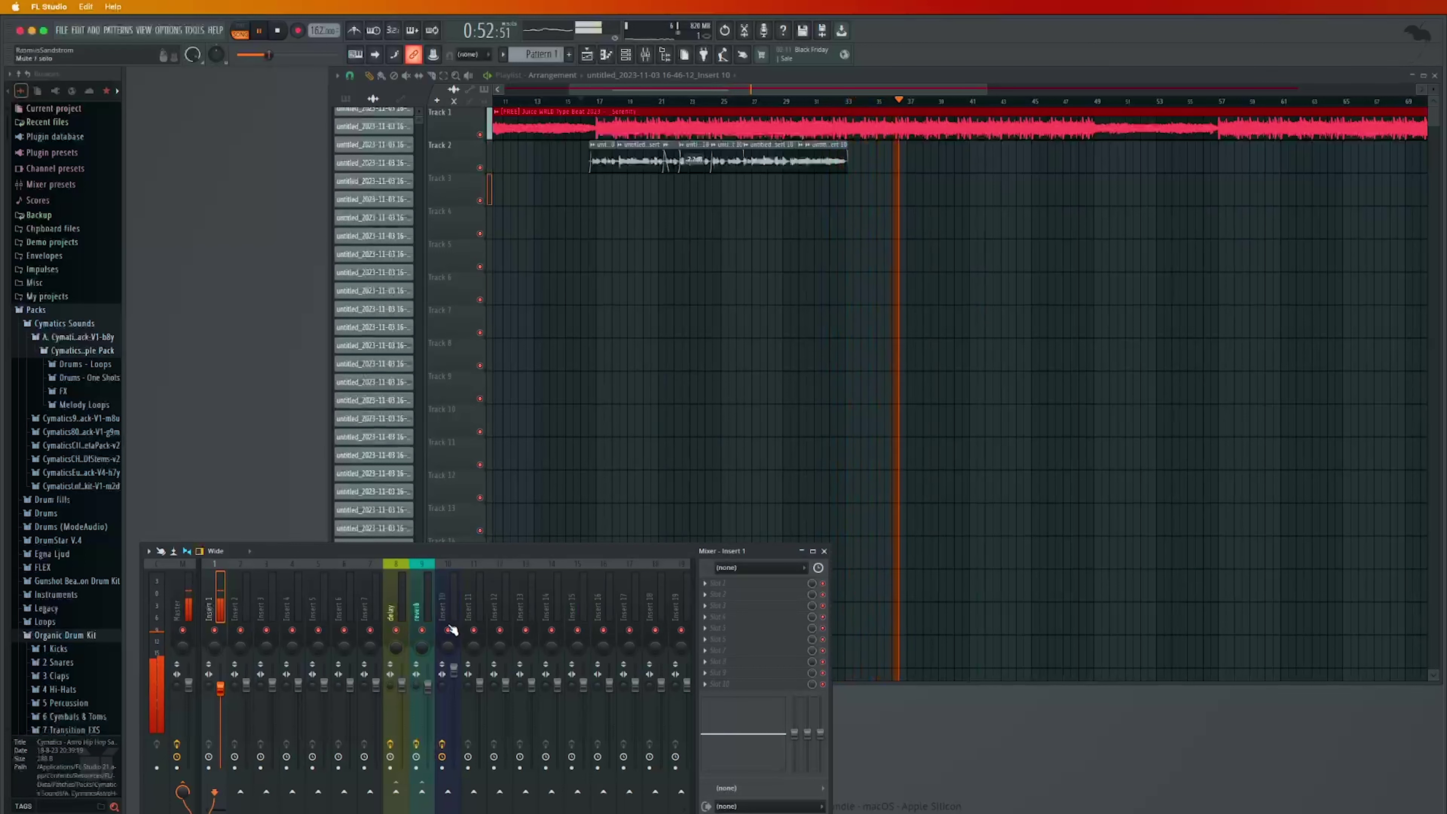
{"action": "key", "text": "space"}
Return the playhead to the start of the vocal clips on Track 2
{"action": "scroll", "coordinate": [594, 104], "scroll_direction": "down", "scroll_amount": 4}
{"action": "left_click", "coordinate": [595, 103]}
{"action": "scroll", "coordinate": [597, 105], "scroll_direction": "up", "scroll_amount": 1}
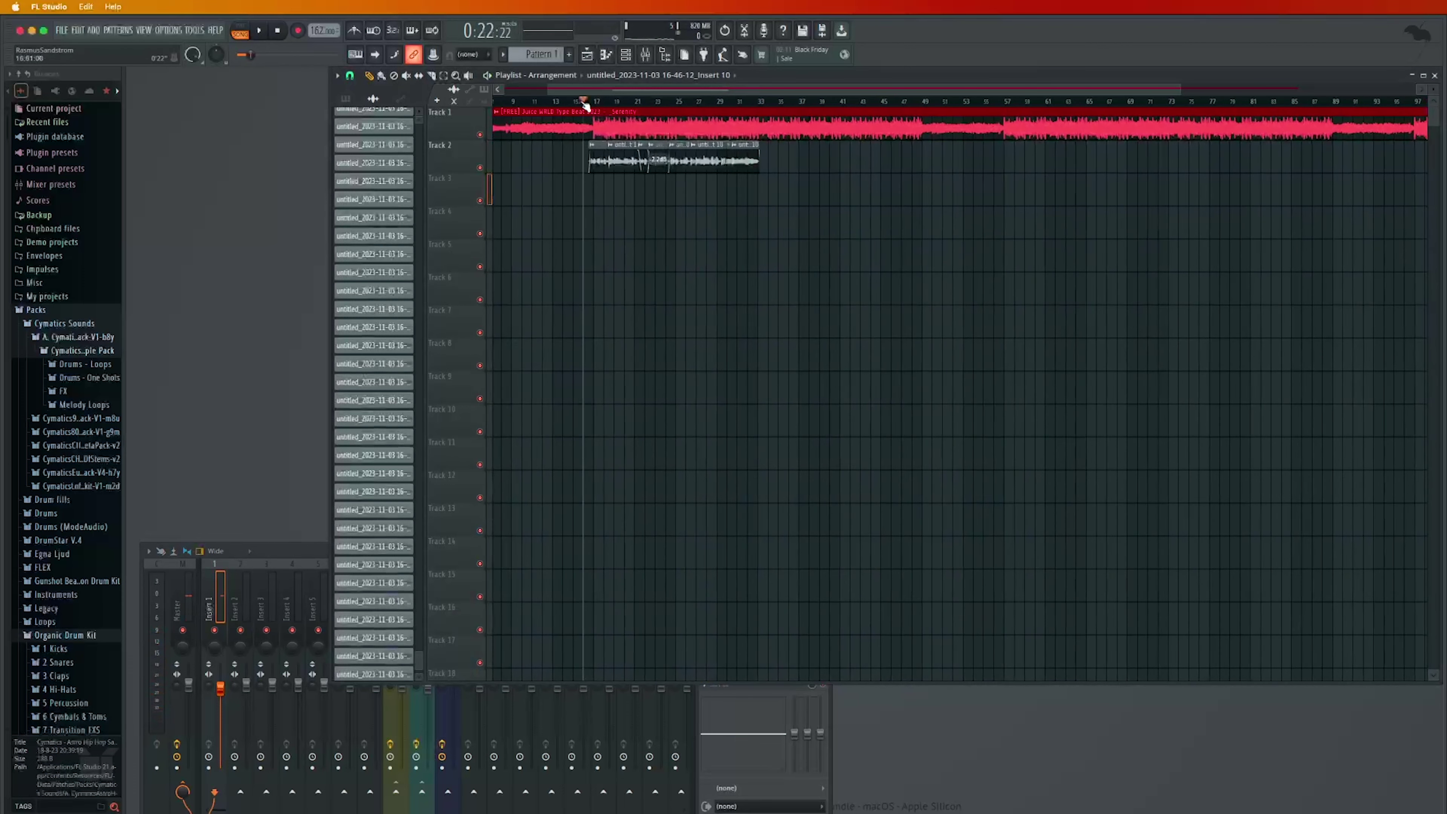
{"action": "scroll", "coordinate": [587, 104], "scroll_direction": "up", "scroll_amount": 5}
{"action": "left_click", "coordinate": [621, 103]}
{"action": "scroll", "coordinate": [624, 104], "scroll_direction": "down", "scroll_amount": 1}
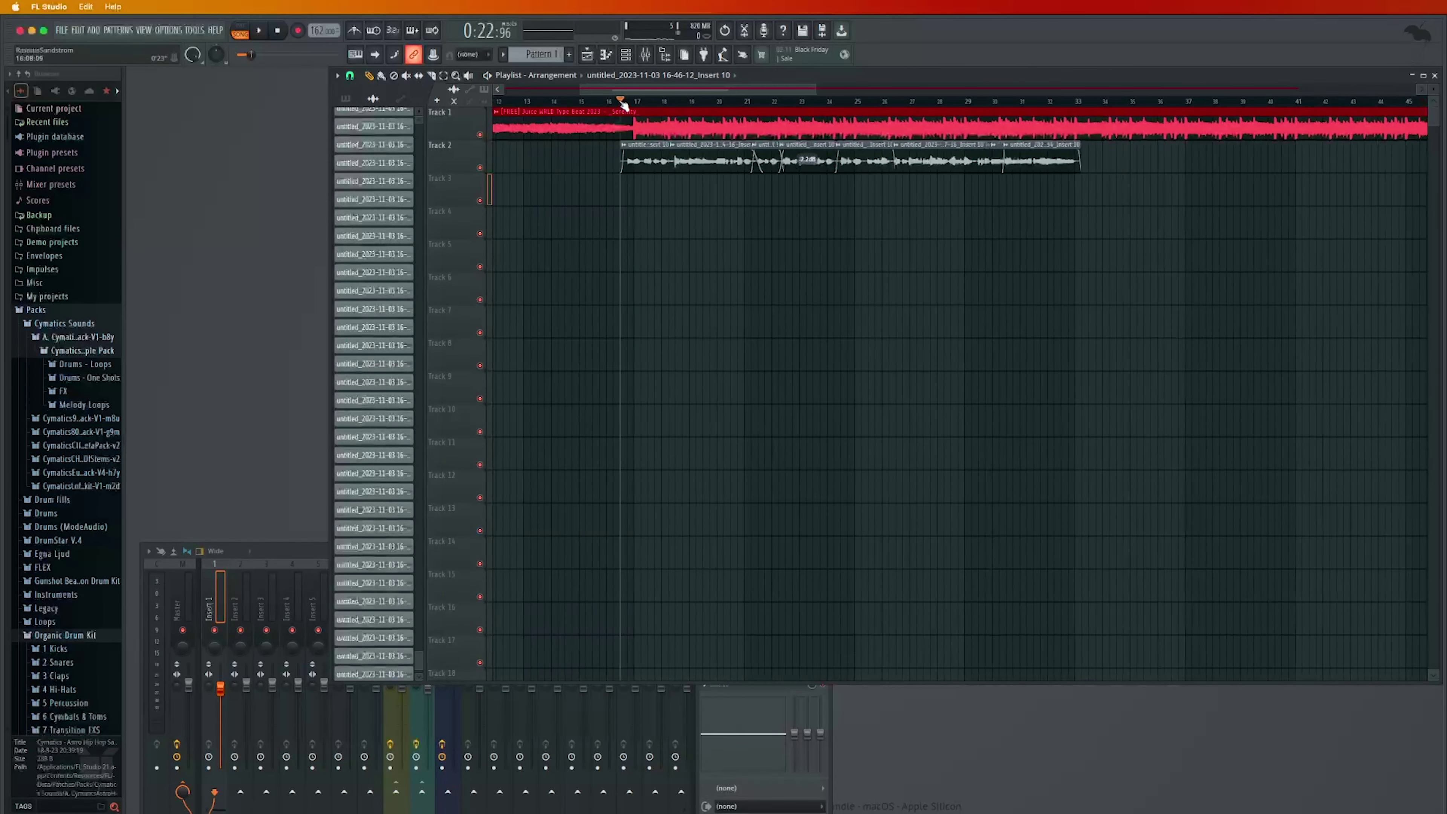
{"action": "scroll", "coordinate": [627, 105], "scroll_direction": "down", "scroll_amount": 1}
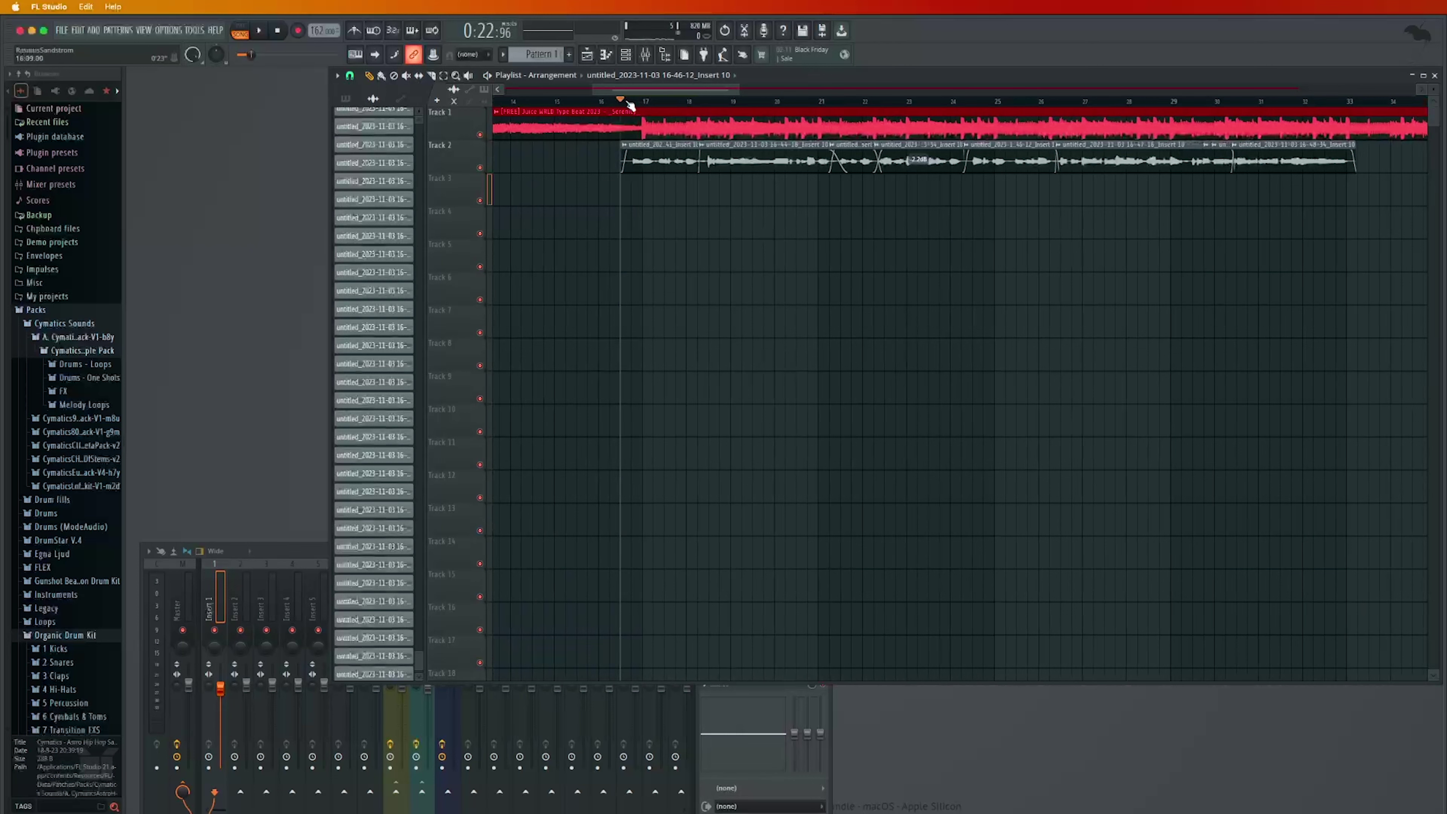
{"action": "scroll", "coordinate": [630, 104], "scroll_direction": "up", "scroll_amount": 1}
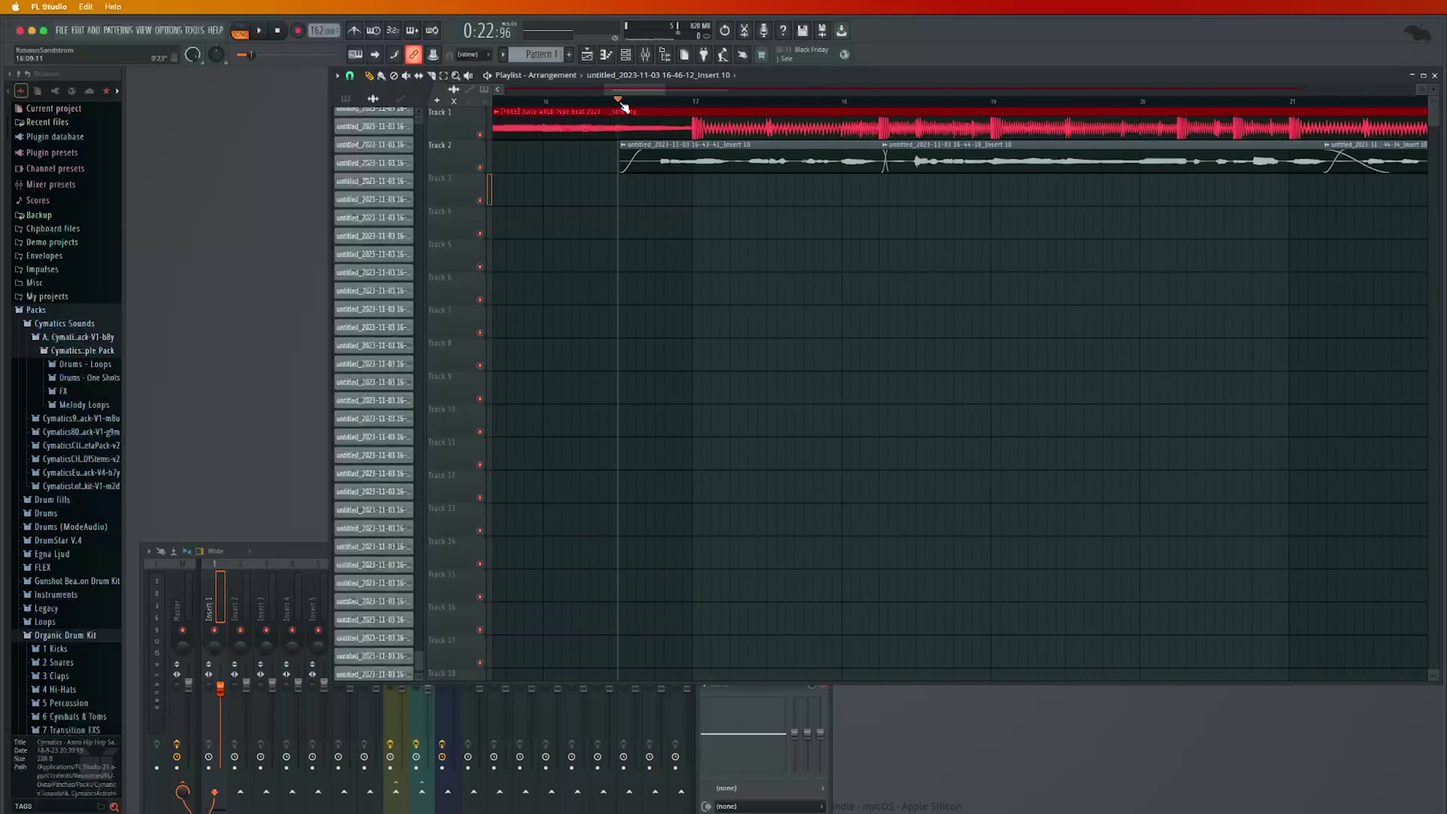
{"action": "scroll", "coordinate": [626, 112], "scroll_direction": "up", "scroll_amount": 2}
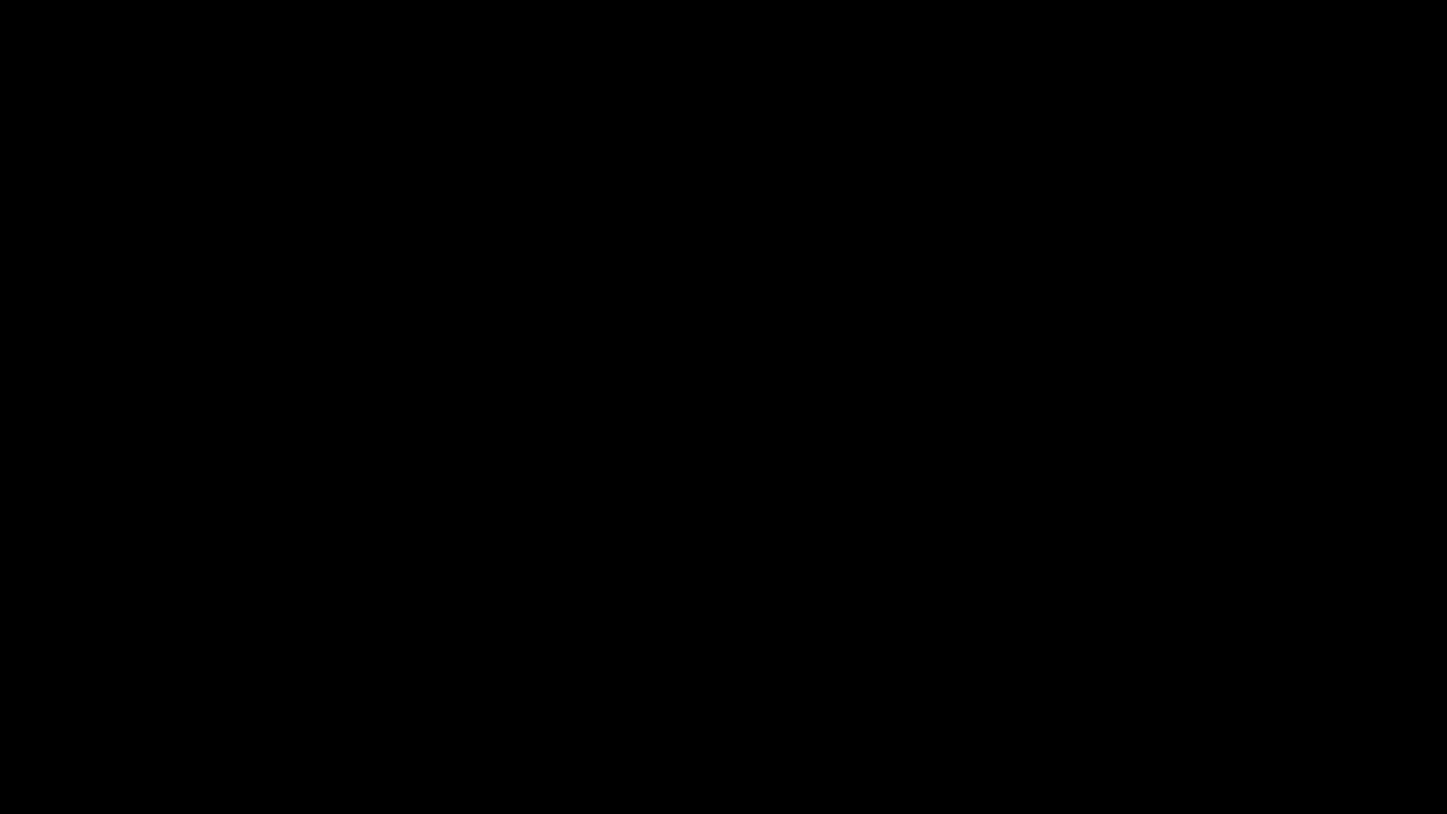